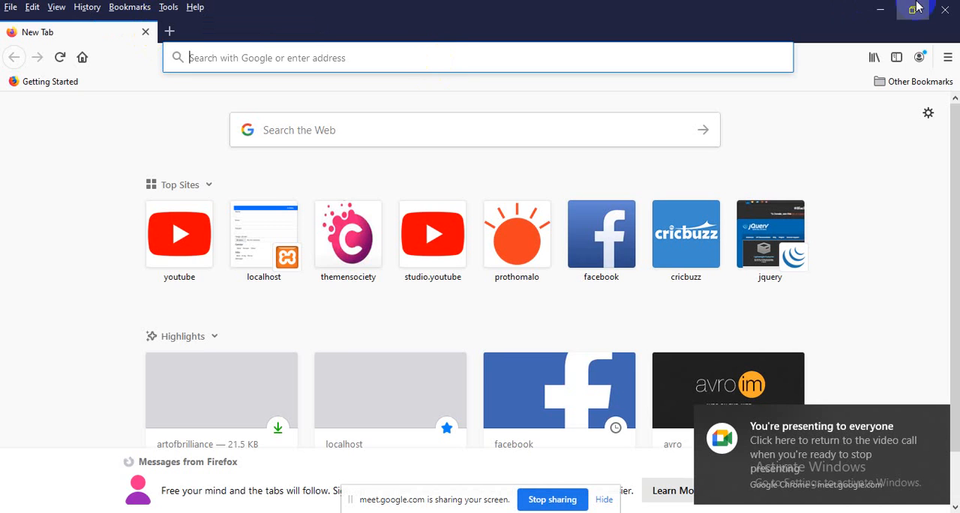
Step: Search the web for "theme forest" and open the ThemeForest website from the results
left_click(891, 9)
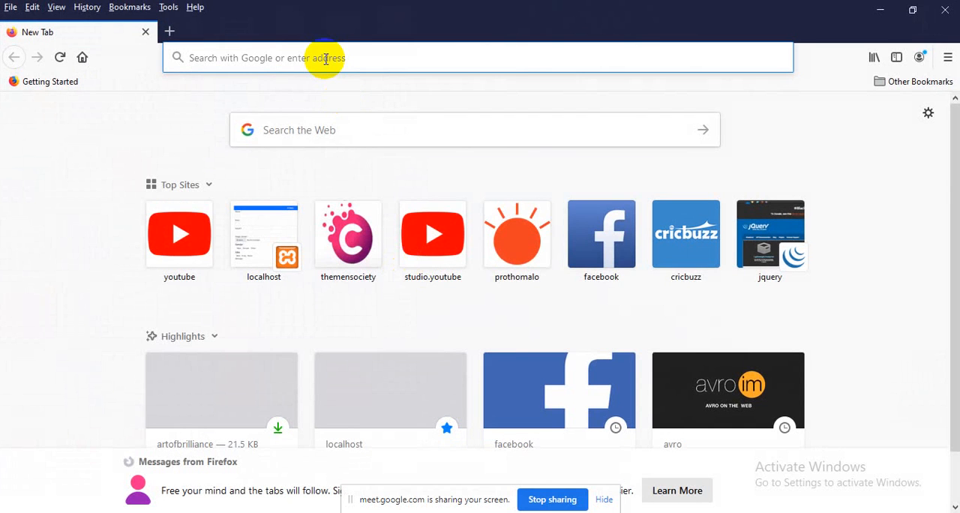
type("theme ")
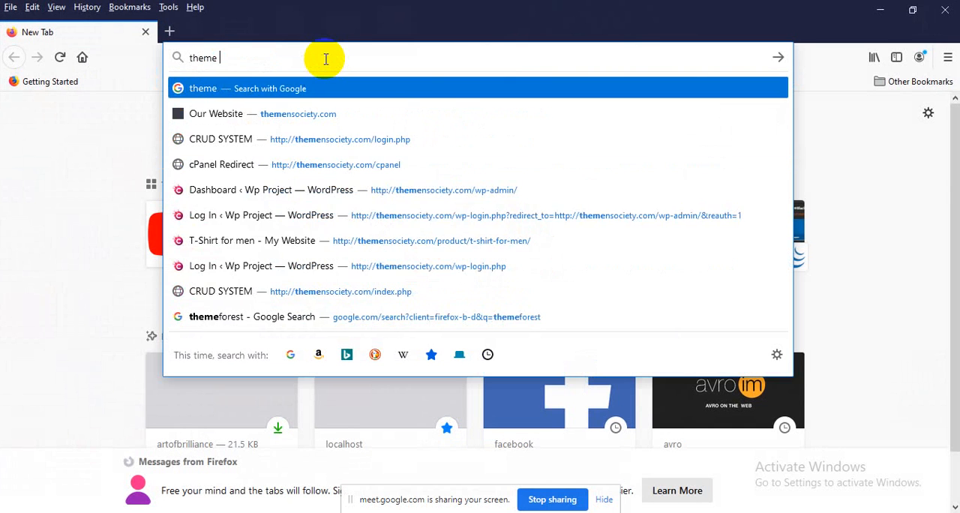
type("forest")
key("Return")
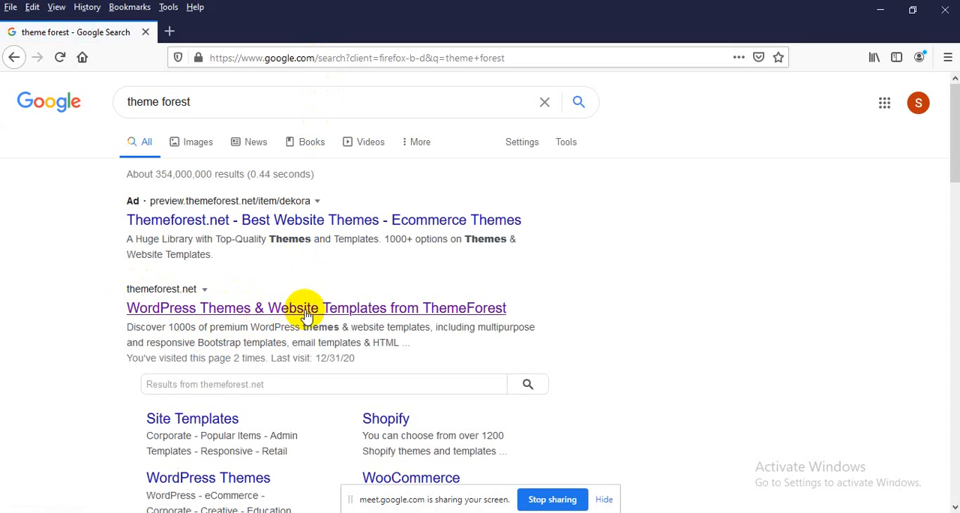
left_click(386, 315)
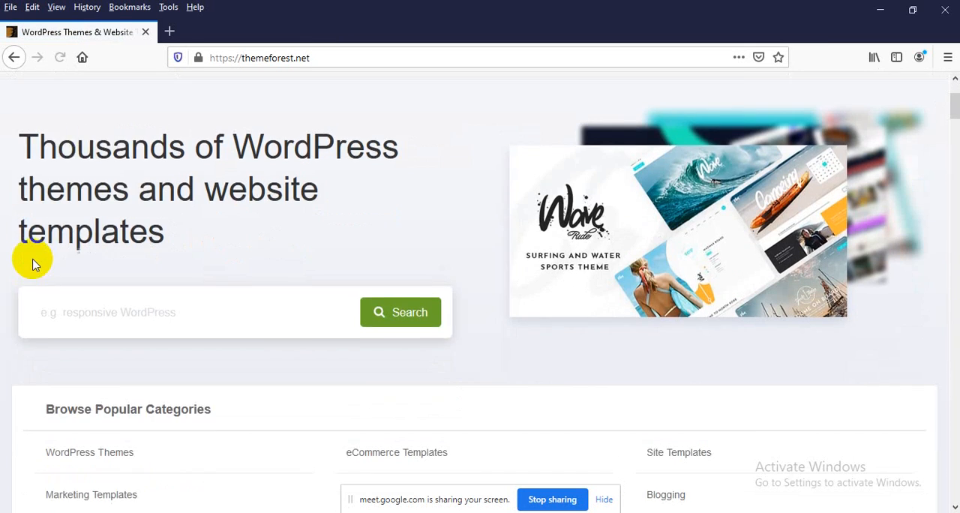
Step: Open the WordPress Blog / Magazine category in a new tab and the WordPress Corporate category in the current tab
mouse_move(71, 207)
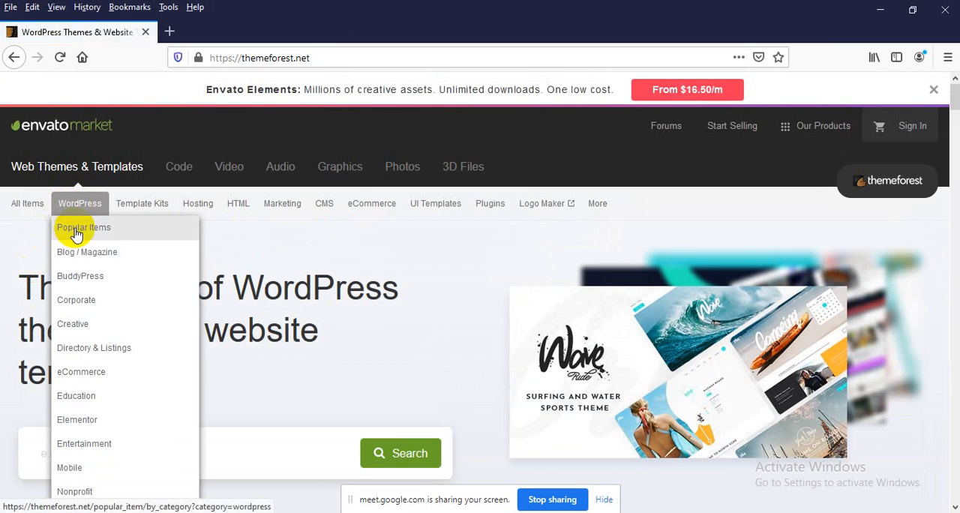
middle_click(87, 256)
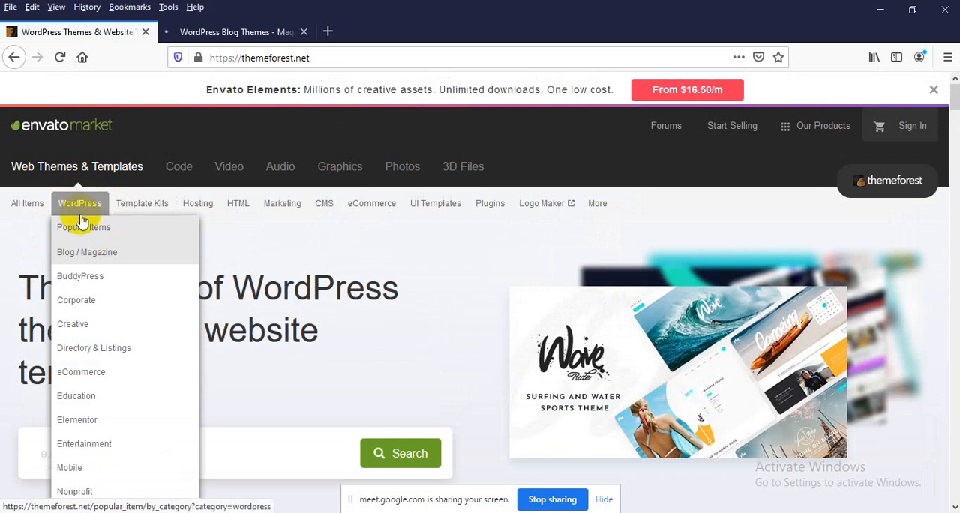
left_click(83, 300)
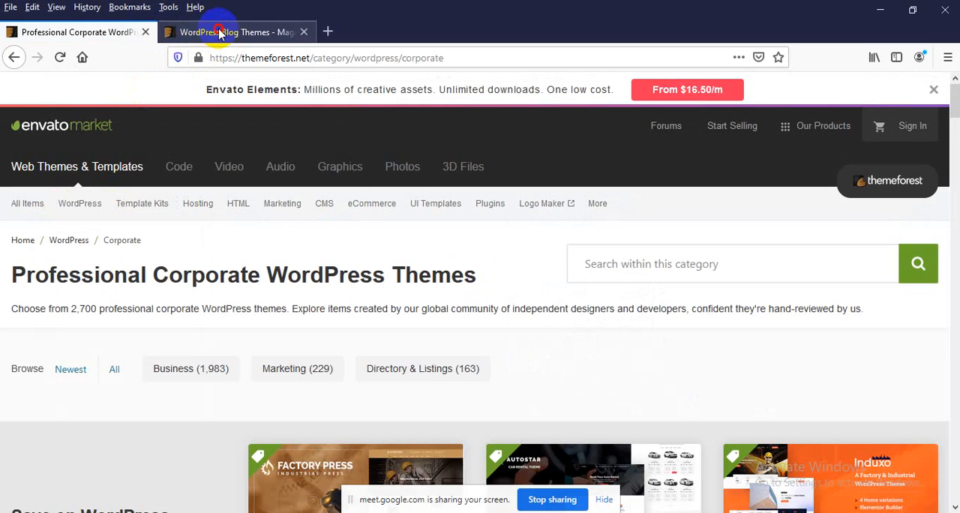
left_click(219, 33)
scroll(214, 232, "down", 1)
mouse_move(234, 133)
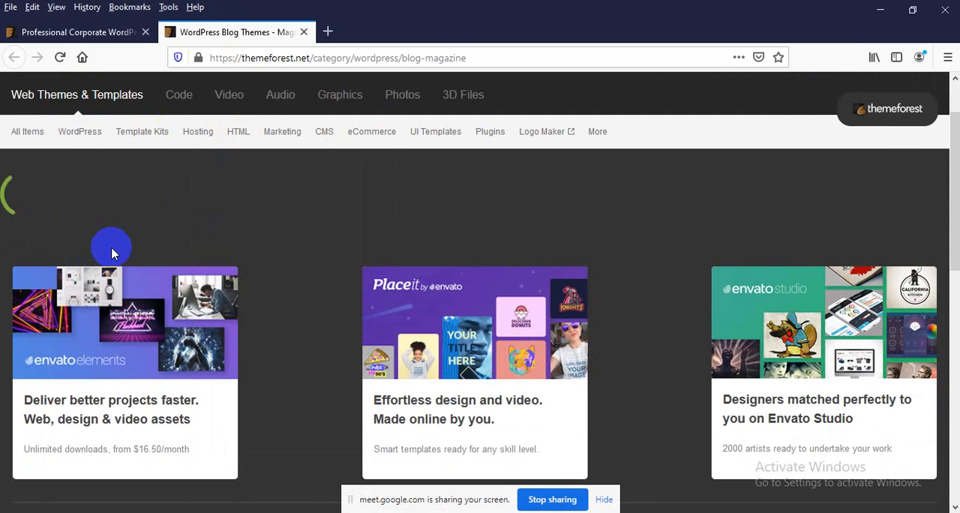
scroll(111, 253, "down", 2)
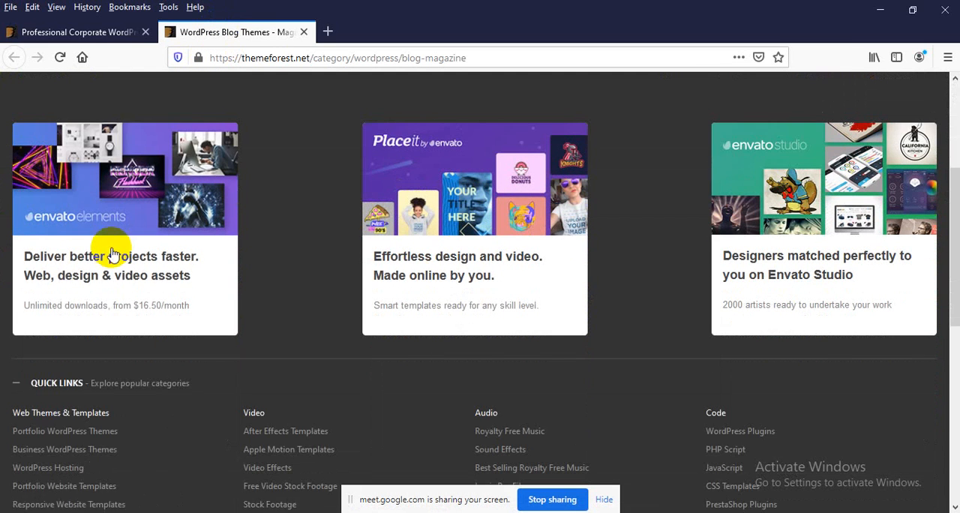
left_click(39, 278)
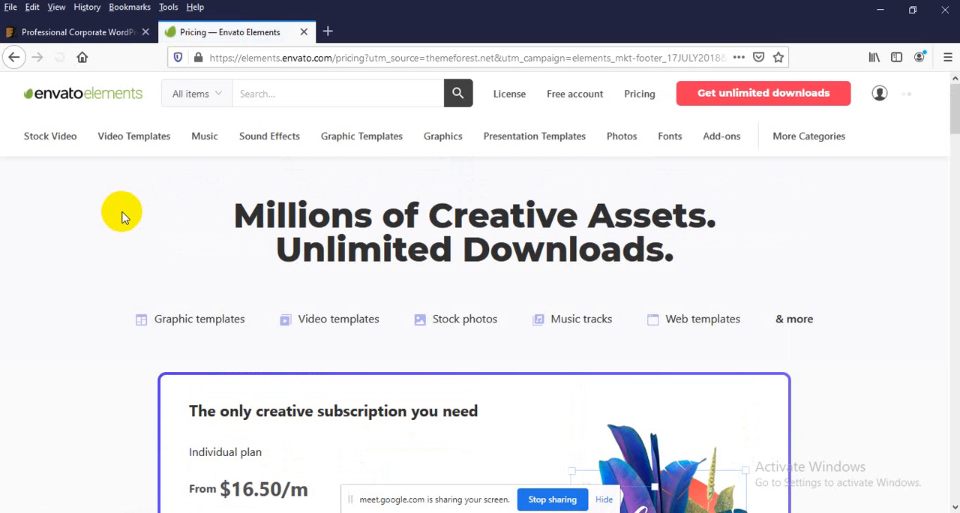
left_click(12, 58)
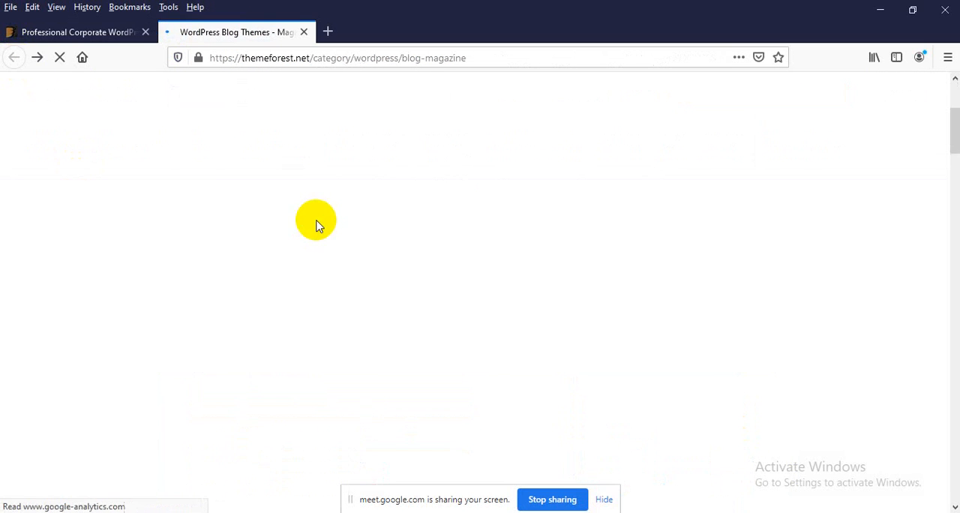
Step: Open the preview of the Autostar - Car Rental Theme from the Corporate WordPress themes category
left_click(80, 32)
scroll(172, 257, "down", 3)
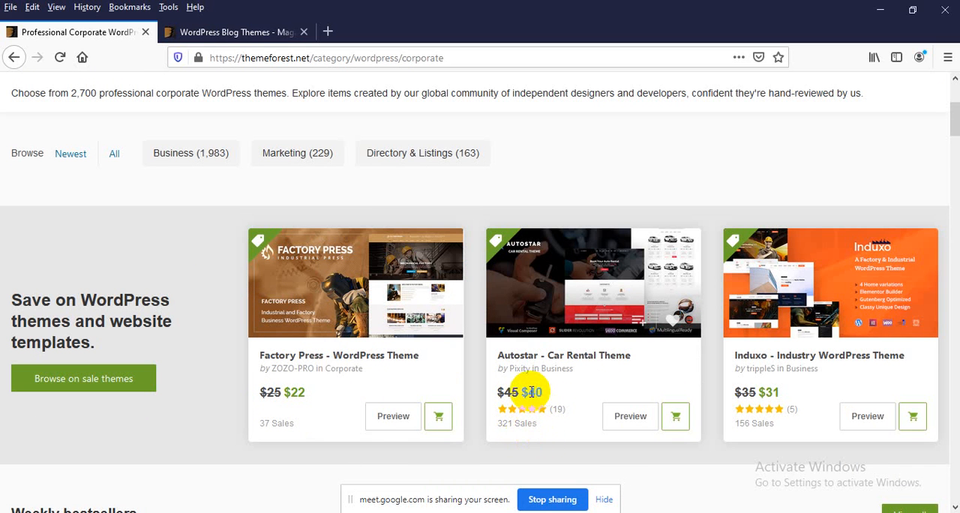
left_click(636, 415)
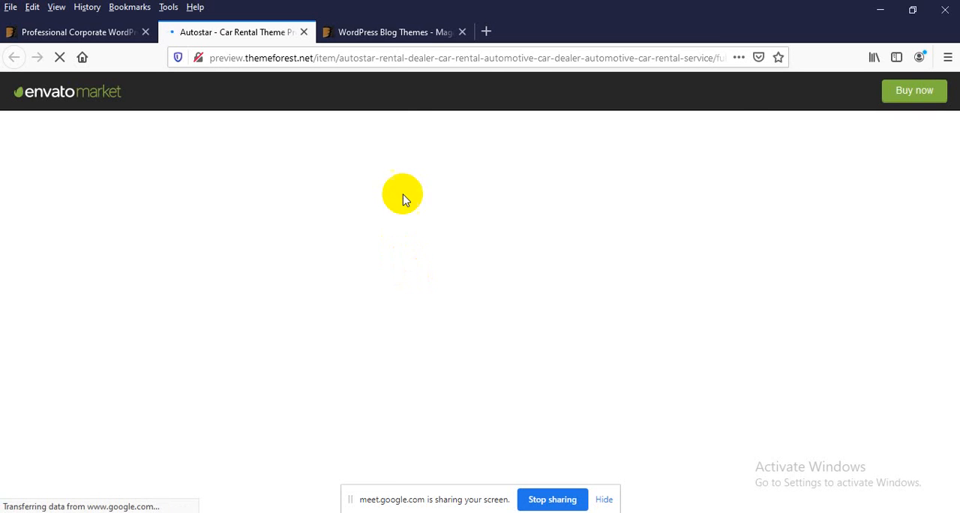
Step: Open the preview of the Coinflip casino affiliate theme from the WordPress Blog / Magazine category
left_click(375, 32)
scroll(322, 215, "down", 4)
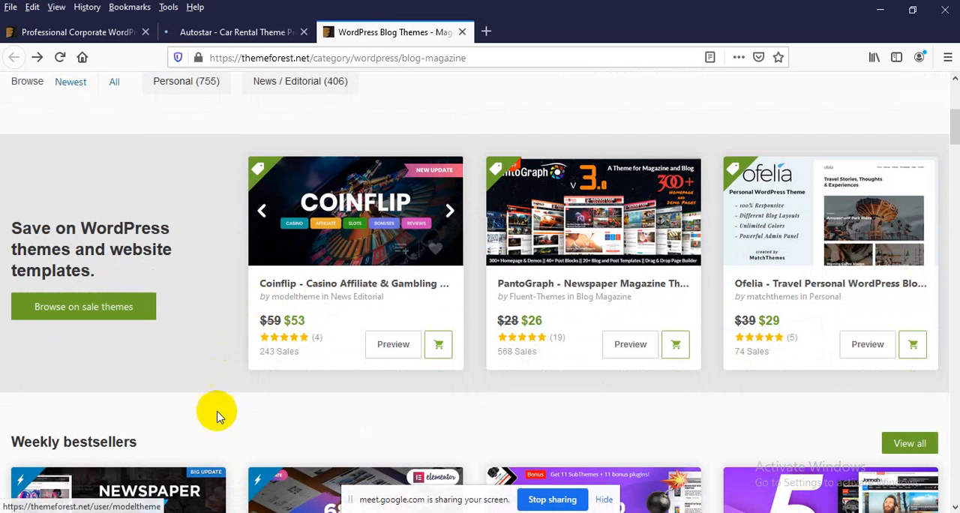
left_click(385, 344)
Step: Examine the Autostar theme preview from the booking banner through the benefits, how-it-works, rental fleets and rental service sections
left_click(245, 33)
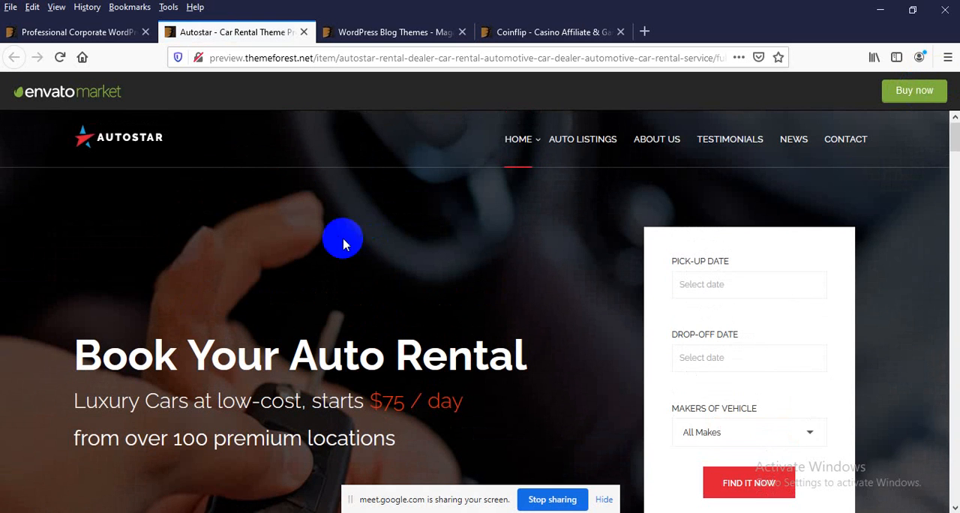
scroll(294, 204, "down", 5)
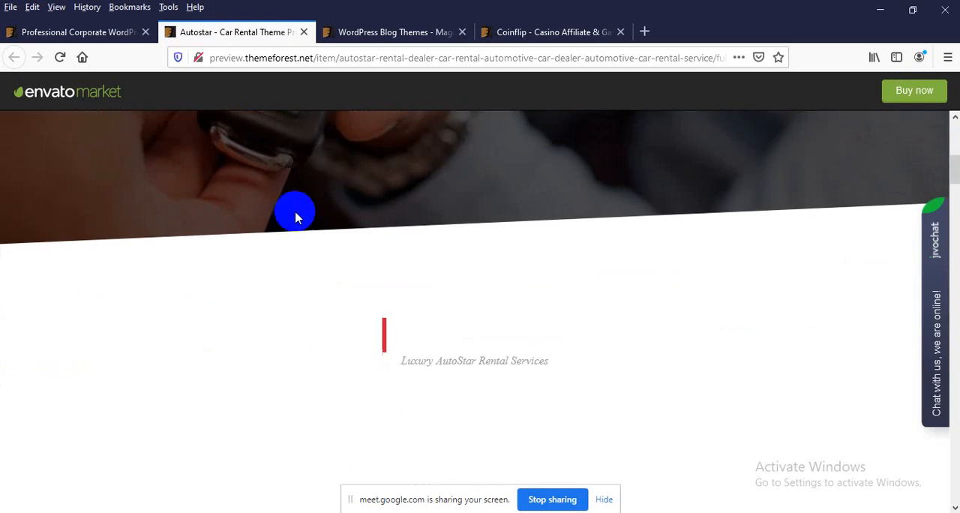
scroll(294, 218, "down", 3)
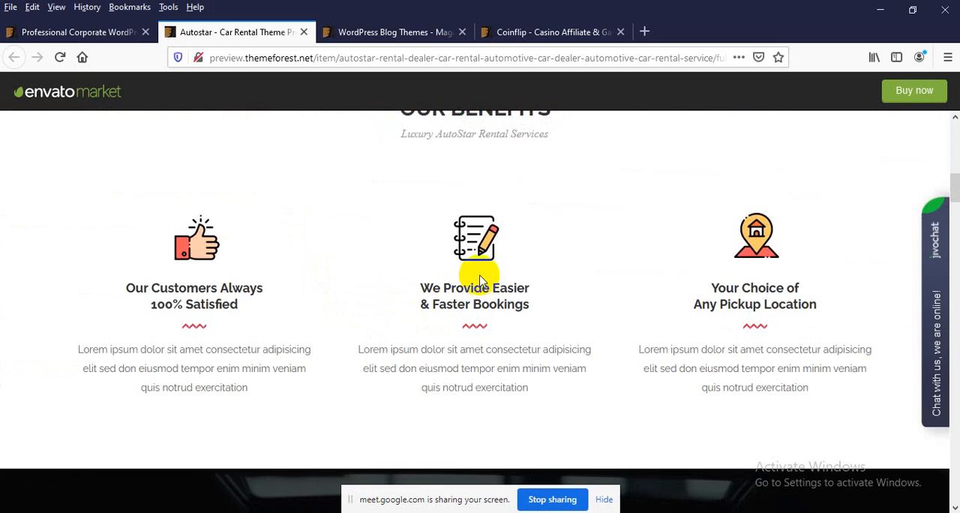
scroll(323, 238, "up", 7)
scroll(330, 234, "down", 4)
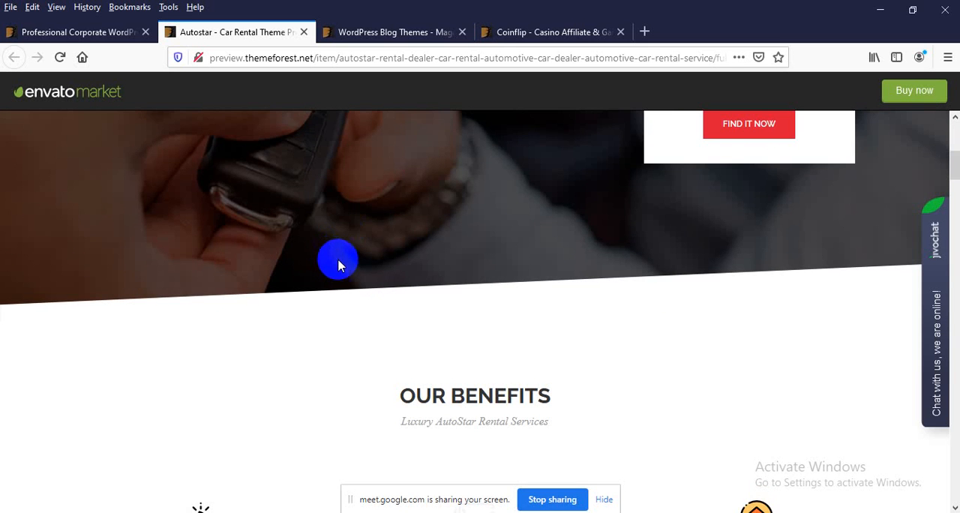
scroll(330, 266, "down", 6)
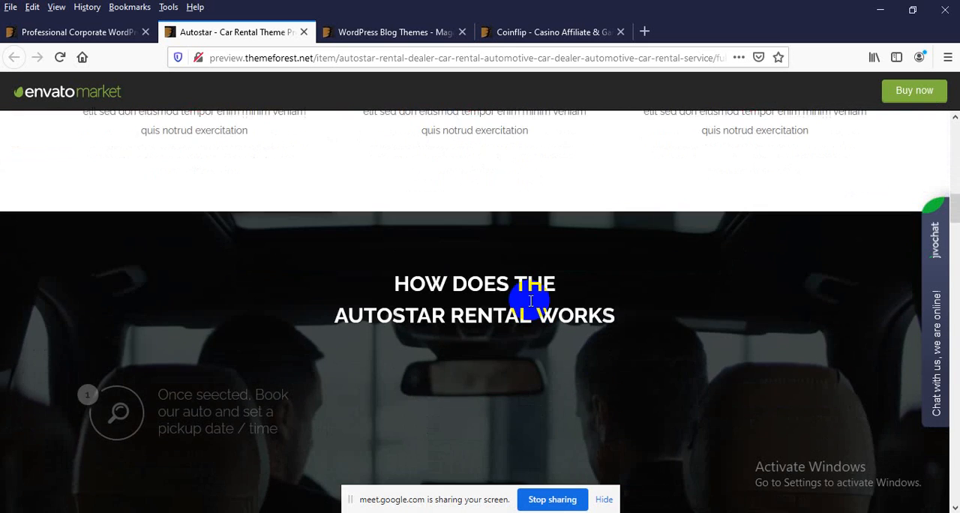
scroll(531, 300, "down", 3)
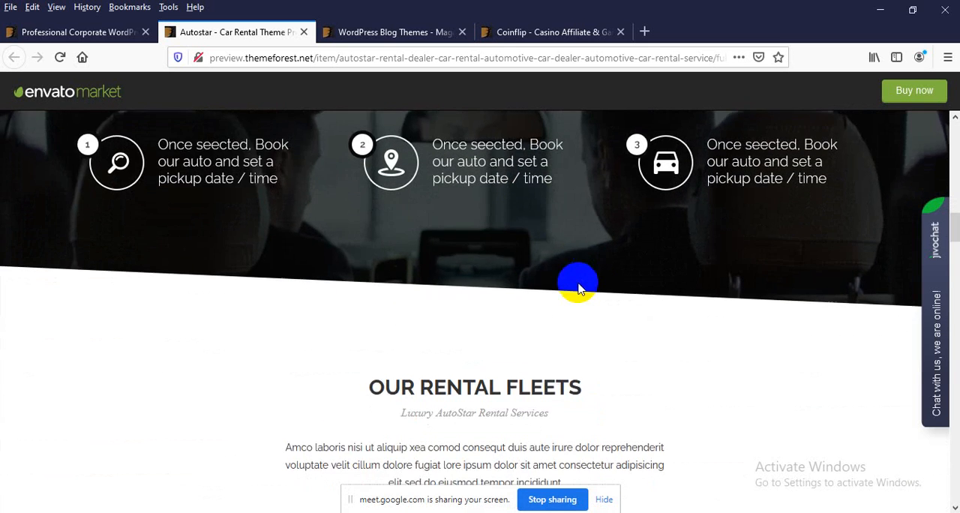
scroll(577, 289, "down", 4)
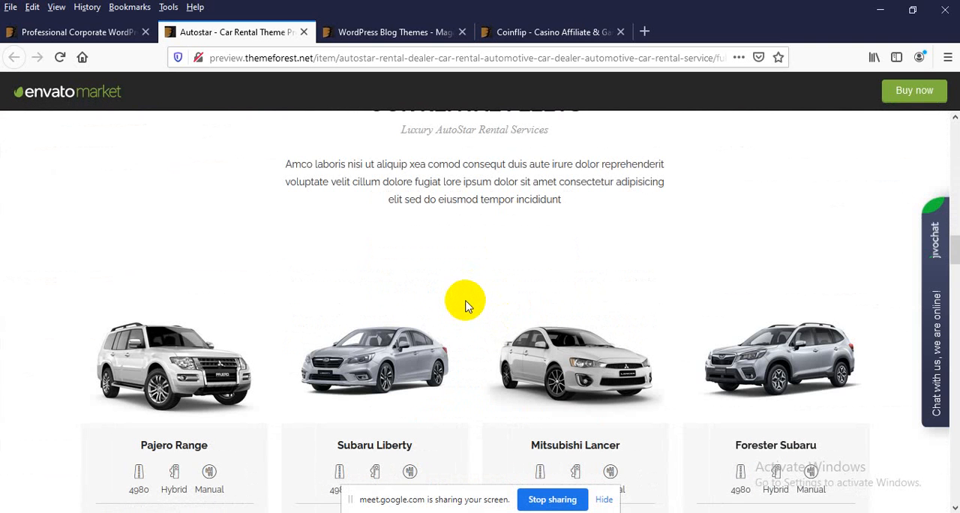
scroll(358, 365, "down", 4)
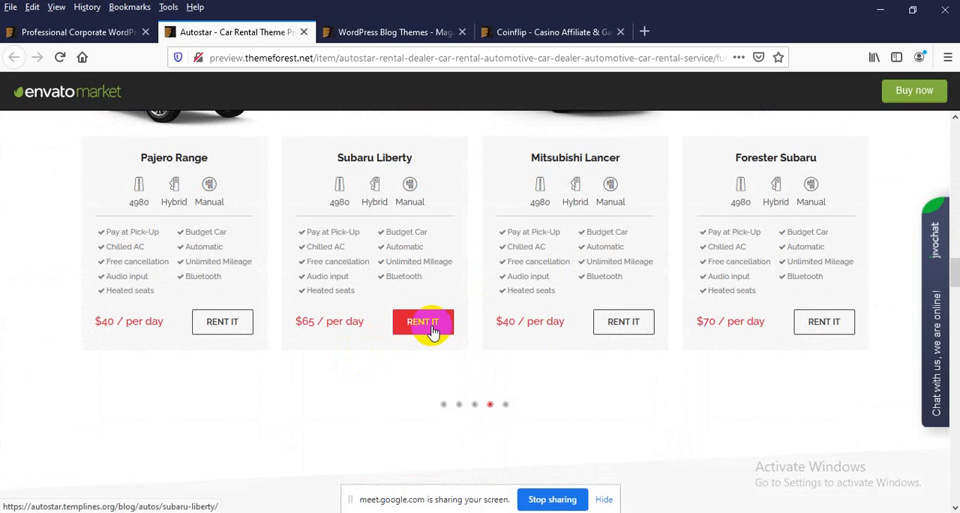
scroll(419, 326, "down", 1)
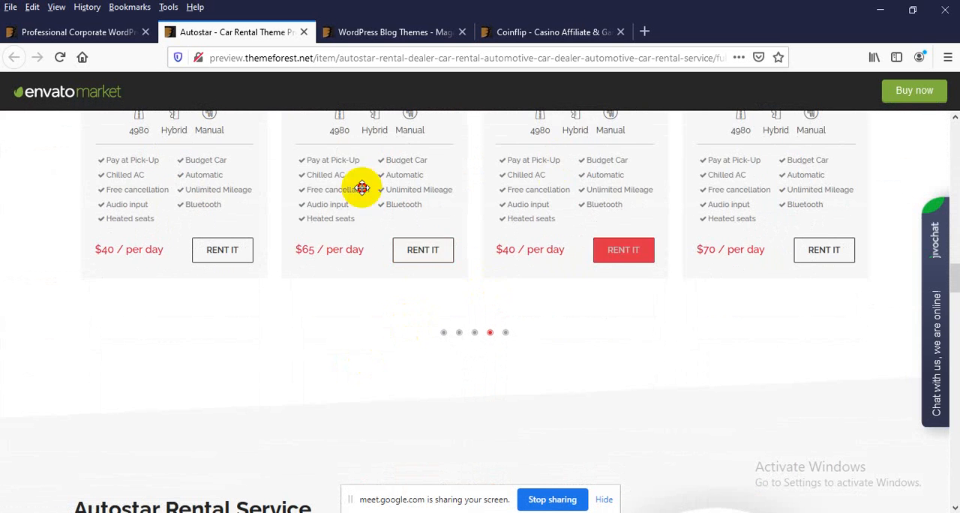
scroll(397, 180, "down", 6)
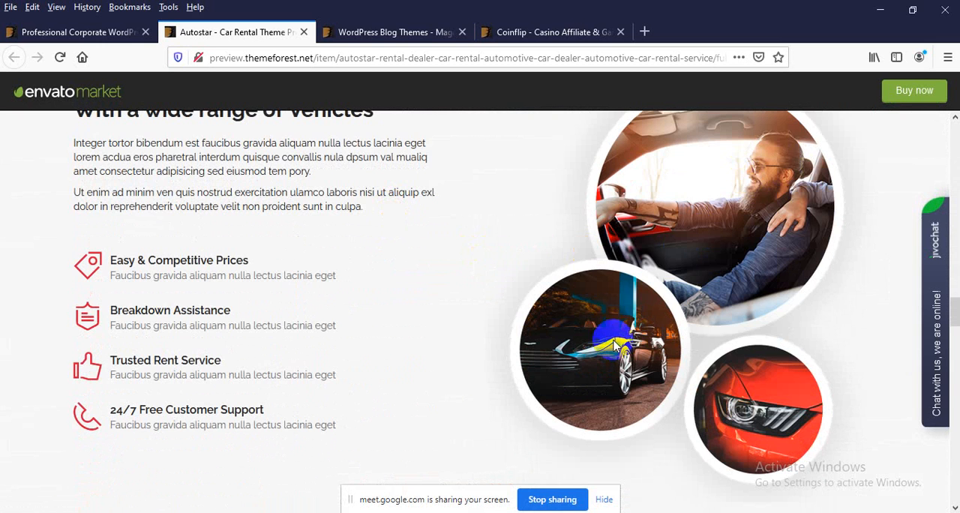
scroll(242, 369, "up", 1)
scroll(225, 383, "up", 1)
scroll(135, 397, "down", 6)
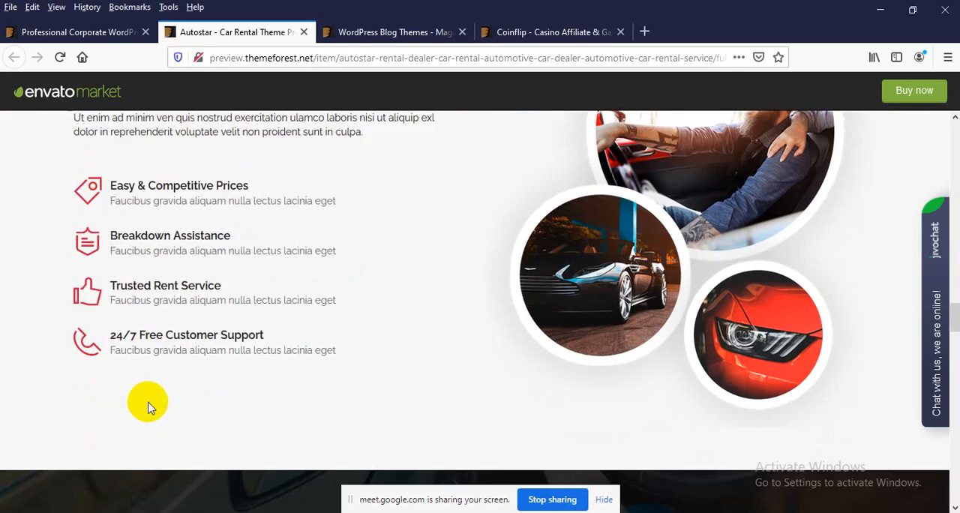
Step: View the Customer Reviews section of the Autostar preview and go through its review slides
scroll(146, 403, "down", 4)
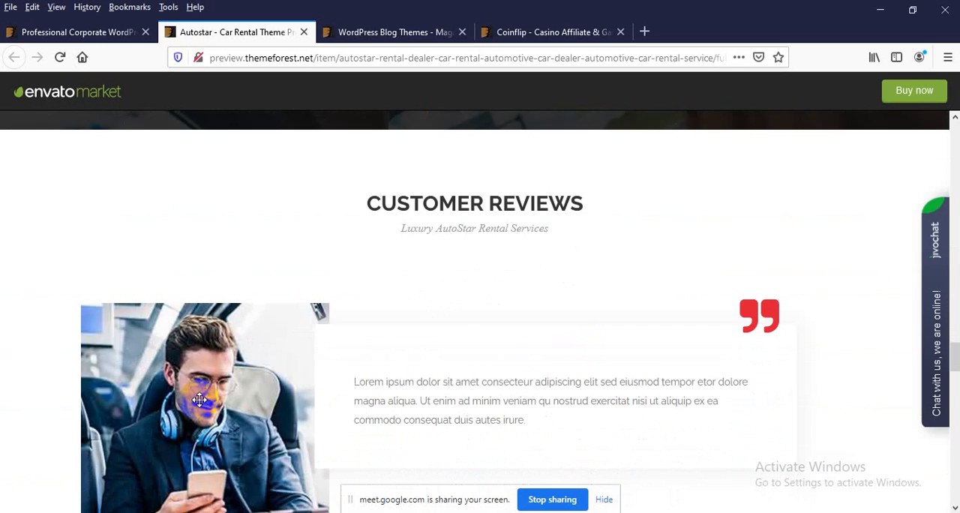
scroll(306, 378, "down", 2)
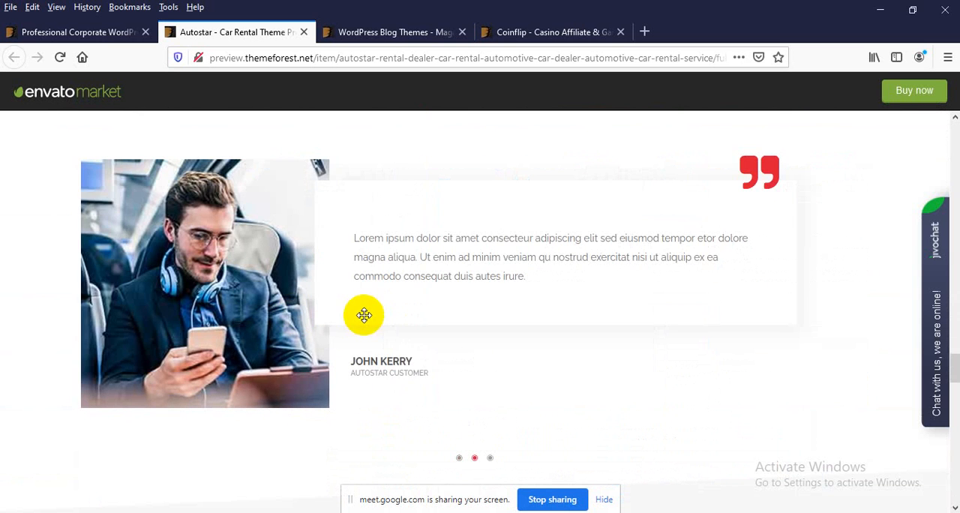
left_click(490, 457)
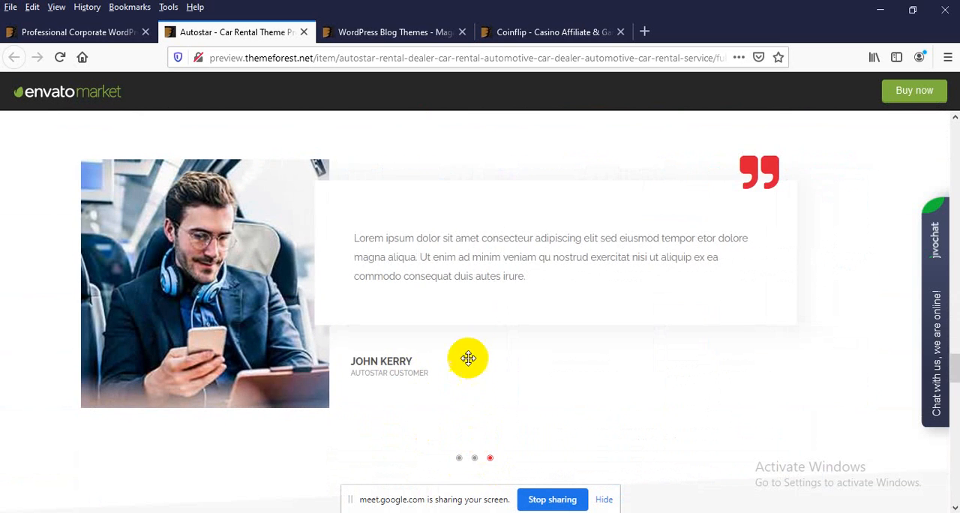
scroll(465, 342, "up", 1)
scroll(465, 342, "down", 1)
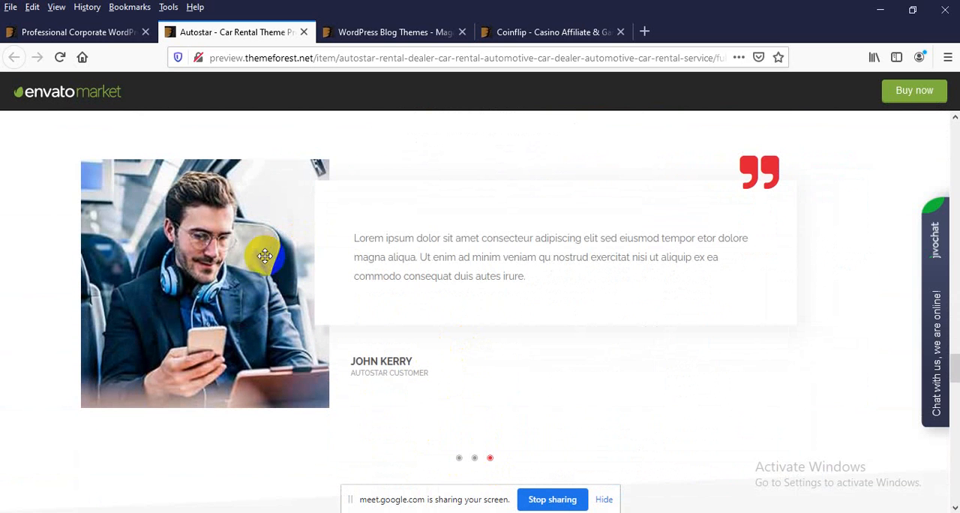
left_click(473, 459)
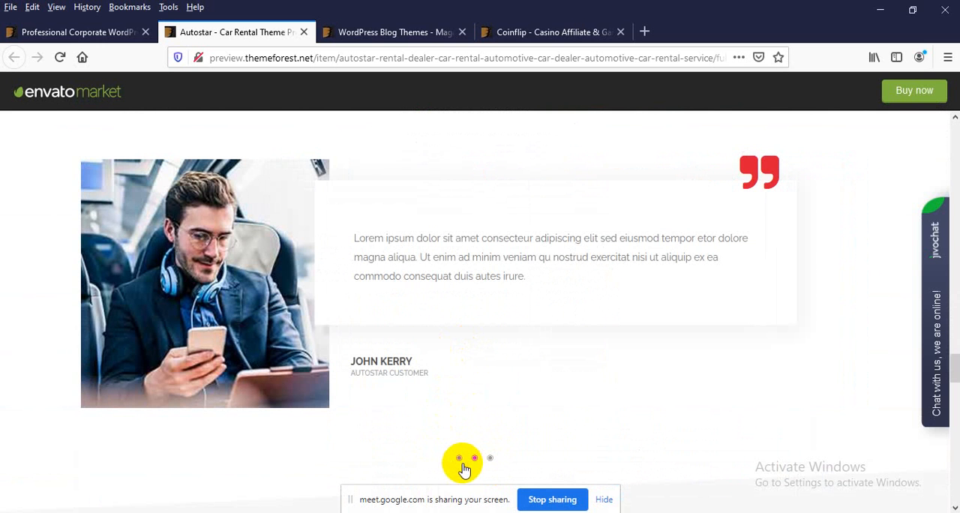
left_click(460, 459)
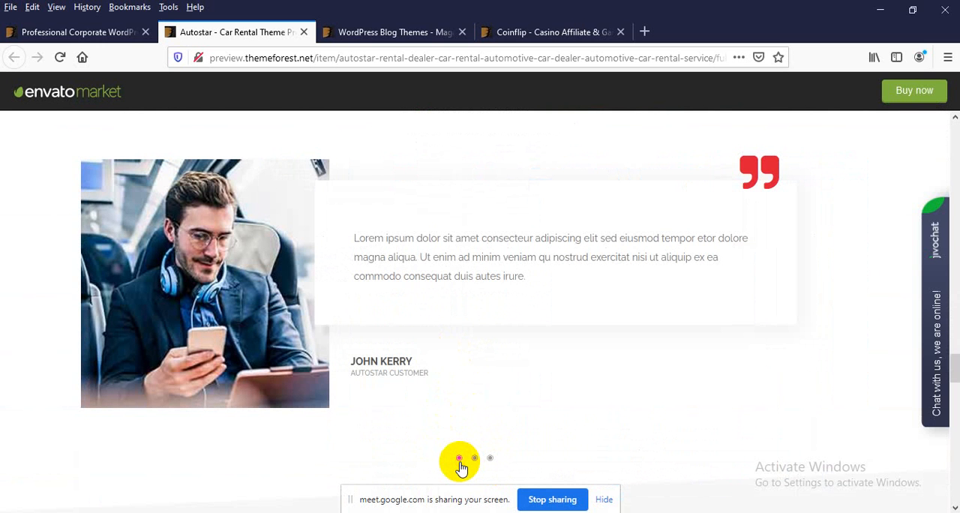
Step: Look over the posts in the Latest News section of the Autostar preview
scroll(461, 467, "down", 6)
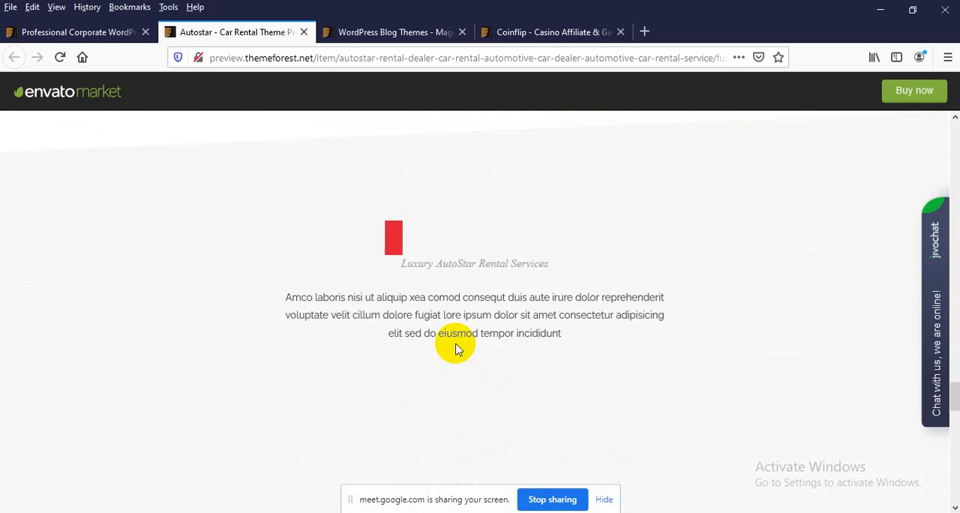
scroll(429, 254, "down", 4)
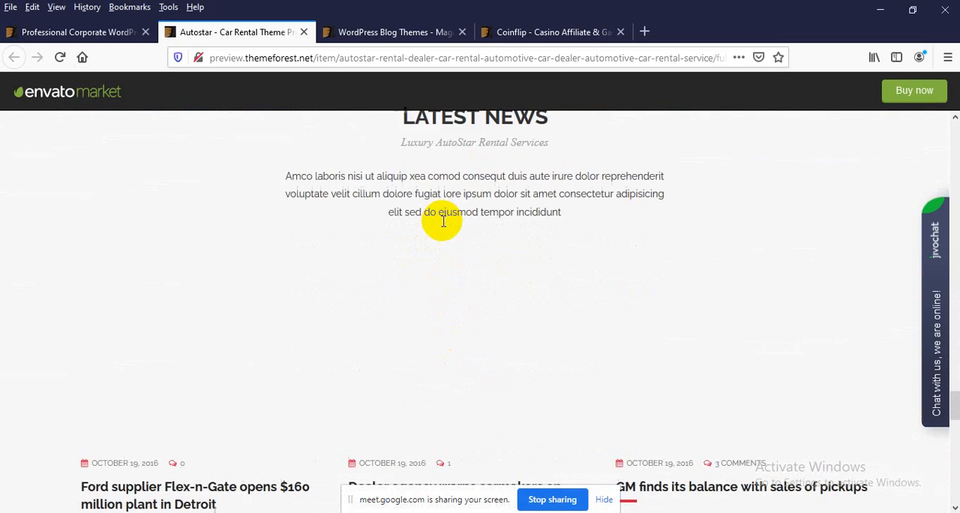
scroll(390, 247, "up", 1)
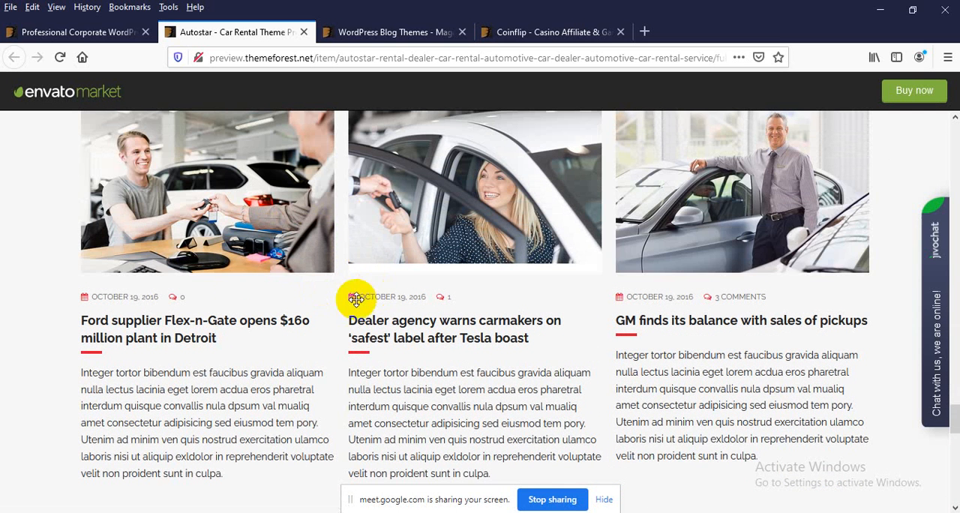
scroll(157, 233, "up", 1)
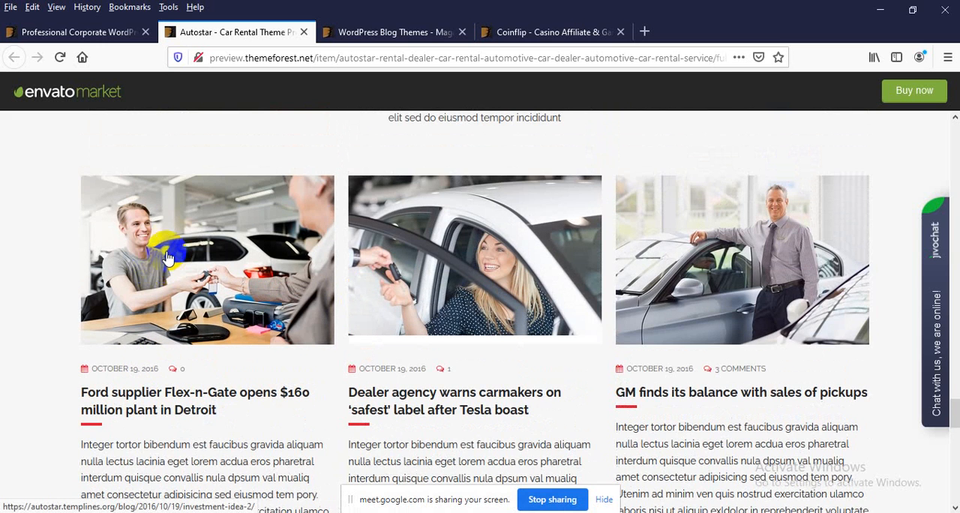
Step: Look over the rest of the Autostar preview, from the news posts through the Download Our App section to the footer
scroll(171, 191, "down", 2)
scroll(667, 183, "up", 2)
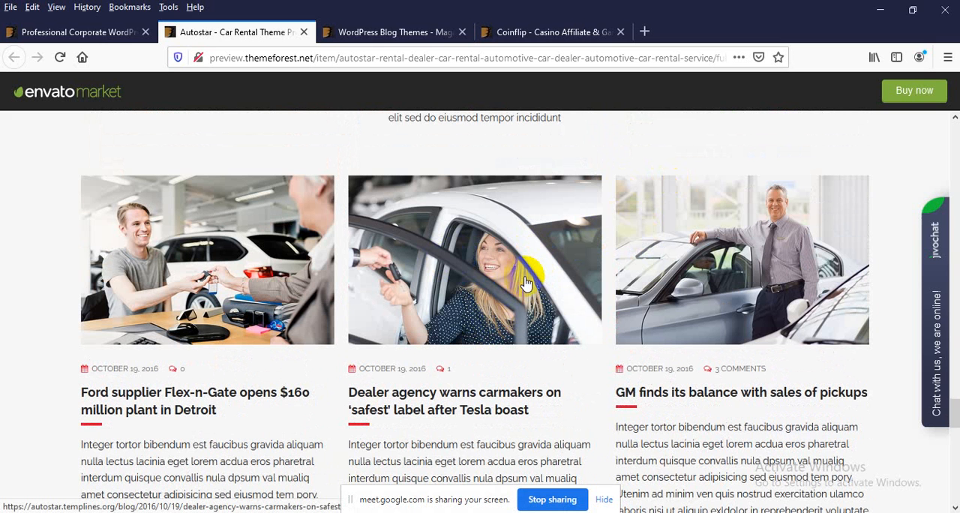
scroll(498, 264, "down", 7)
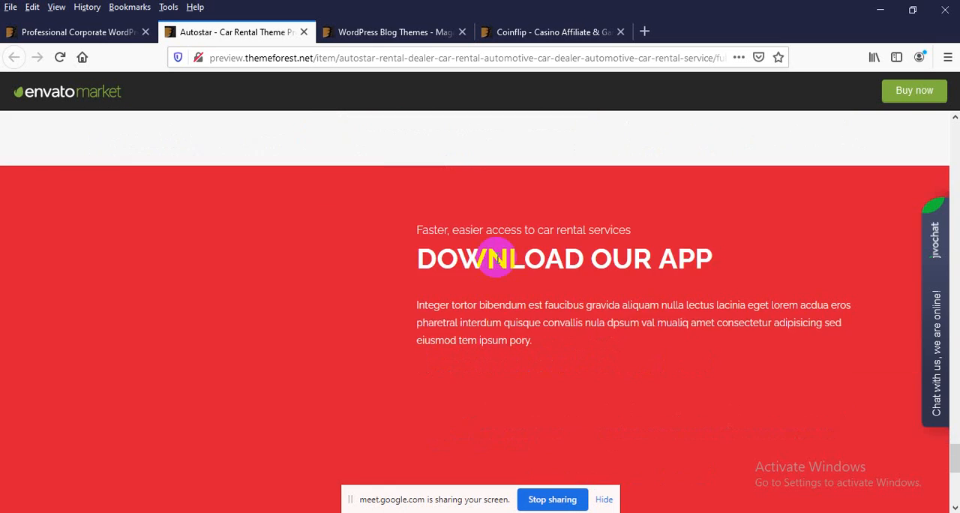
scroll(499, 260, "down", 1)
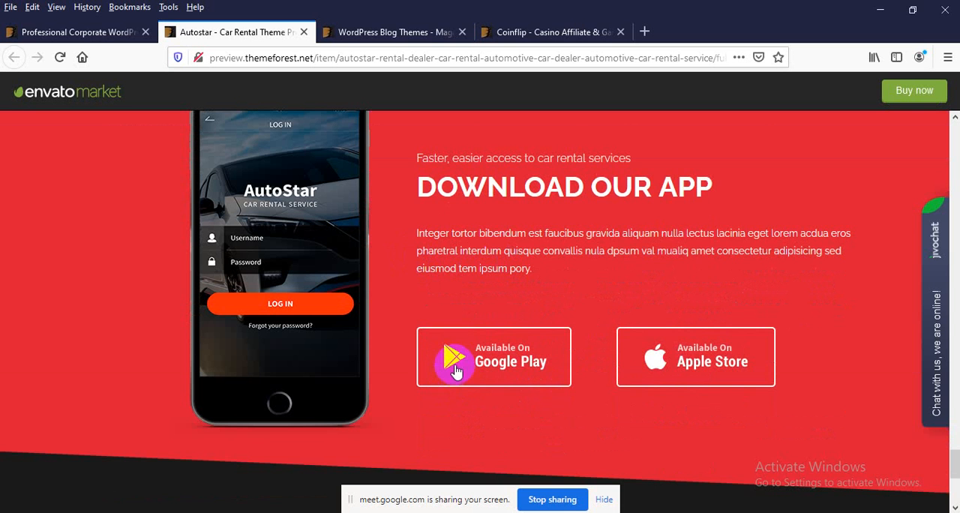
left_click_drag(486, 360, 450, 293)
scroll(450, 293, "down", 4)
scroll(654, 241, "up", 1)
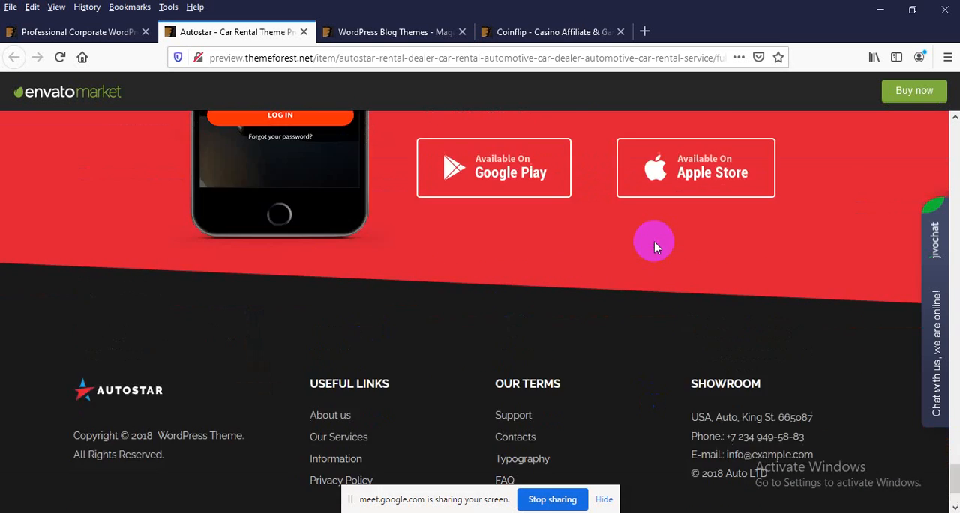
scroll(654, 241, "up", 15)
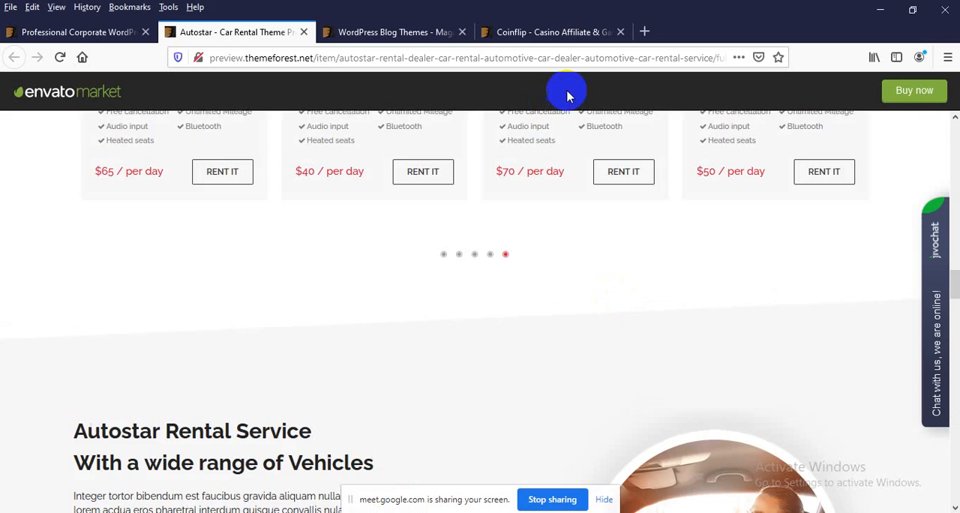
Step: Switch to the Coinflip theme preview and open its "Joining Casinos" home page demo
left_click(528, 33)
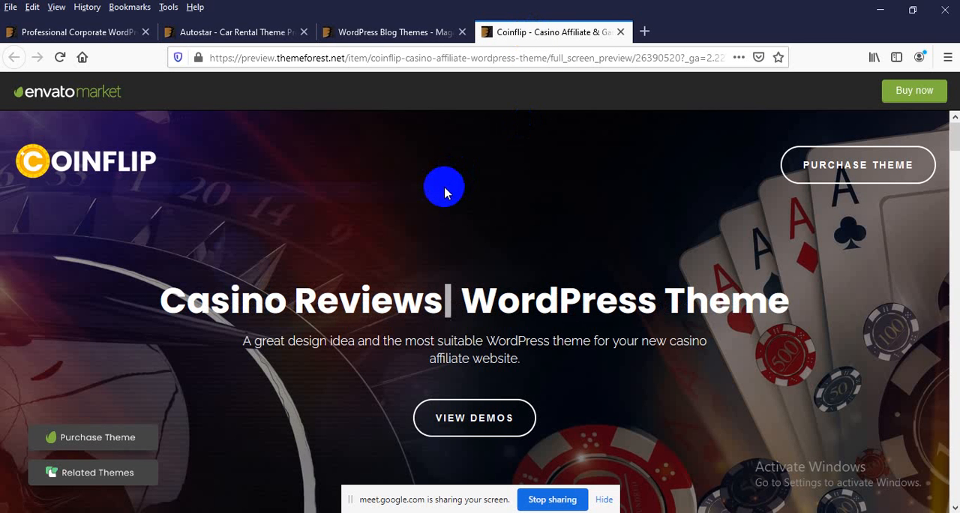
scroll(444, 193, "down", 10)
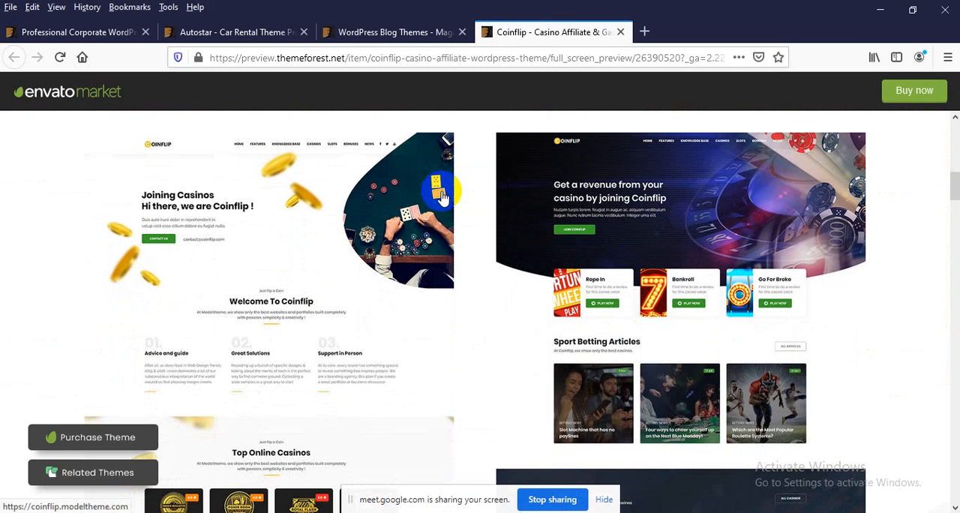
scroll(215, 221, "up", 1)
scroll(236, 289, "down", 4)
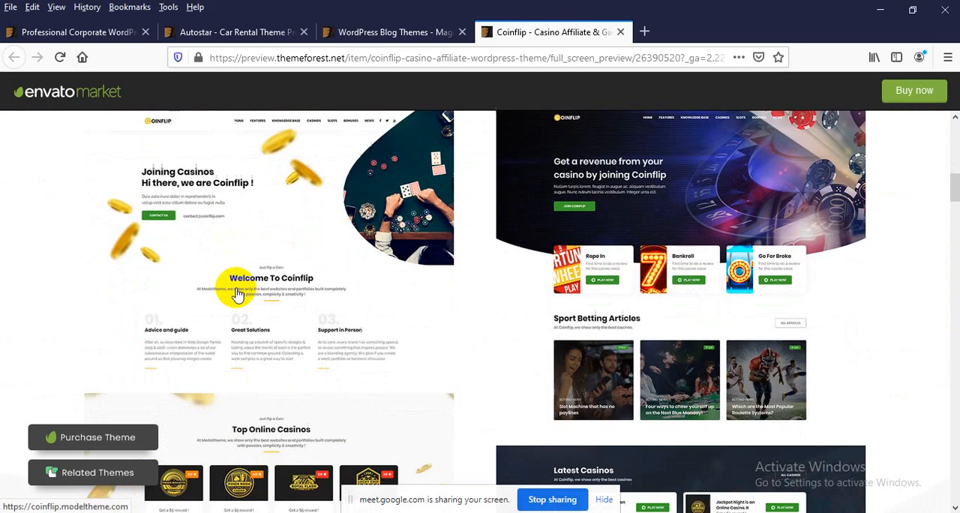
left_click(271, 439)
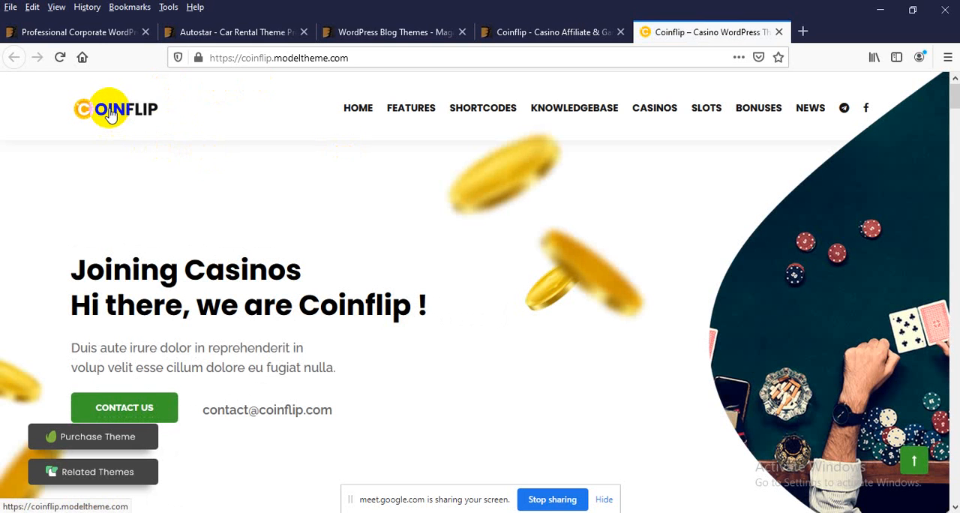
Step: Examine the Coinflip demo's hero banner and the Welcome To Coinflip section with its three feature columns
scroll(773, 222, "down", 2)
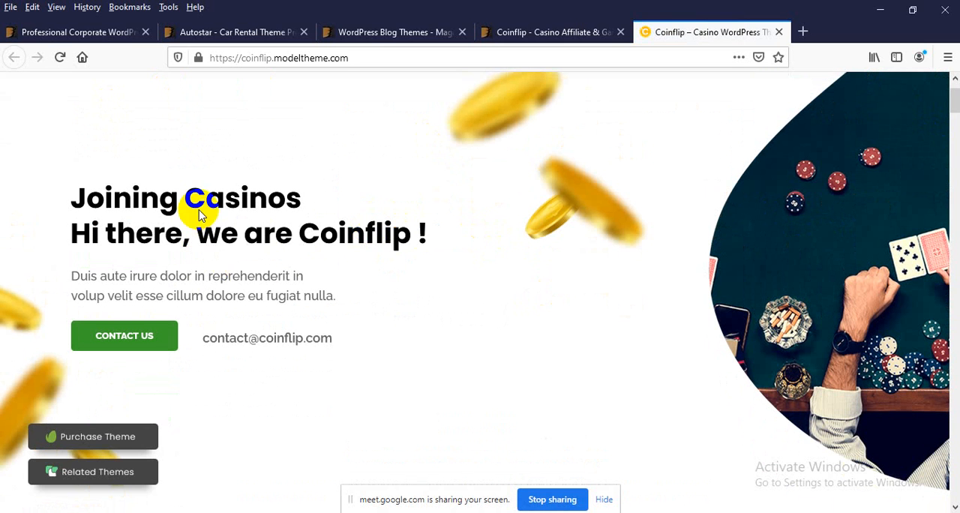
scroll(339, 254, "down", 6)
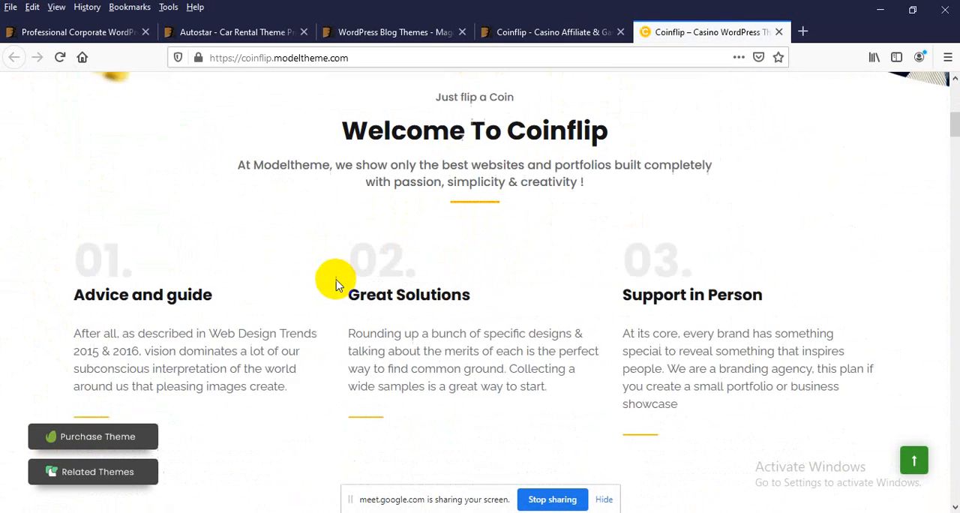
left_click_drag(436, 319, 315, 319)
left_click(458, 318)
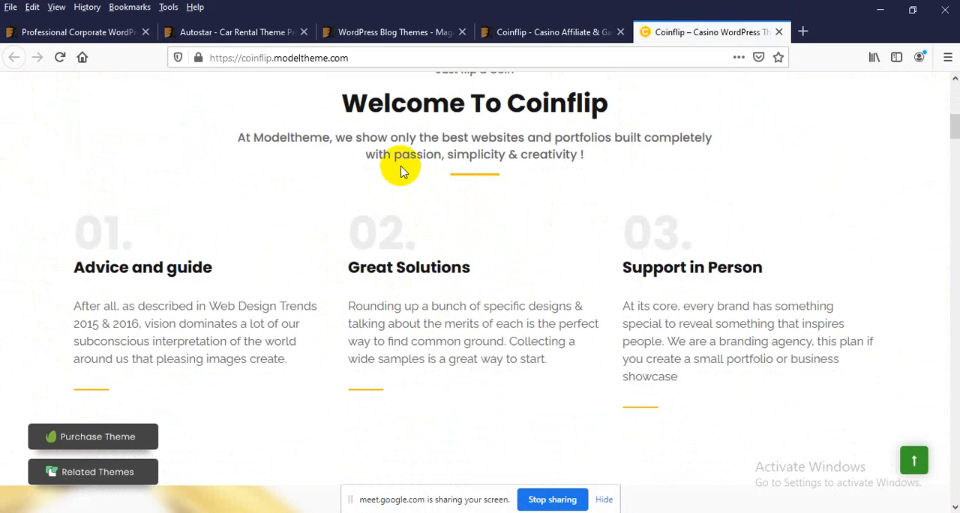
scroll(405, 195, "down", 1)
scroll(408, 224, "down", 2)
scroll(401, 259, "up", 3)
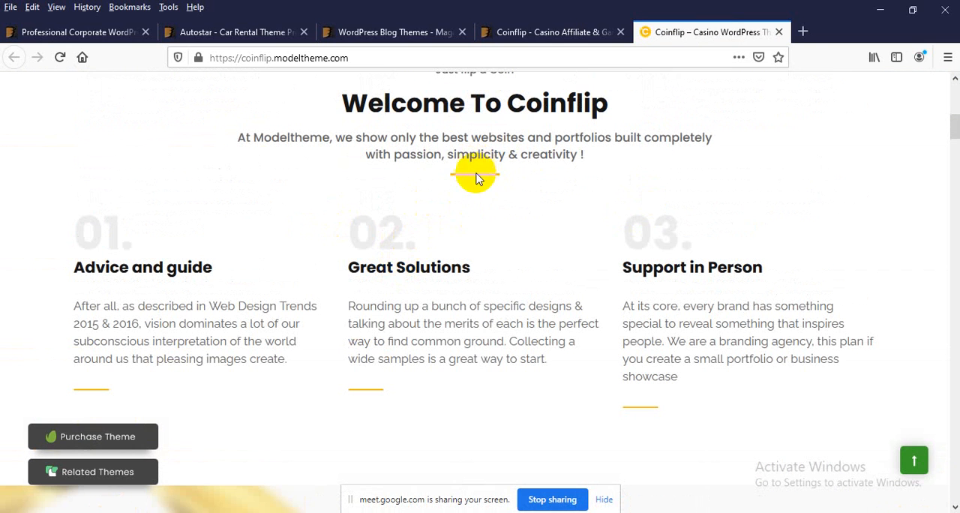
scroll(485, 196, "up", 1)
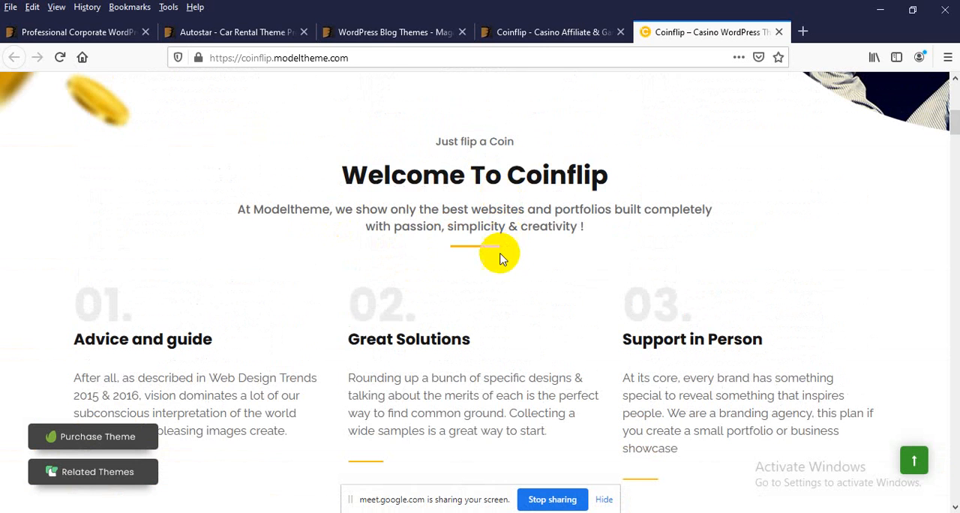
Step: Look through the casino cards in the Top Online Casinos section of the Coinflip demo
scroll(430, 257, "down", 8)
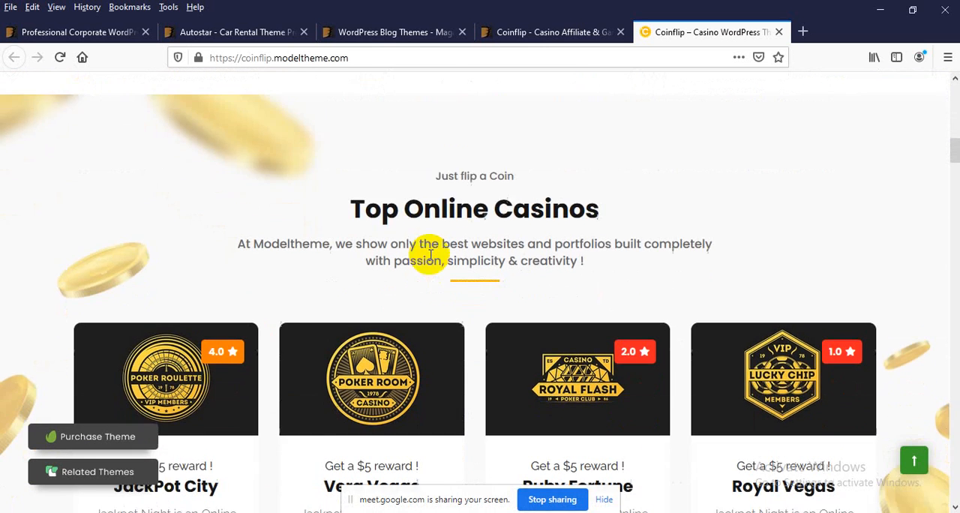
scroll(340, 349, "down", 2)
scroll(339, 345, "up", 1)
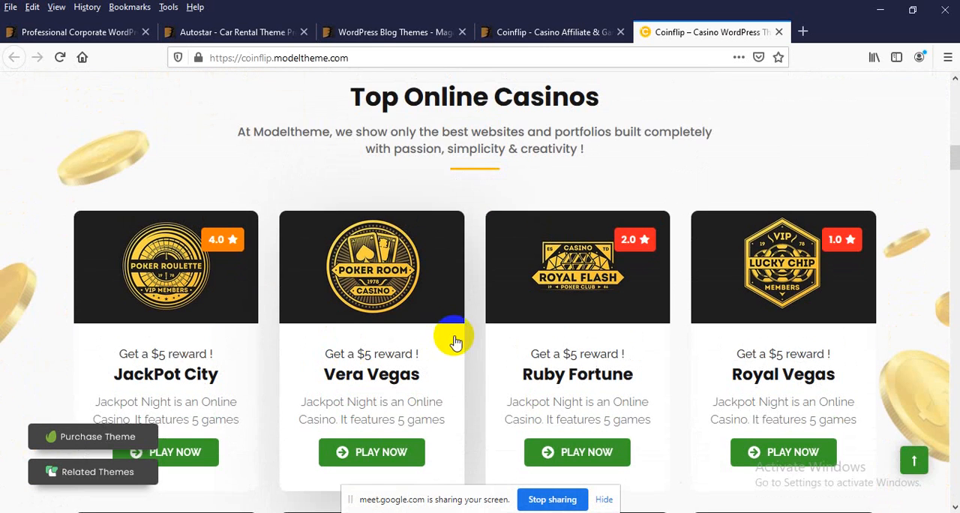
scroll(443, 165, "down", 6)
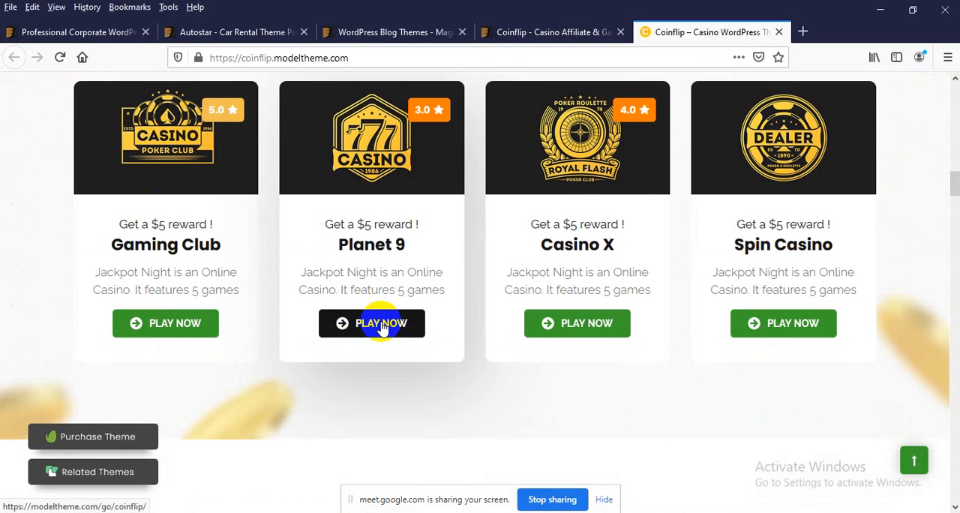
Step: View the slot cards and online gambling section, and expand the FAQ entries on committing to a program and payment methods
scroll(381, 326, "down", 7)
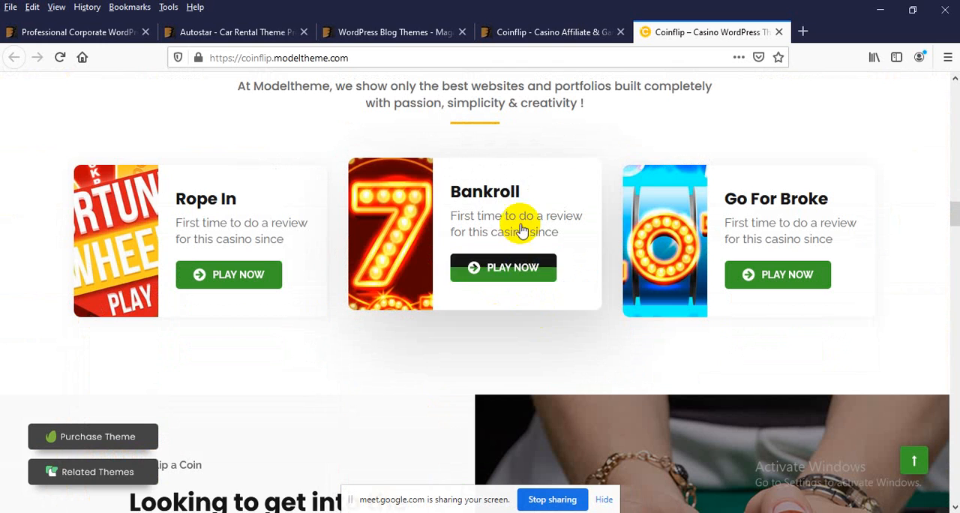
left_click_drag(519, 218, 385, 215)
scroll(385, 215, "down", 5)
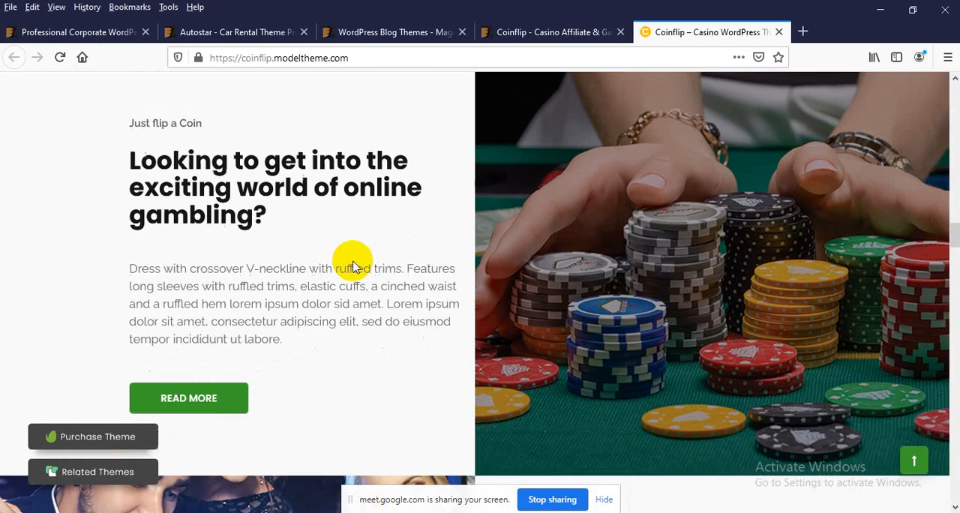
scroll(352, 268, "down", 7)
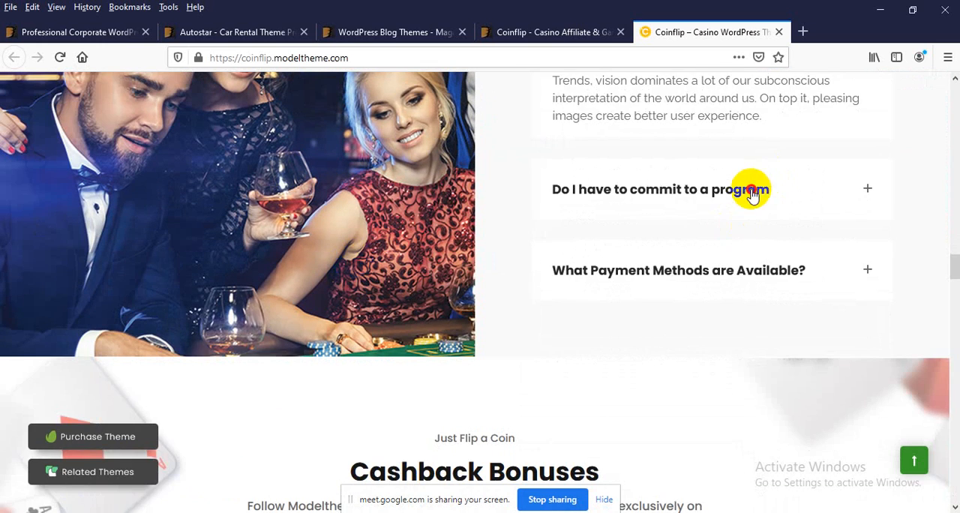
left_click(752, 193)
left_click(729, 279)
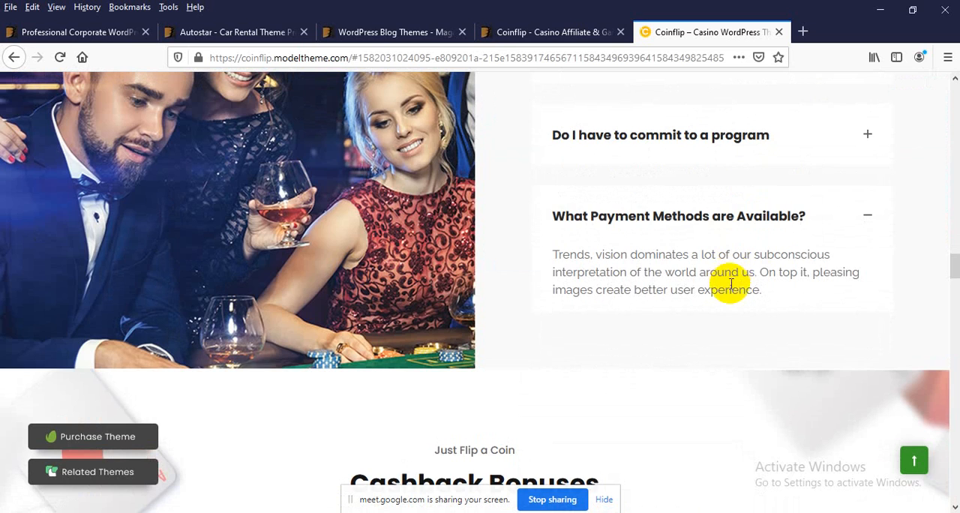
Step: Look over the Cashback Bonuses, New Online Casinos and Gambling News sections of the Coinflip demo
scroll(664, 324, "down", 8)
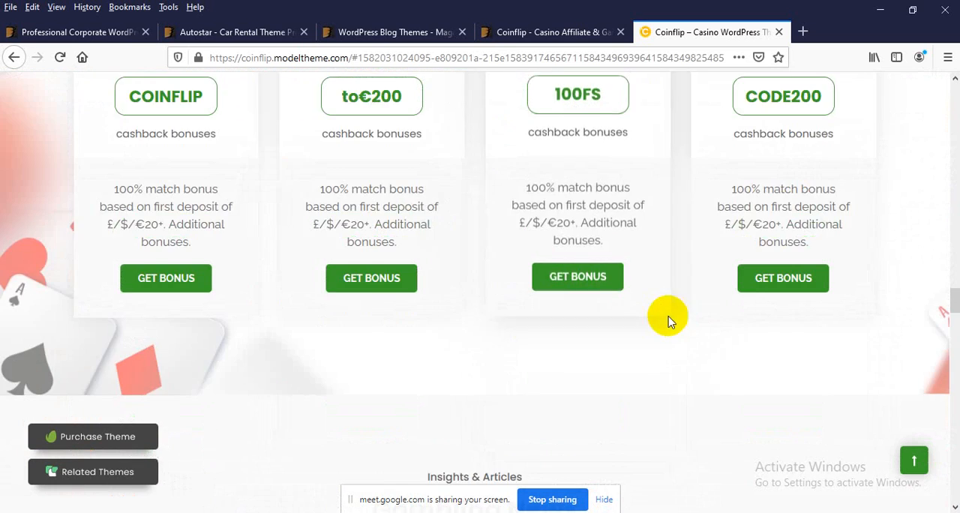
scroll(670, 321, "down", 9)
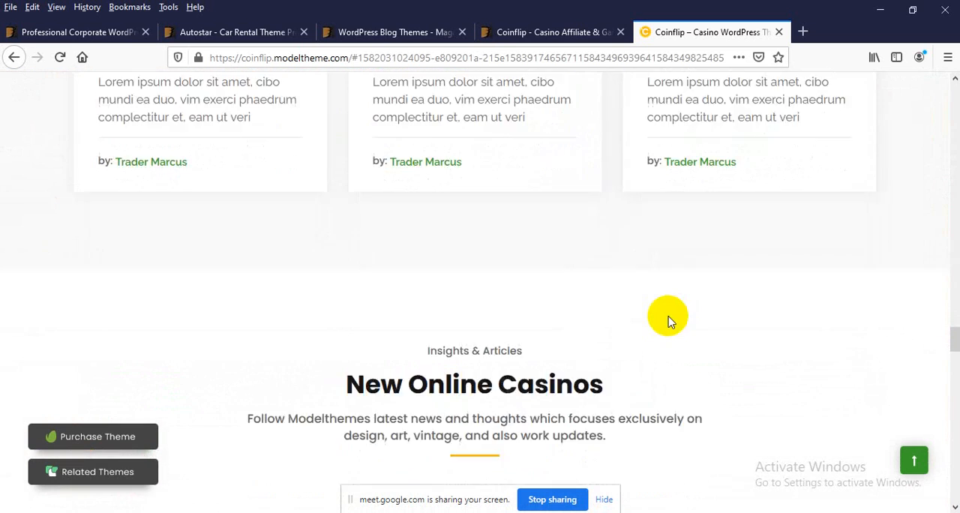
scroll(670, 321, "down", 10)
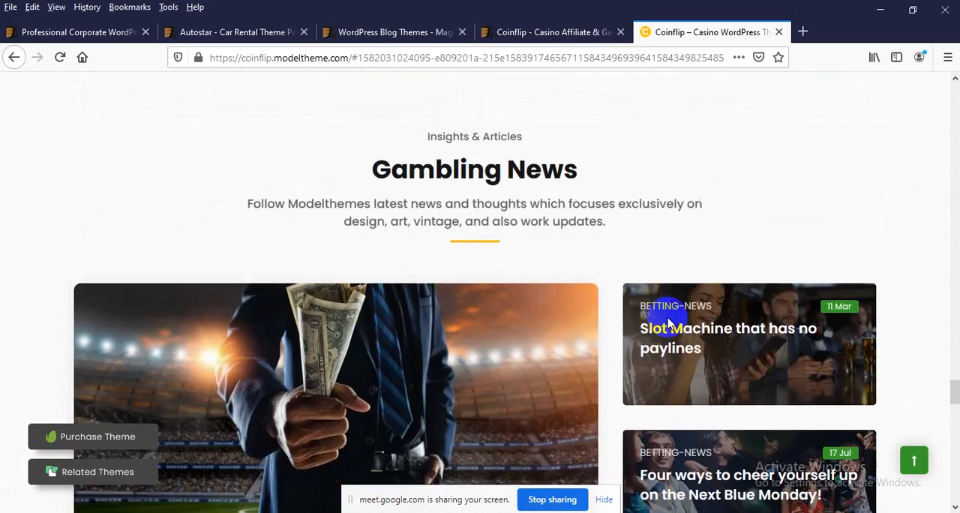
scroll(570, 270, "up", 3)
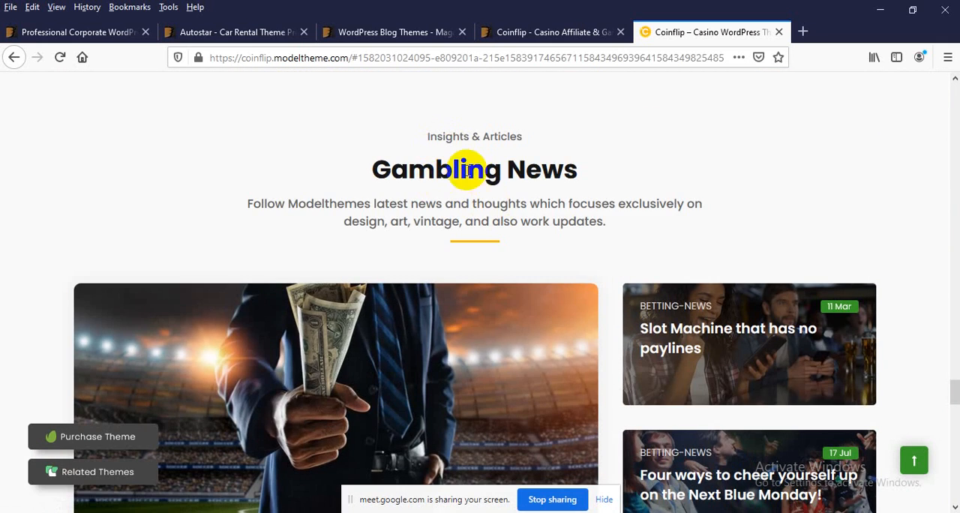
Step: Go through the testimonial slides in the Coinflip demo
scroll(495, 218, "down", 10)
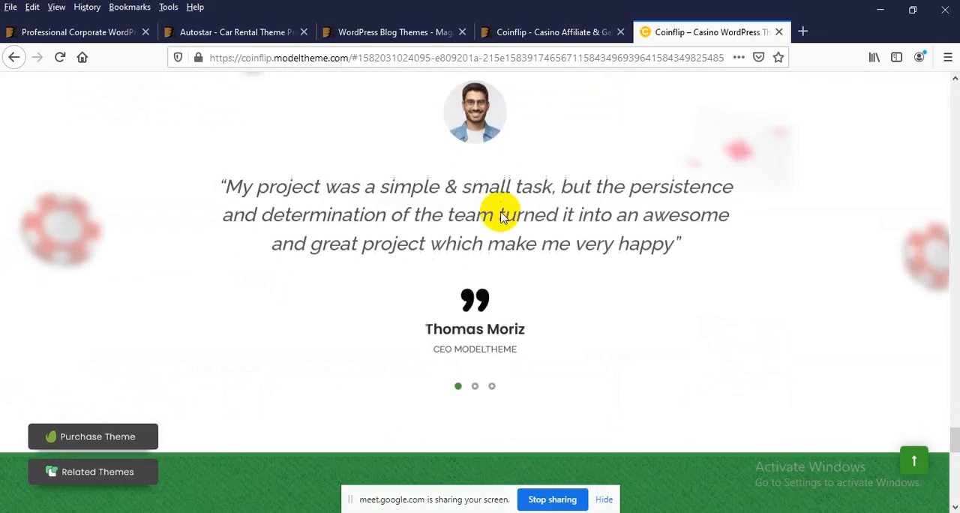
scroll(501, 212, "up", 1)
left_click_drag(525, 167, 386, 166)
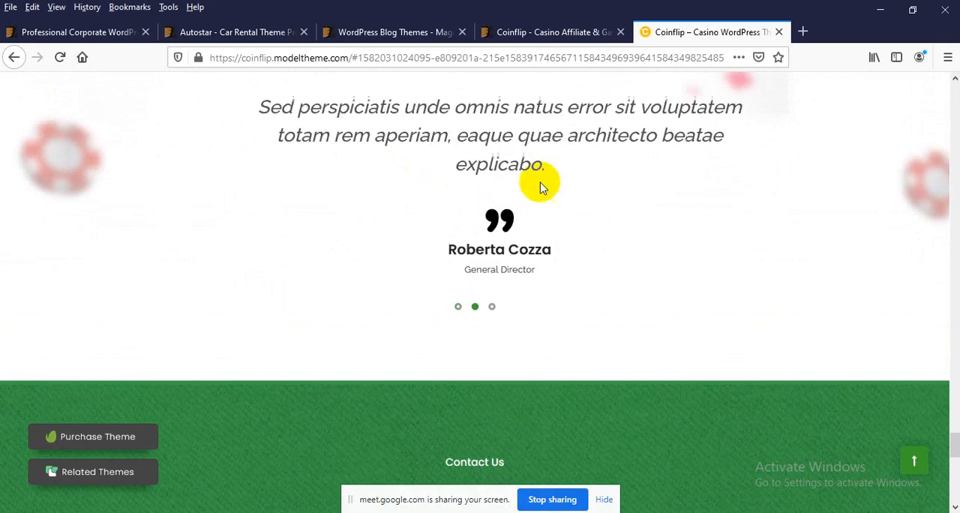
left_click_drag(588, 181, 303, 174)
Step: Open the Contact page through the Send a Message link under Contact Info and view its Get in Touch form
scroll(333, 218, "down", 7)
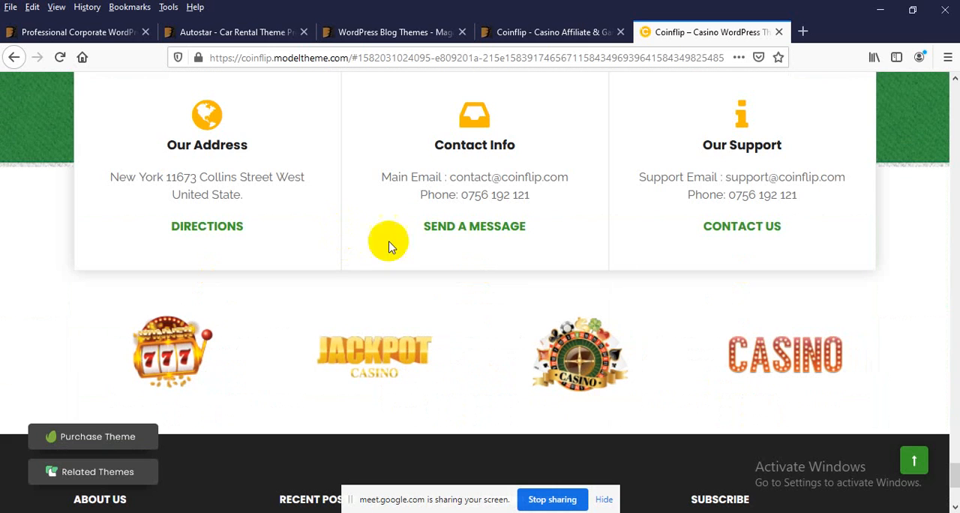
left_click(450, 228)
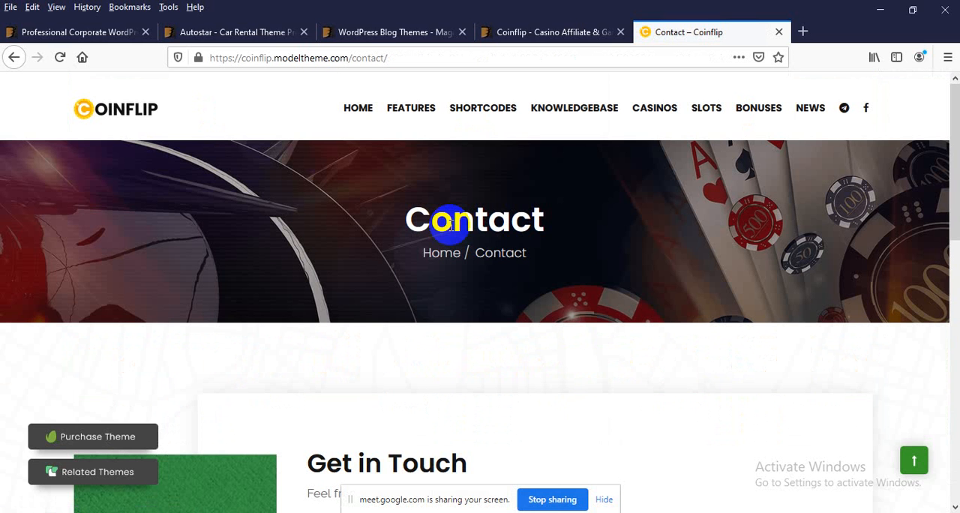
scroll(293, 413, "down", 5)
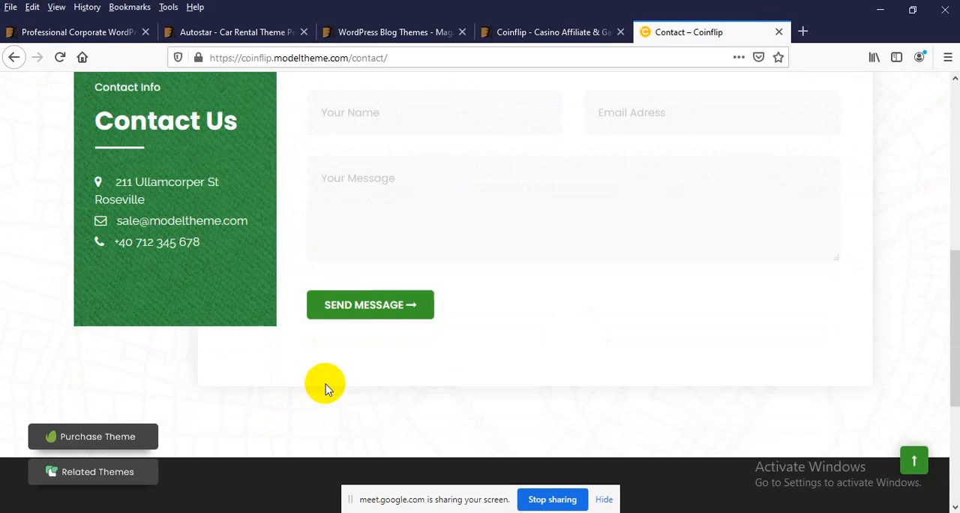
scroll(377, 277, "up", 2)
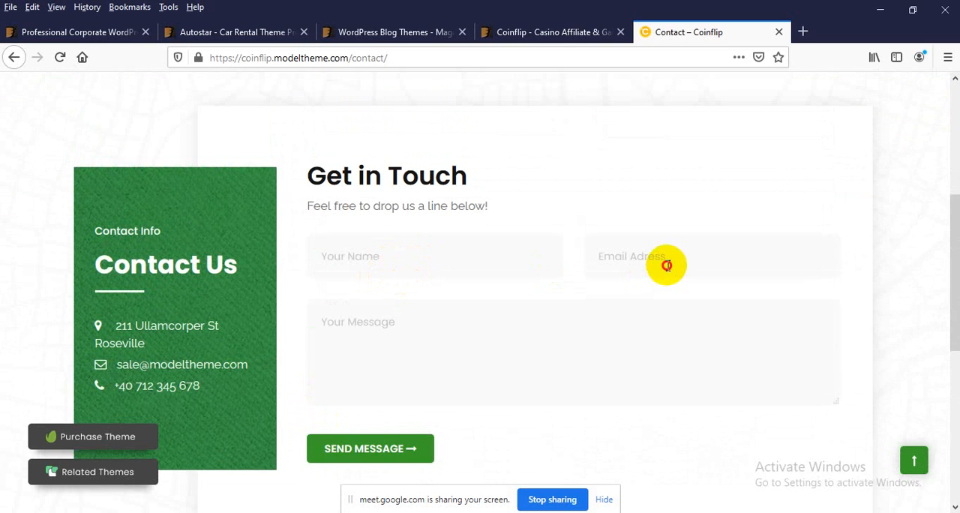
Step: Submit the Get in Touch form with all fields empty to check its validation
scroll(457, 304, "down", 2)
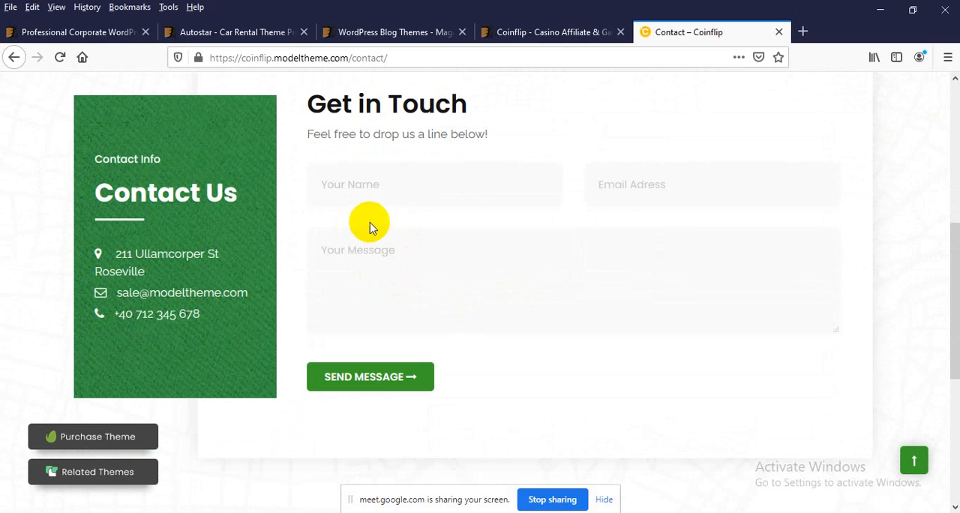
left_click(341, 386)
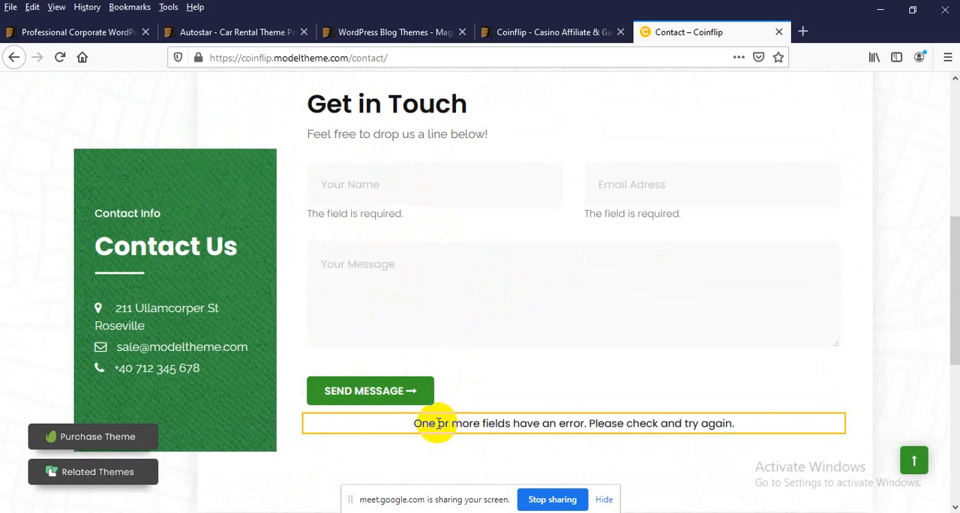
left_click_drag(437, 423, 649, 421)
scroll(485, 382, "up", 3)
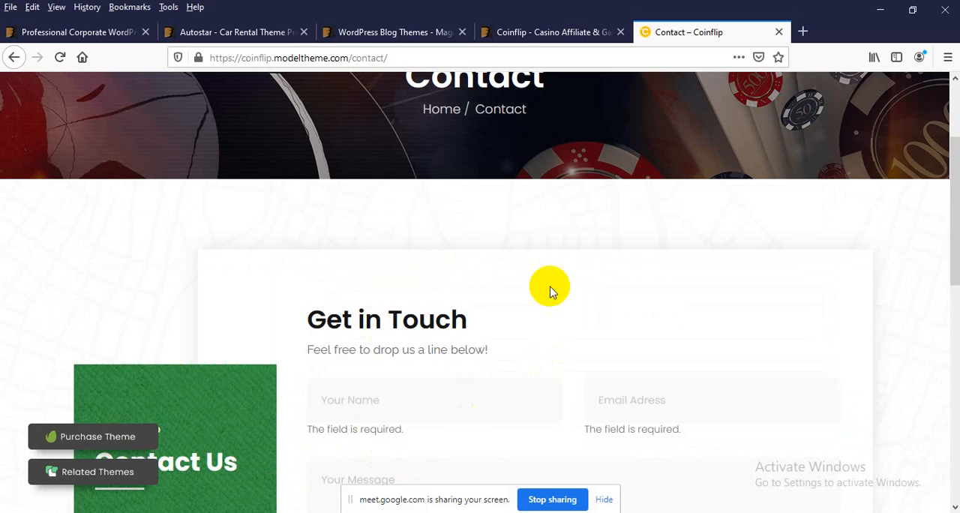
Step: Return to the corporate WordPress themes page and go from there to the themeforest.net home page
left_click(106, 30)
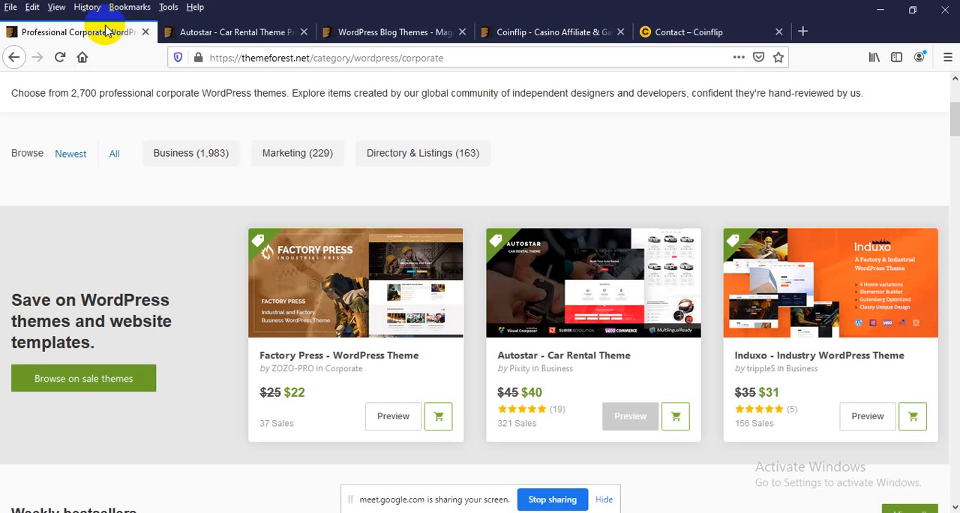
scroll(525, 343, "up", 3)
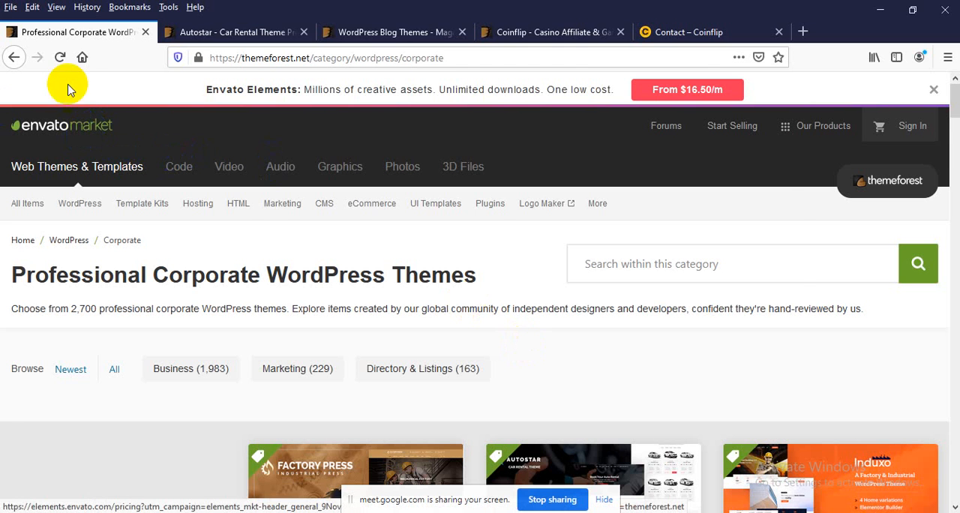
left_click_drag(318, 58, 600, 60)
key("BackSpace")
key("BackSpace")
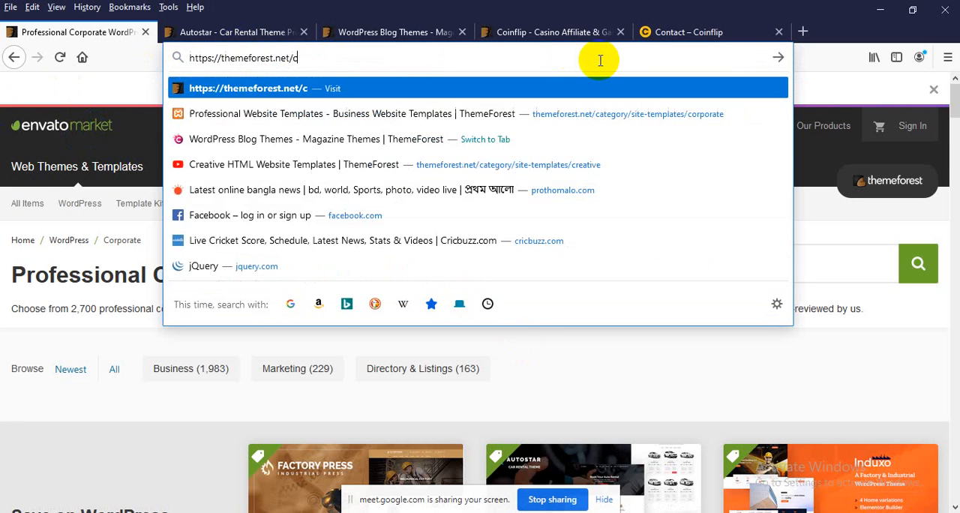
key("Return")
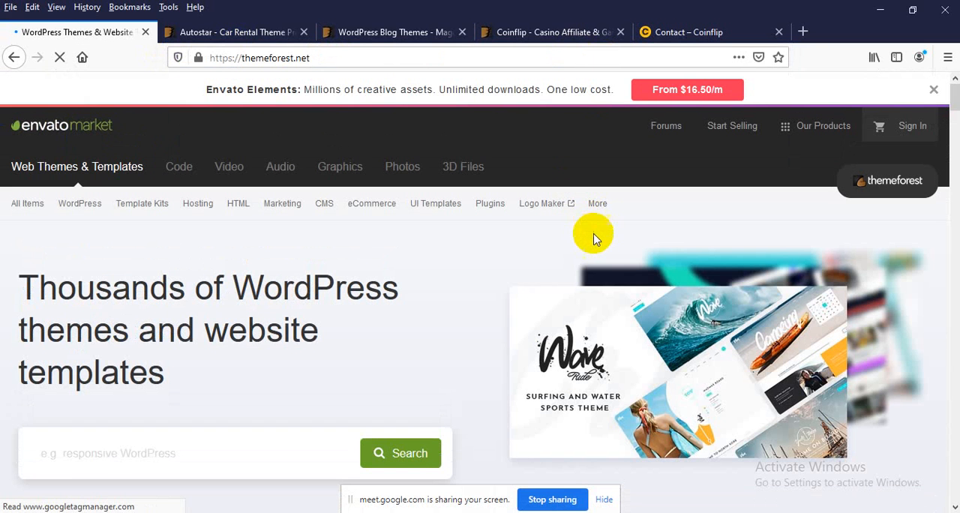
Step: Search ThemeForest for ekommart and open the preview of the ekommart All-in-one eCommerce WordPress Theme
scroll(540, 255, "down", 2)
left_click(179, 373)
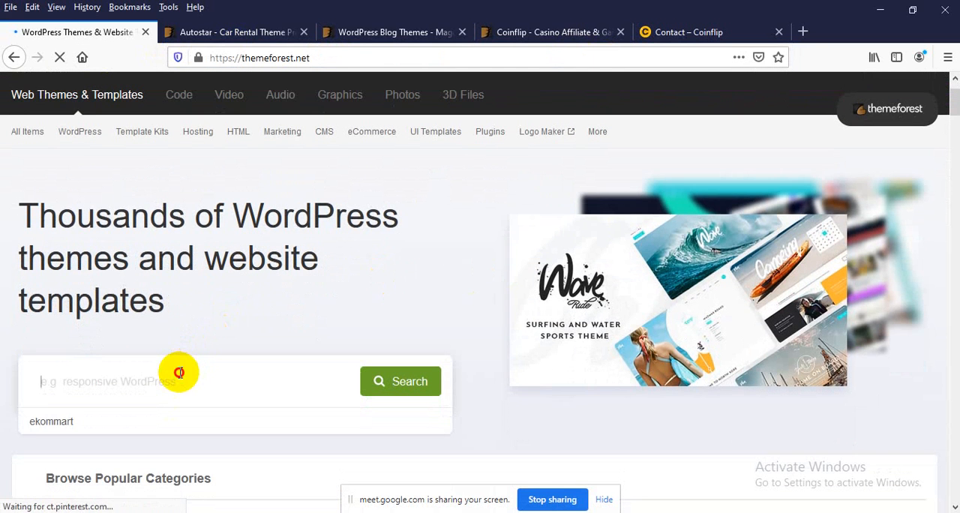
left_click(85, 422)
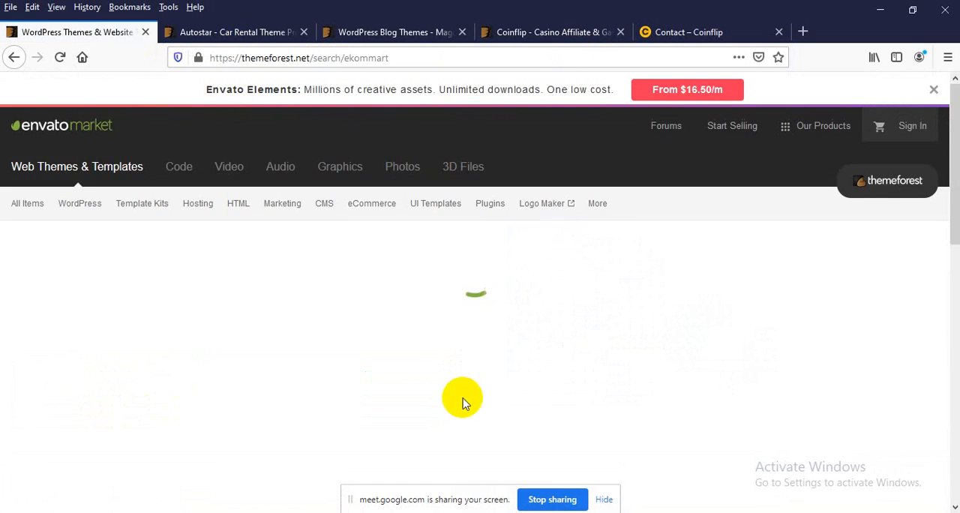
scroll(530, 241, "down", 5)
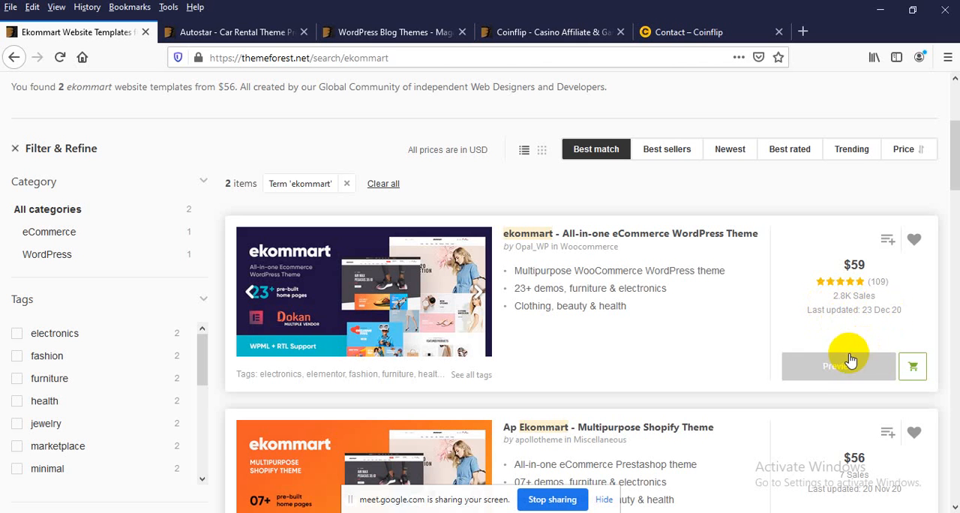
left_click(828, 384)
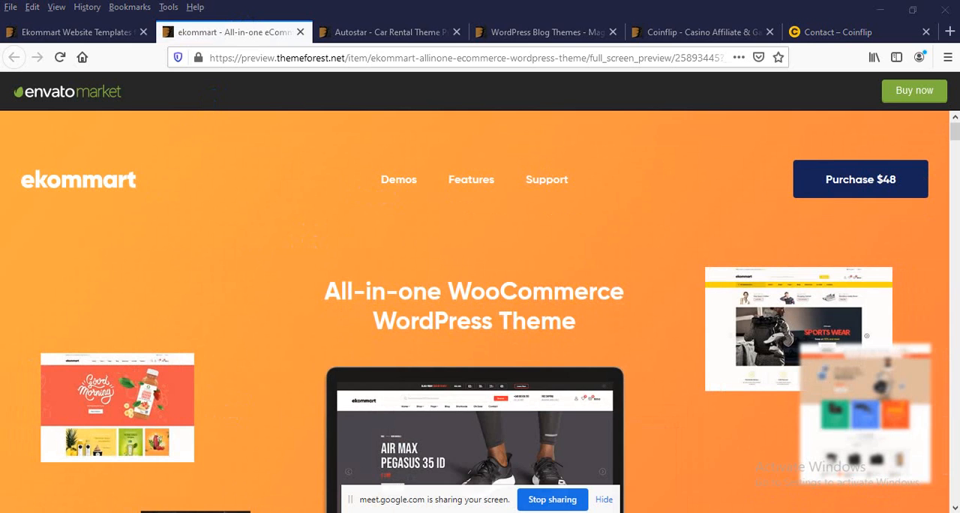
Step: Switch to the Google Meet call, admit the waiting participant, and return to the ekommart preview
left_click(407, 468)
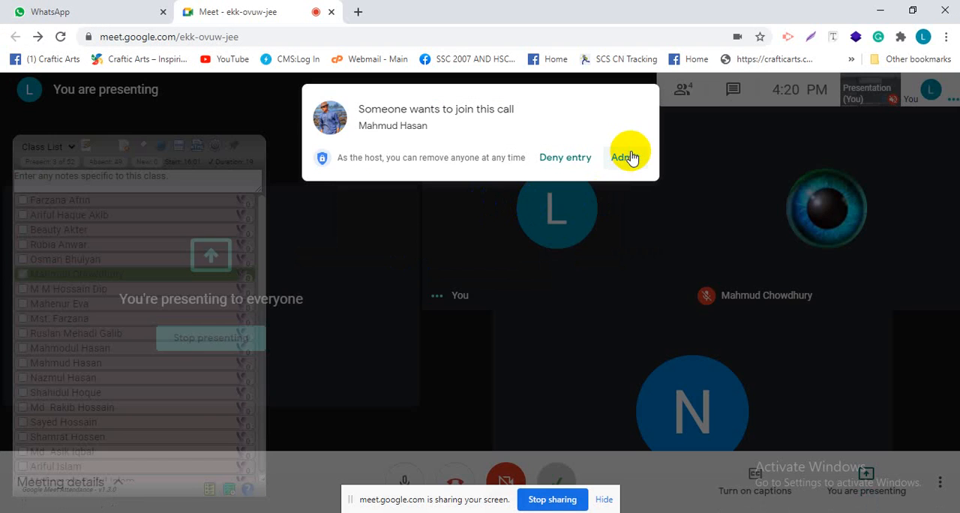
left_click(628, 158)
left_click(880, 10)
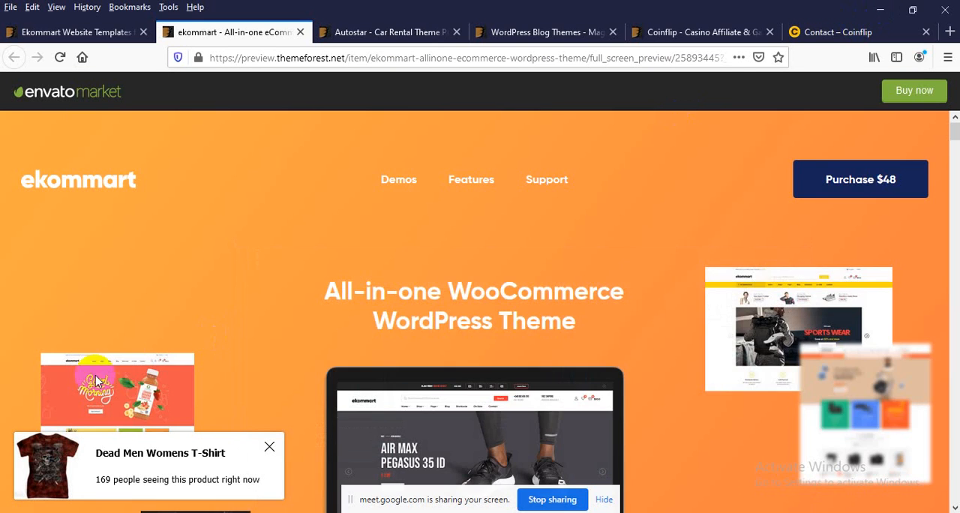
Step: Look over the Pre-defined homepages section of the ekommart preview, including its heading, categories and homepage thumbnails
scroll(96, 375, "down", 10)
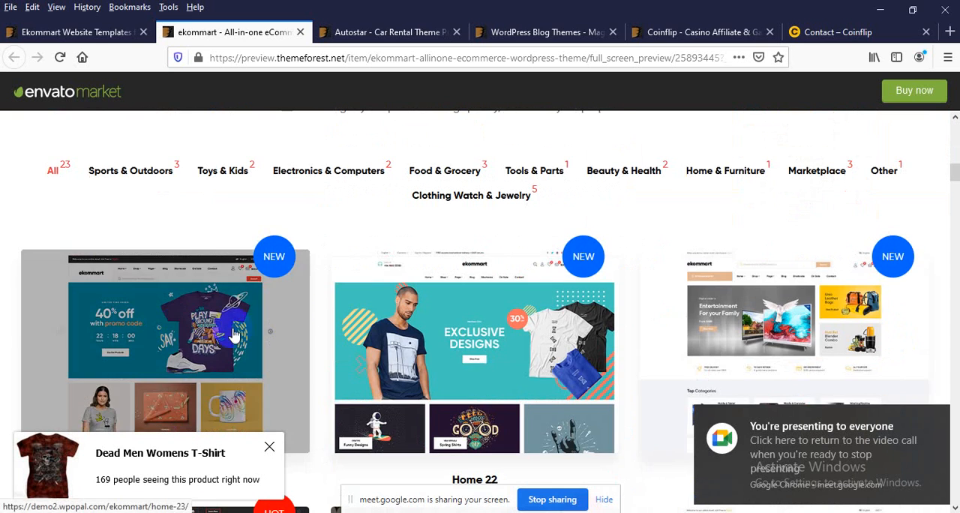
scroll(306, 335, "up", 5)
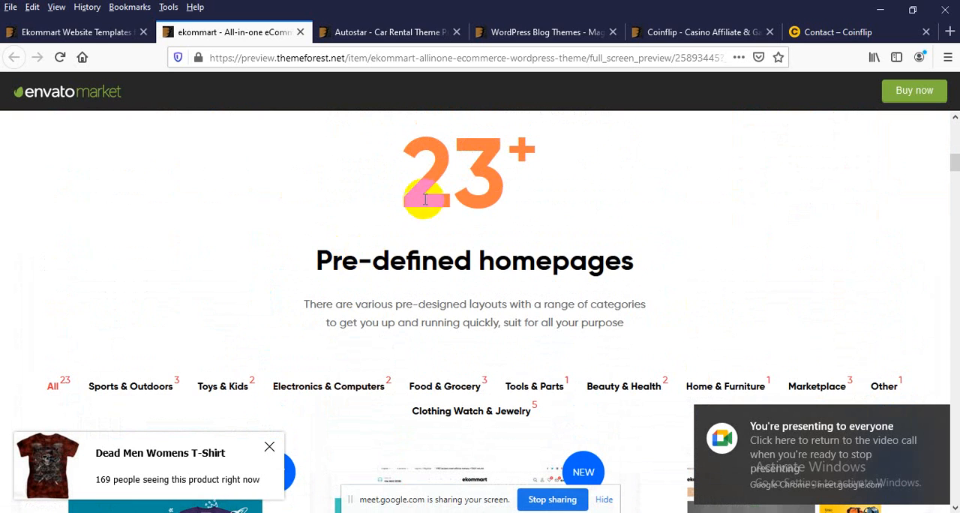
left_click_drag(419, 193, 521, 182)
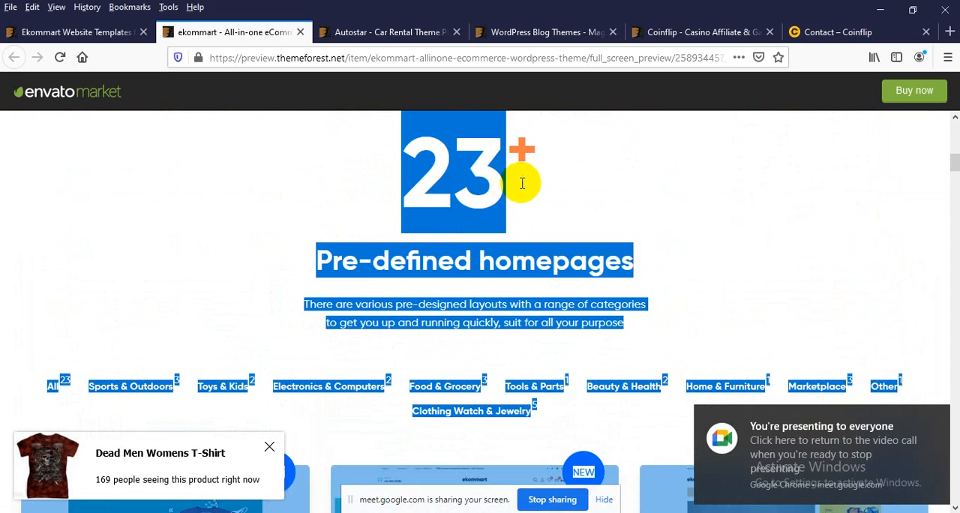
left_click(509, 182)
scroll(528, 223, "down", 3)
scroll(528, 223, "down", 5)
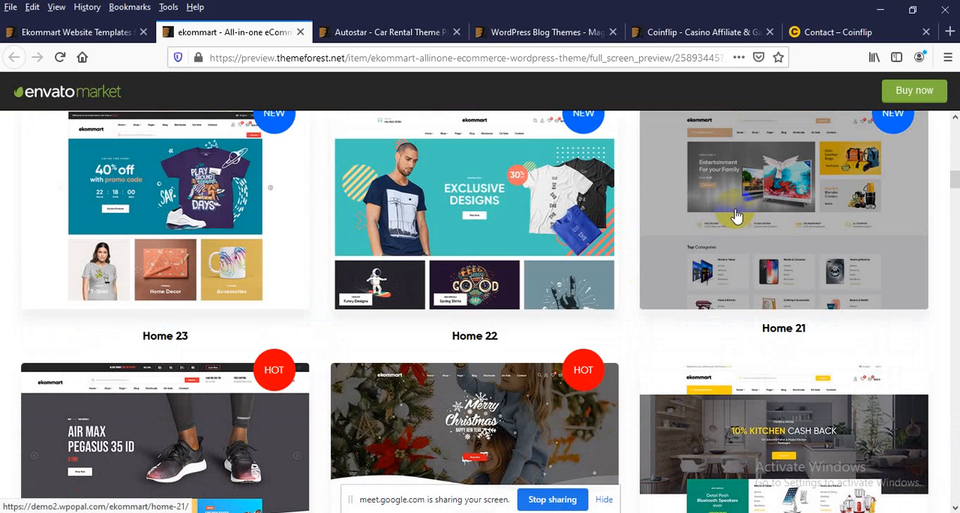
Step: Open the Home 21 demo of ekommart in a new tab and switch to it
right_click(736, 216)
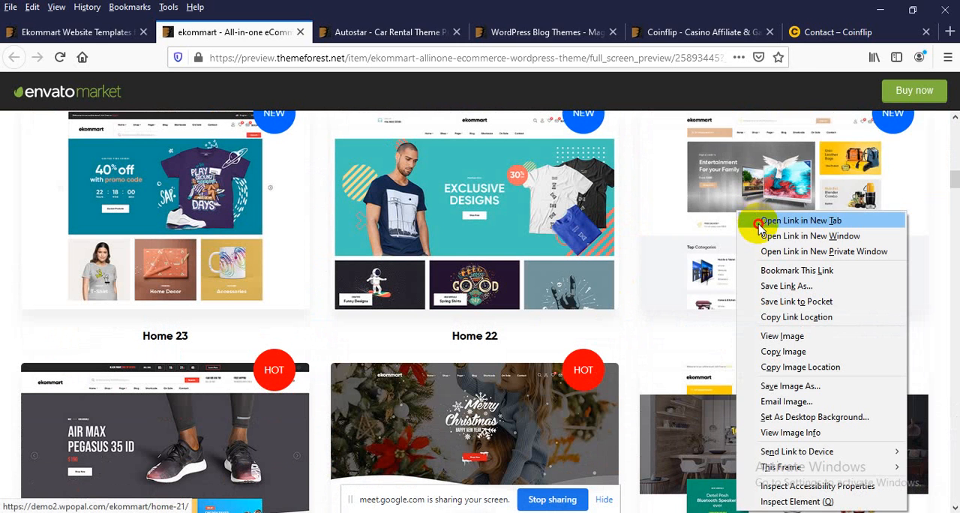
left_click(759, 219)
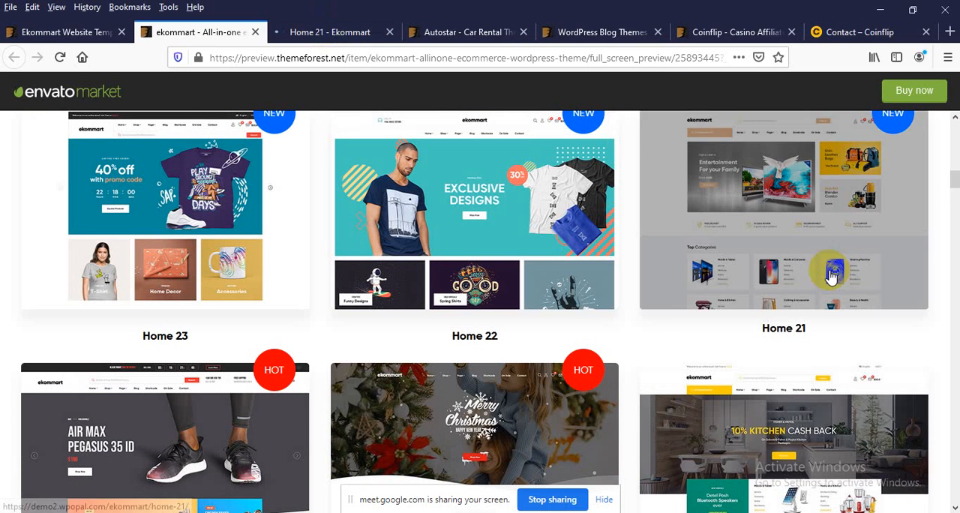
left_click(315, 33)
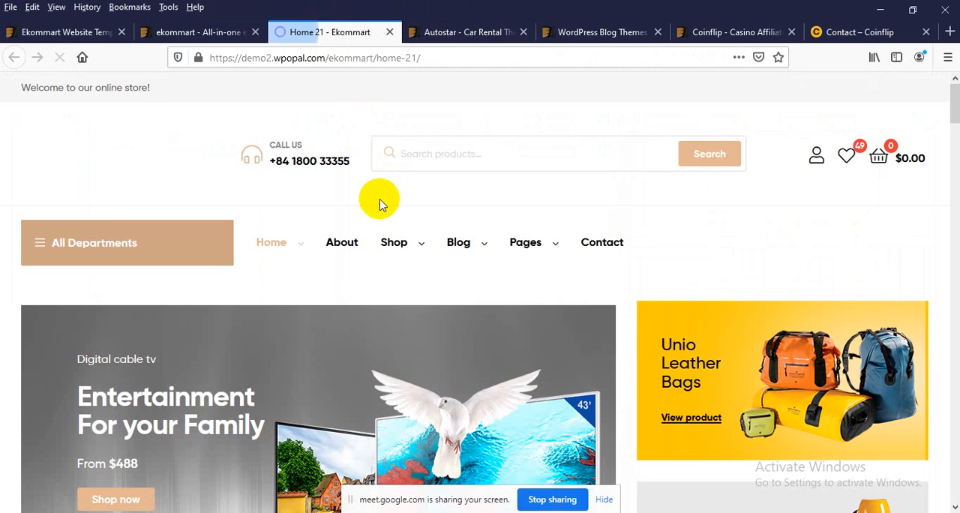
Step: Examine the Home 21 banner text, All Departments menu, contact number, product search box and wishlist in the header area
mouse_move(381, 201)
triple_click(182, 360)
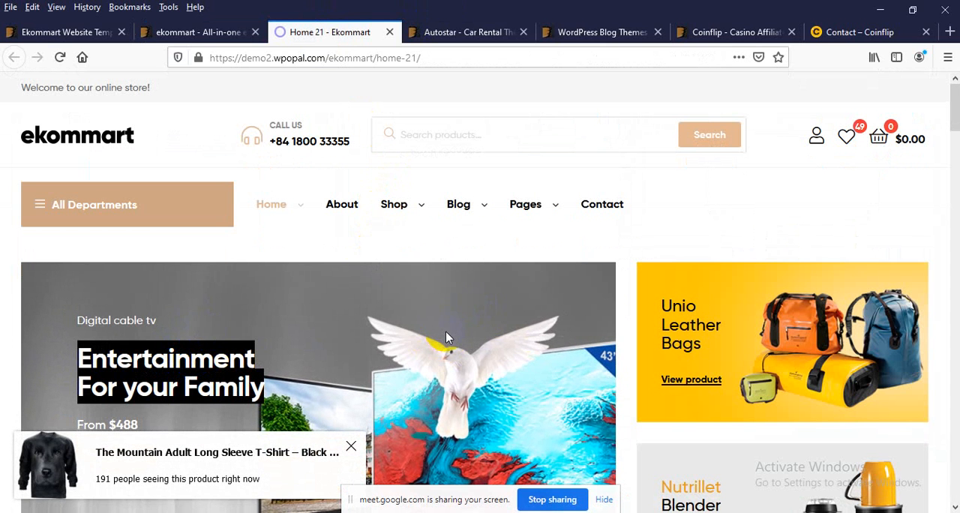
left_click(96, 197)
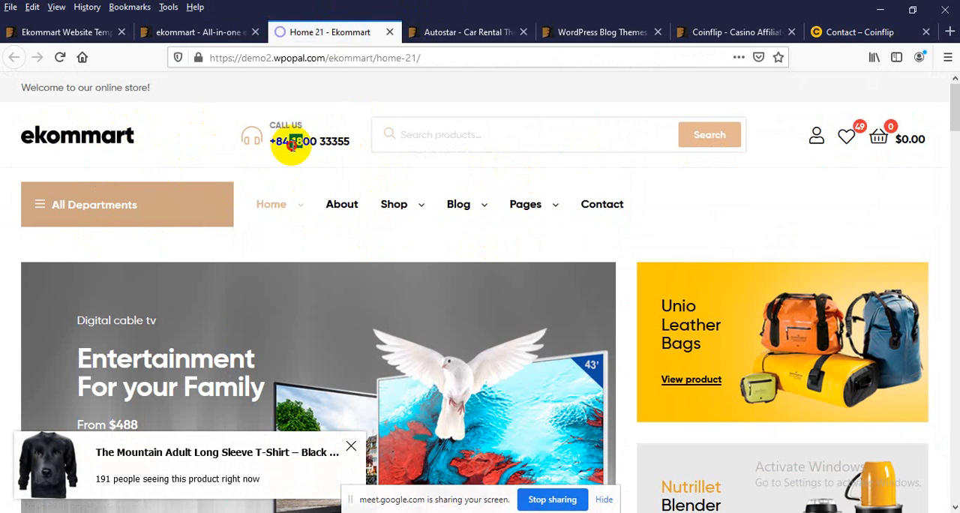
left_click(521, 134)
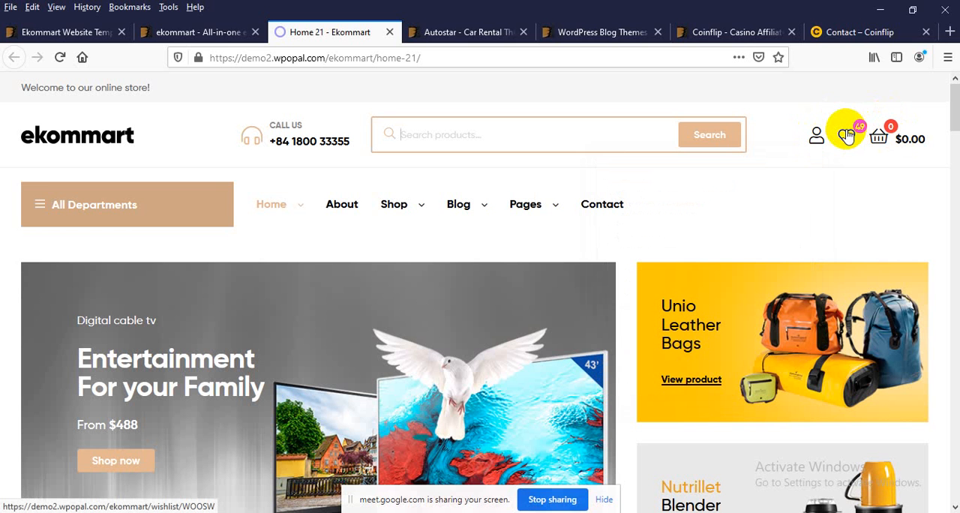
Step: Add the first Home Electronics product, the Holylove 3 Colors Tassel Collar necklace, to the cart and close the shopping cart
scroll(426, 272, "down", 8)
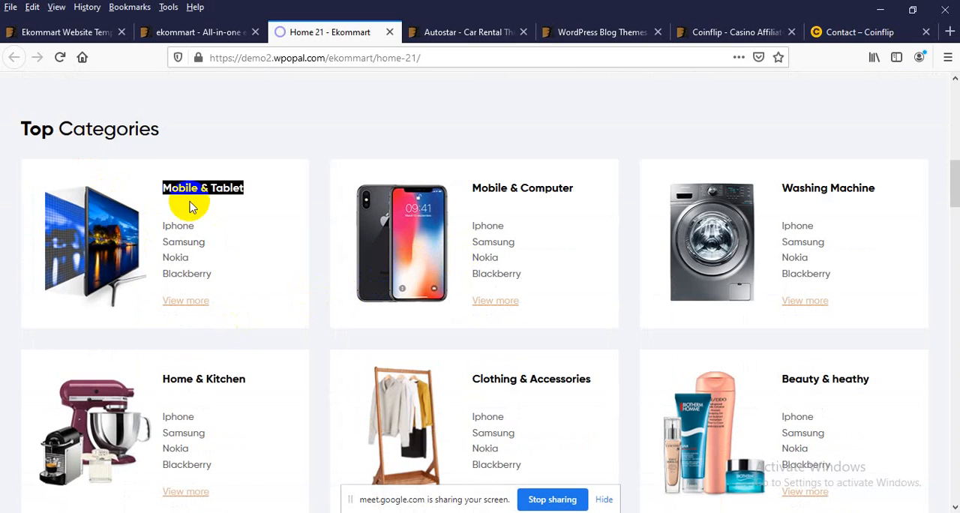
scroll(169, 221, "down", 9)
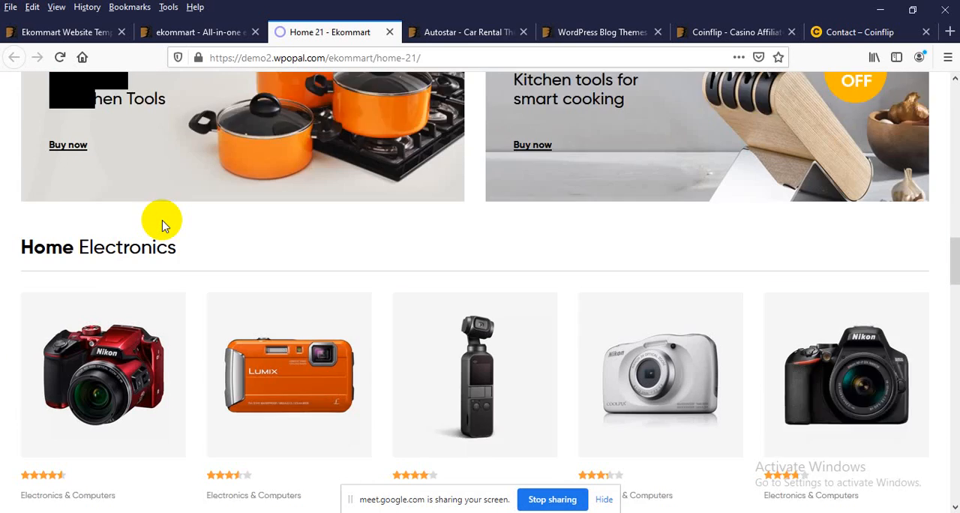
scroll(164, 225, "down", 4)
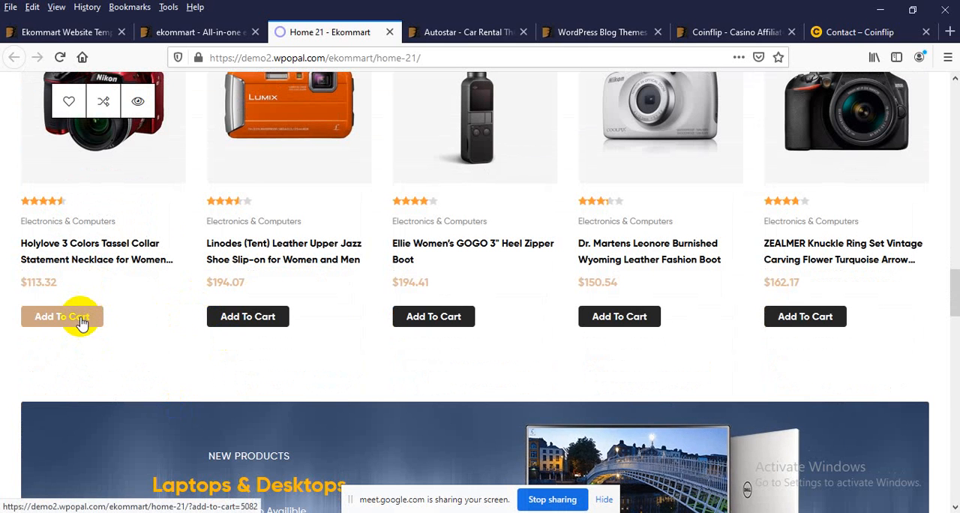
left_click(81, 320)
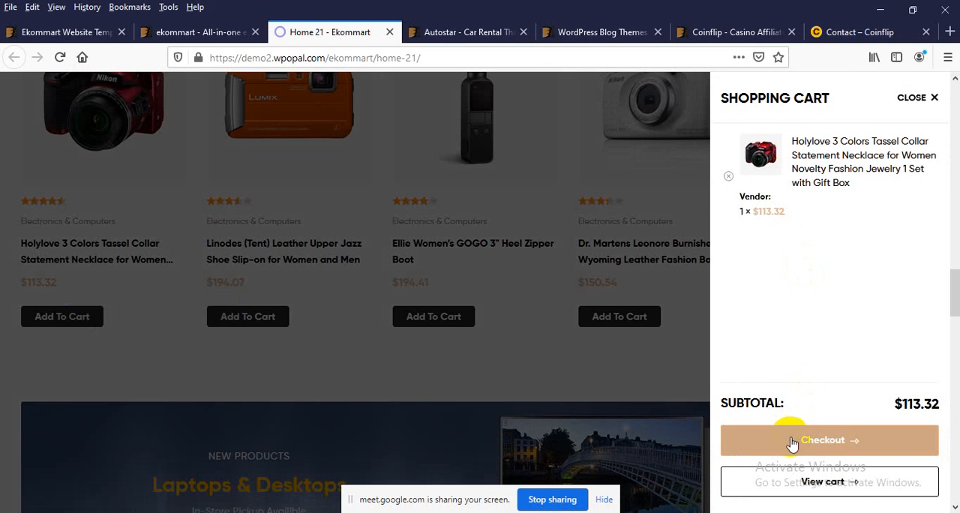
left_click(448, 375)
Step: Look over the remaining Home 21 product rows, testimonials, Best Seller Brands and footer link columns
scroll(460, 339, "down", 4)
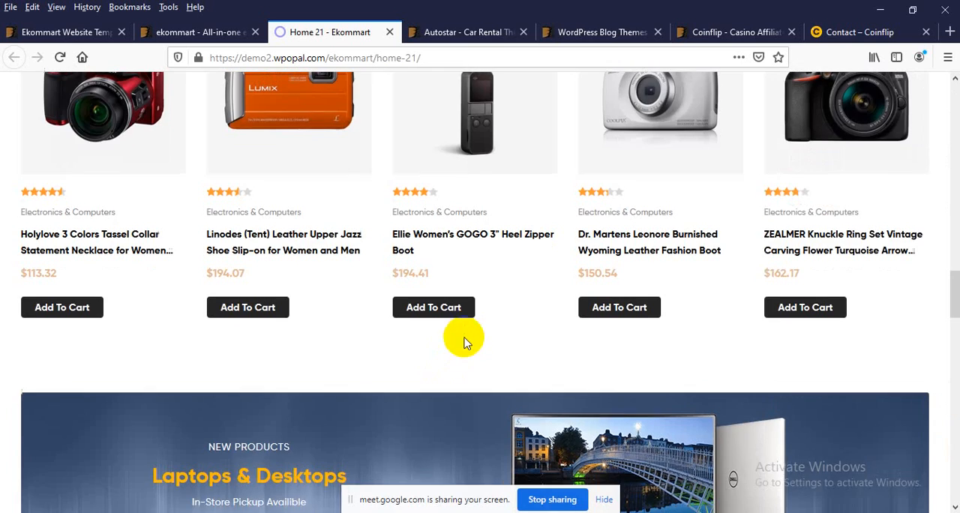
scroll(464, 343, "down", 6)
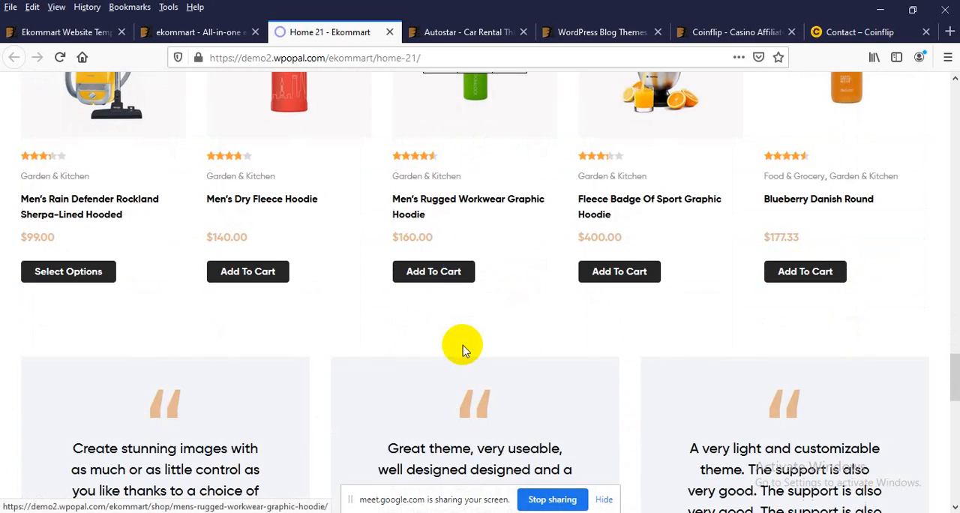
scroll(463, 349, "down", 1)
scroll(304, 345, "down", 5)
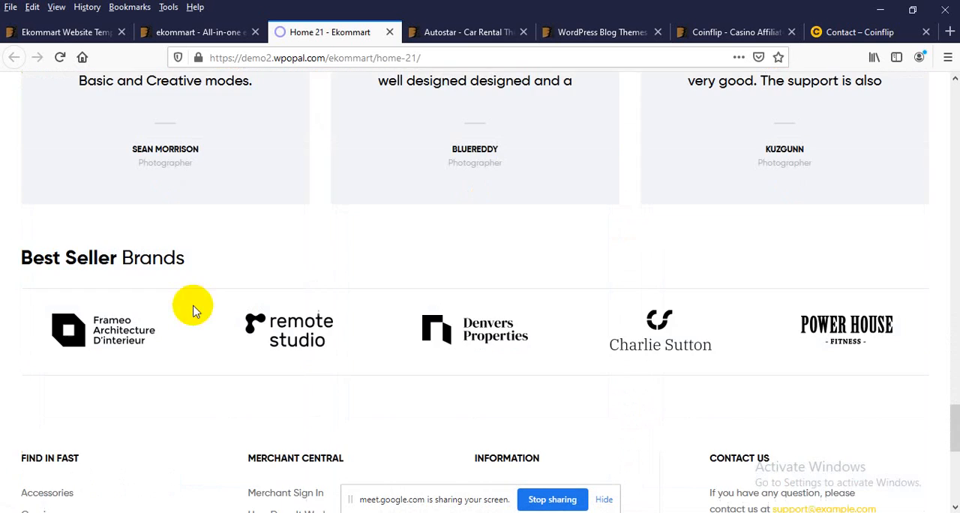
scroll(337, 156, "down", 4)
scroll(283, 144, "up", 1)
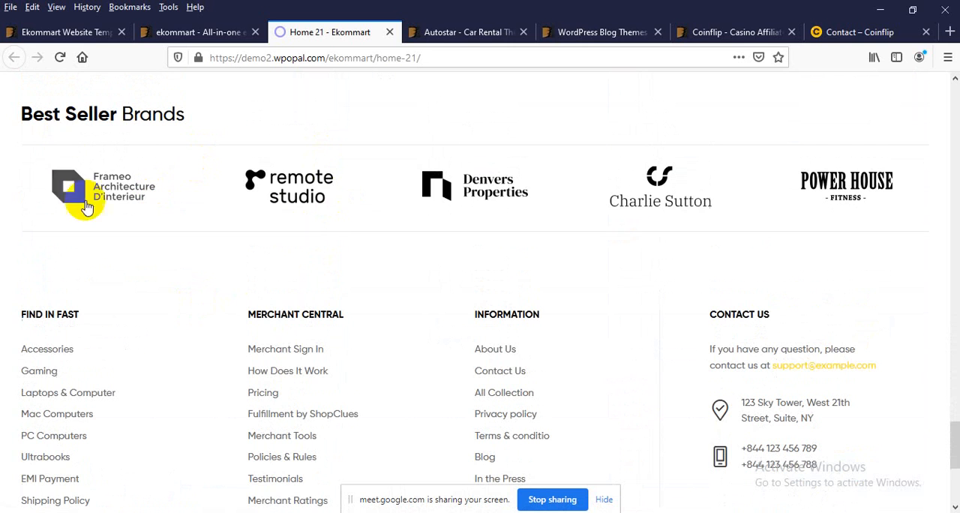
Step: Follow the Denvers Properties brand link, then review the footer's newsletter sign-up and navigation links
left_click(439, 199)
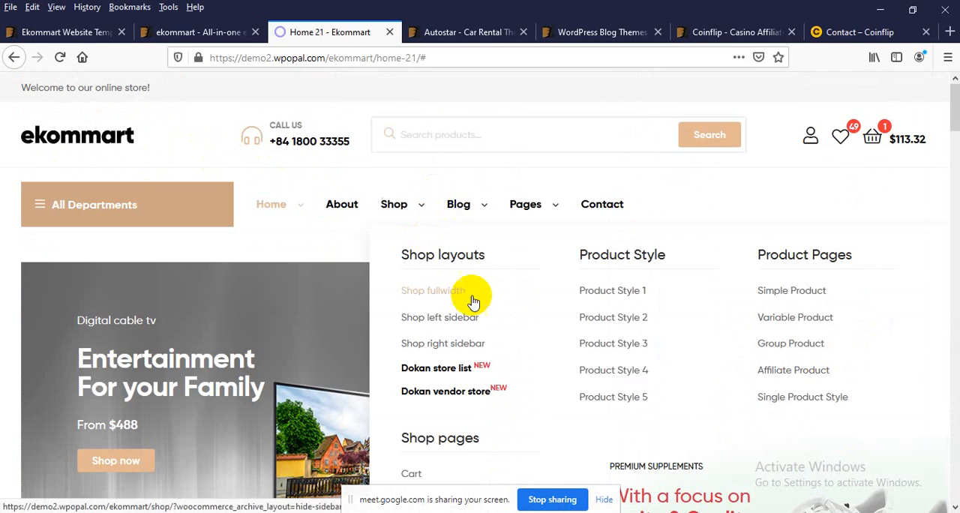
scroll(157, 257, "down", 15)
scroll(342, 365, "down", 15)
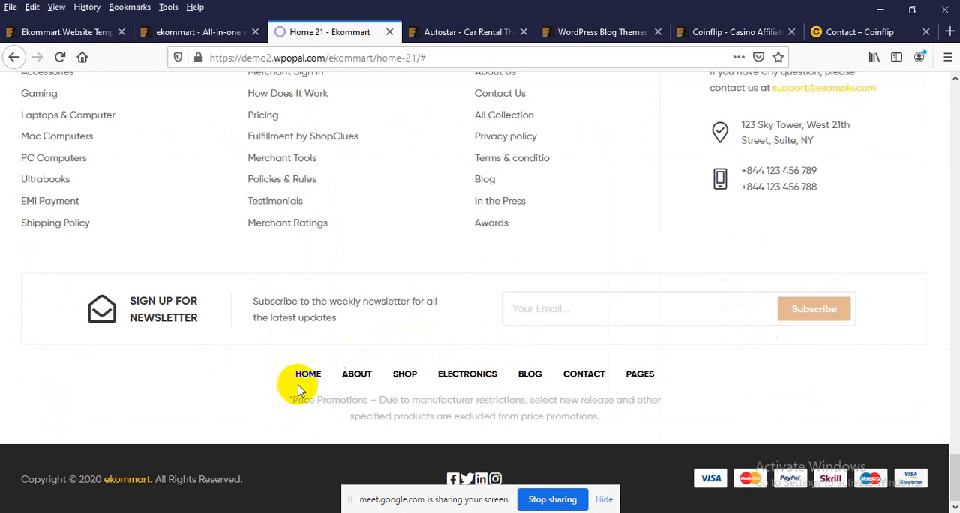
scroll(424, 348, "up", 5)
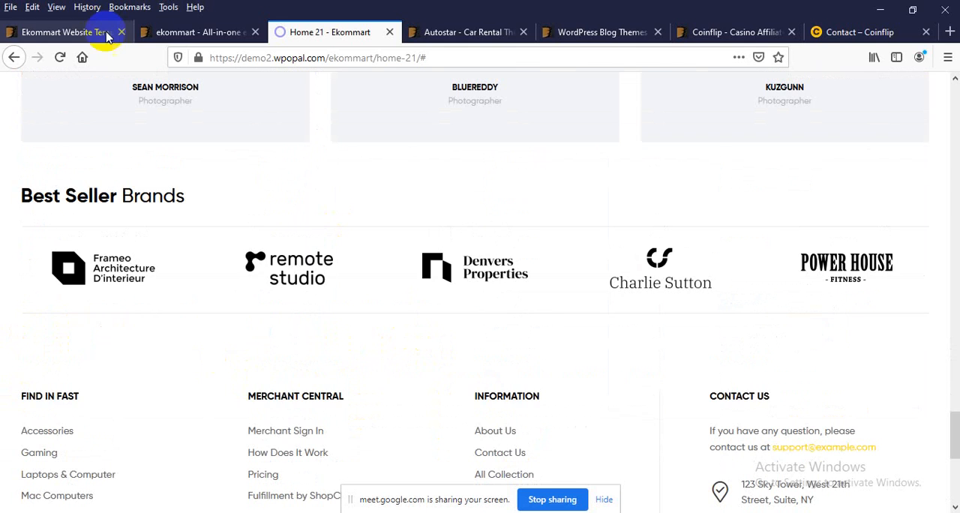
Step: Return to the ekommart theme preview and compare the Home 23, 22, 21, 20, 19 and 1 homepage thumbnails
left_click(150, 32)
scroll(540, 330, "up", 3)
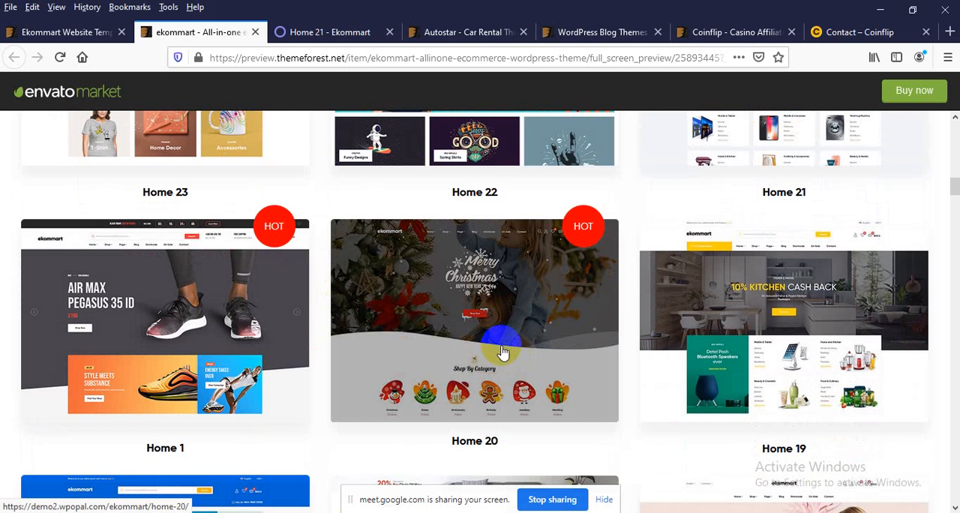
scroll(499, 353, "up", 3)
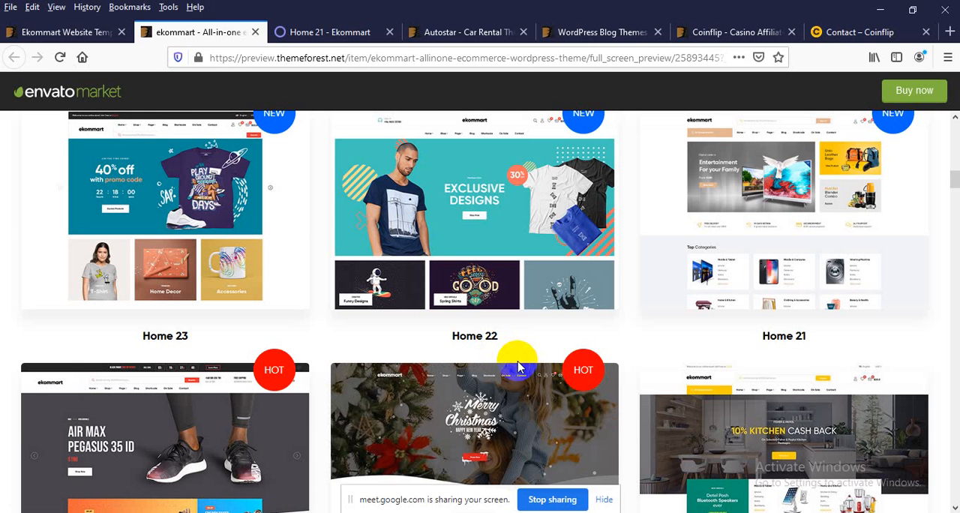
scroll(740, 403, "up", 5)
scroll(752, 333, "down", 6)
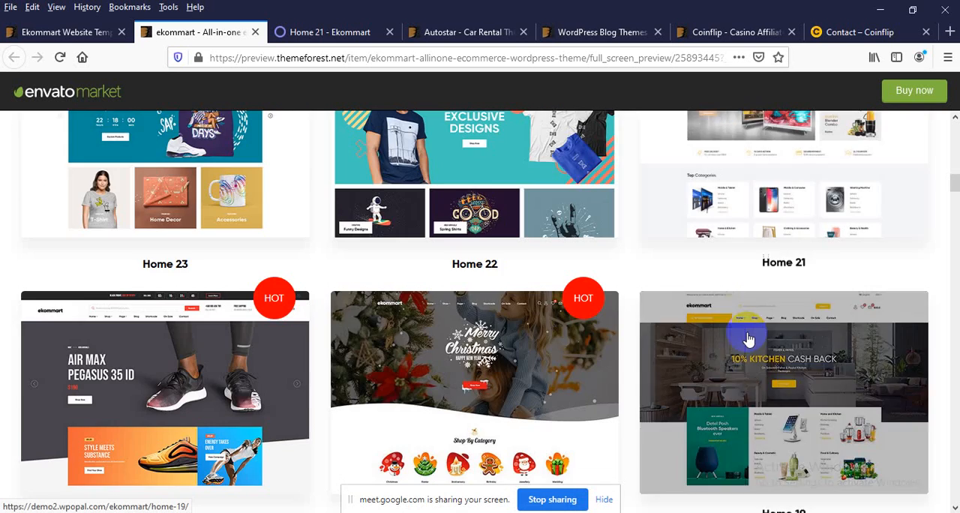
scroll(748, 339, "up", 2)
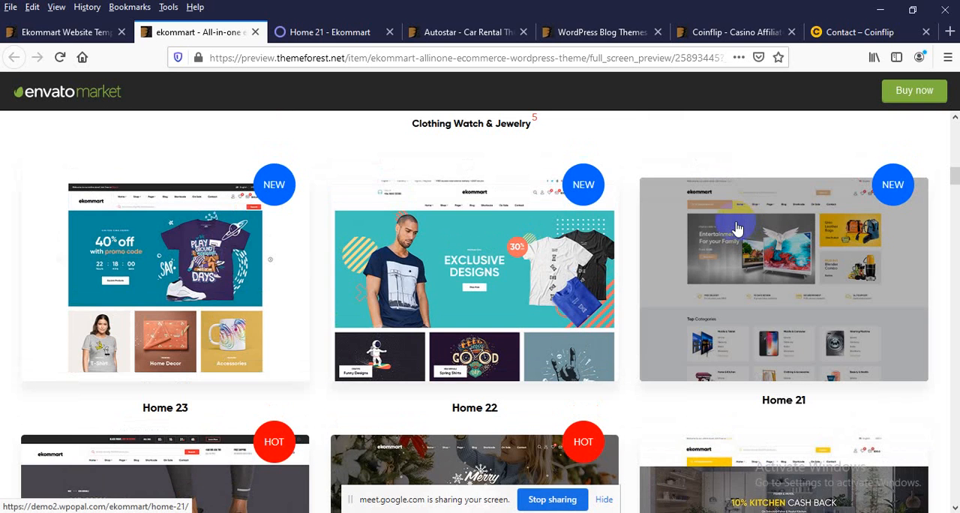
Step: Review the ekommart preview's homepage categories and header, and return to the ThemeForest search results for ekommart
scroll(737, 229, "up", 4)
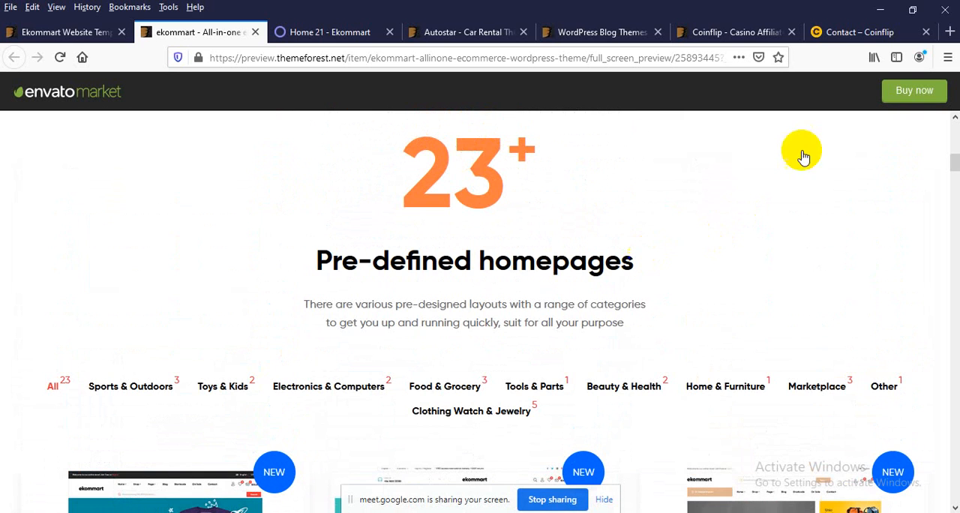
scroll(577, 240, "up", 4)
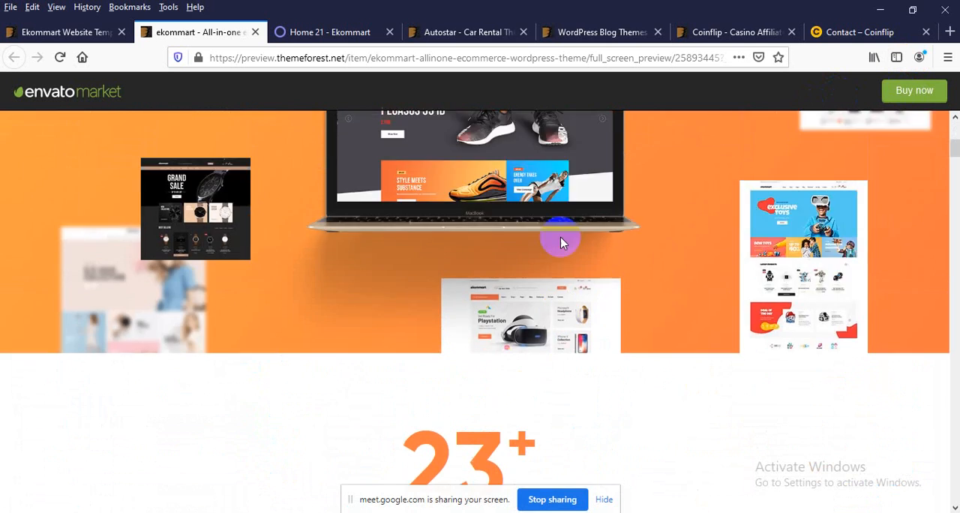
scroll(561, 242, "up", 5)
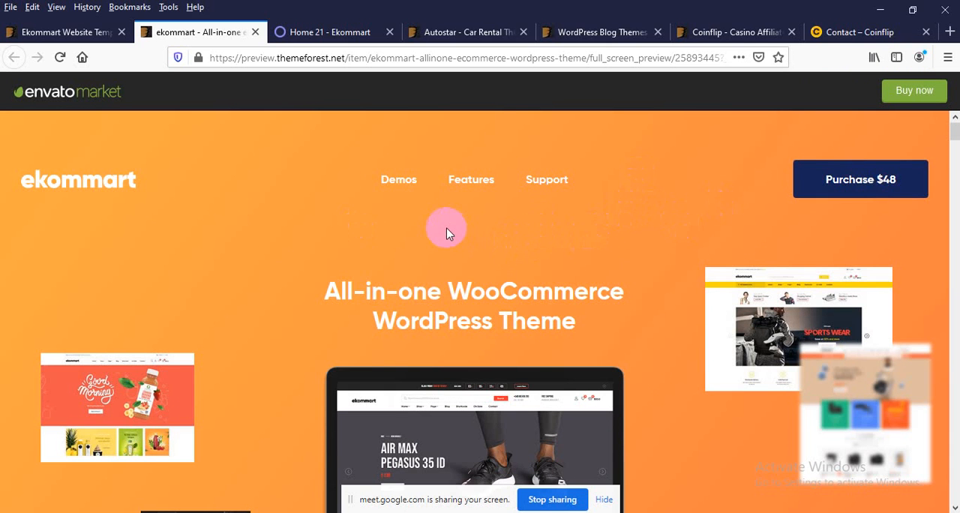
left_click(23, 34)
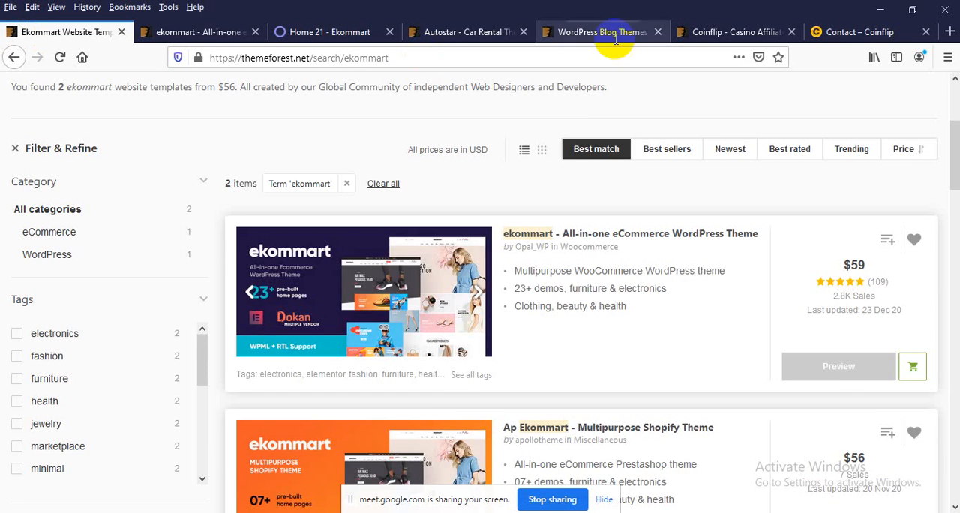
scroll(692, 214, "up", 3)
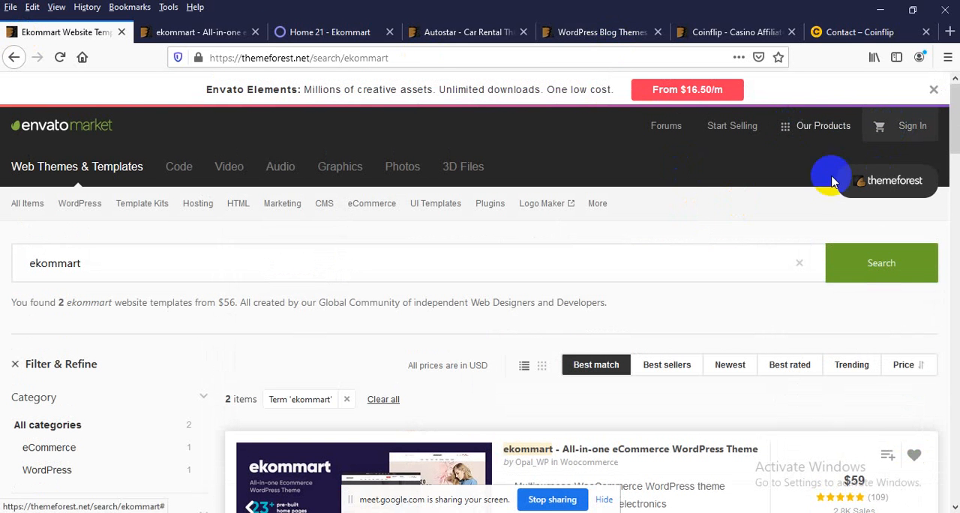
Step: Switch to WhatsApp Web in Chrome and open the contact's chat that contains the ekommart theme archive
left_click(881, 10)
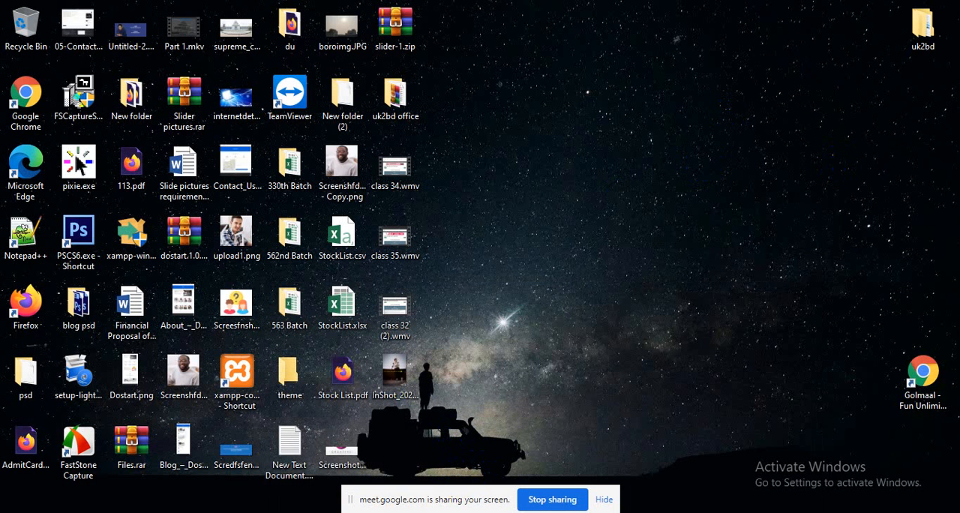
left_click(417, 472)
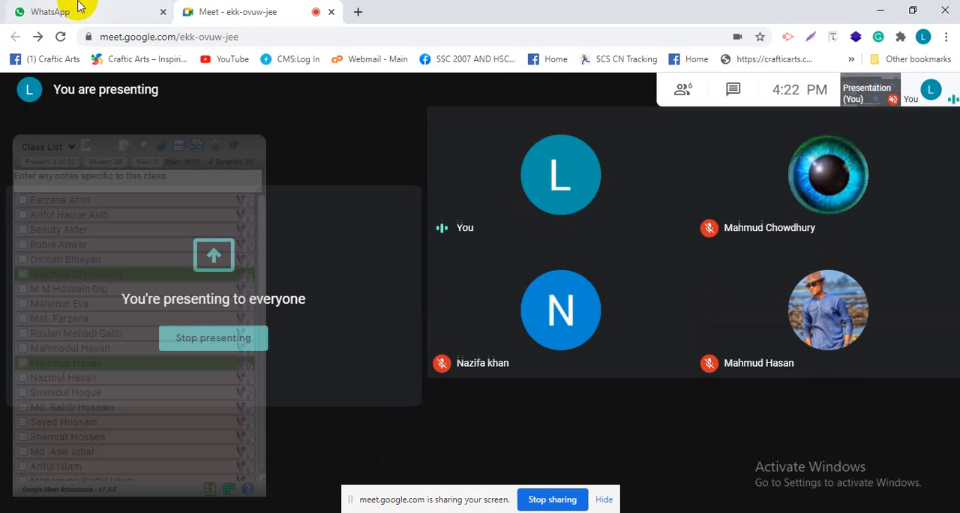
left_click(68, 9)
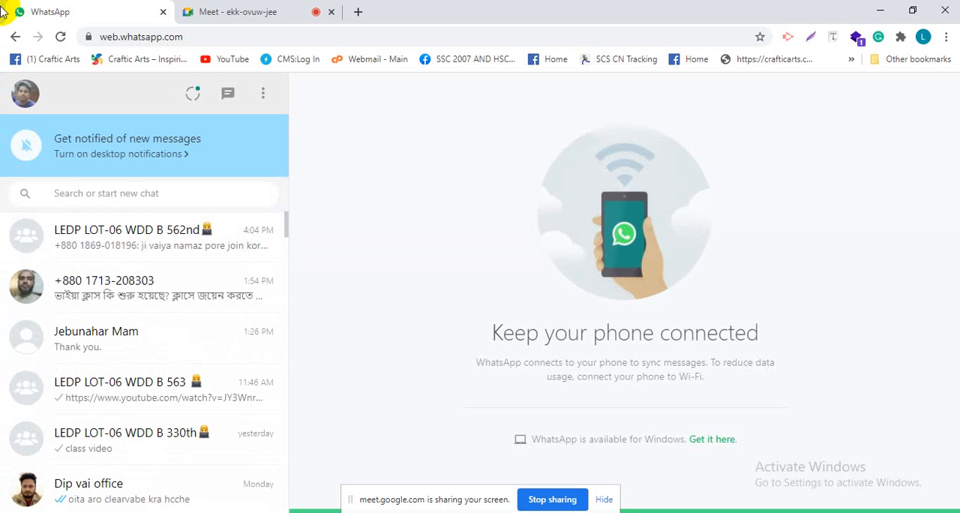
scroll(135, 394, "down", 2)
scroll(135, 394, "down", 3)
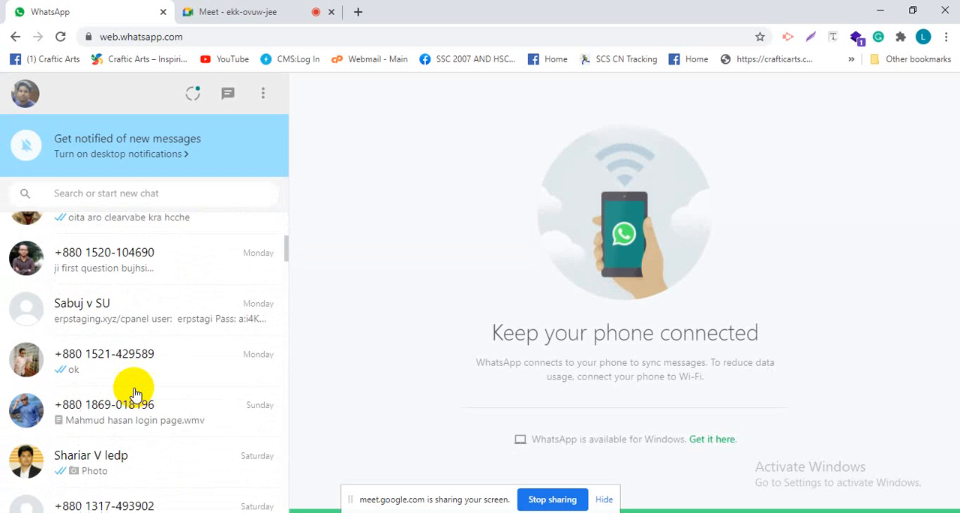
left_click(127, 409)
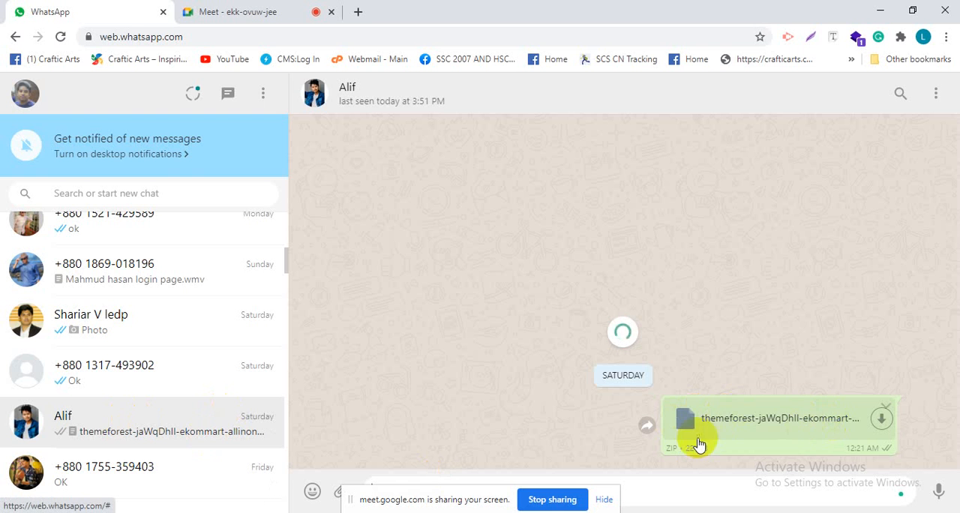
Step: Download themeforest-jaWqDhIl-ekommart-allinone-ecommerce-wordpress-theme.zip from the chat to the Desktop and check the Desktop for it
left_click(882, 422)
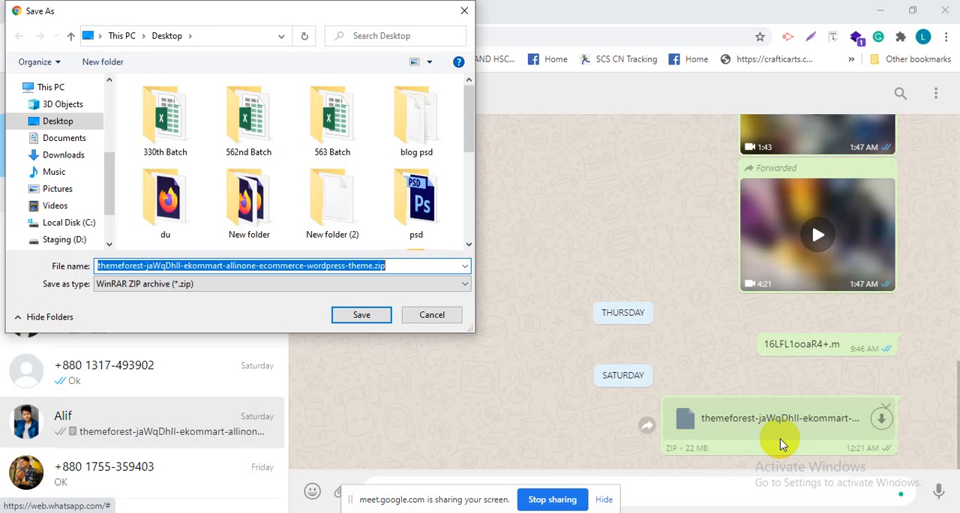
key("Return")
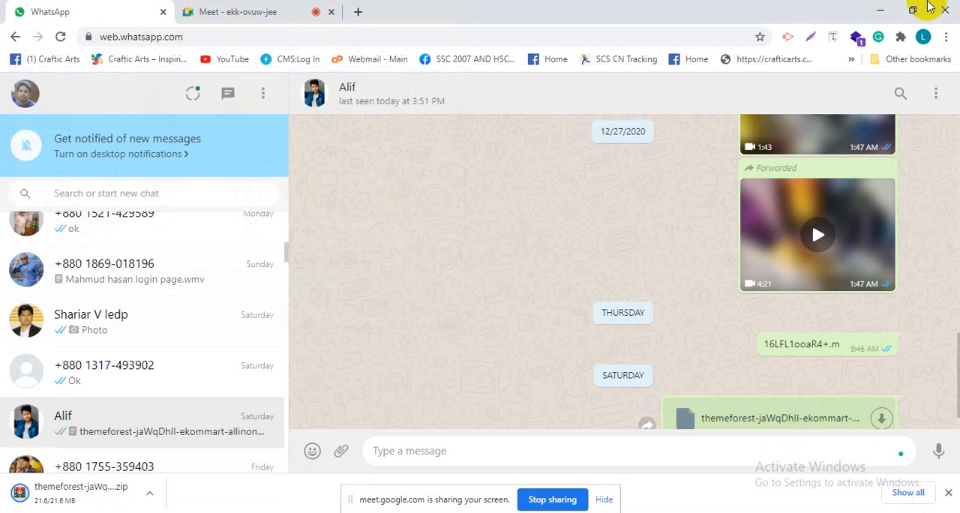
left_click(880, 12)
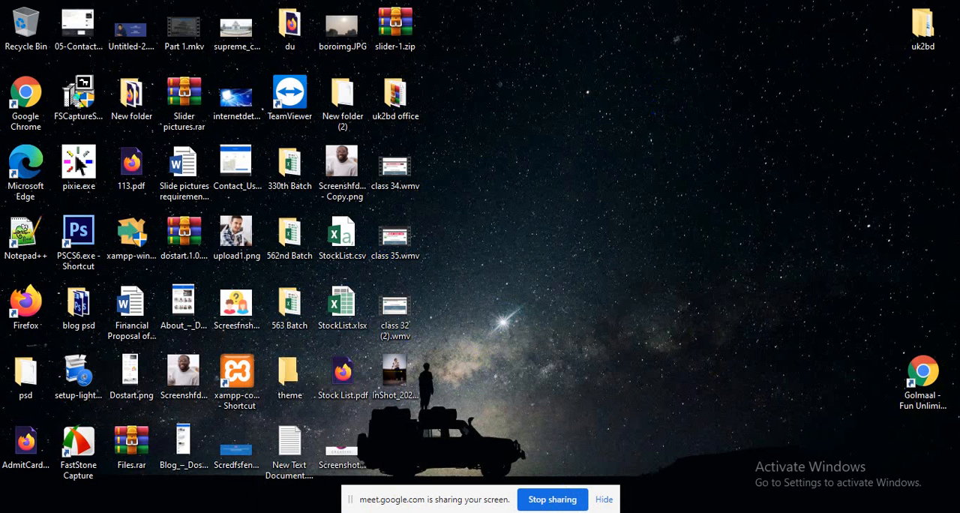
left_click(407, 456)
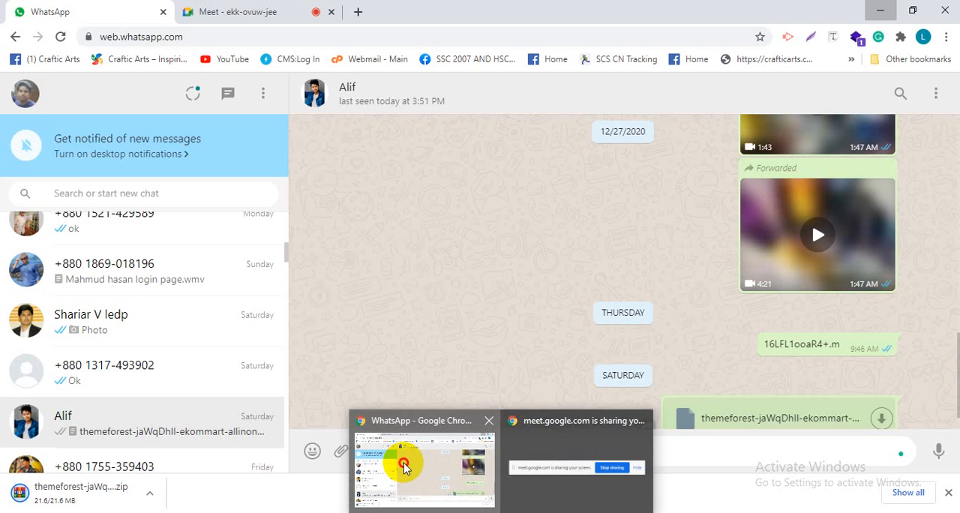
Step: Open Chrome's full downloads list, pause and resume the ekommart archive's download, and show the file in its folder
left_click(903, 493)
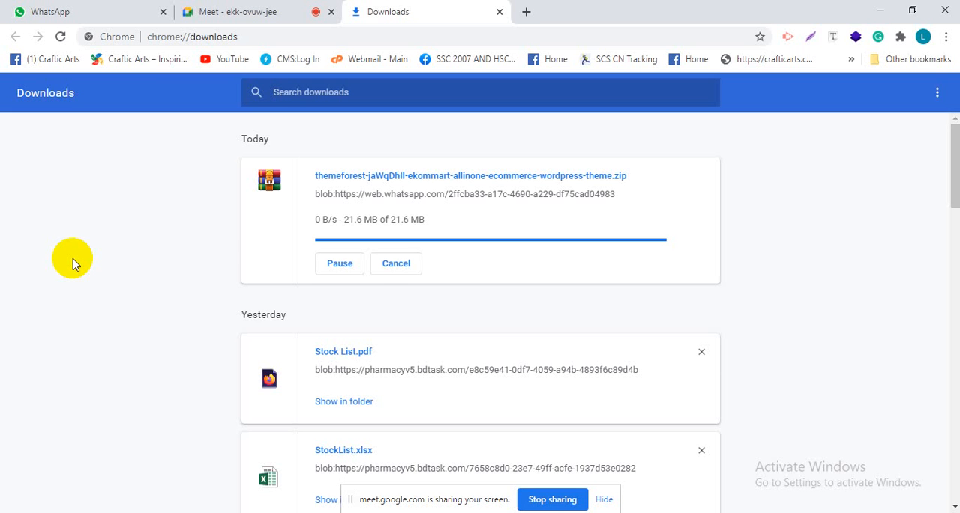
scroll(338, 214, "down", 2)
scroll(343, 270, "up", 2)
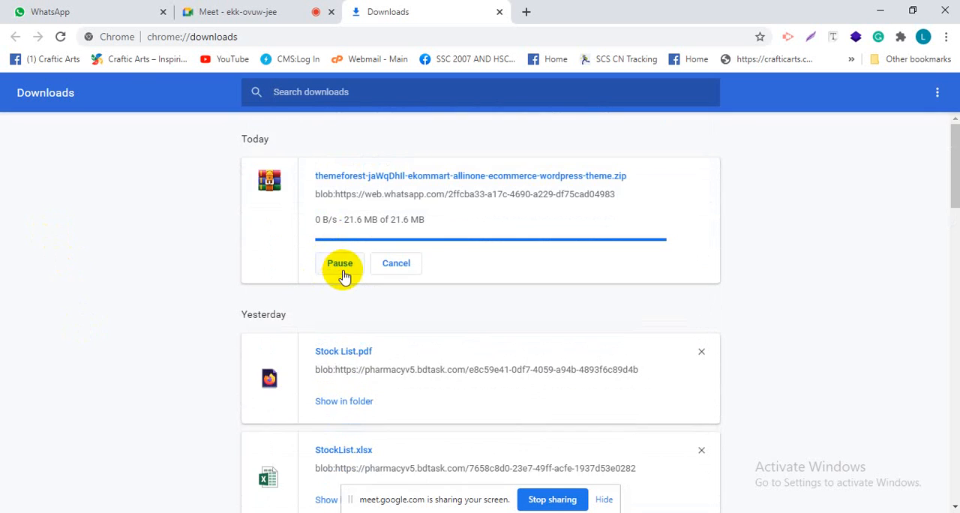
left_click(339, 263)
left_click(339, 266)
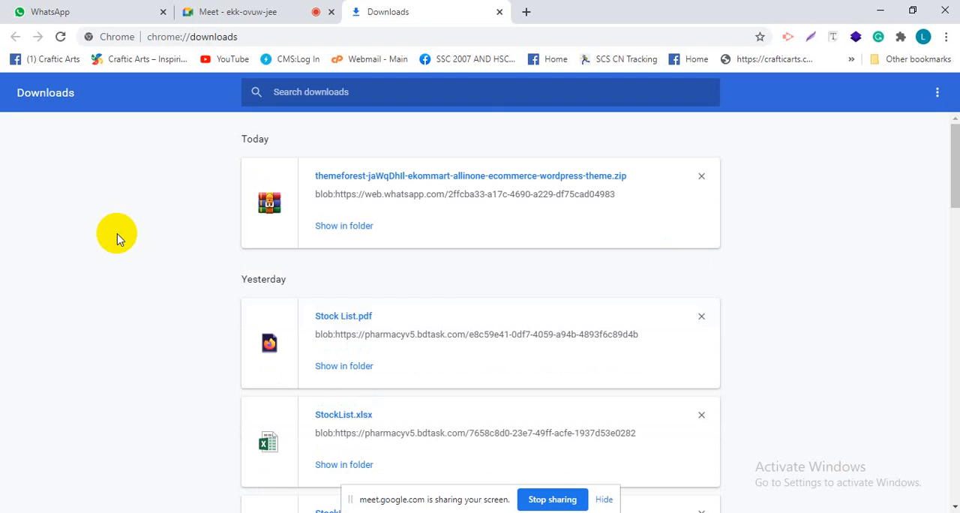
left_click(334, 228)
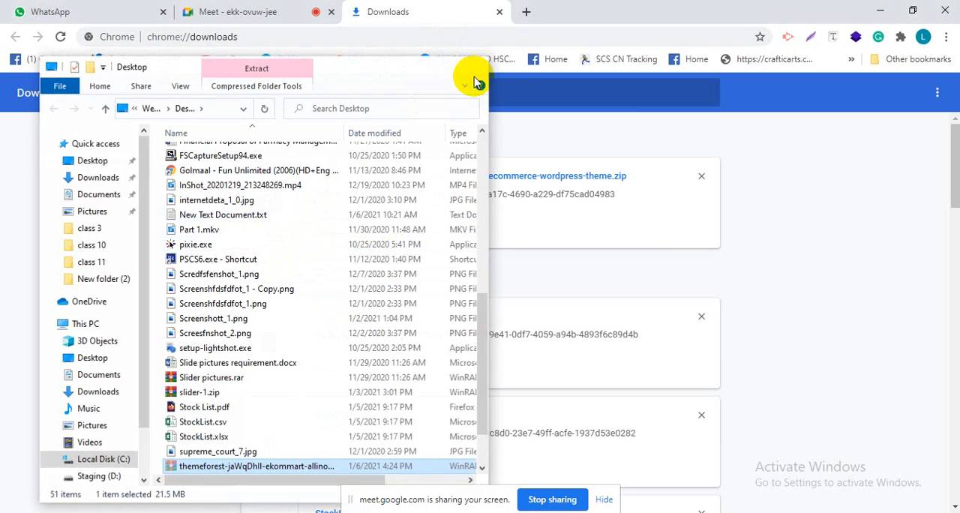
left_click(474, 76)
left_click(879, 12)
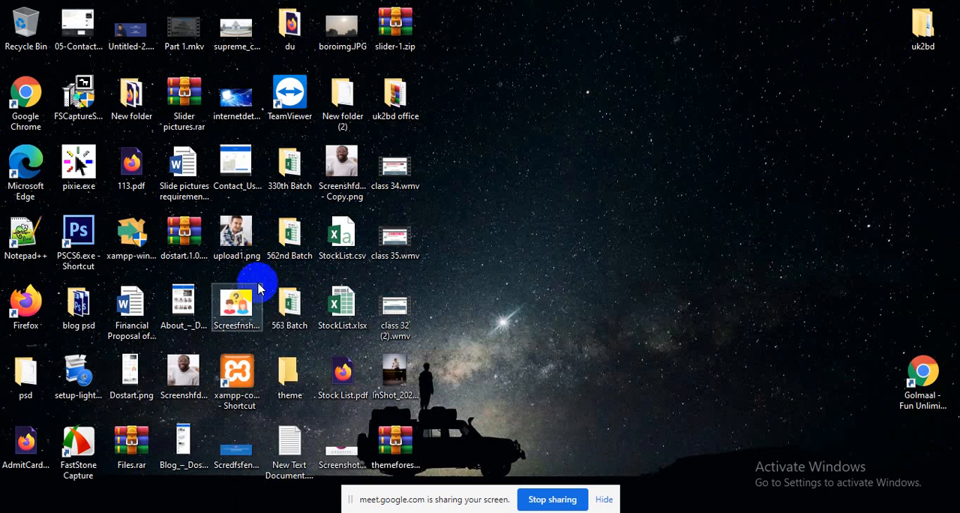
Step: Paste the downloaded ekommart archive into the desktop's theme folder and extract its contents there
double_click(282, 373)
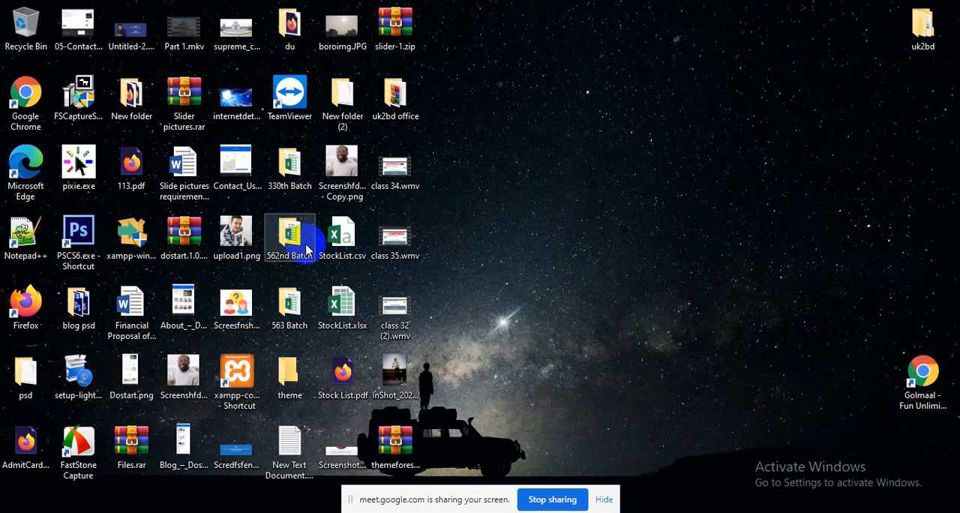
left_click(439, 66)
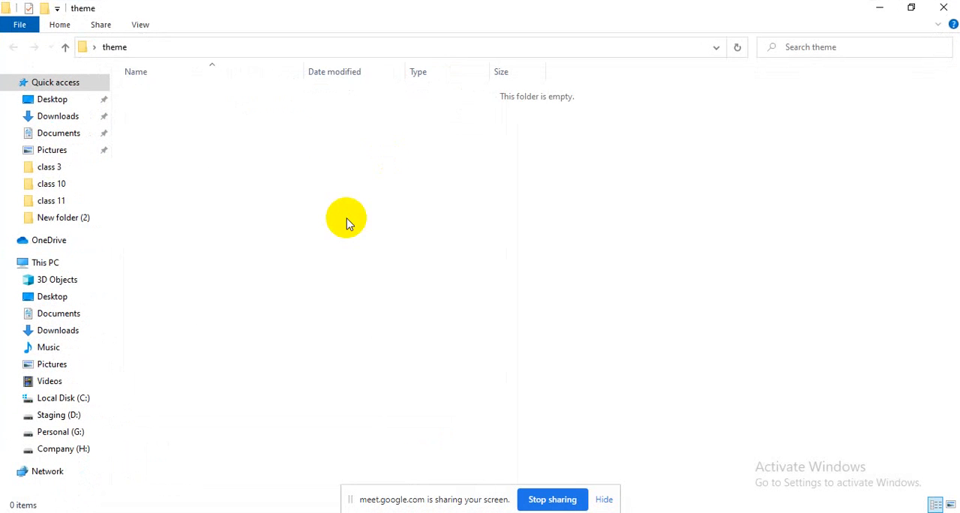
key("ctrl+v")
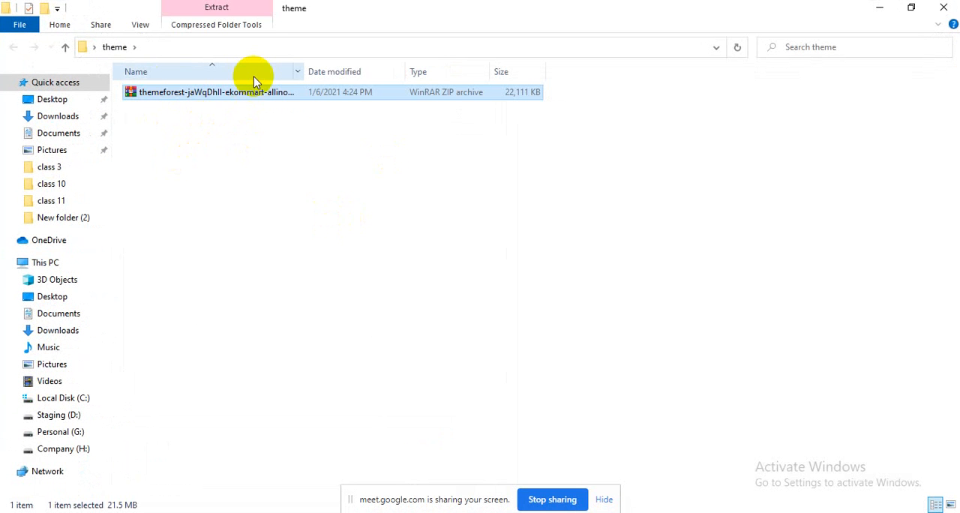
right_click(211, 95)
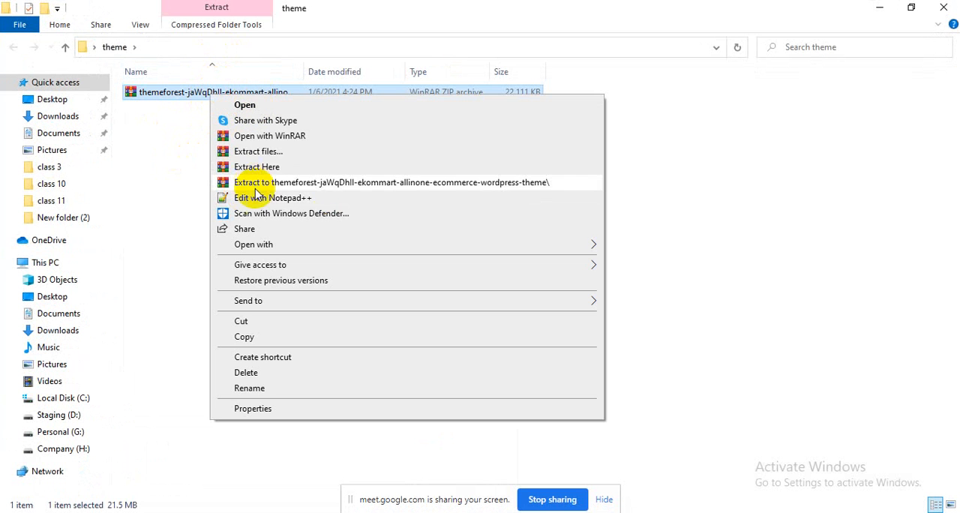
left_click(269, 169)
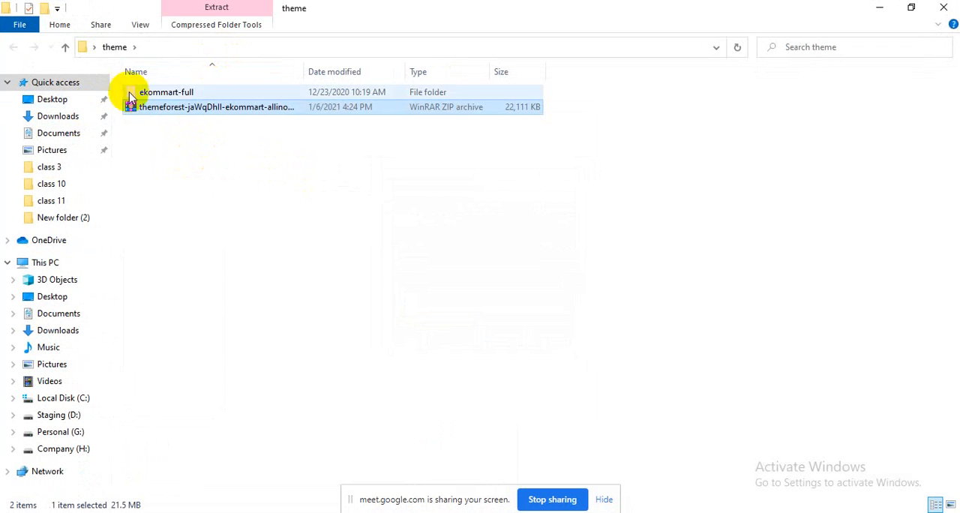
Step: Open index.html from the guide folder inside ekommart-full and skim the documentation's Introduction page
double_click(178, 93)
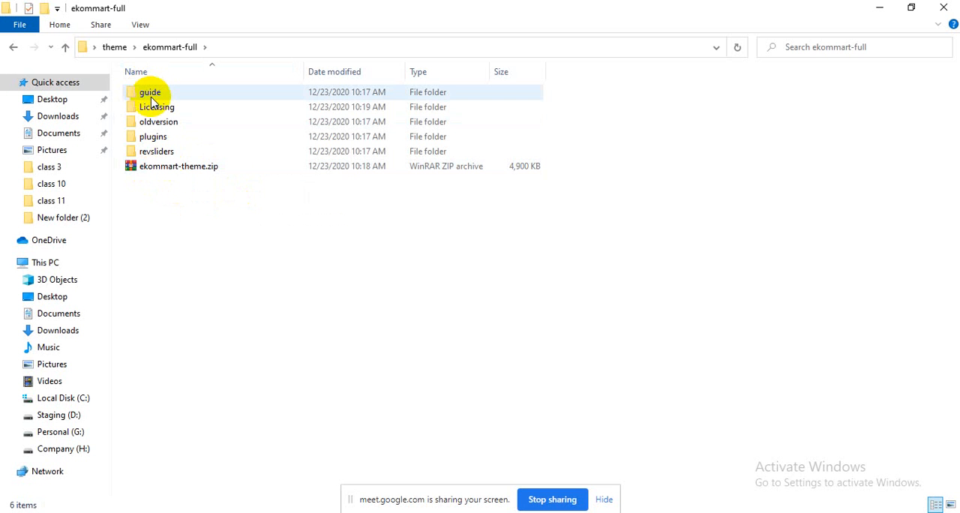
double_click(157, 92)
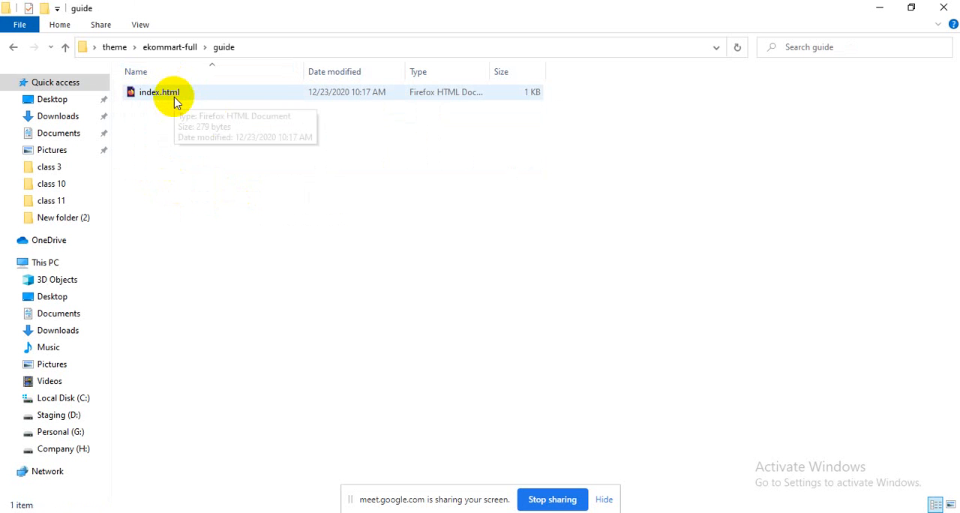
left_click(168, 97)
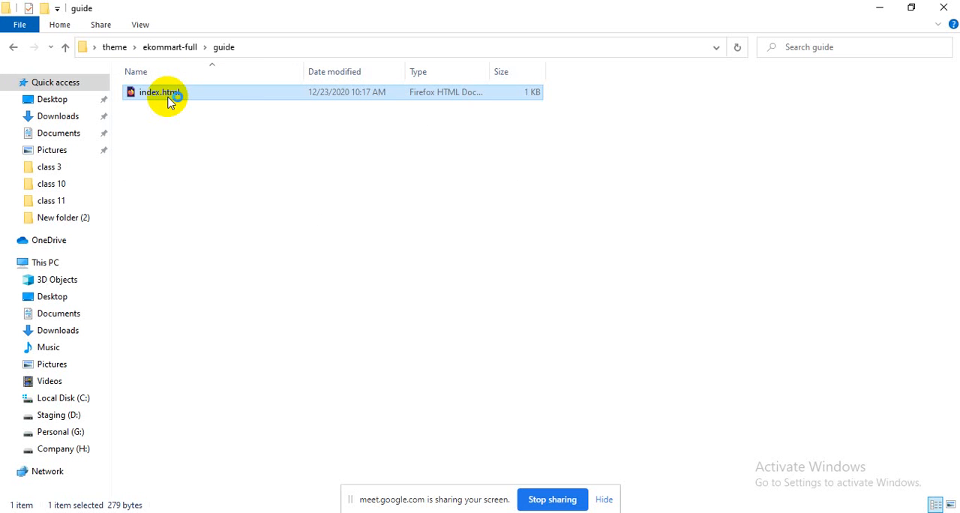
double_click(167, 97)
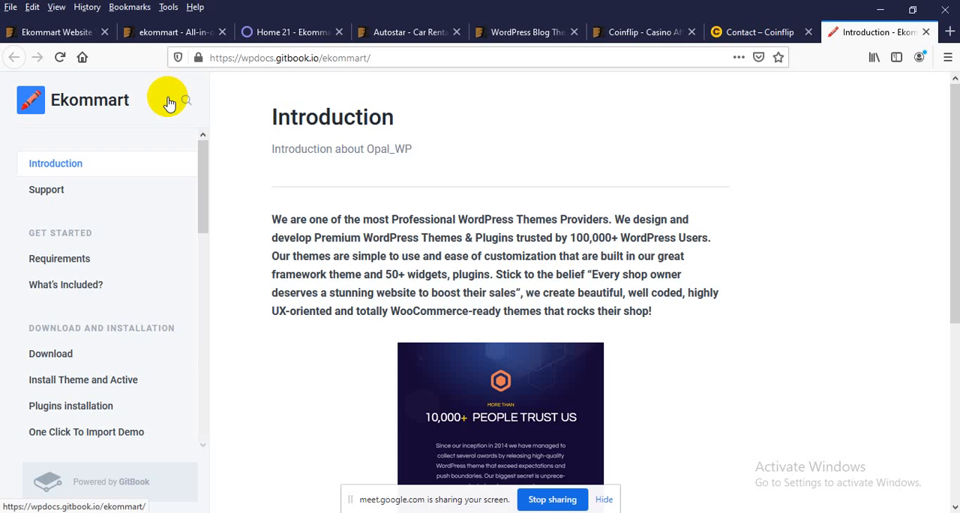
scroll(351, 237, "down", 4)
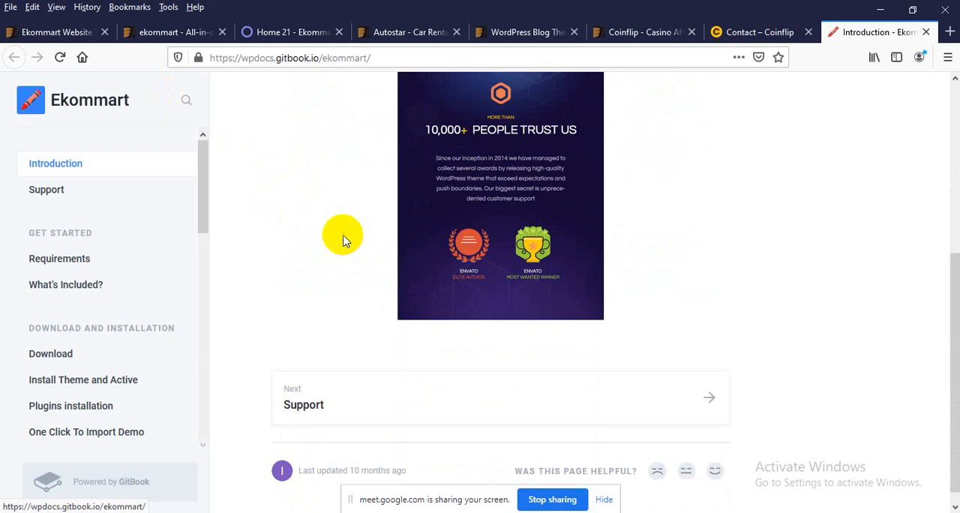
scroll(355, 249, "up", 2)
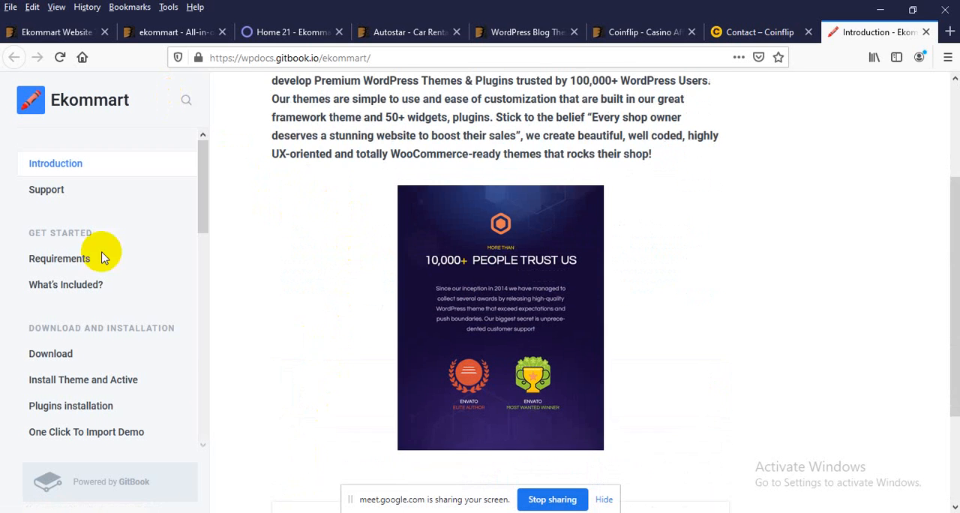
Step: Read the documentation's Support page with its ticket support link, and examine the WordPress and Opal Theme WP requirements
left_click(27, 192)
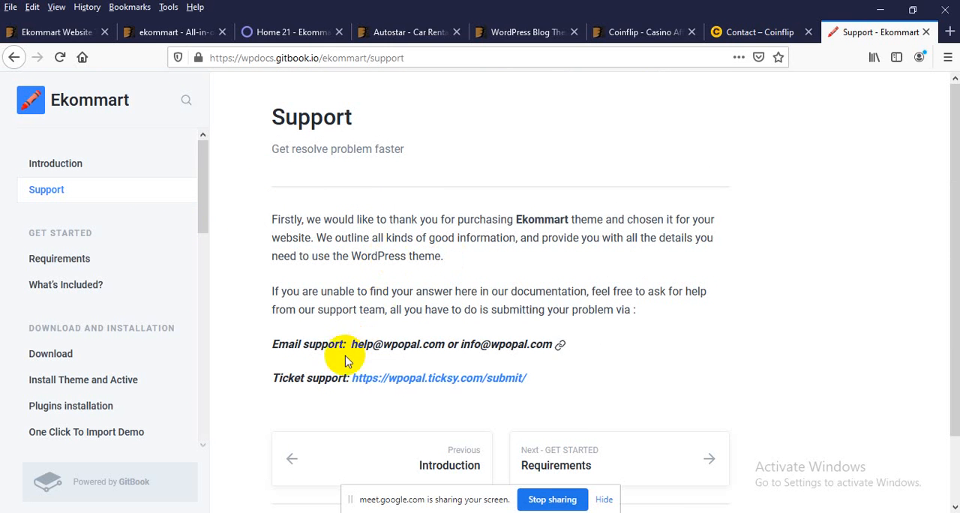
left_click_drag(568, 379, 358, 381)
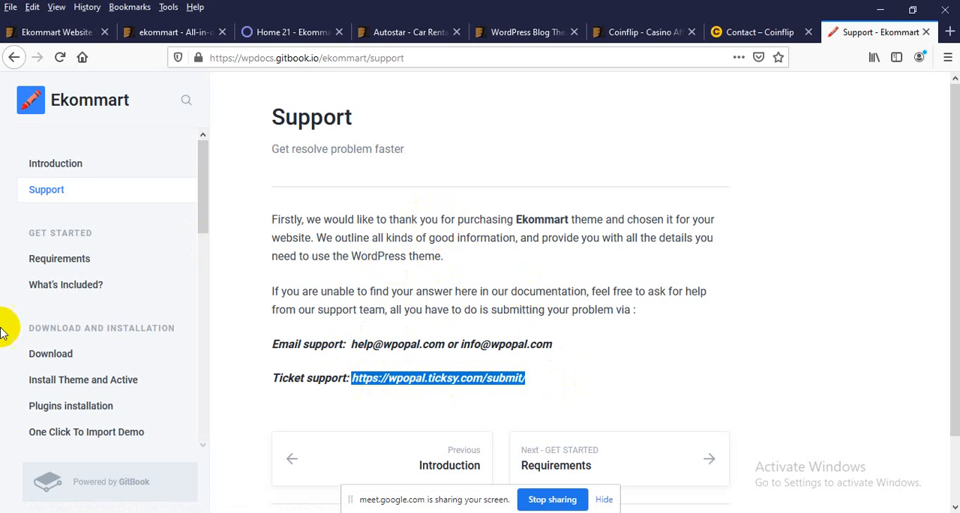
left_click(75, 264)
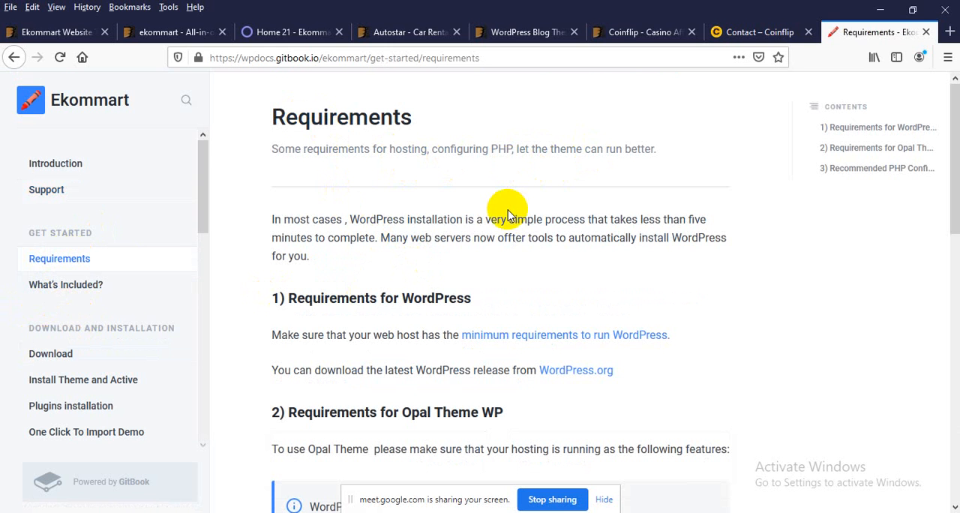
scroll(498, 172, "down", 4)
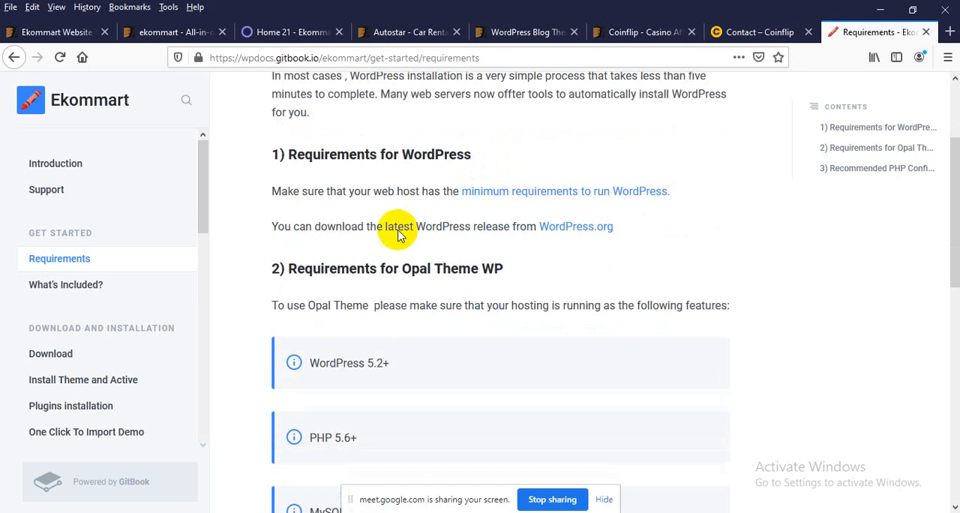
left_click_drag(297, 269, 391, 272)
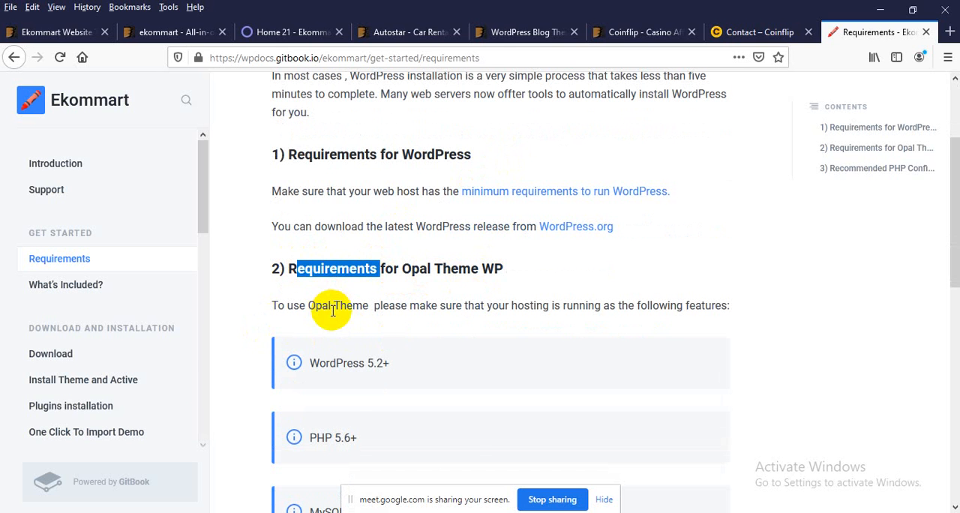
Step: Read the minimum WordPress version listed under the requirements for Opal Theme WP
scroll(332, 310, "down", 2)
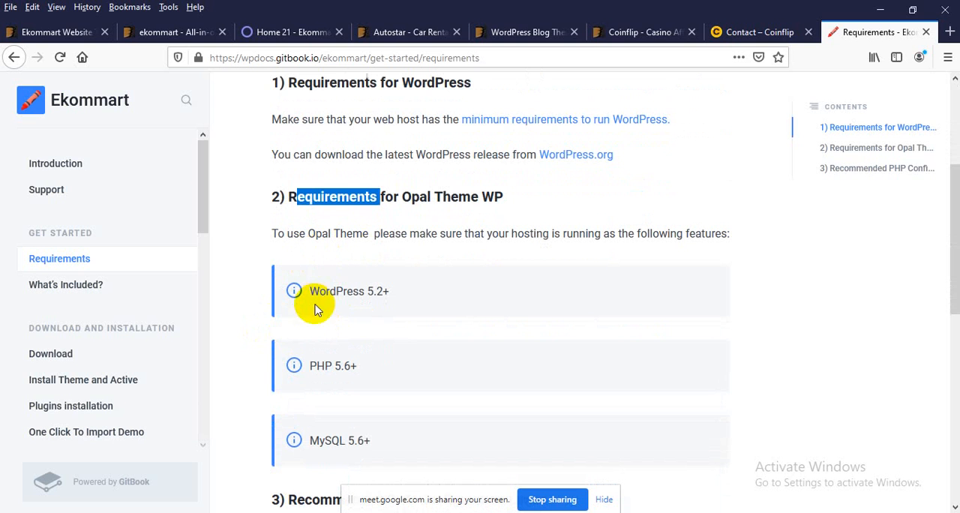
left_click_drag(310, 293, 389, 294)
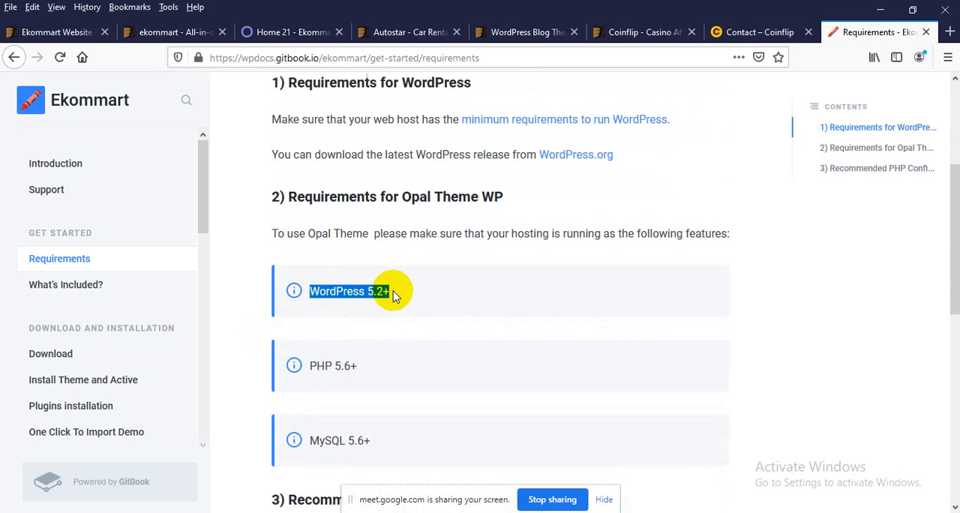
left_click(446, 297)
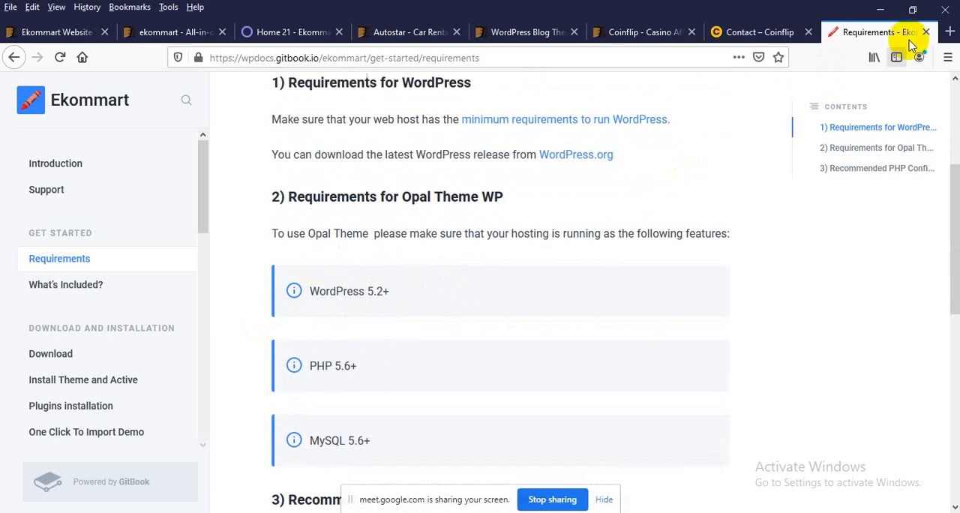
Step: Open wordpress.org/download in a new browser tab and check the WordPress version currently offered for download
left_click(950, 31)
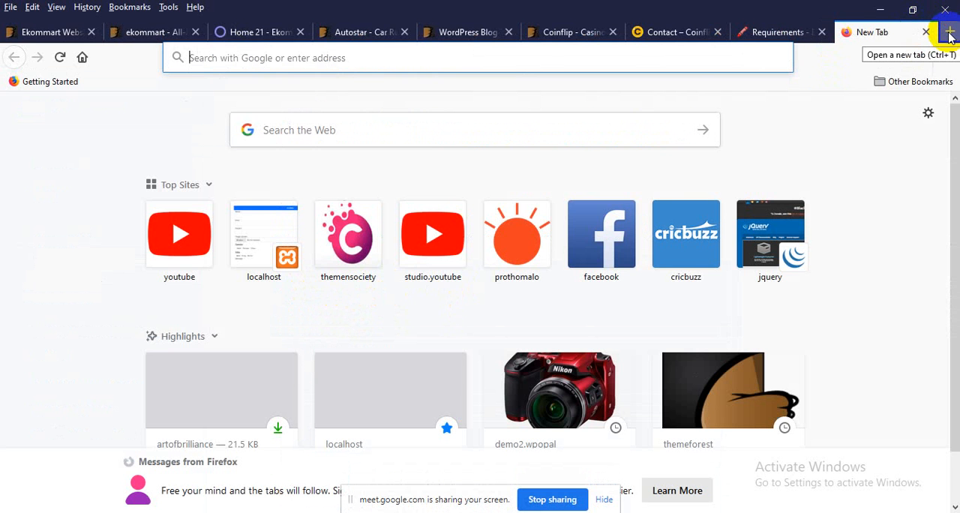
type("word")
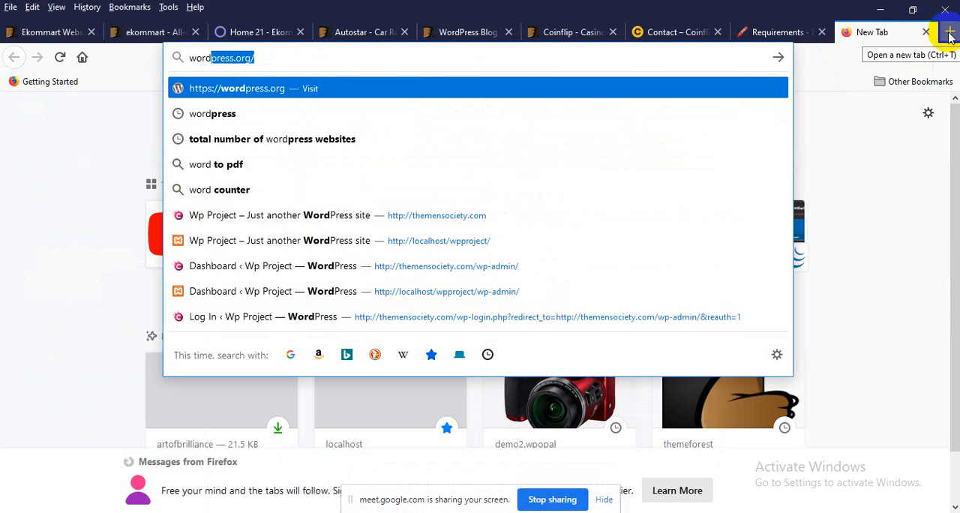
key("Right")
type("d")
key("Return")
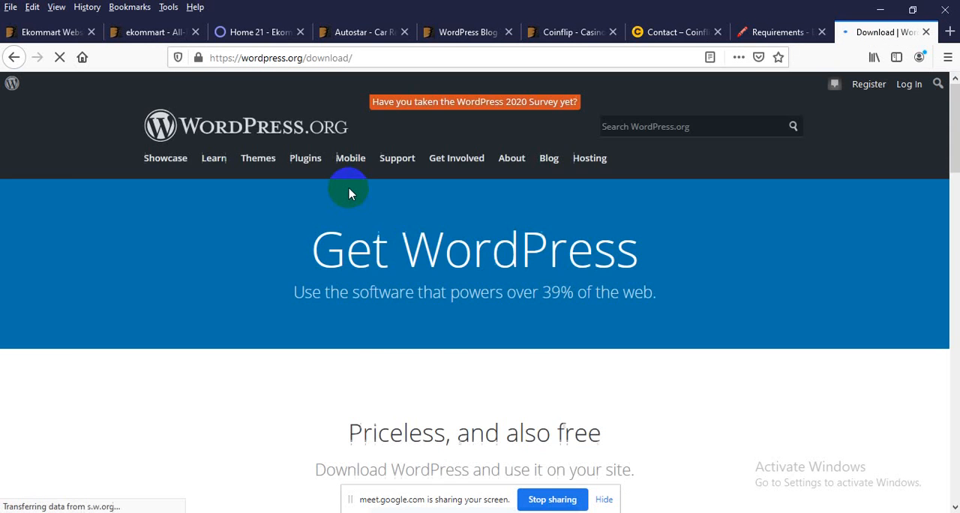
scroll(369, 267, "down", 3)
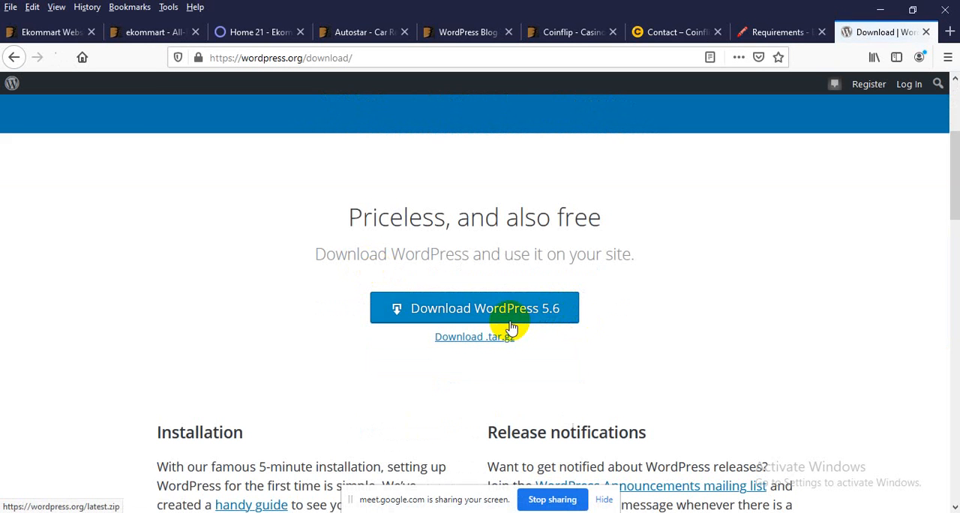
Step: Return to the Ekommart Requirements page and review the PHP and MySQL versions needed for Opal Theme
left_click(773, 31)
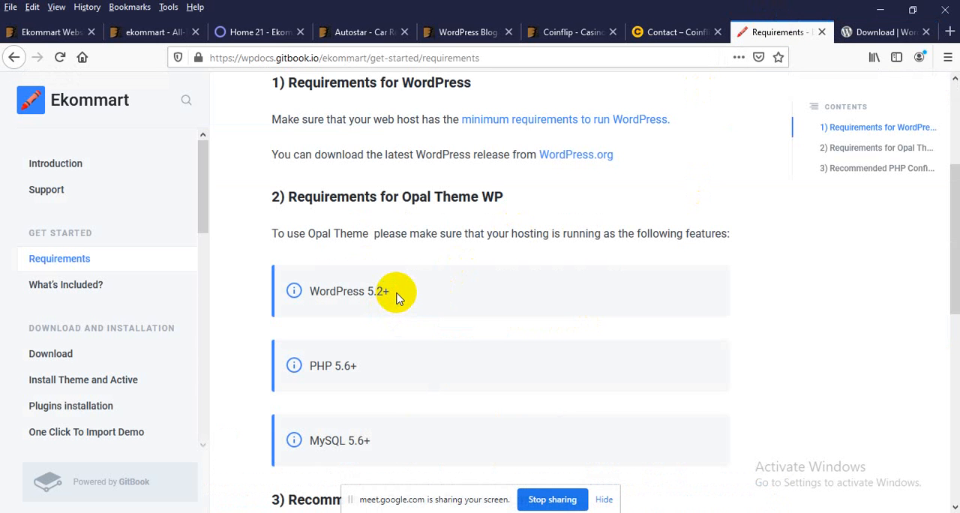
scroll(394, 308, "down", 2)
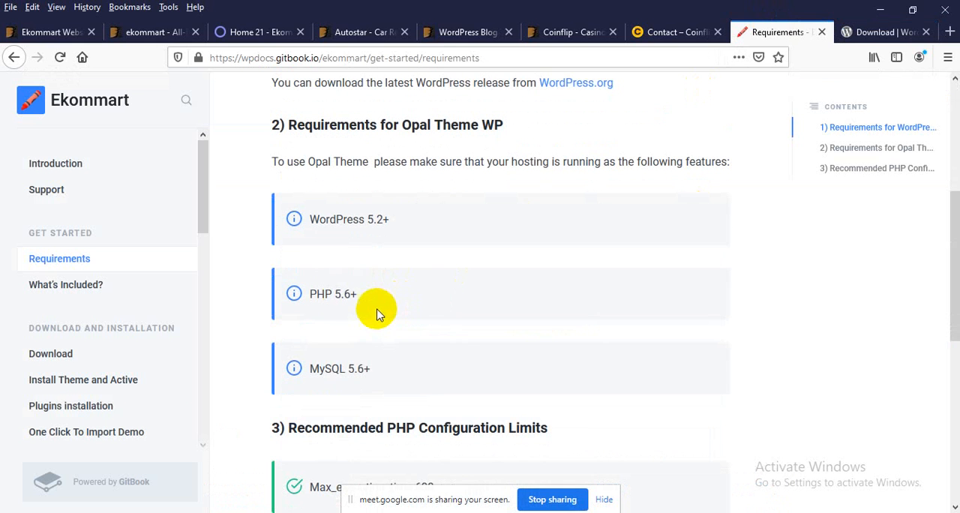
left_click_drag(375, 297, 341, 297)
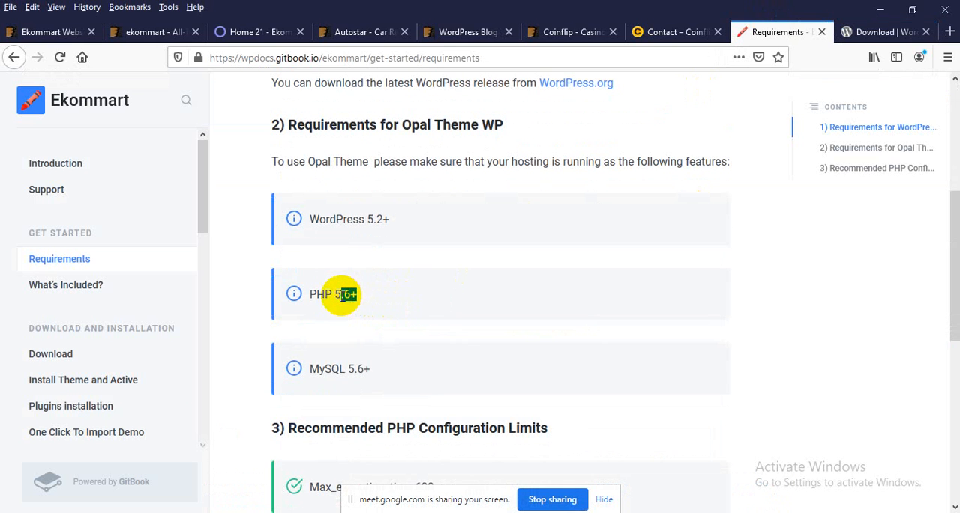
left_click(408, 297)
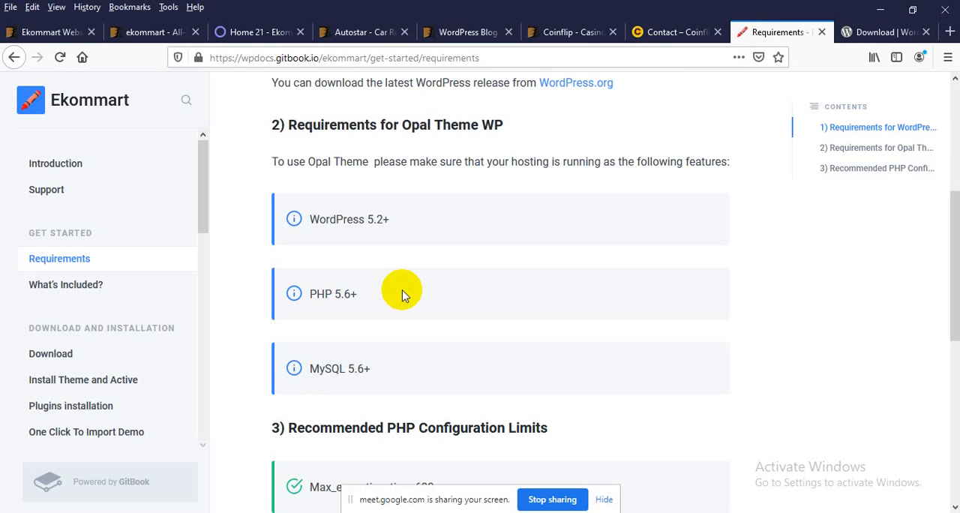
scroll(402, 295, "down", 2)
left_click_drag(397, 290, 316, 147)
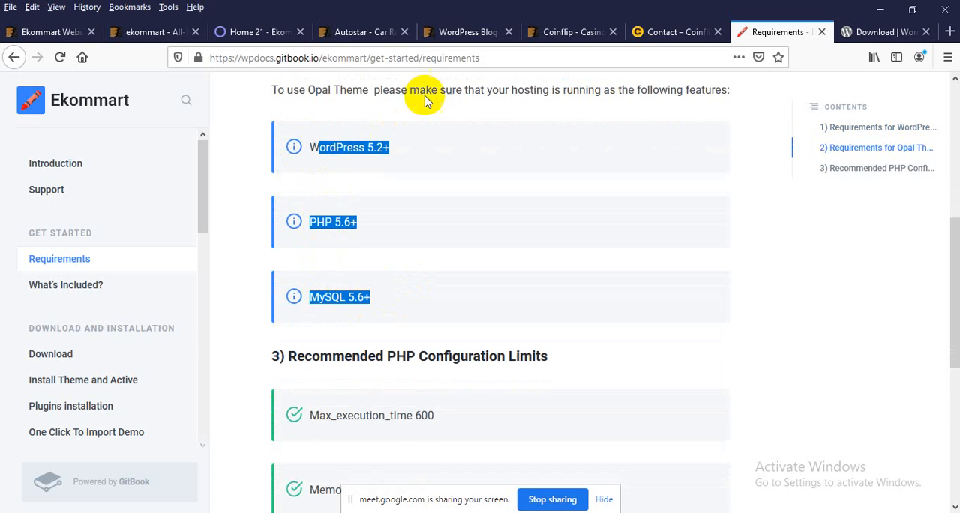
Step: Examine the Recommended PHP Configuration Limits, including the Upload_max_filesize and Post_max_size entries
scroll(399, 144, "down", 1)
scroll(398, 143, "down", 3)
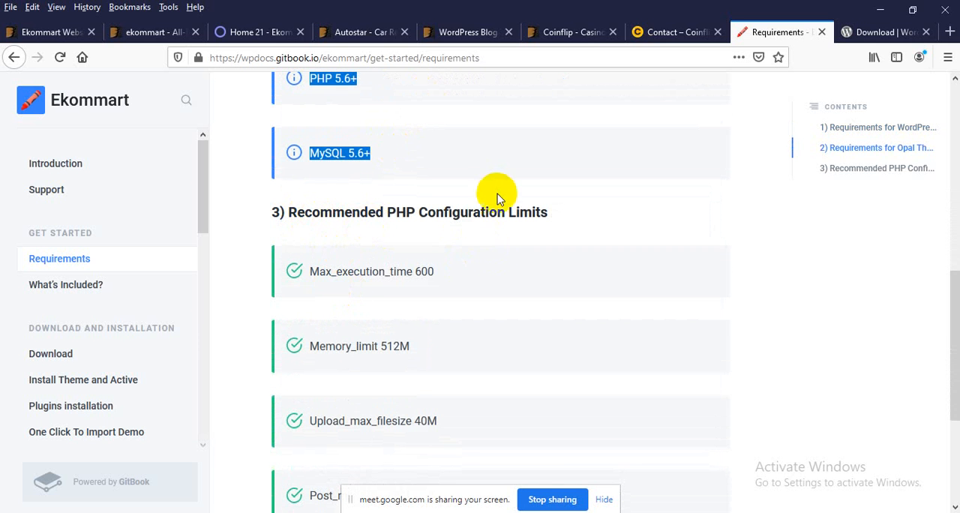
scroll(414, 253, "down", 2)
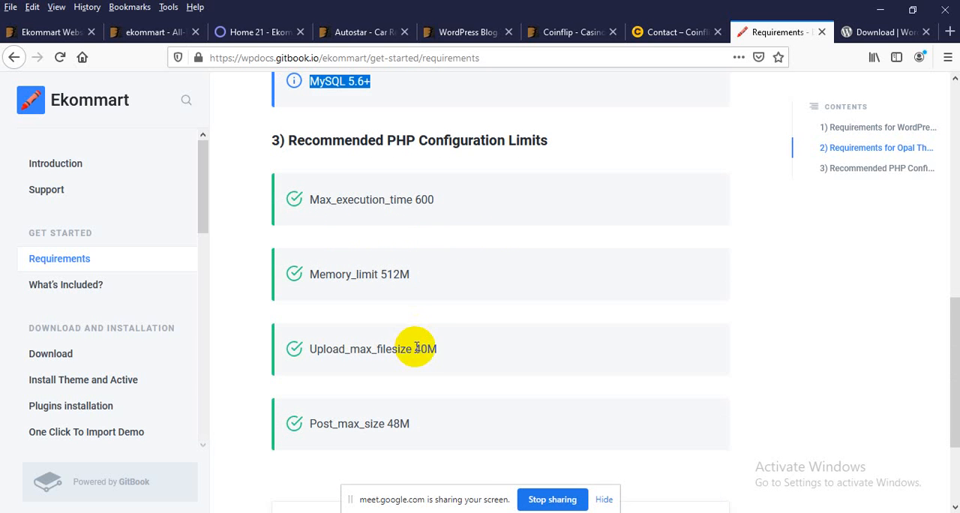
left_click_drag(435, 349, 412, 350)
scroll(352, 356, "down", 2)
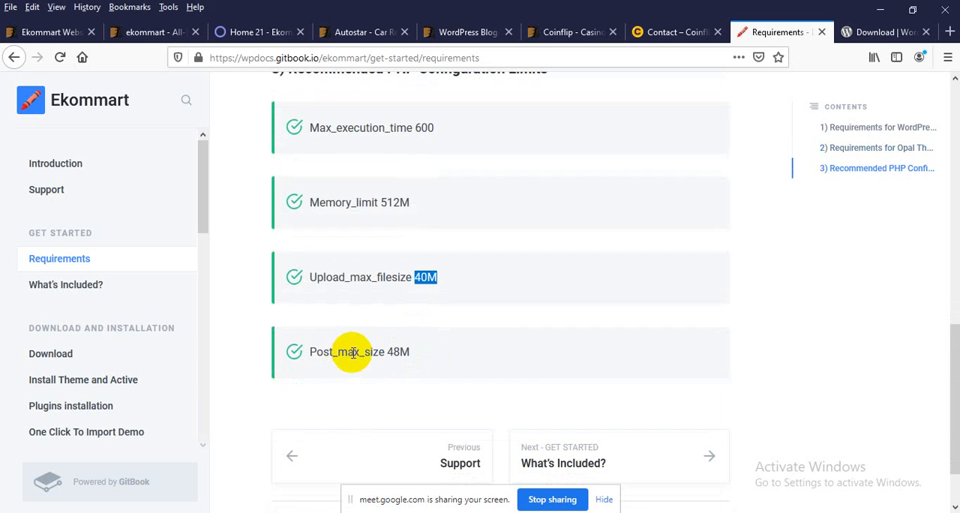
left_click_drag(353, 352, 390, 352)
scroll(388, 354, "down", 2)
scroll(396, 323, "up", 4)
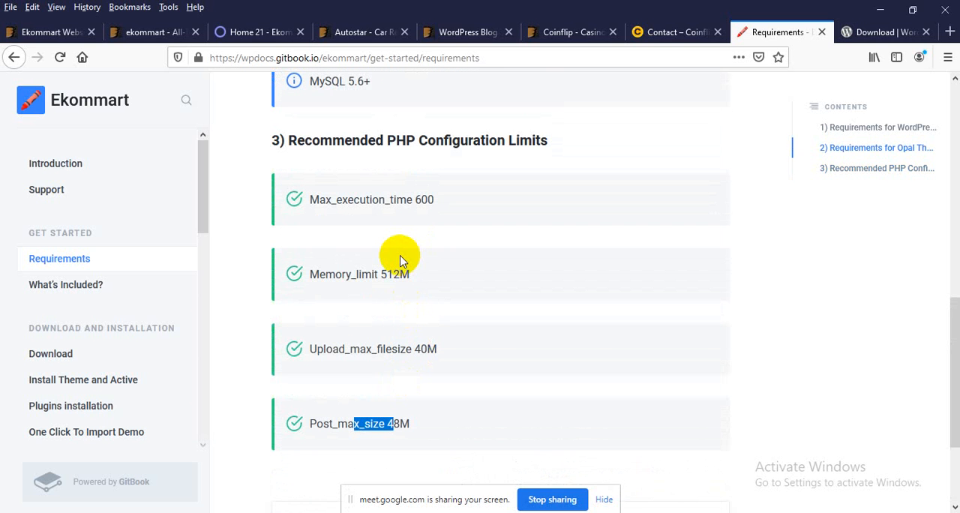
left_click_drag(396, 141, 454, 139)
Step: Switch to File Explorer, maximize its window, and open the php folder inside xampp on Local Disk (C:)
left_click(879, 11)
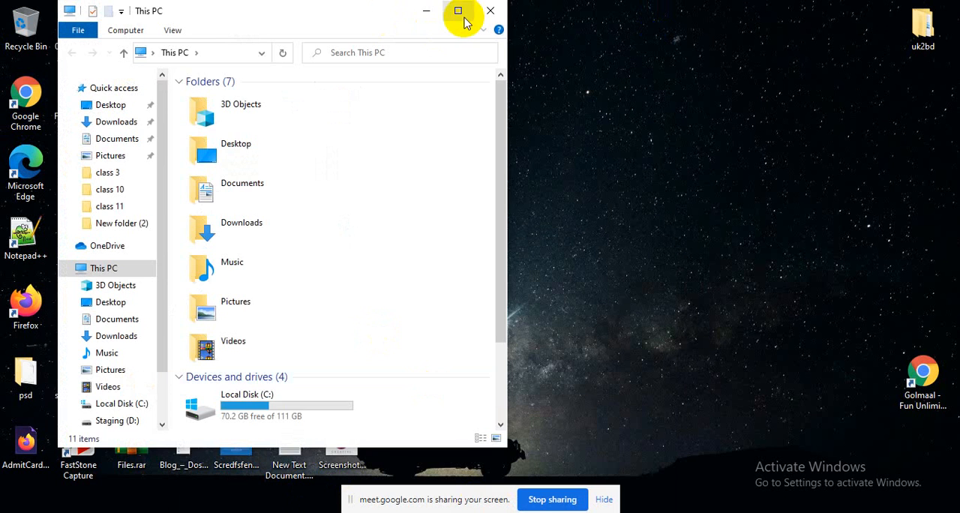
left_click(458, 10)
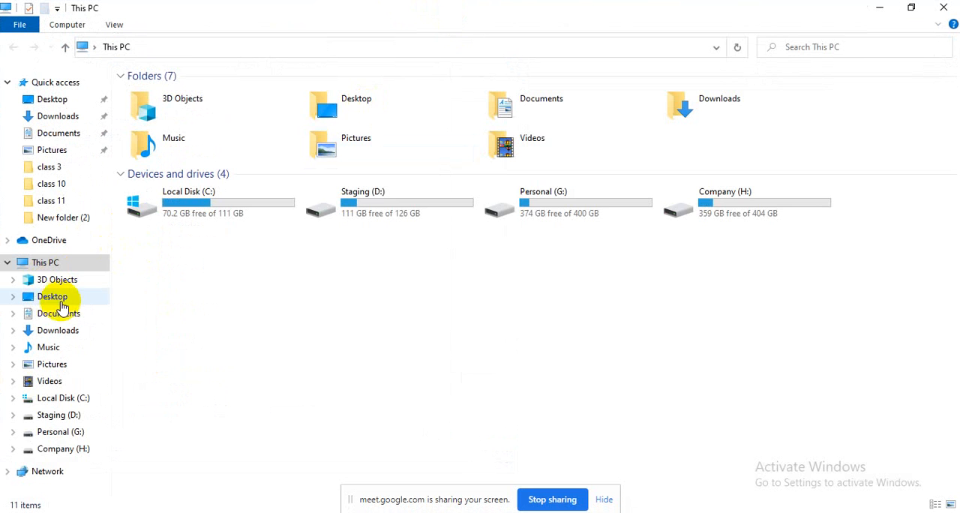
left_click(64, 405)
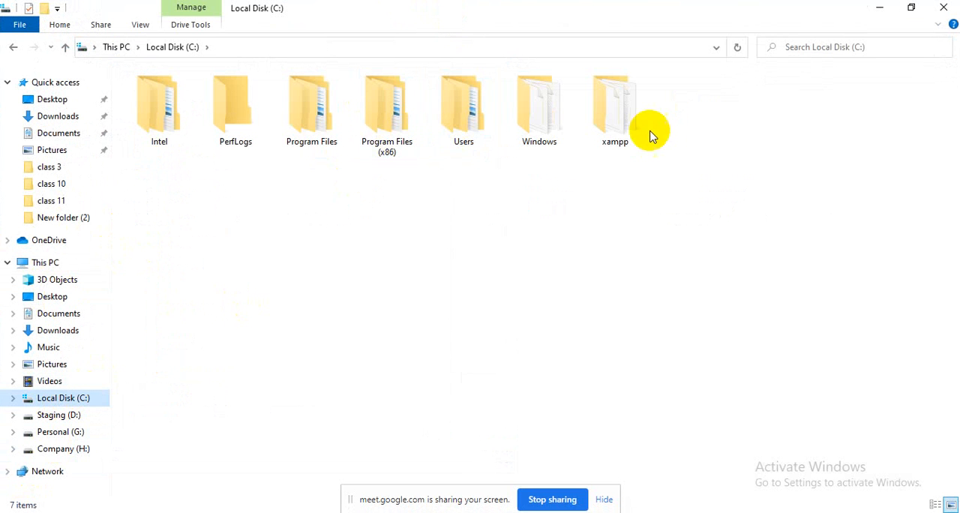
double_click(618, 133)
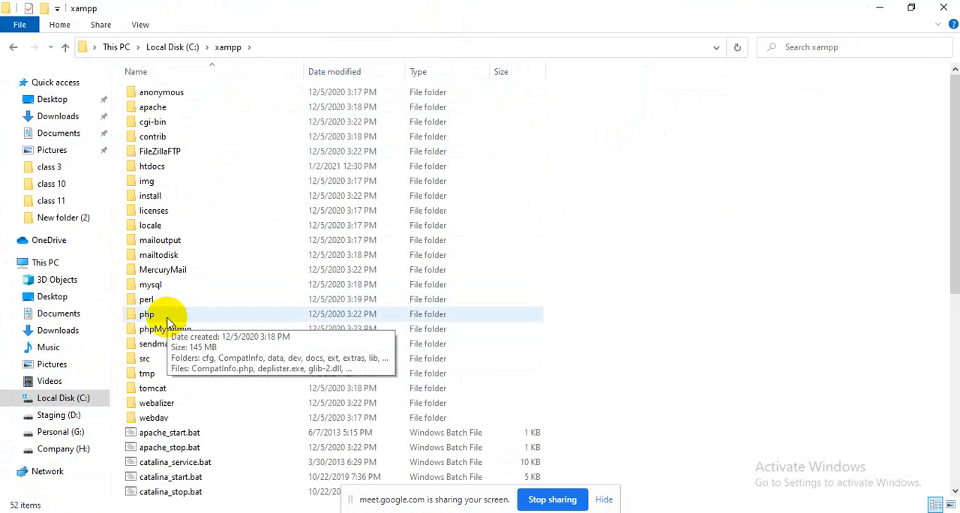
double_click(166, 321)
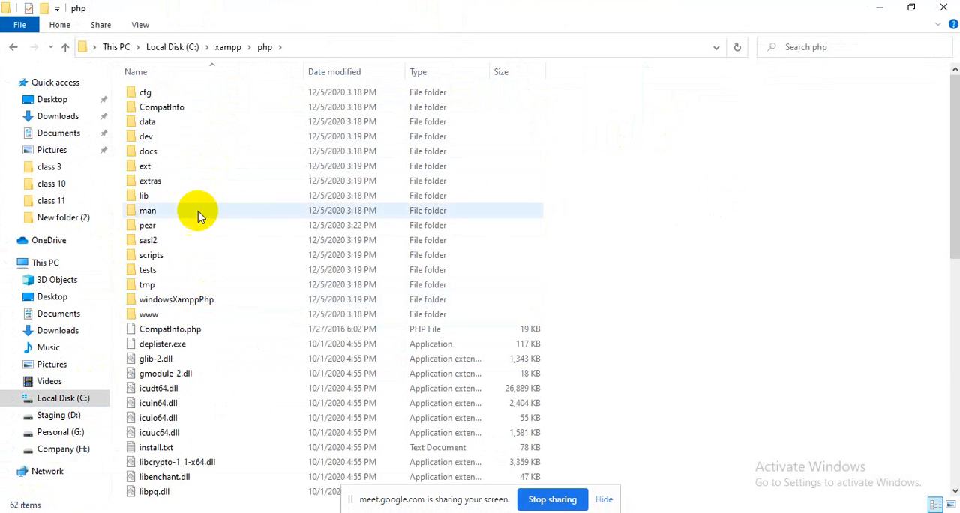
Step: Find php.ini in the xampp php folder and open it for editing in Notepad++
scroll(200, 240, "down", 1)
scroll(201, 240, "down", 9)
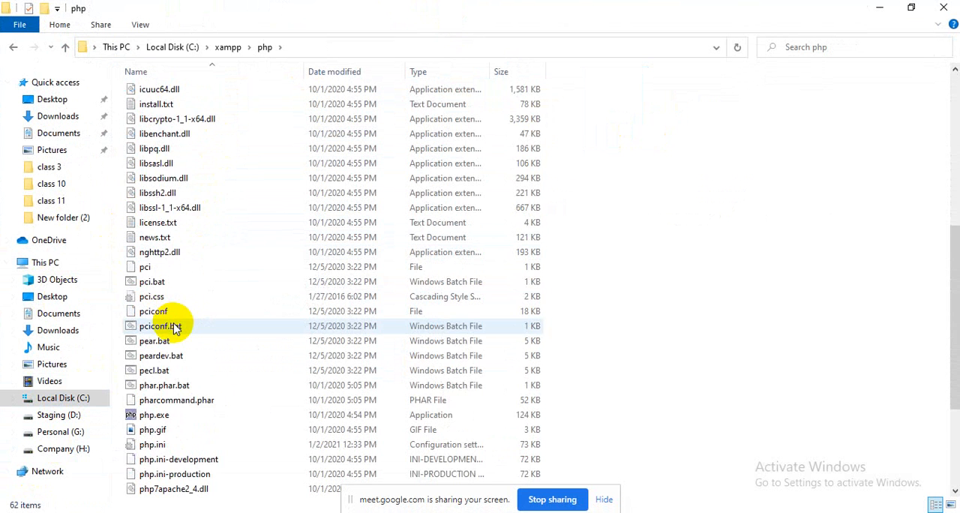
scroll(175, 328, "down", 1)
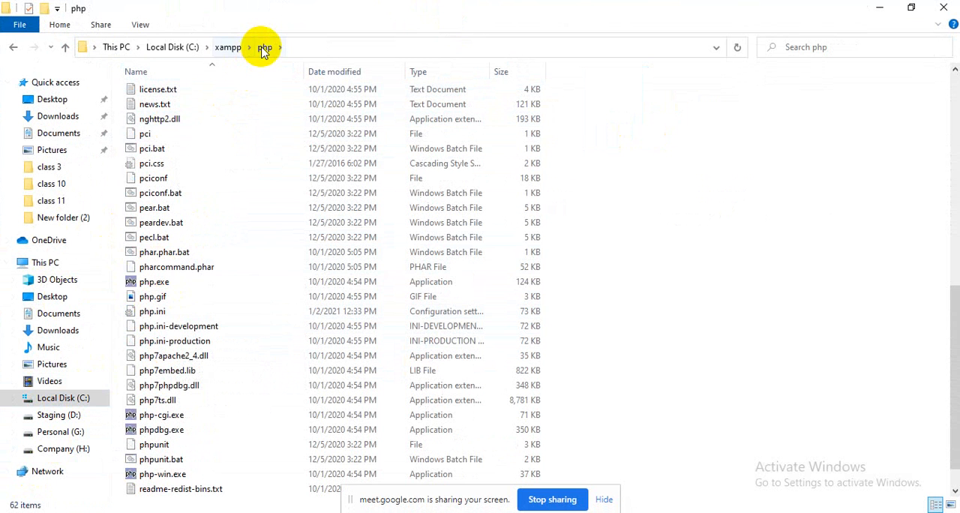
left_click(157, 313)
right_click(158, 314)
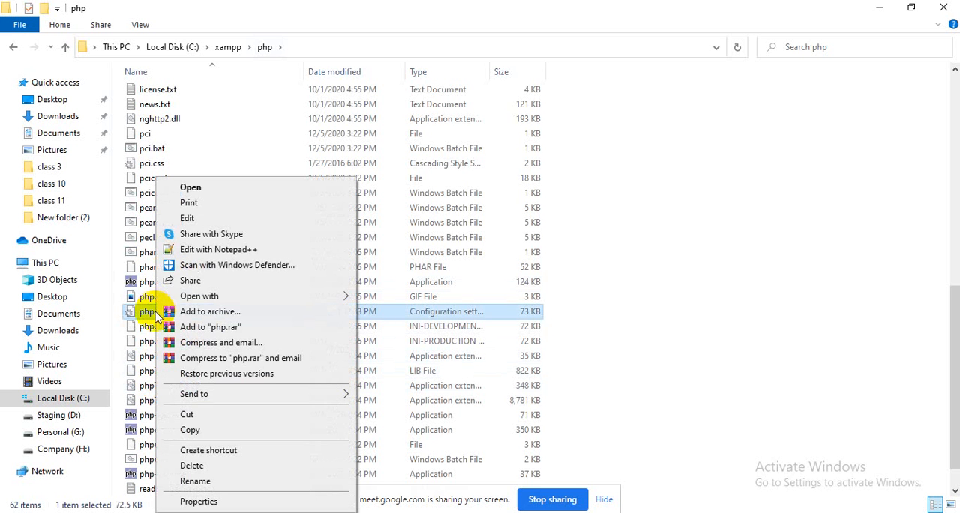
left_click(214, 250)
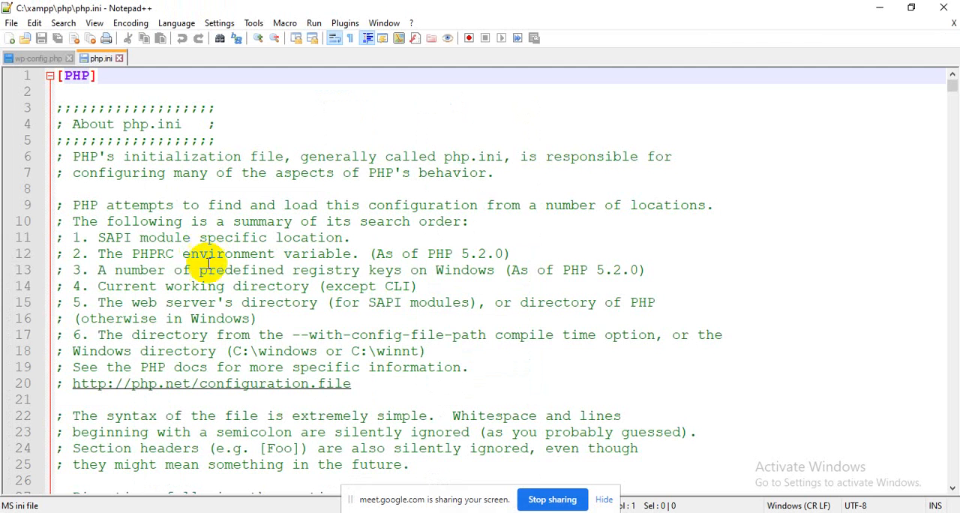
Step: Switch back to the Ekommart documentation in Firefox and check the recommended Max_execution_time value
key("alt+Tab")
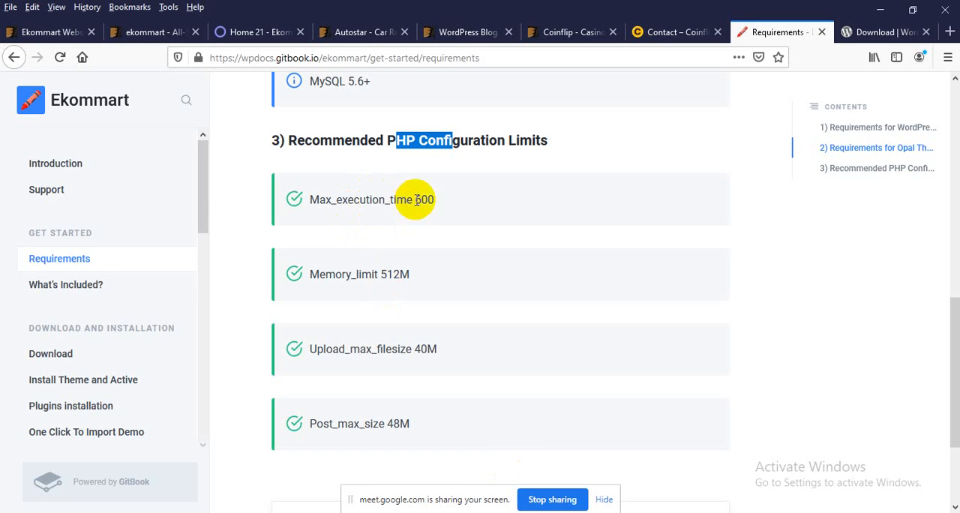
left_click_drag(435, 200, 356, 201)
left_click(270, 395)
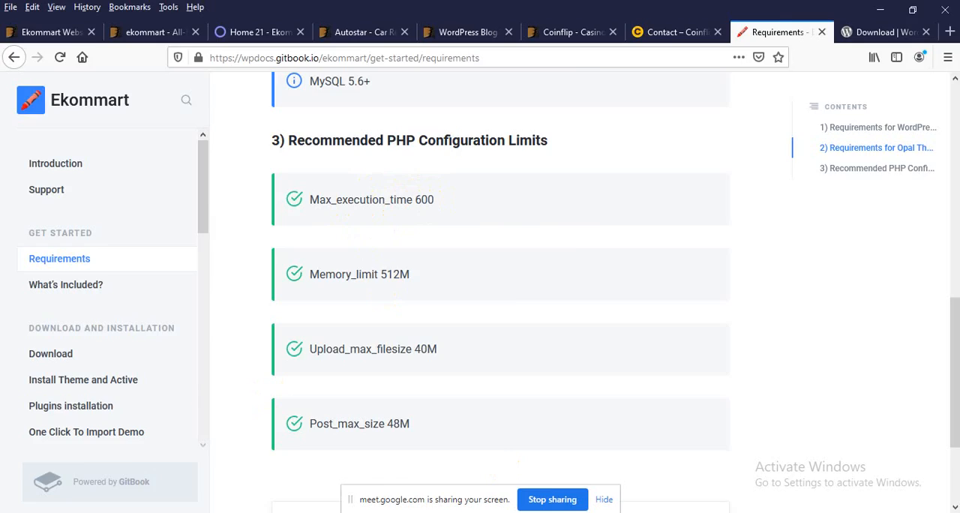
Step: Return to php.ini in Notepad++ and locate the max_execution_time directive under Resource Limits
key("alt+Tab")
scroll(322, 225, "down", 5)
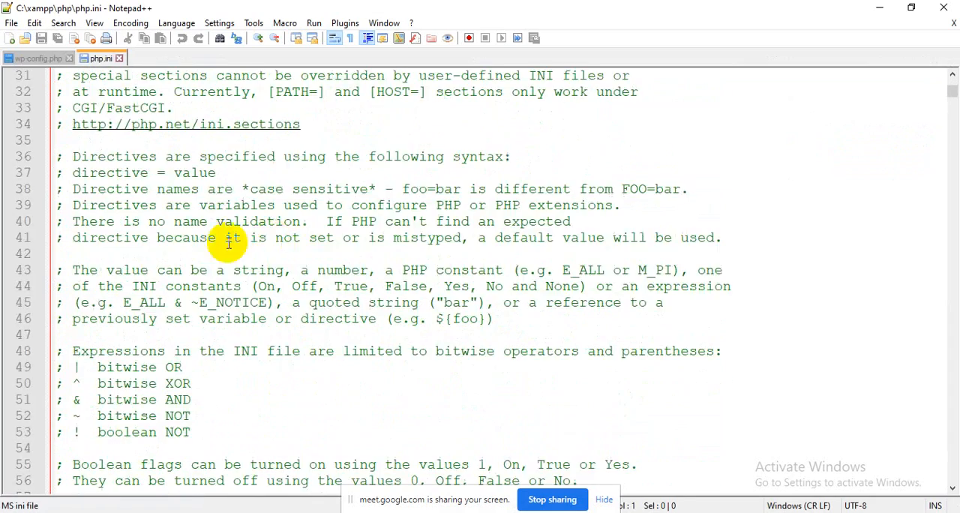
scroll(229, 243, "down", 19)
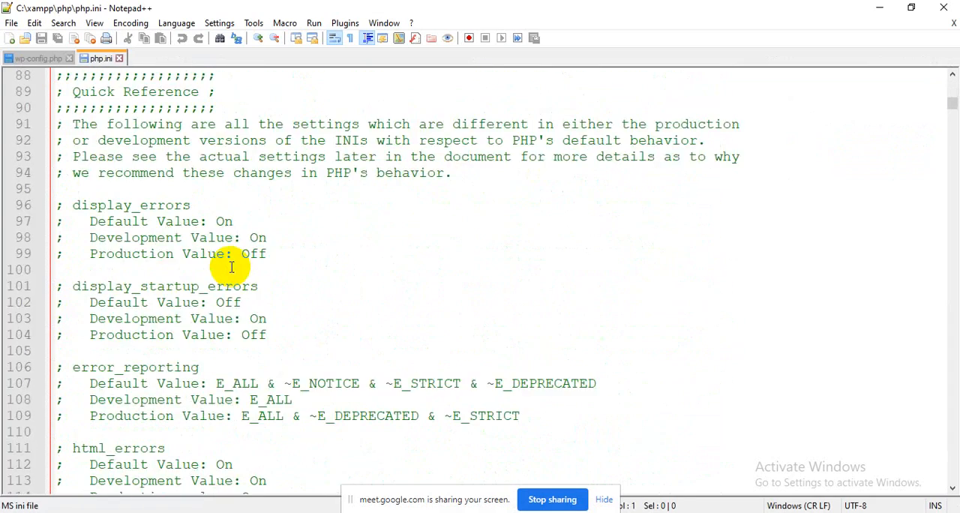
scroll(231, 267, "down", 17)
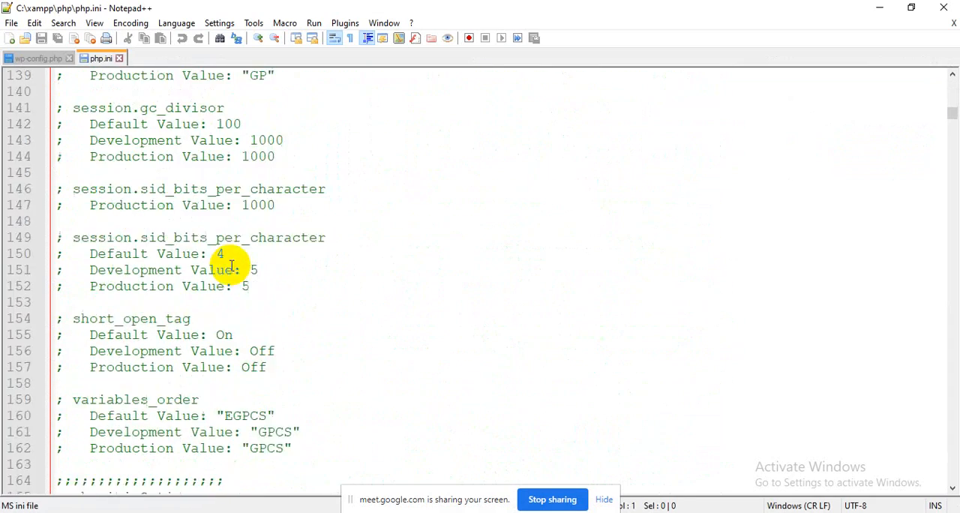
scroll(231, 267, "down", 10)
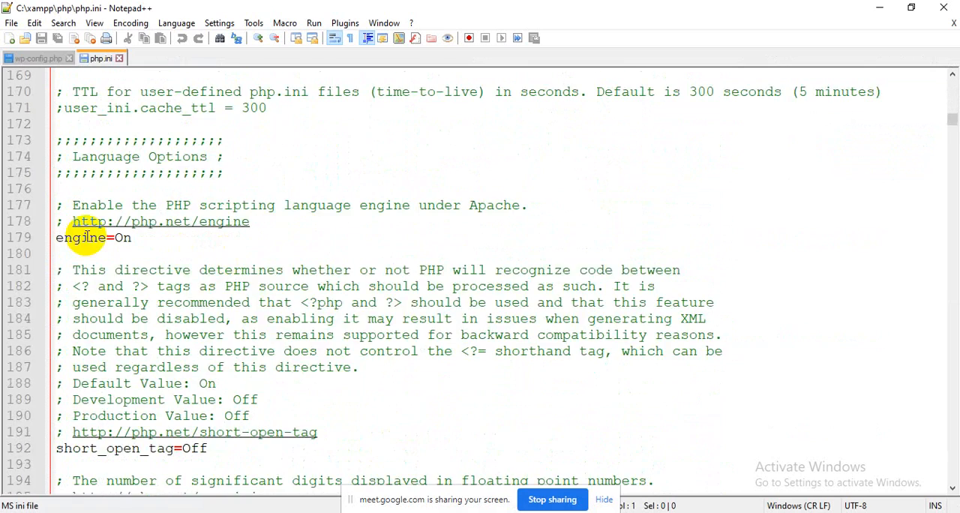
scroll(86, 237, "down", 13)
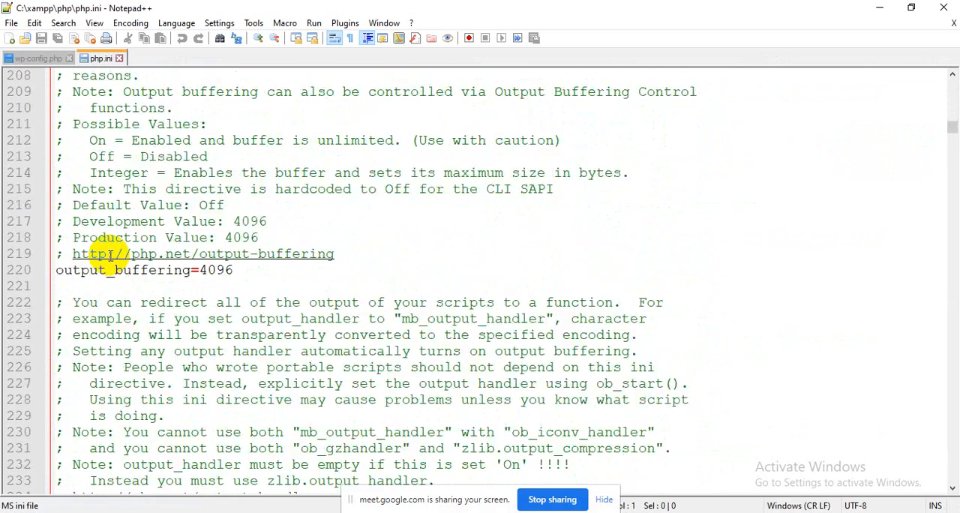
scroll(110, 255, "down", 16)
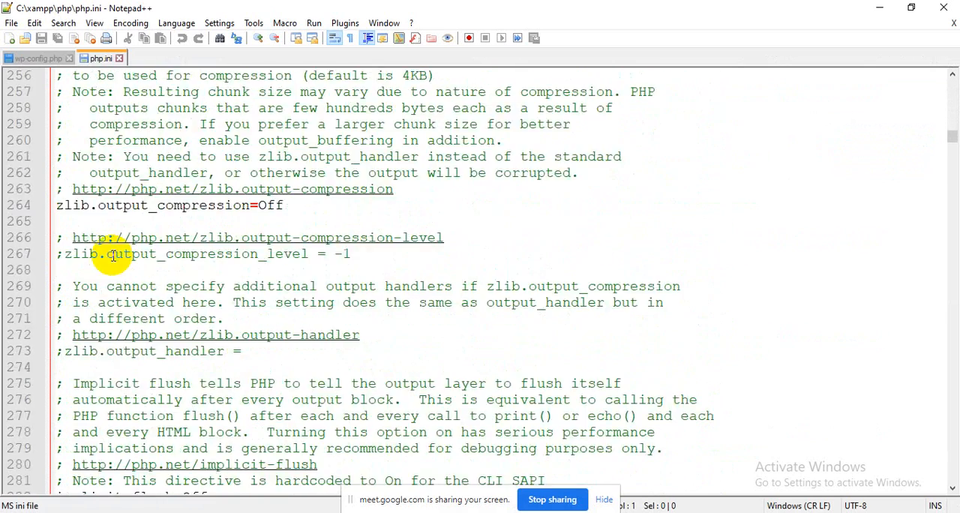
scroll(113, 255, "down", 16)
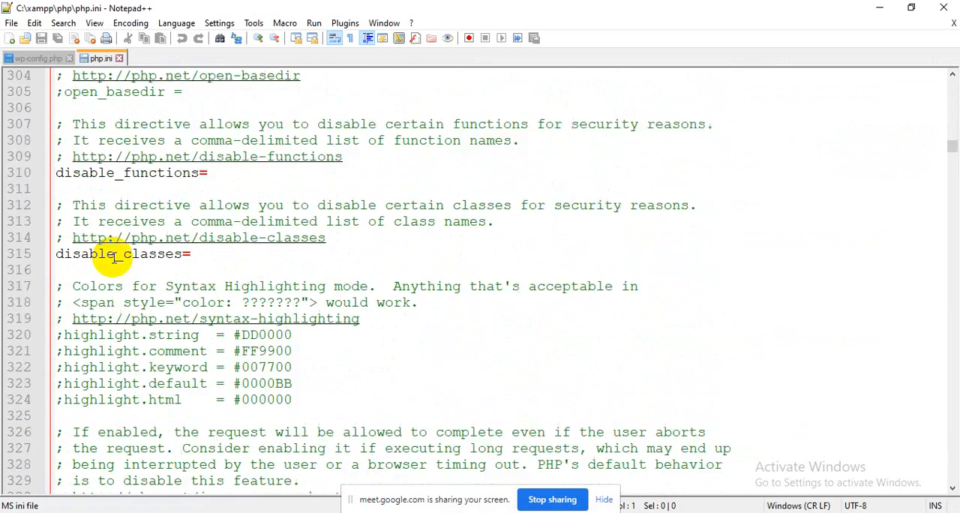
scroll(112, 255, "down", 17)
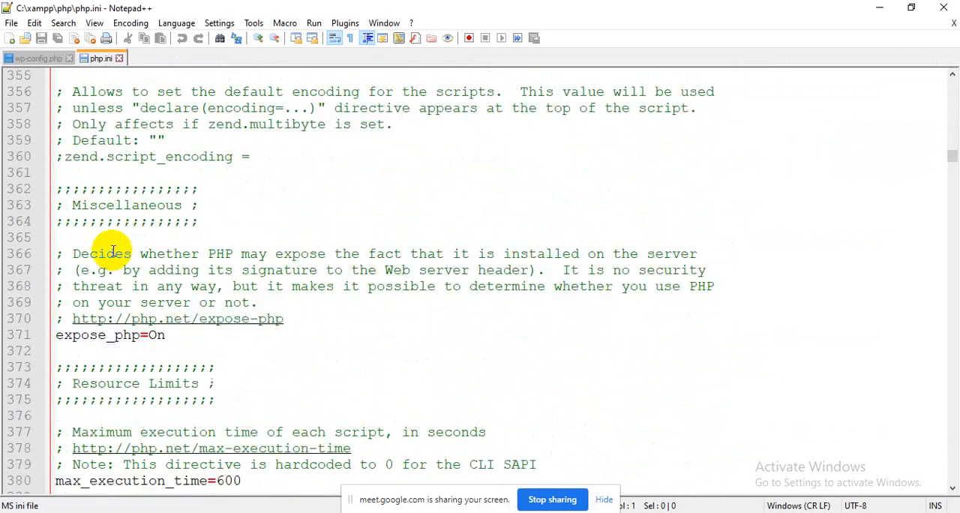
scroll(112, 253, "down", 7)
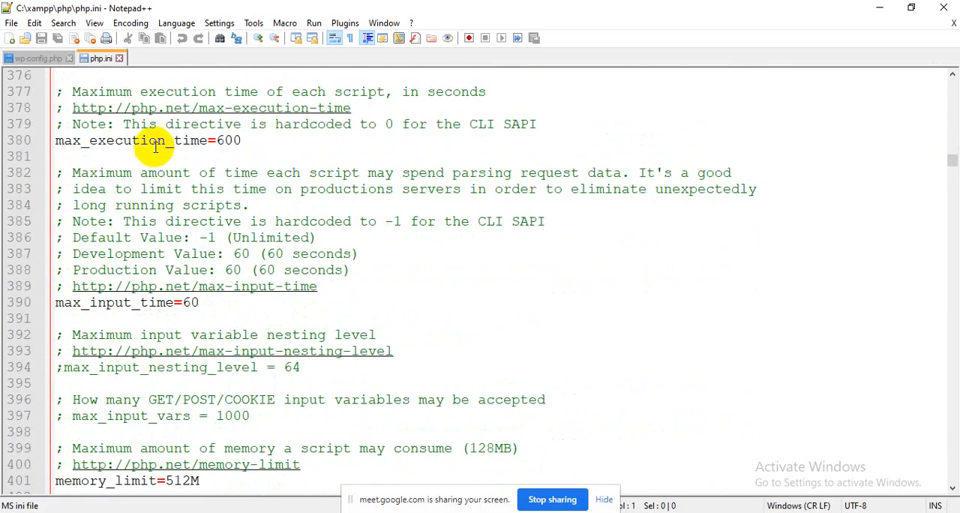
Step: Set max_execution_time to 600 in php.ini and save the file
left_click_drag(90, 140, 190, 147)
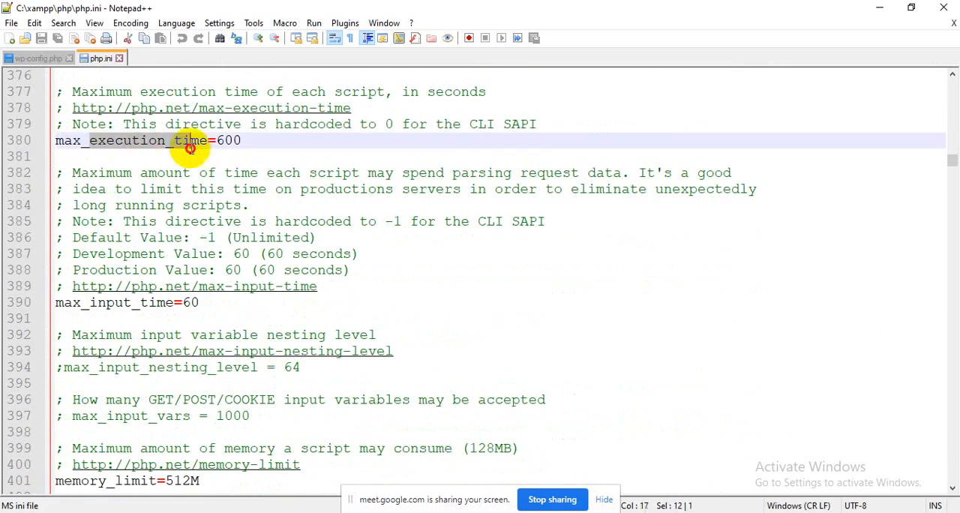
left_click(230, 140)
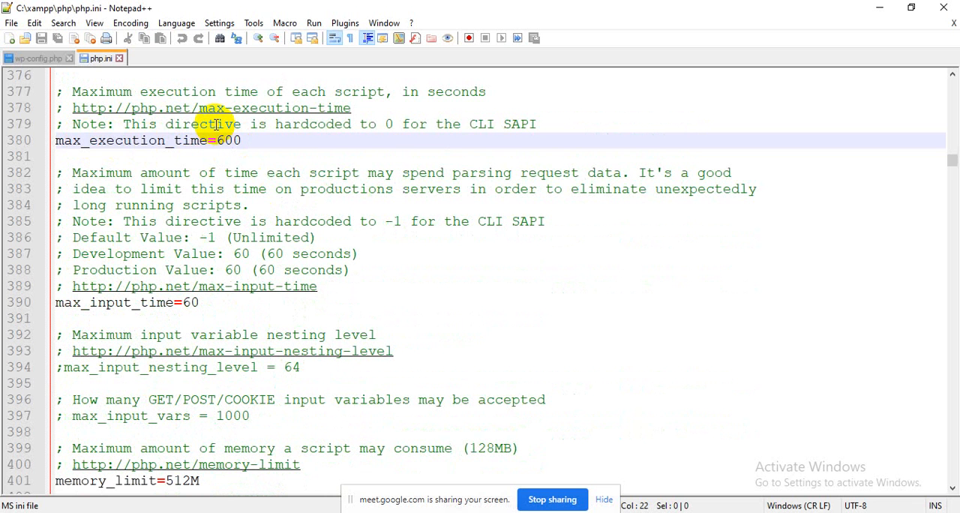
scroll(225, 176, "down", 4)
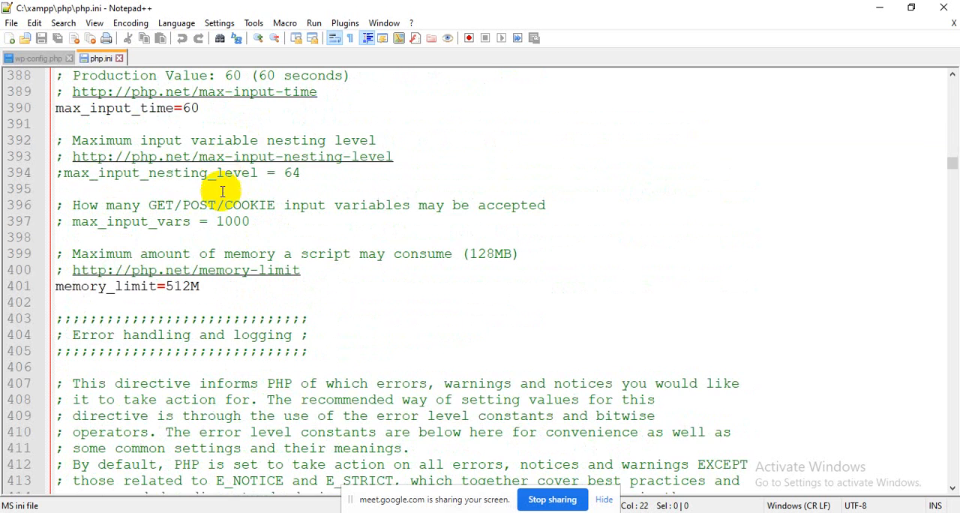
scroll(189, 160, "up", 4)
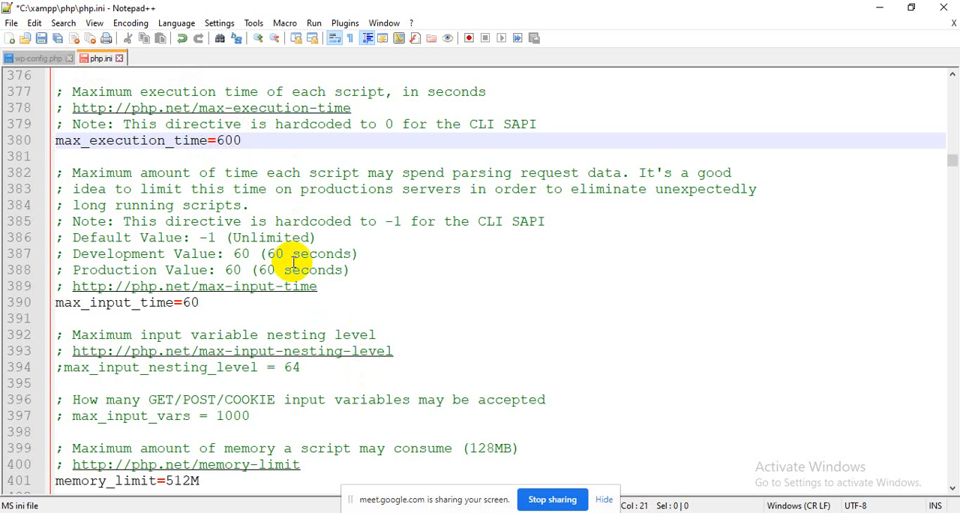
key("ctrl+s")
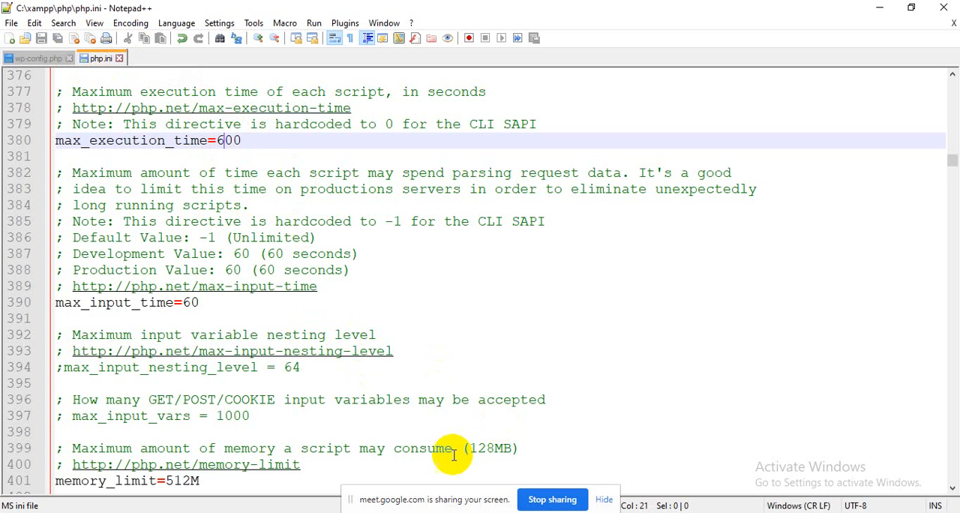
Step: Check the recommended Memory_limit in the Firefox documentation, then compare it with the memory_limit directive in php.ini in Notepad++
key("alt+Tab")
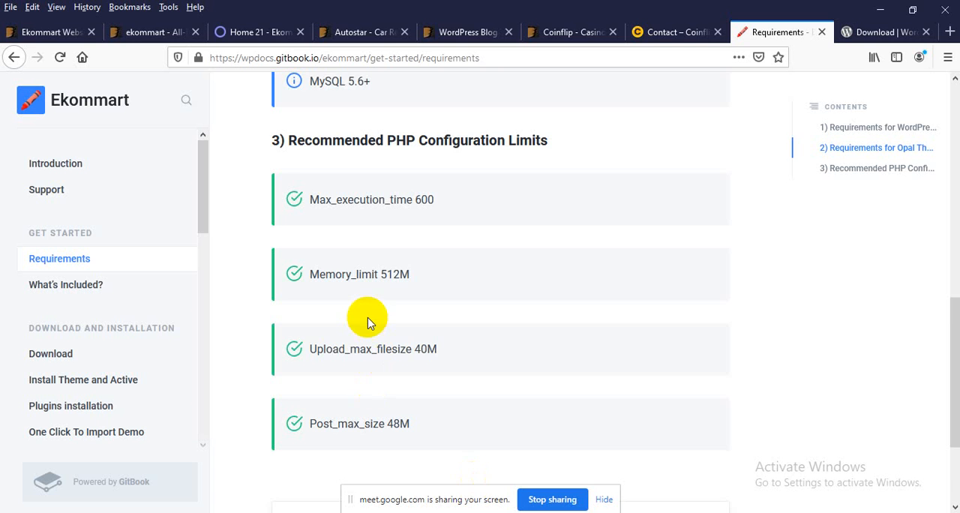
scroll(353, 277, "down", 2)
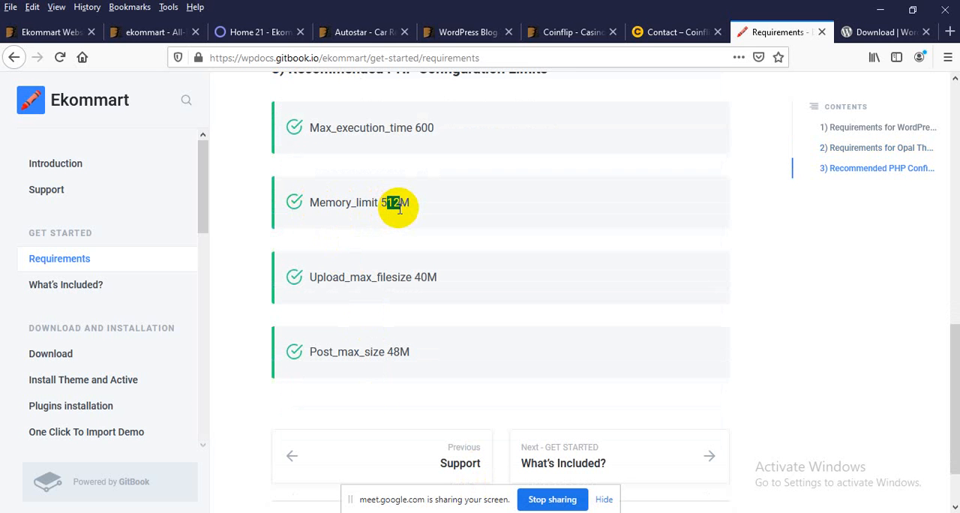
key("alt+Tab")
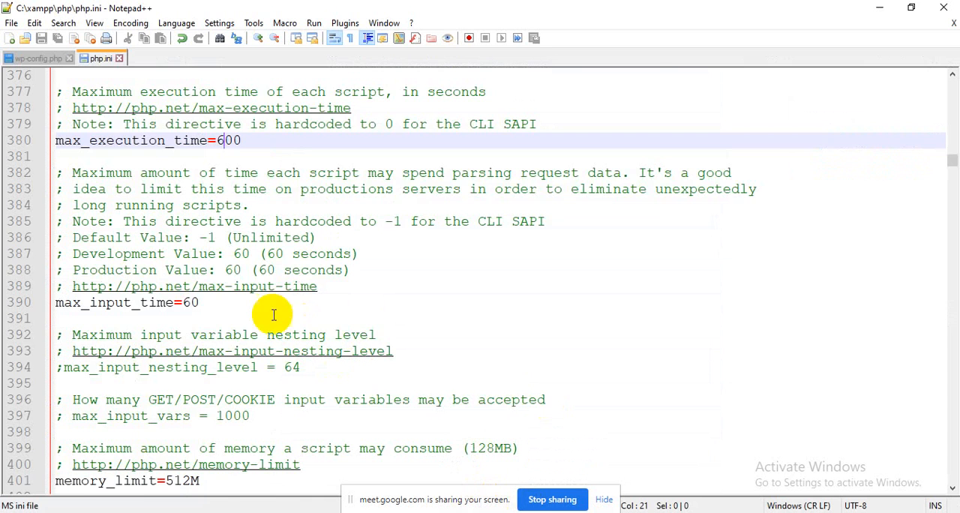
scroll(204, 295, "down", 1)
scroll(204, 294, "down", 1)
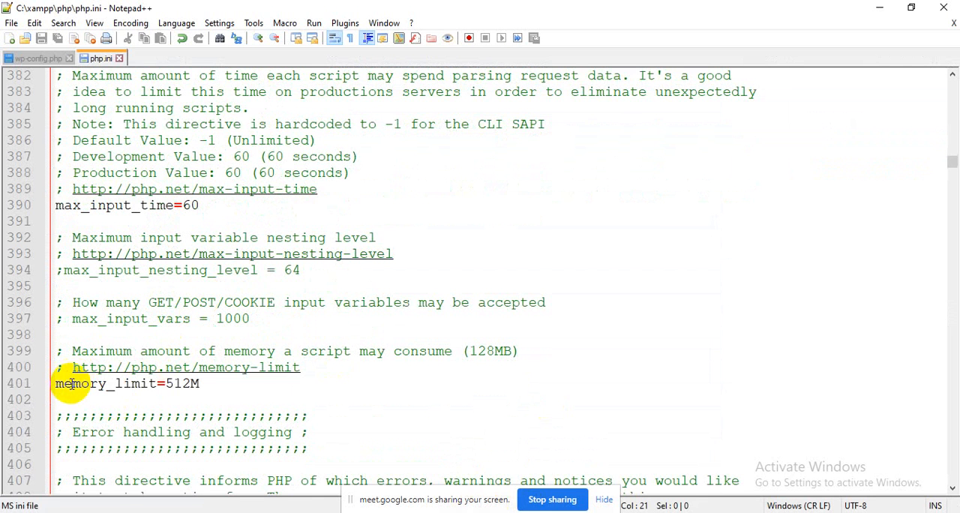
left_click_drag(72, 383, 199, 389)
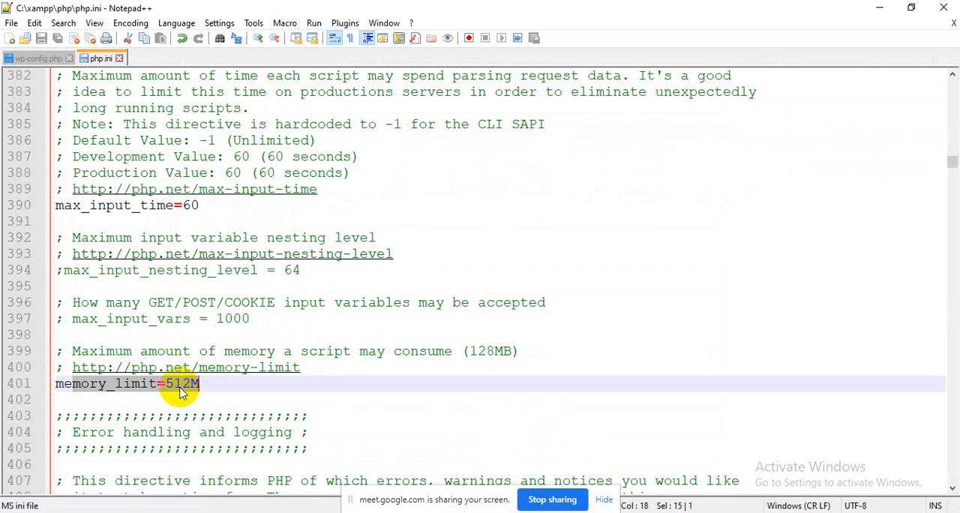
left_click(197, 393)
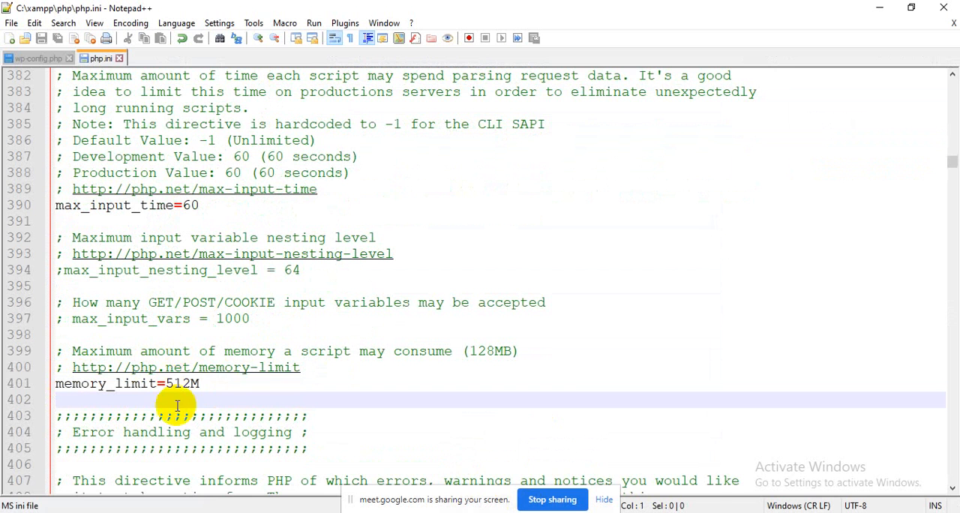
Step: Switch back to the Ekommart requirements page in Firefox and check the recommended Upload_max_filesize value
key("alt+Tab")
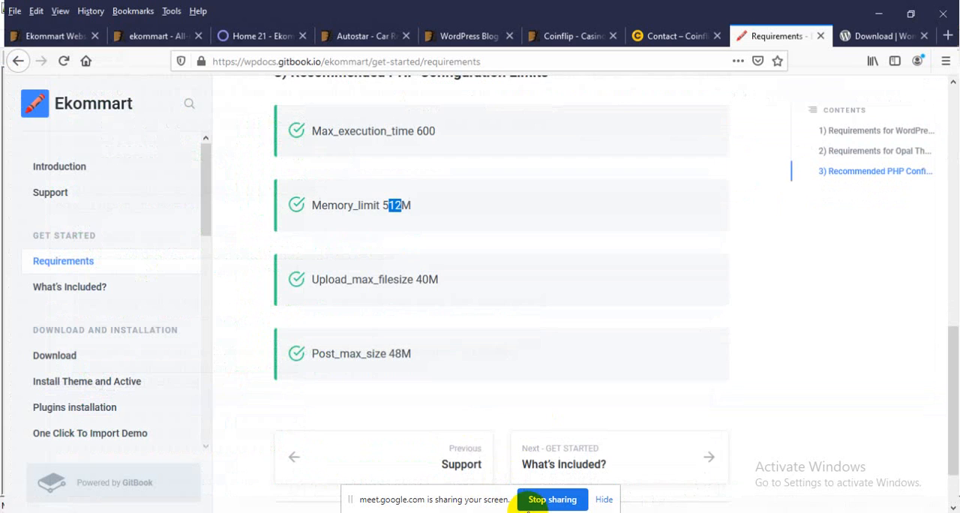
scroll(385, 255, "down", 1)
left_click_drag(342, 206, 379, 206)
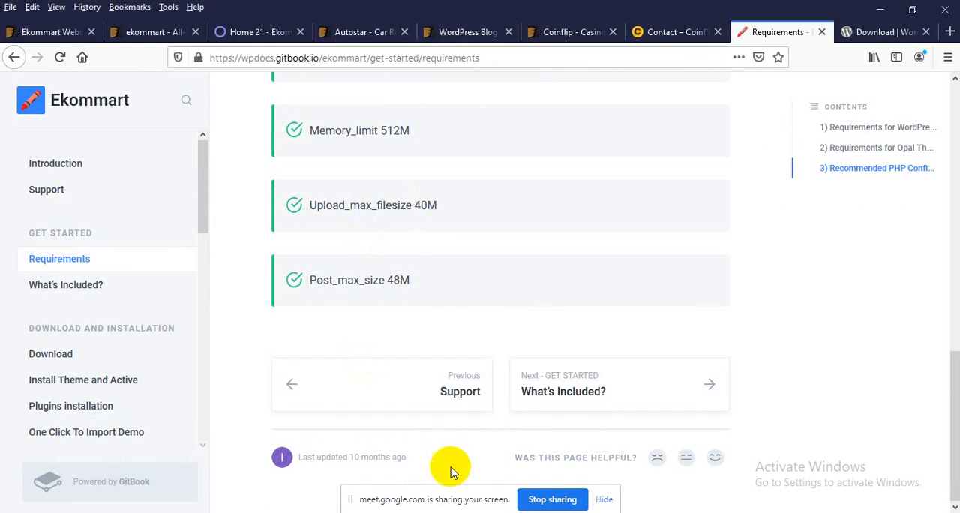
Step: Return to php.ini in Notepad++ and locate the upload_max_filesize directive in the File Uploads section
key("alt+Tab")
scroll(257, 317, "down", 16)
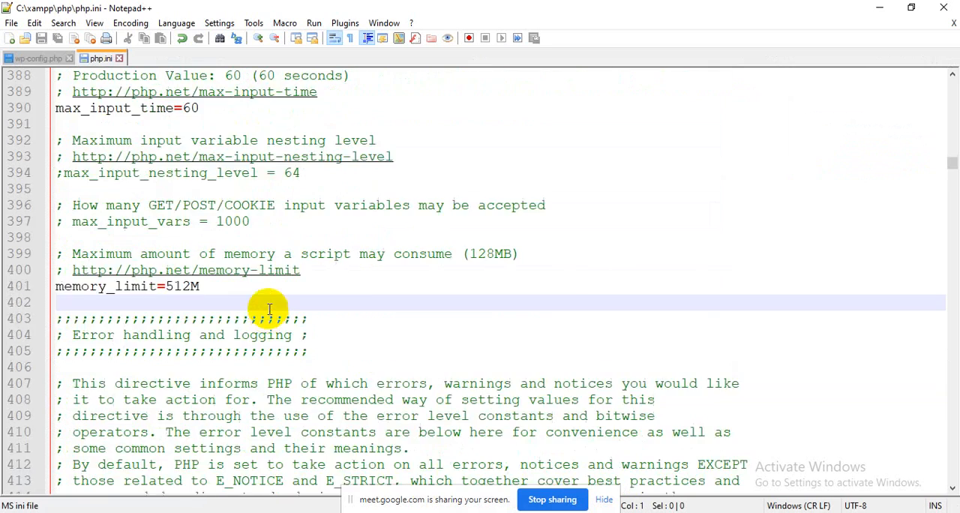
scroll(268, 307, "down", 11)
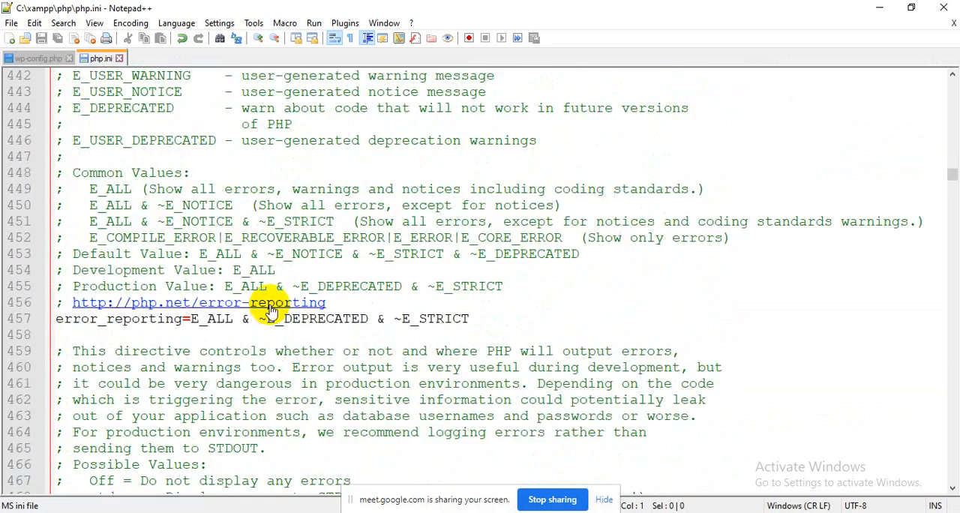
scroll(151, 255, "down", 8)
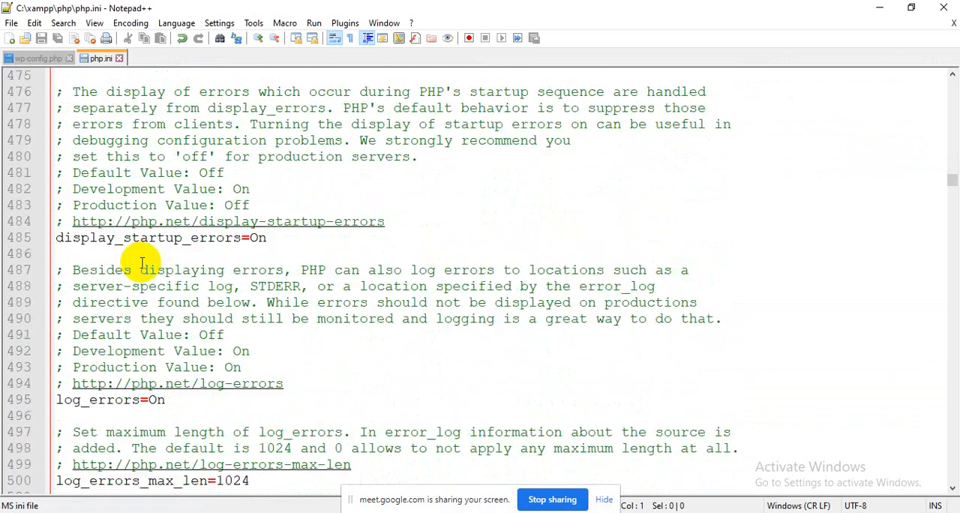
scroll(107, 319, "down", 11)
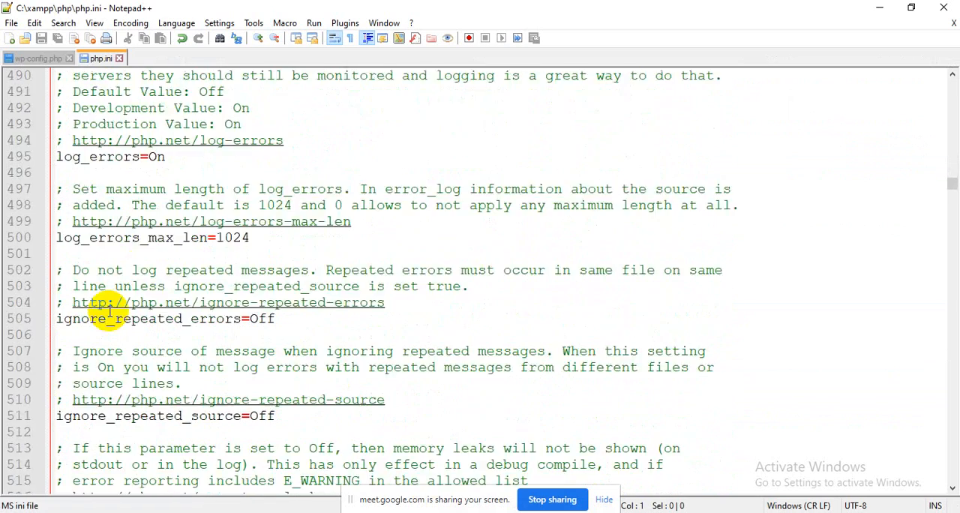
scroll(107, 319, "down", 17)
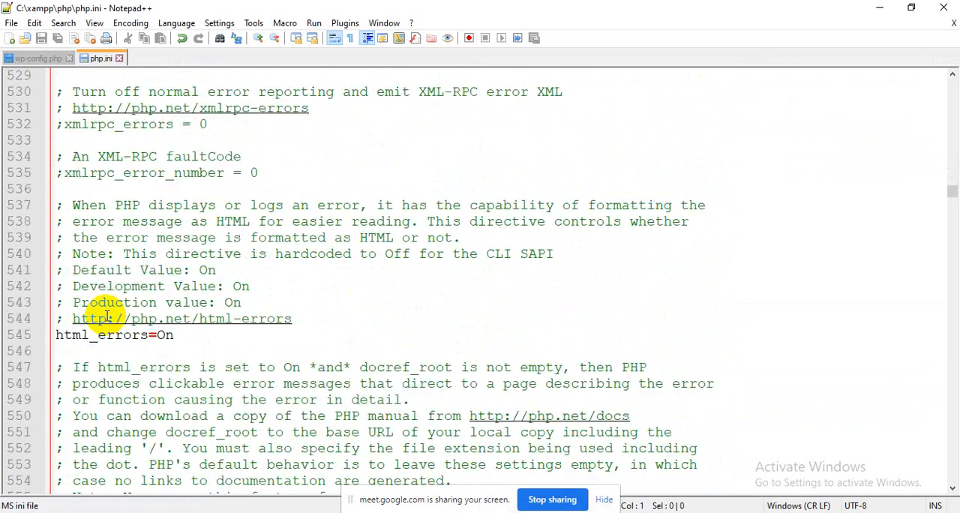
scroll(106, 318, "down", 11)
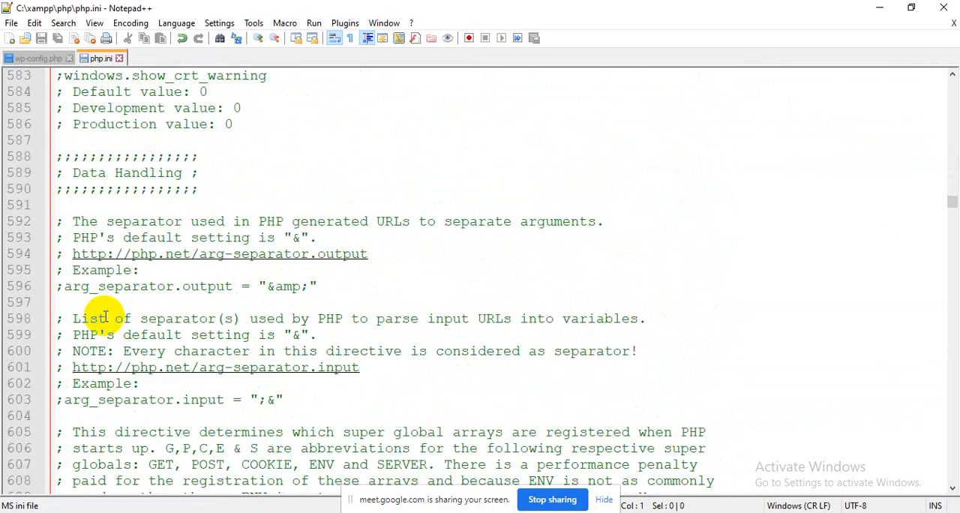
scroll(105, 317, "down", 14)
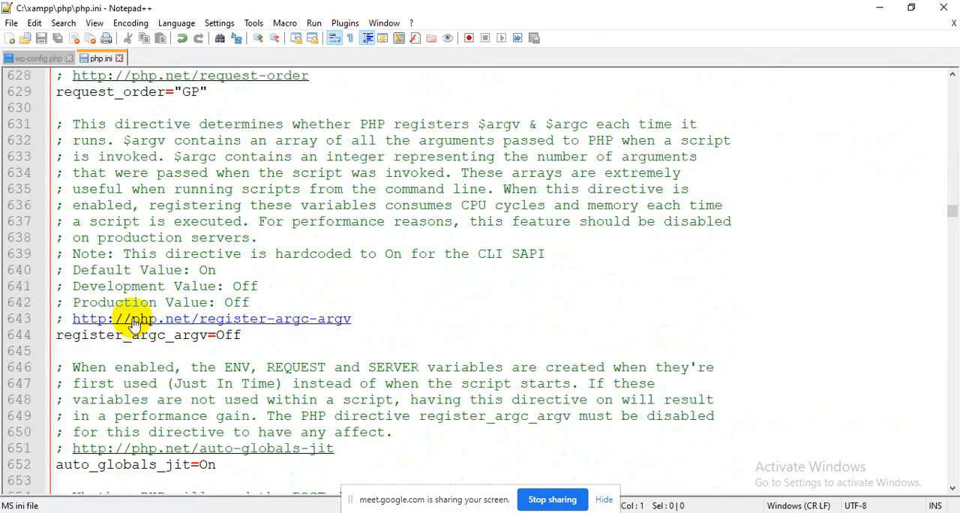
scroll(145, 327, "down", 2)
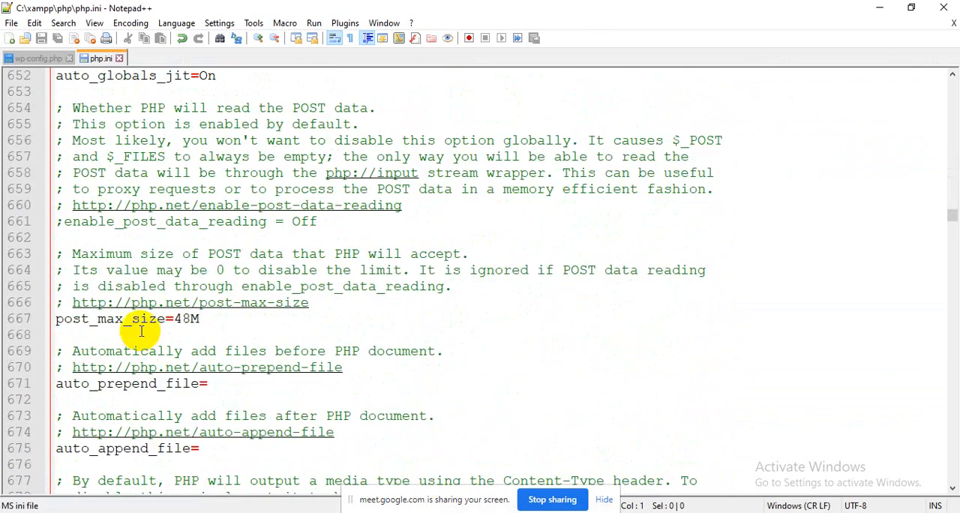
scroll(105, 338, "down", 5)
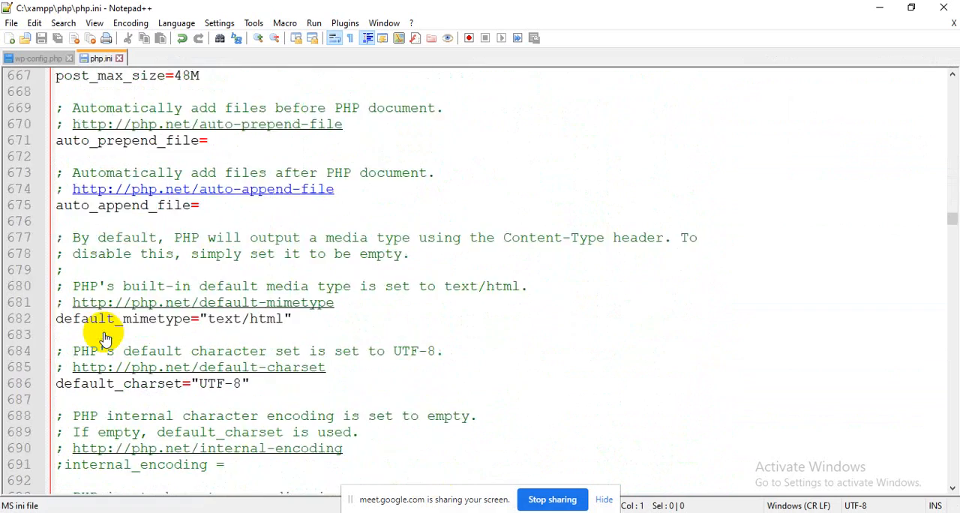
scroll(105, 339, "down", 12)
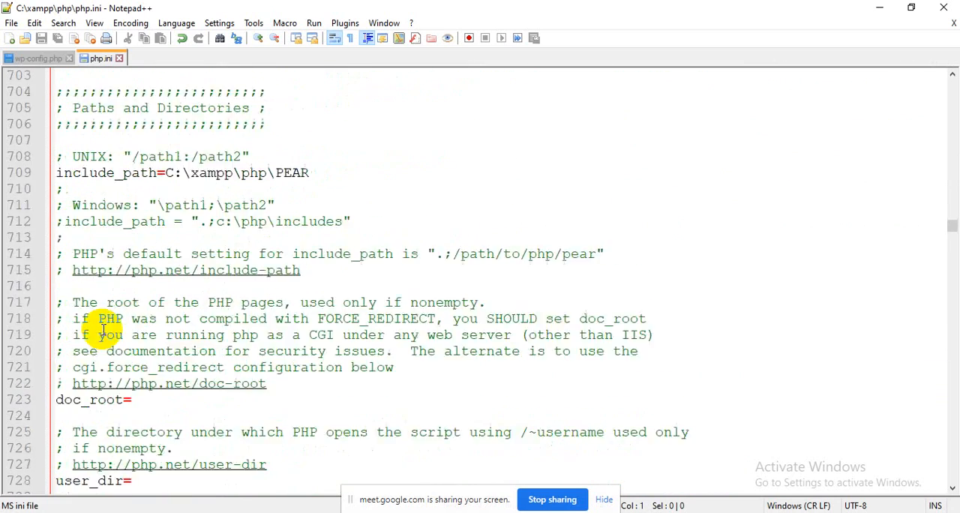
scroll(105, 332, "down", 13)
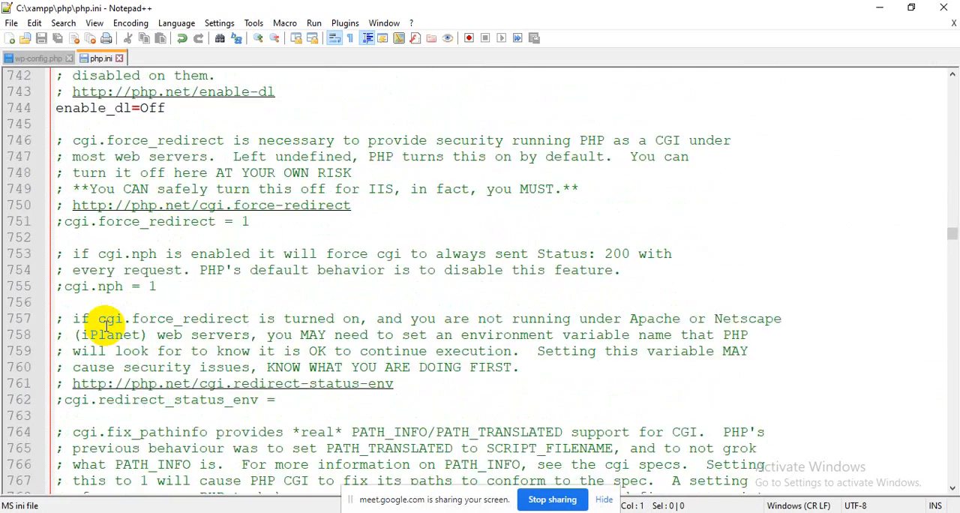
scroll(105, 327, "down", 12)
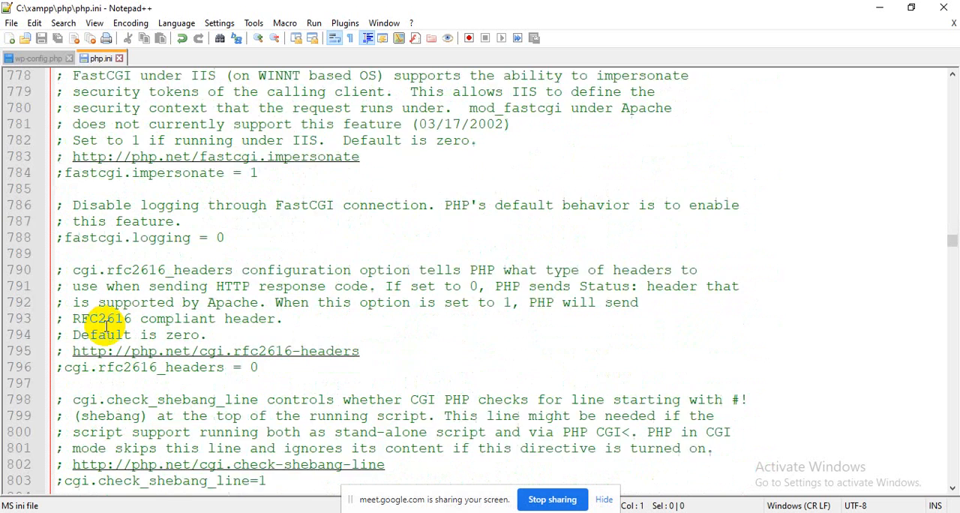
scroll(105, 327, "down", 8)
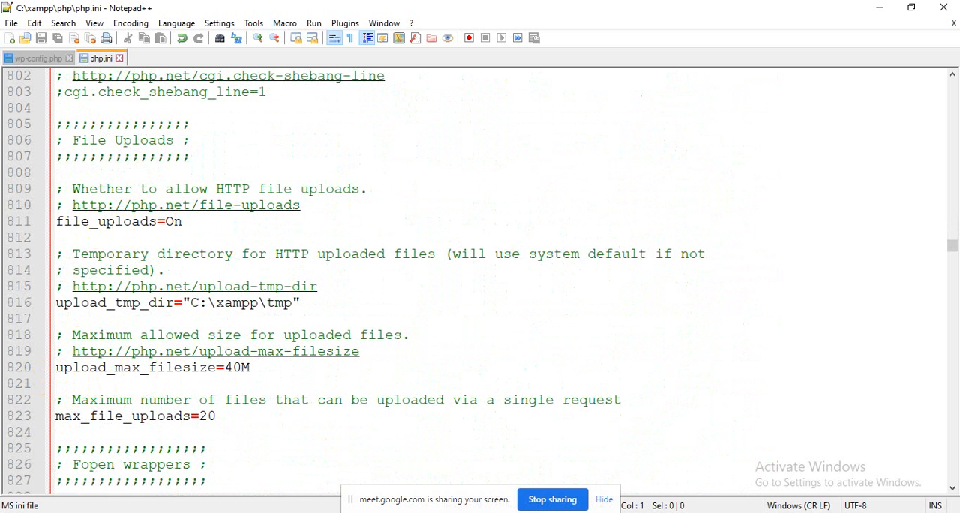
Step: Switch to the requirements page in Firefox and check the recommended Upload_max_filesize and Post_max_size values
key("alt+Tab")
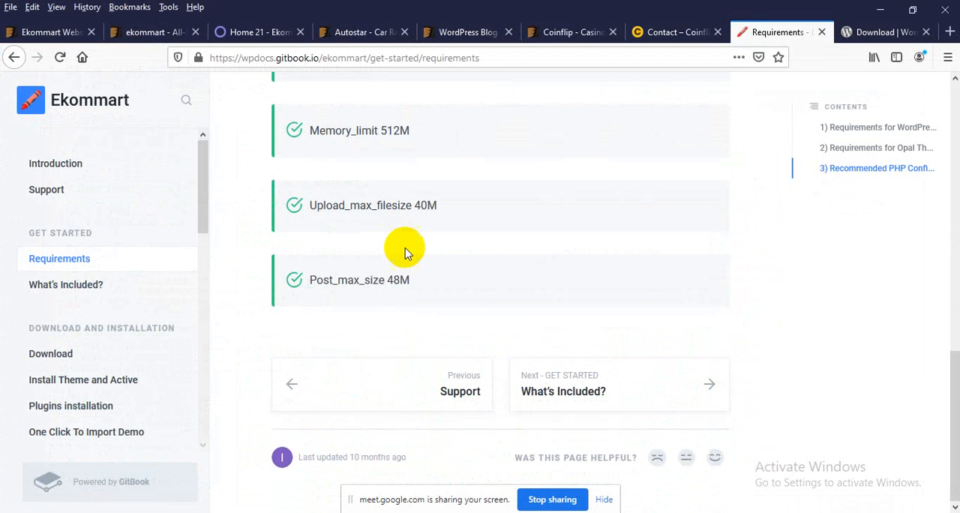
left_click_drag(436, 201, 384, 210)
left_click(357, 275)
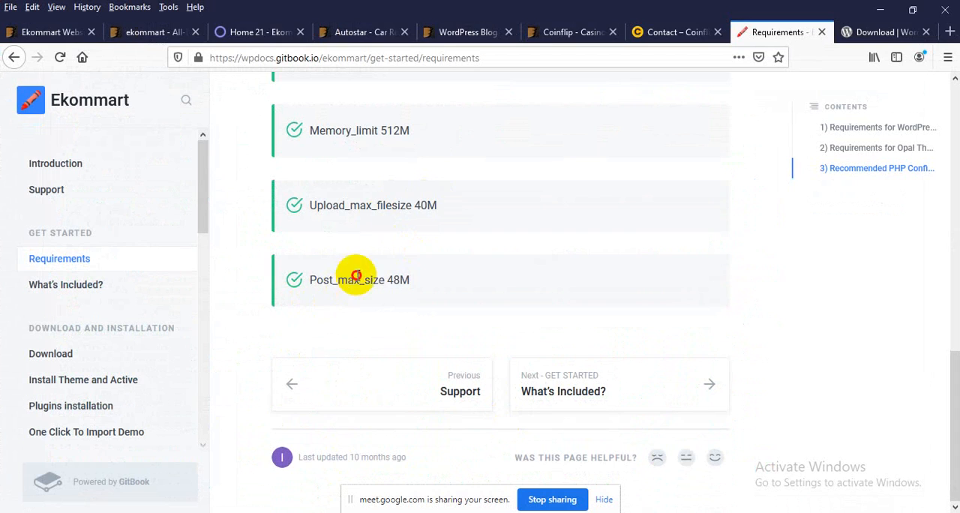
left_click_drag(357, 275, 419, 283)
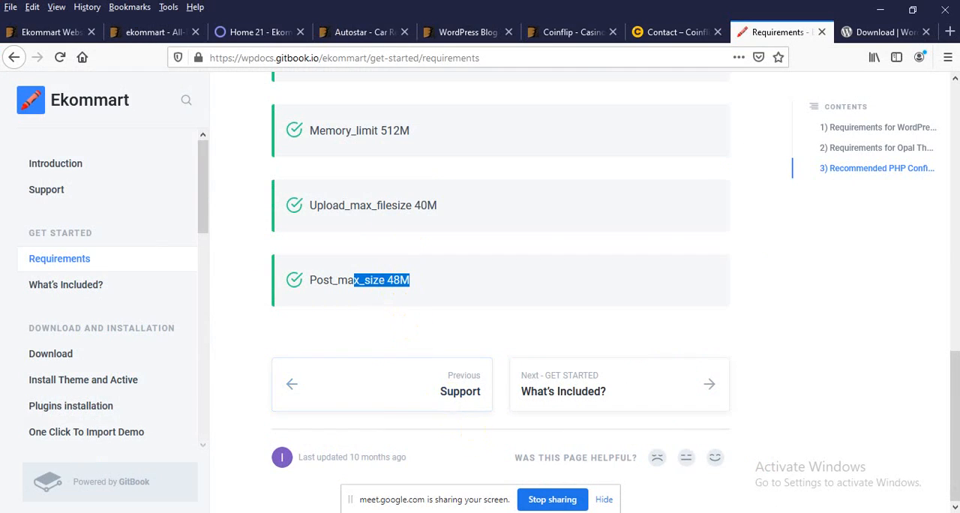
Step: Return to php.ini in Notepad++ and locate the post_max_size directive under Data Handling
key("alt+Tab")
scroll(252, 296, "up", 20)
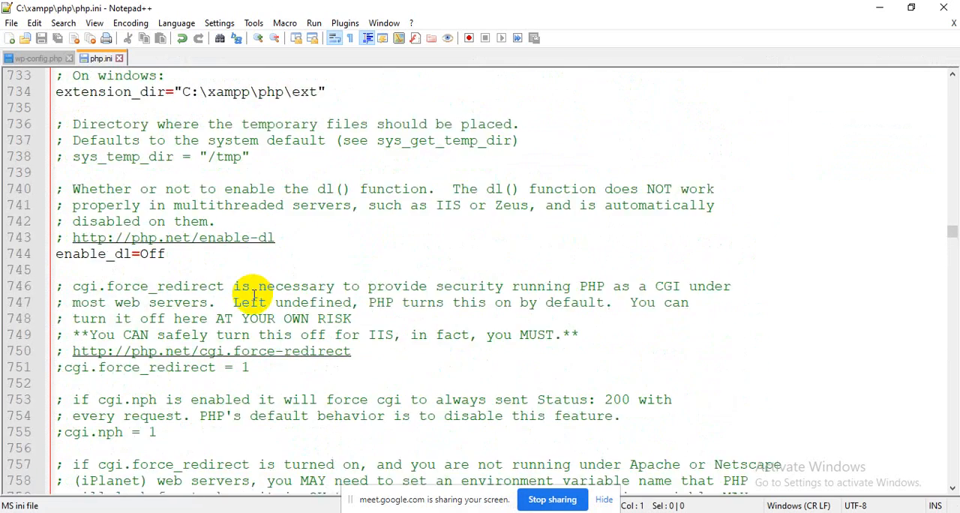
scroll(252, 297, "up", 14)
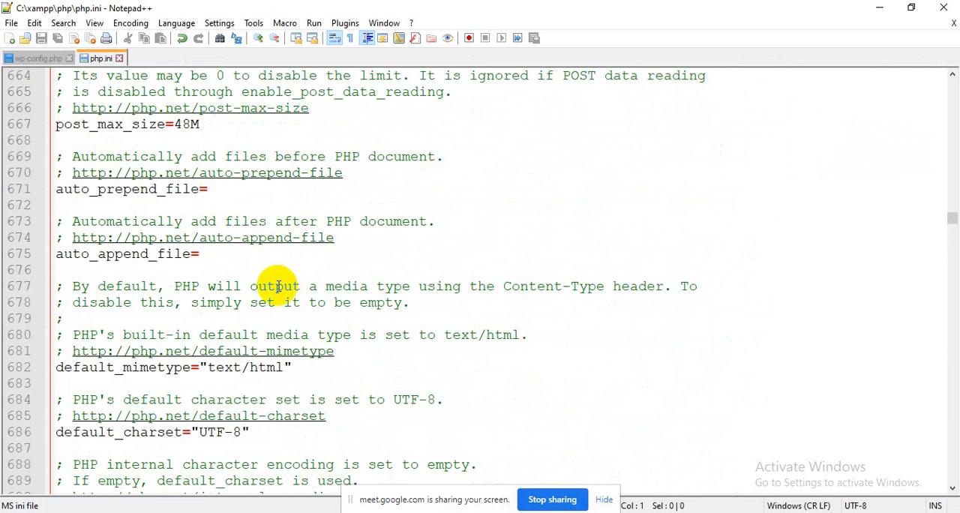
scroll(300, 315, "up", 3)
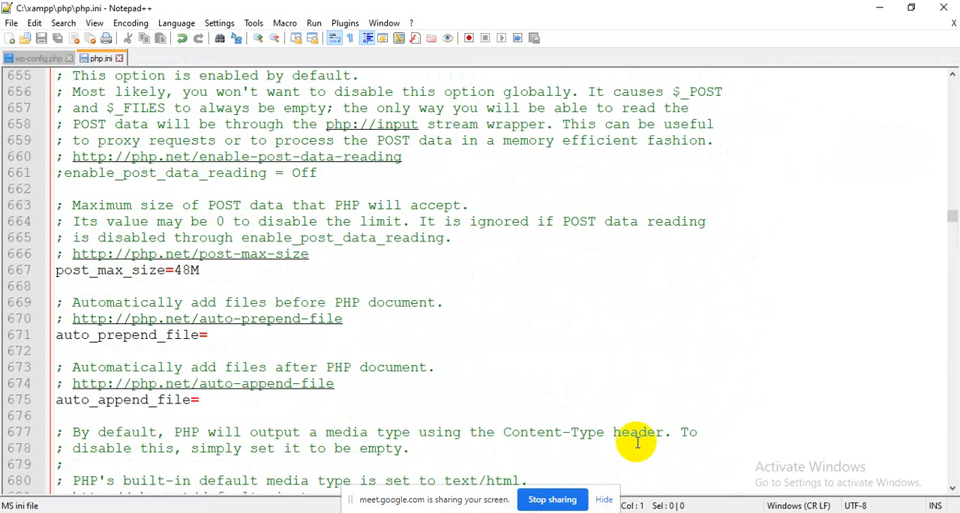
Step: Switch to the Ekommart documentation in Firefox and open its What's Included? page from the beginning
key("alt+Tab")
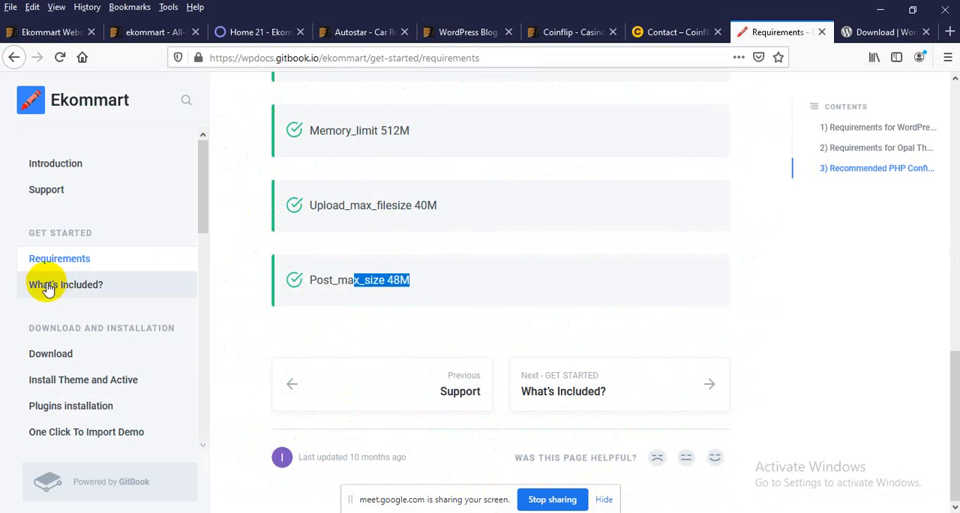
left_click(69, 297)
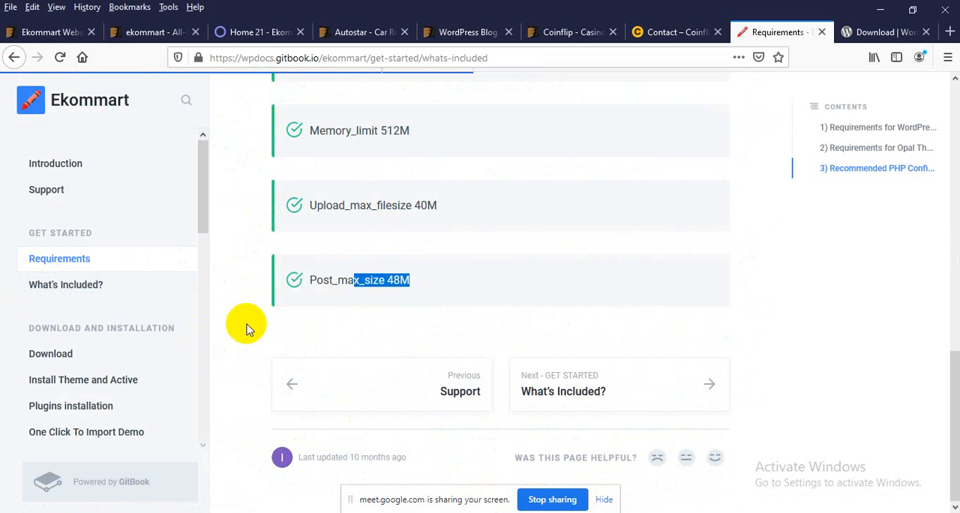
scroll(353, 342, "up", 8)
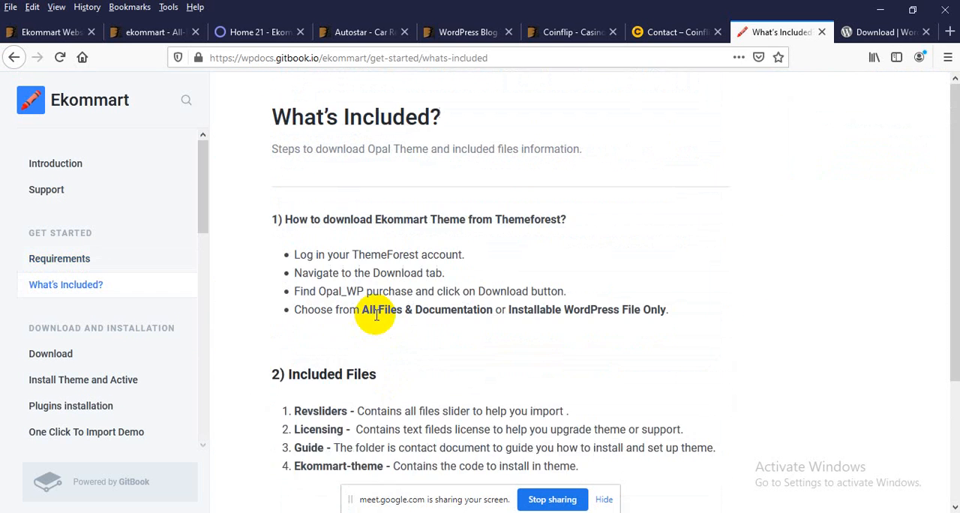
Step: Read the theme download options on the What's Included? page, then switch to File Explorer and display the extracted ekommart-full folder's contents
scroll(377, 315, "down", 4)
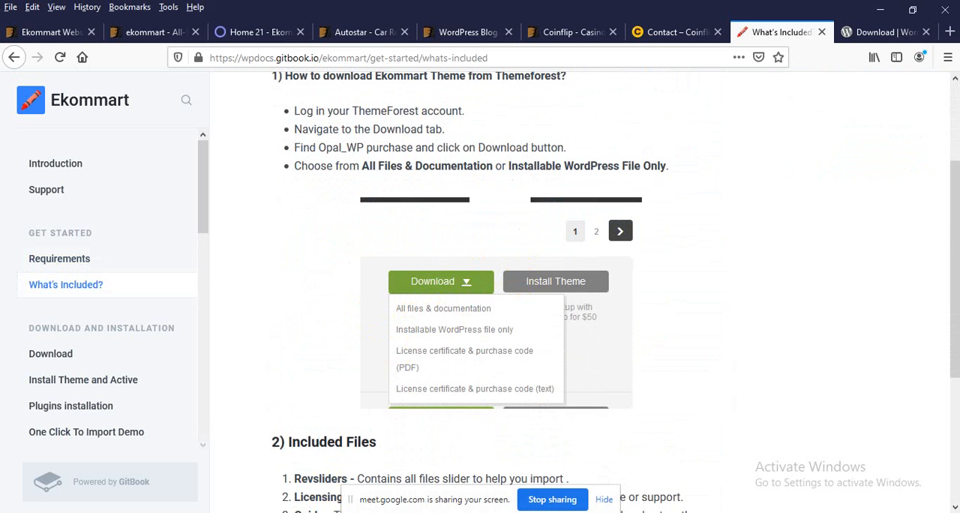
mouse_move(363, 512)
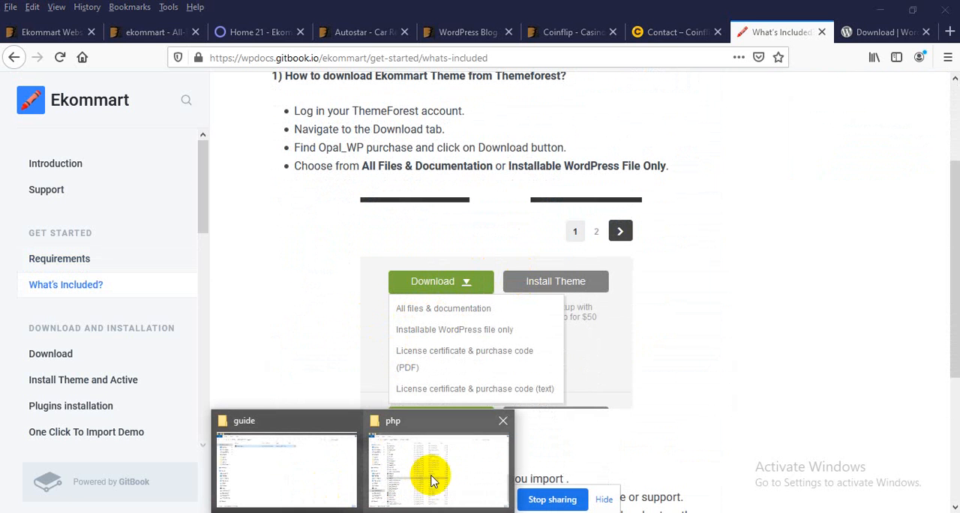
mouse_move(338, 474)
left_click(280, 468)
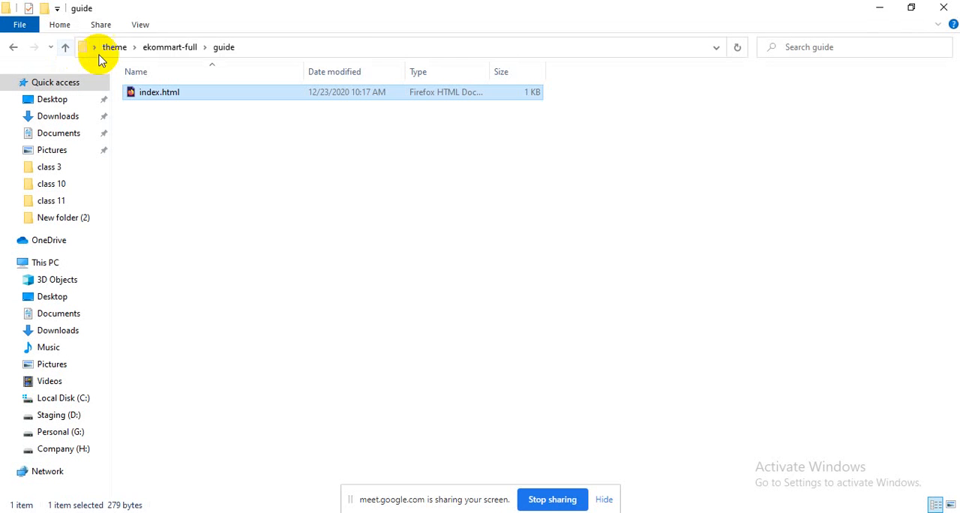
left_click(154, 47)
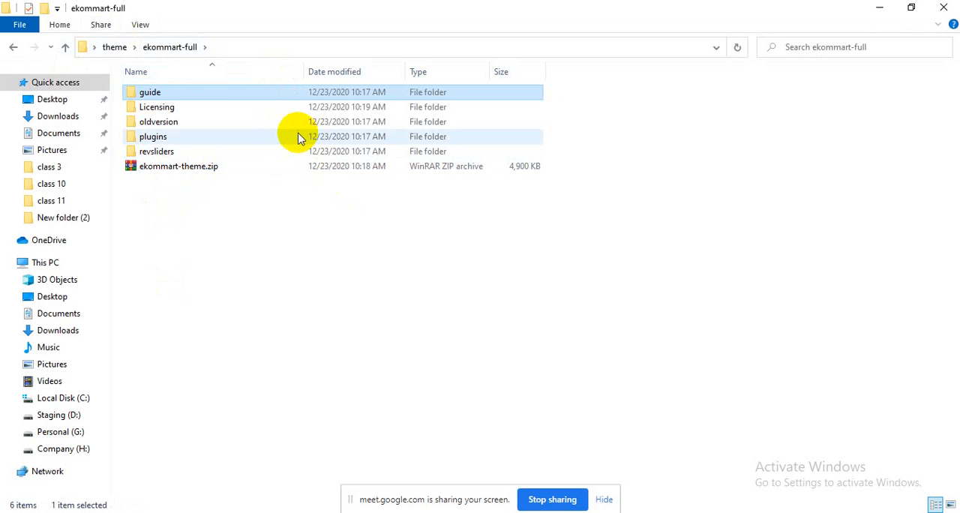
Step: Return to Firefox and close the Autostar, WordPress Blog, Coinflip, Contact, What's Included? and WordPress Download pages
key("alt+Tab")
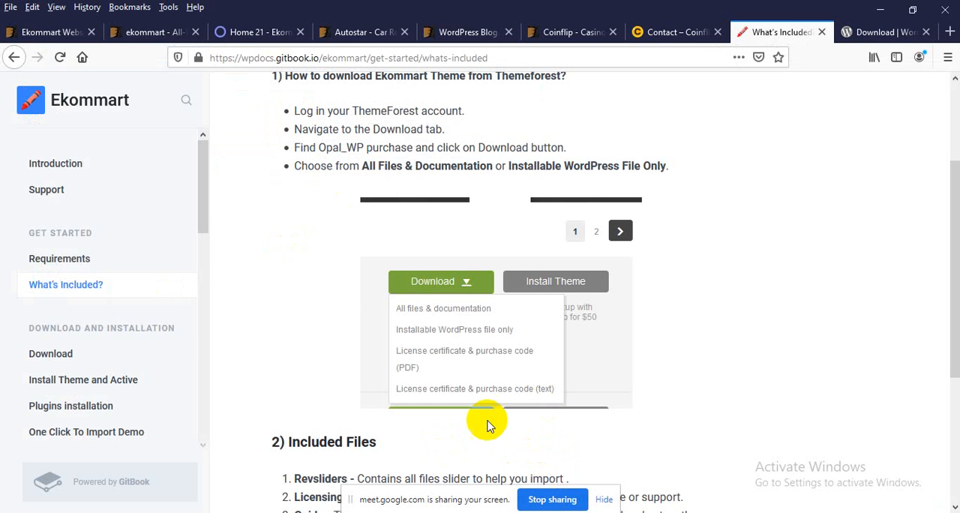
left_click(405, 32)
left_click(404, 33)
left_click(405, 32)
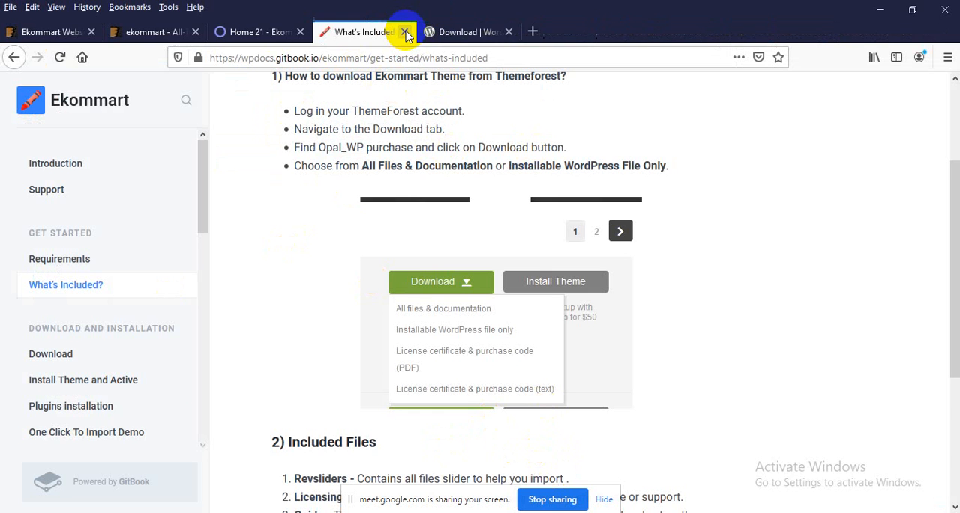
left_click(403, 33)
left_click(403, 32)
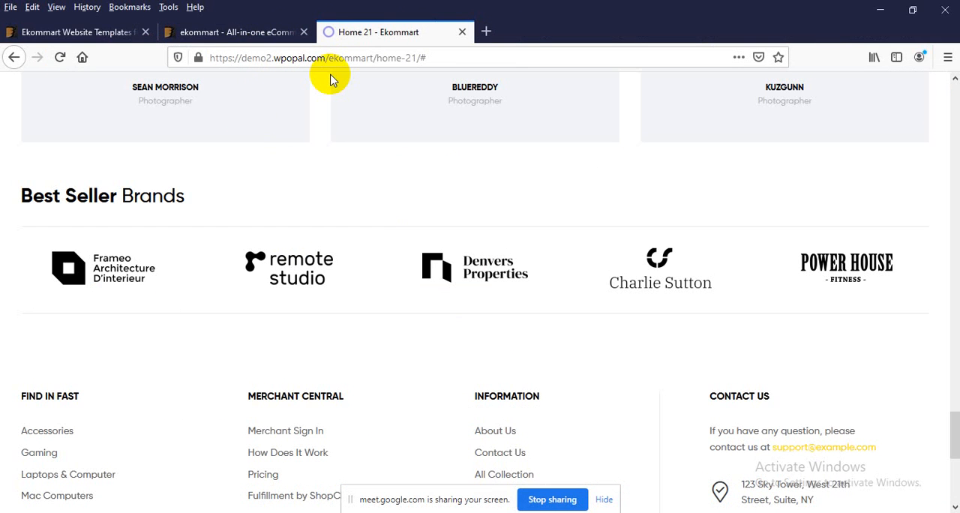
Step: Browse the pre-defined homepages in the ekommart ThemeForest preview and open the Home 21 demo in a new browser tab
left_click(225, 34)
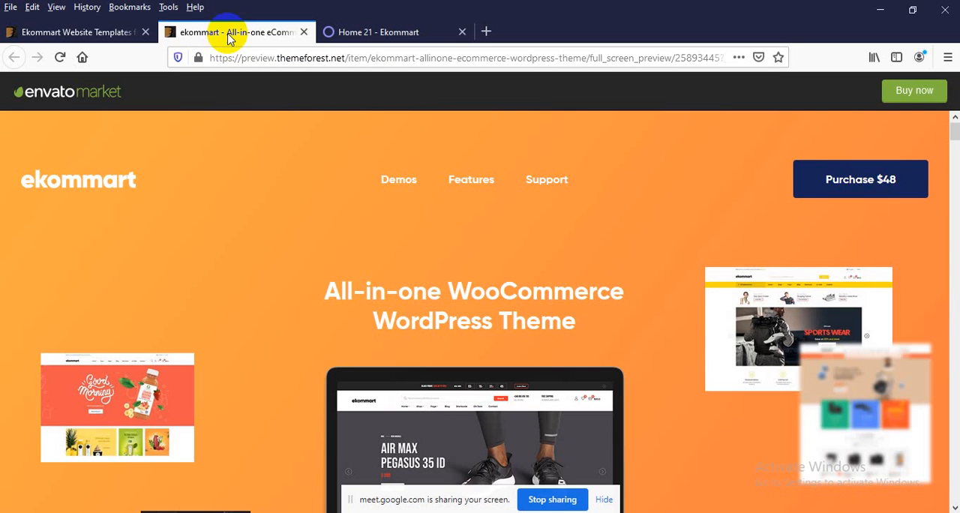
scroll(315, 273, "down", 10)
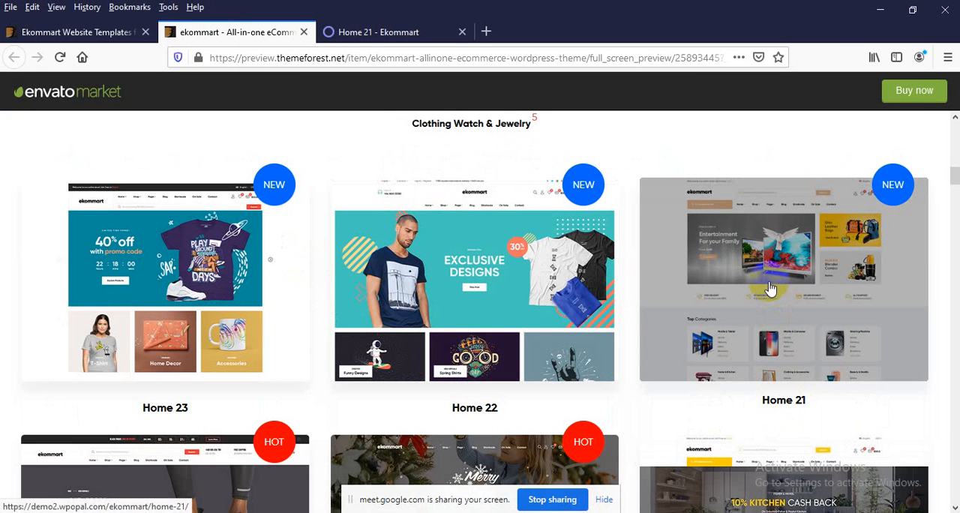
scroll(585, 283, "up", 4)
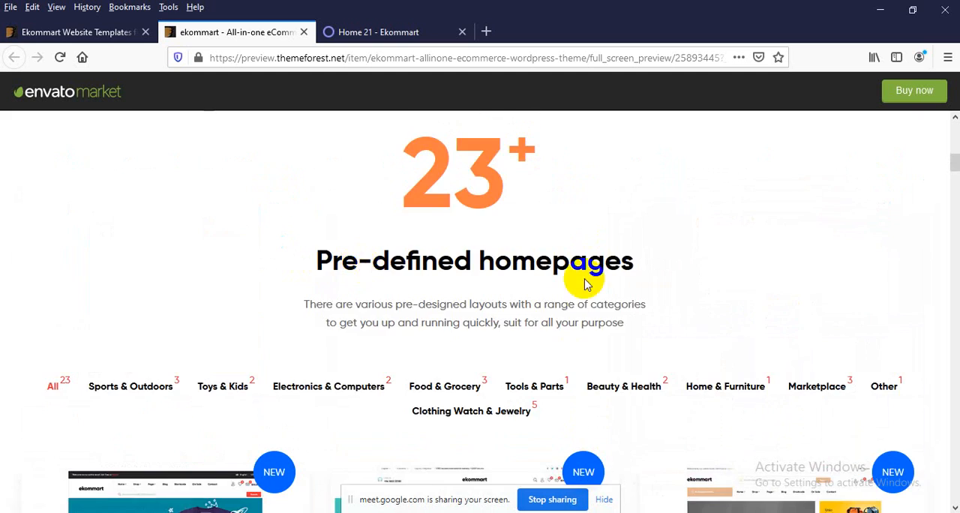
scroll(585, 284, "down", 12)
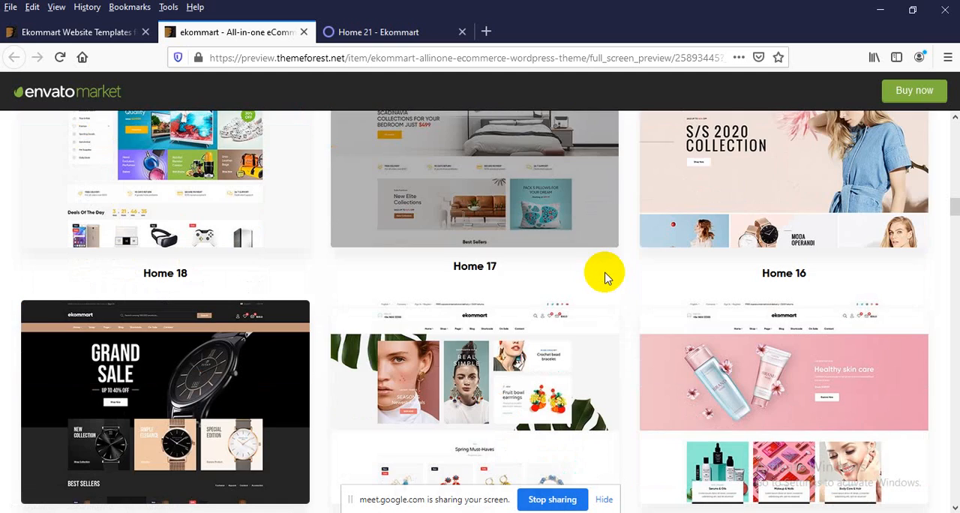
scroll(701, 298, "up", 10)
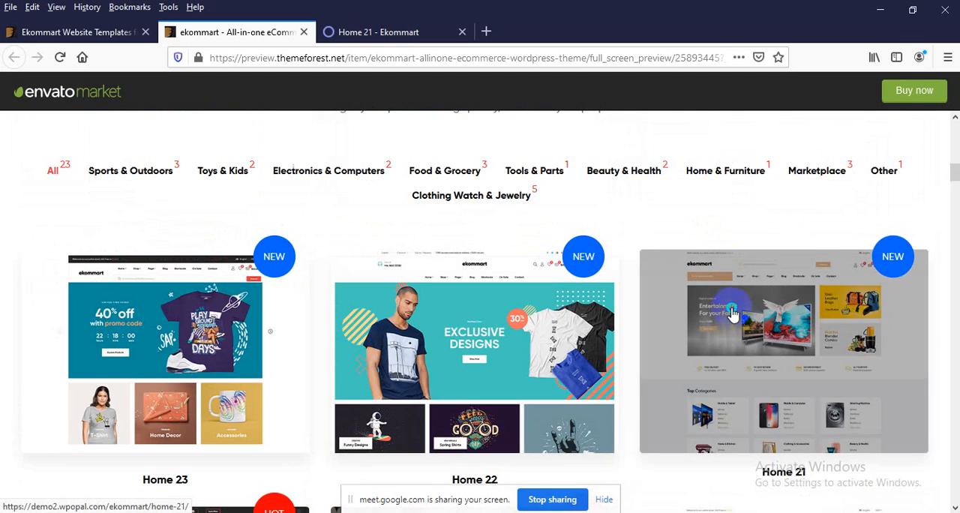
right_click(732, 314)
left_click(754, 10)
left_click(416, 33)
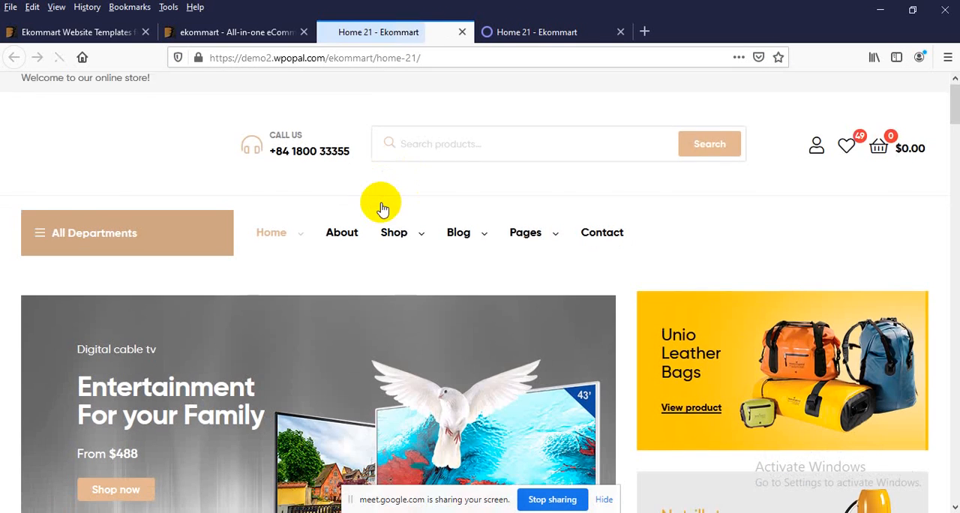
Step: Examine the Home 21 demo from its main banner through the product sections to the footer
scroll(381, 206, "down", 3)
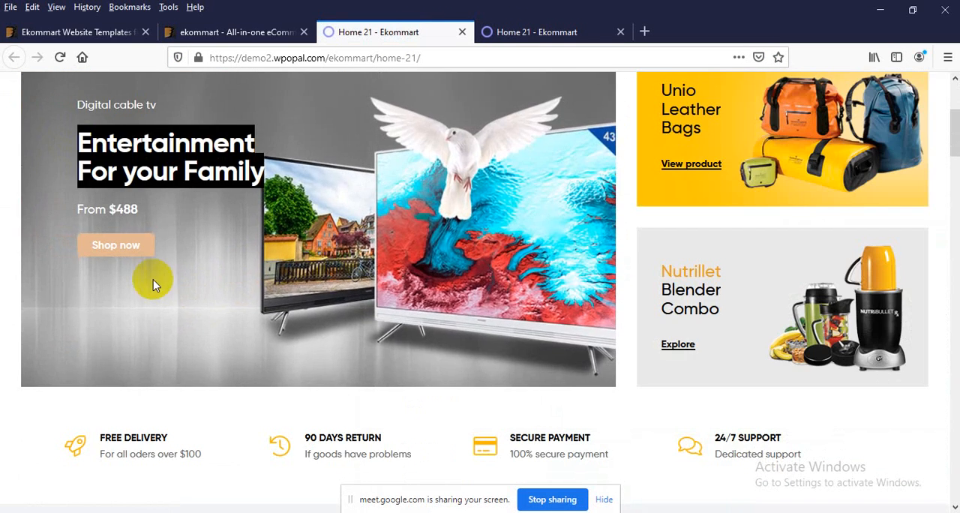
scroll(271, 275, "up", 4)
left_click_drag(273, 281, 85, 283)
left_click(364, 274)
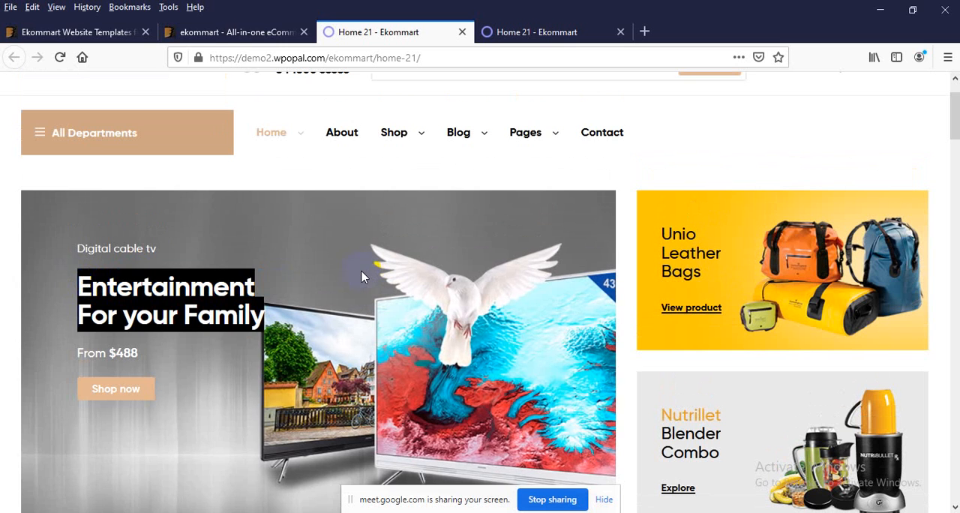
scroll(2, 231, "down", 2)
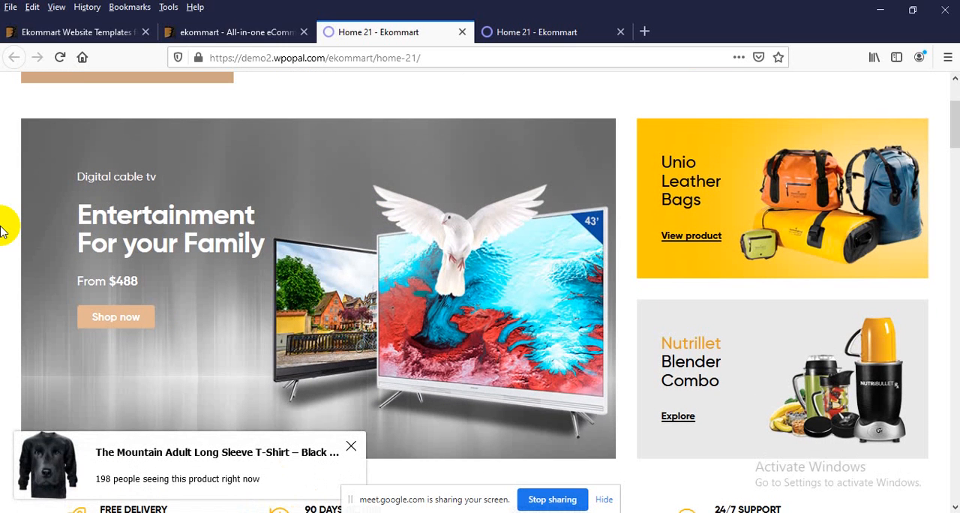
scroll(2, 231, "down", 5)
scroll(1, 231, "up", 5)
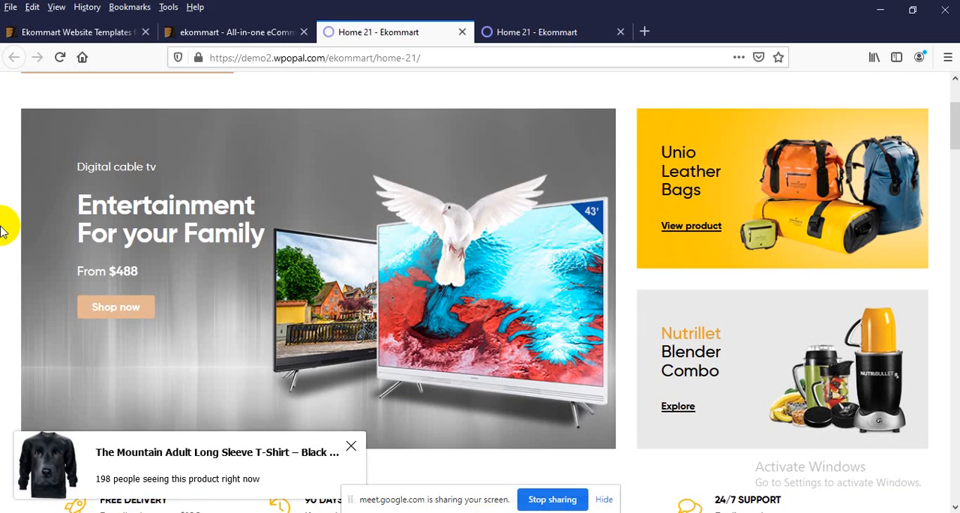
scroll(1, 231, "down", 2)
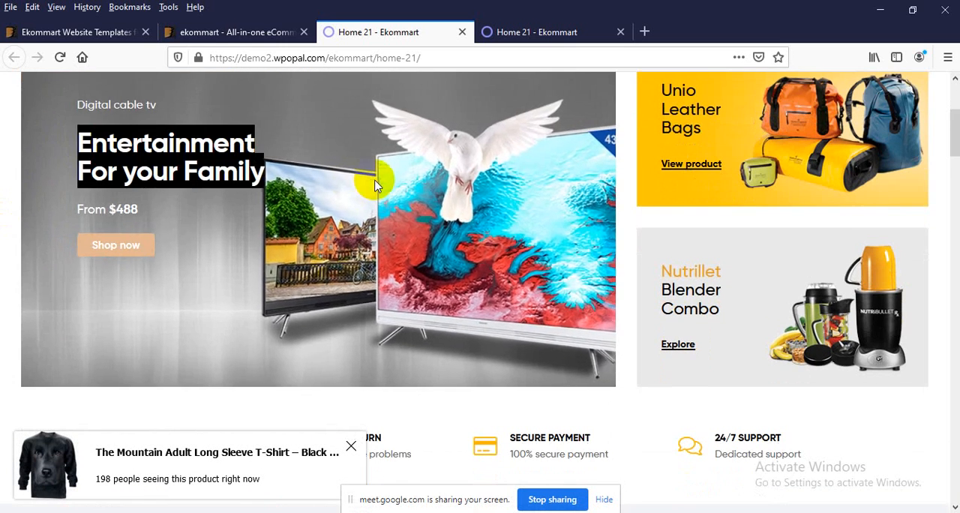
scroll(356, 225, "down", 15)
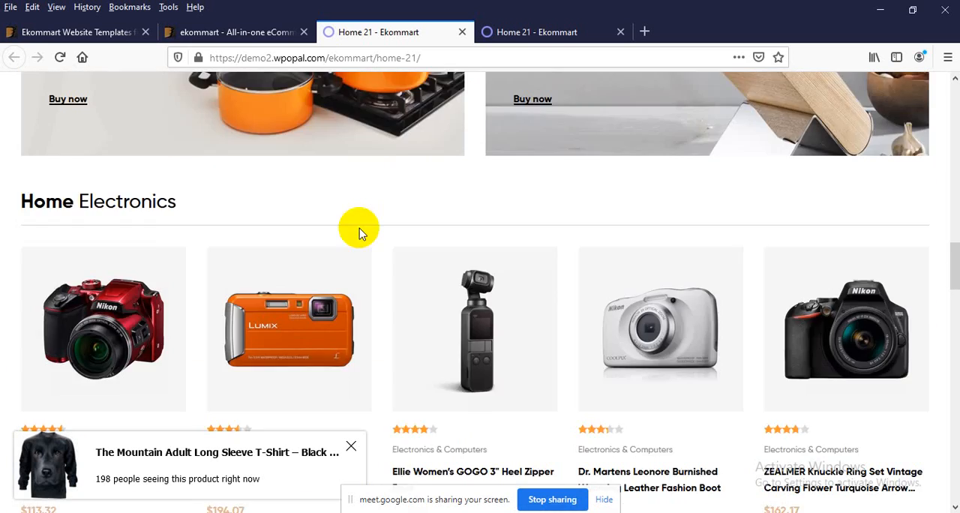
scroll(359, 228, "down", 7)
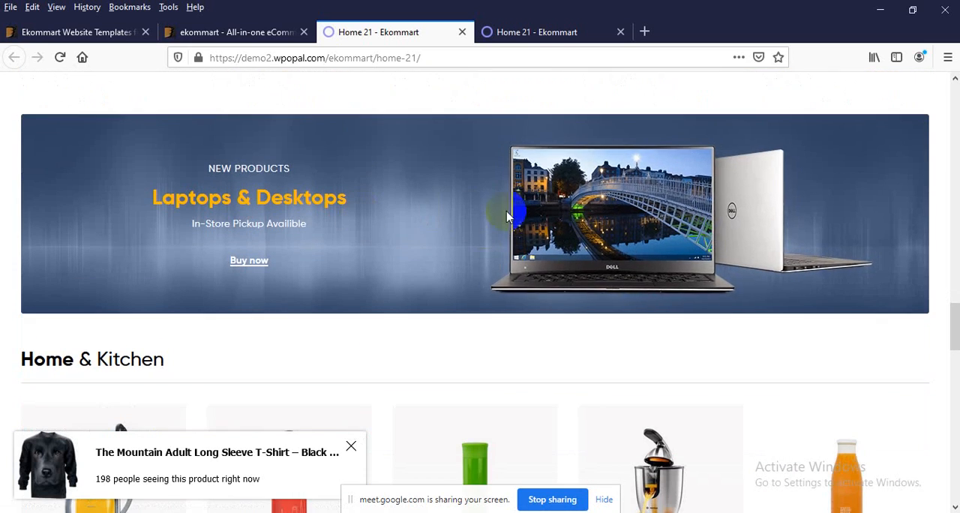
scroll(503, 263, "down", 20)
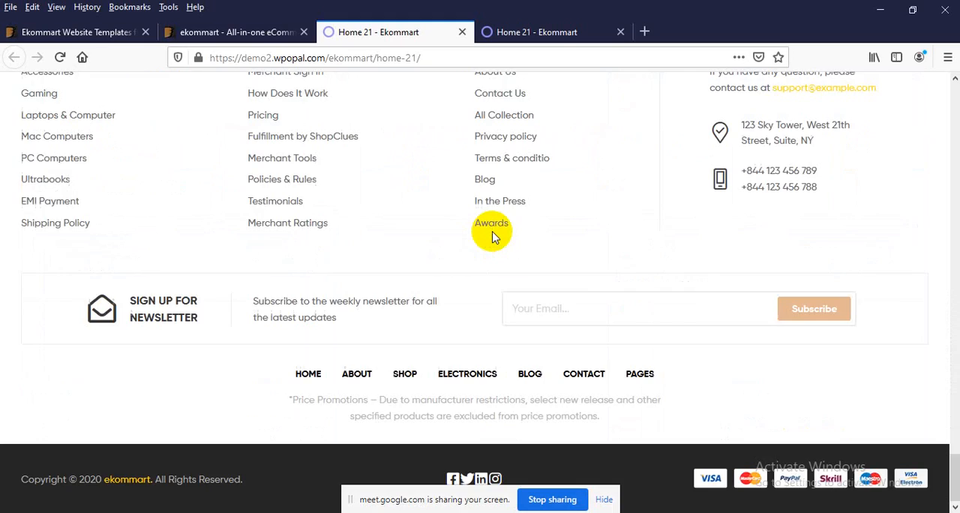
Step: Return to the ekommart ThemeForest preview and open the Home 22 demo in a new browser tab
left_click(220, 34)
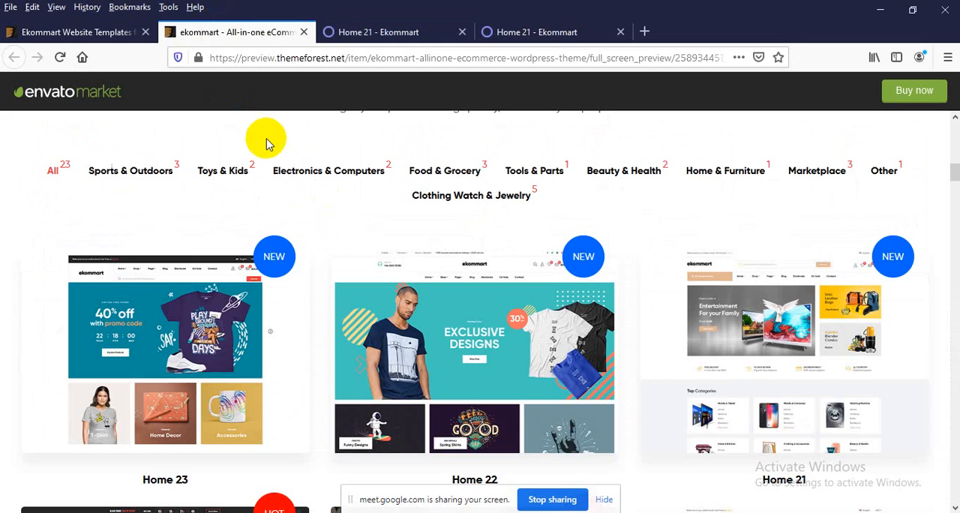
scroll(487, 273, "down", 2)
right_click(453, 271)
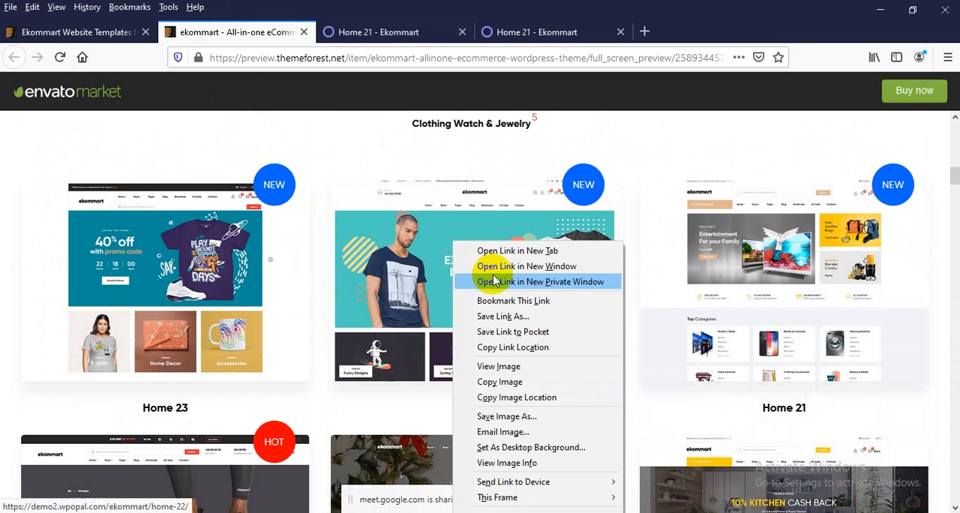
left_click(488, 248)
left_click(409, 33)
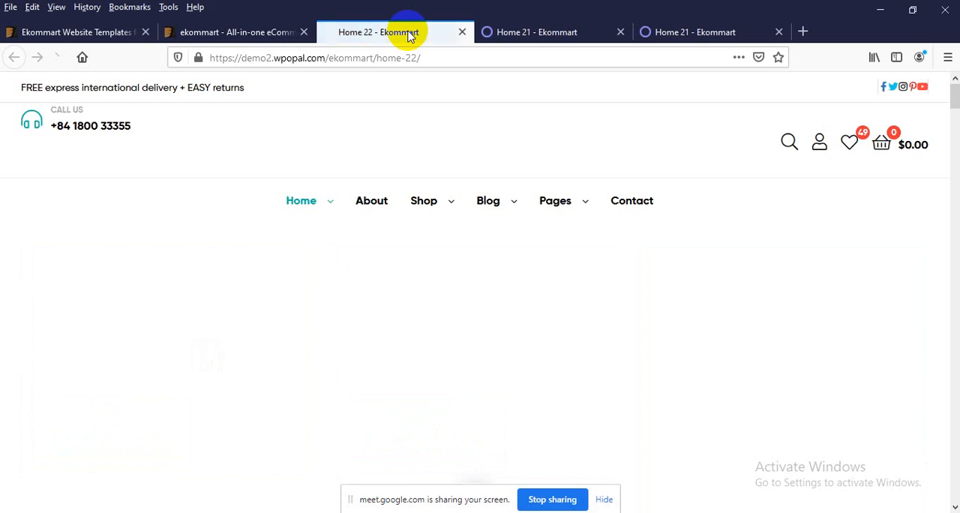
Step: Examine the Home 22 demo's Exclusive Designs banner and dismiss the purchase notification
scroll(337, 258, "down", 3)
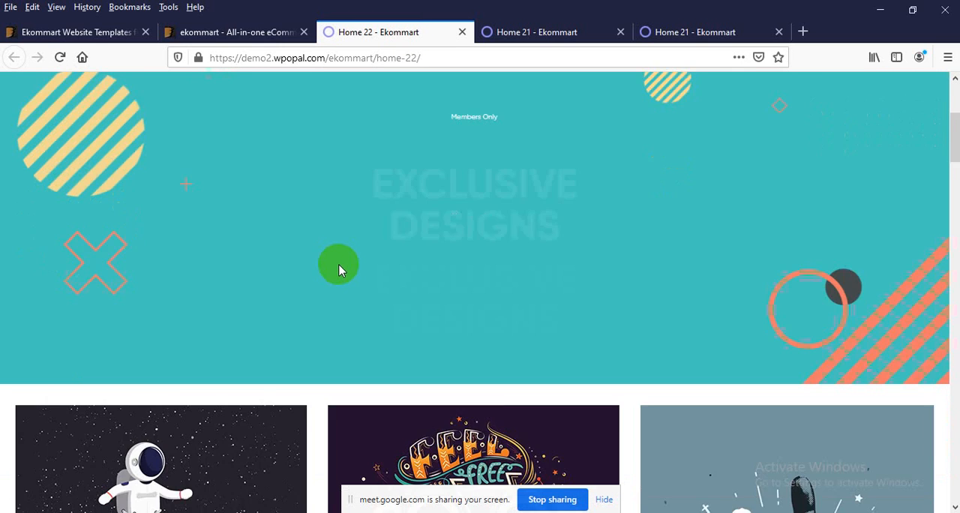
scroll(547, 297, "up", 2)
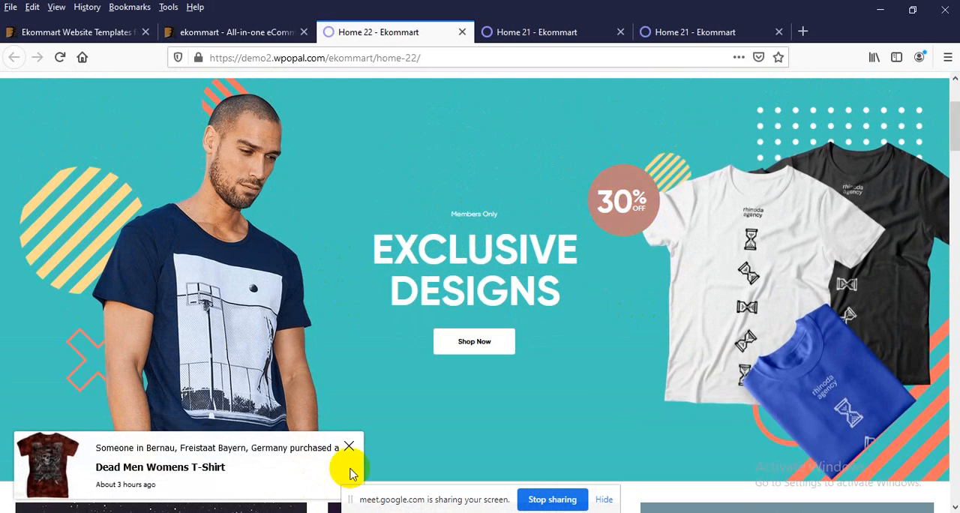
left_click(352, 450)
scroll(248, 450, "down", 2)
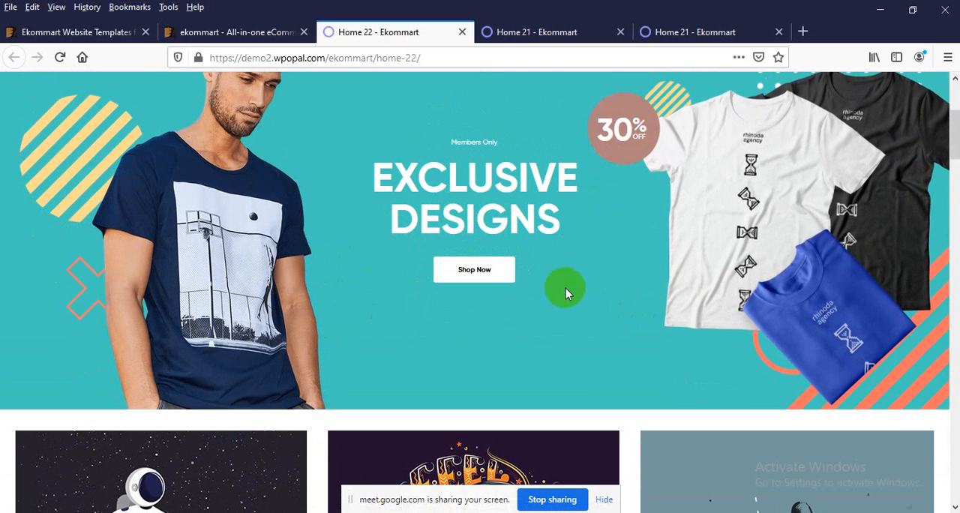
scroll(787, 322, "up", 2)
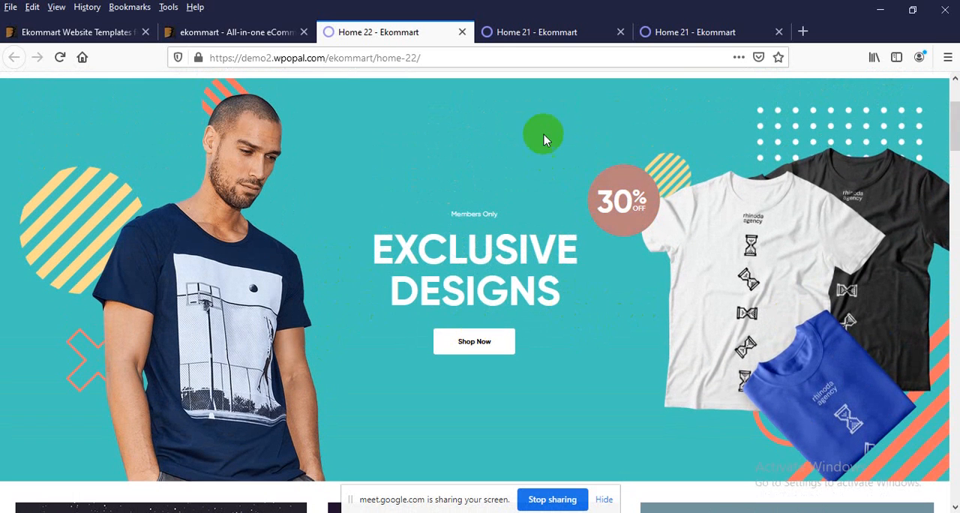
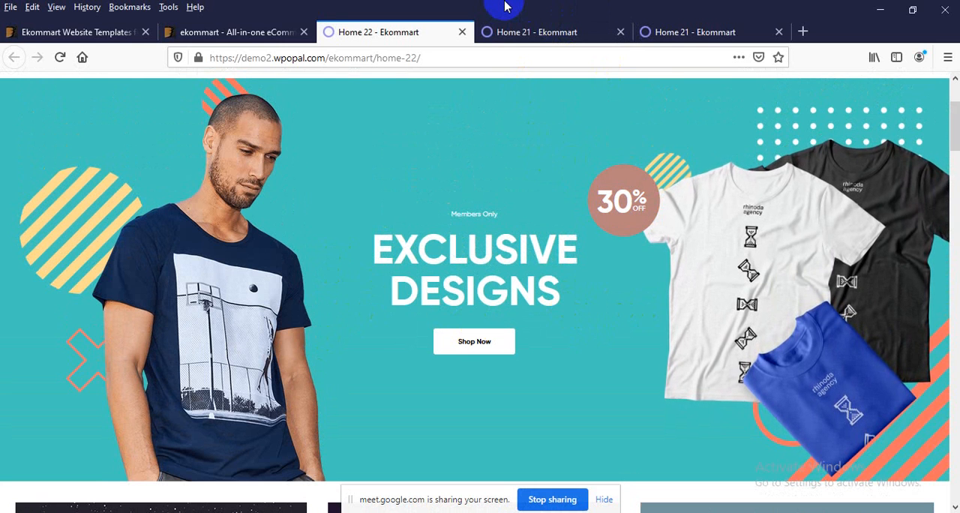
Step: Return to the ekommart ThemeForest preview and browse the pre-defined homepages from Home 23 through Home 4
left_click(208, 39)
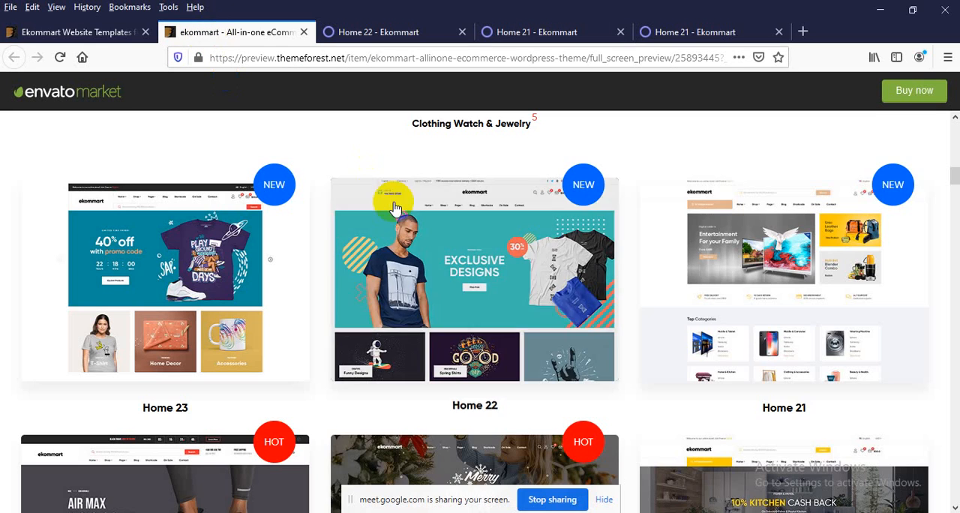
scroll(383, 221, "down", 5)
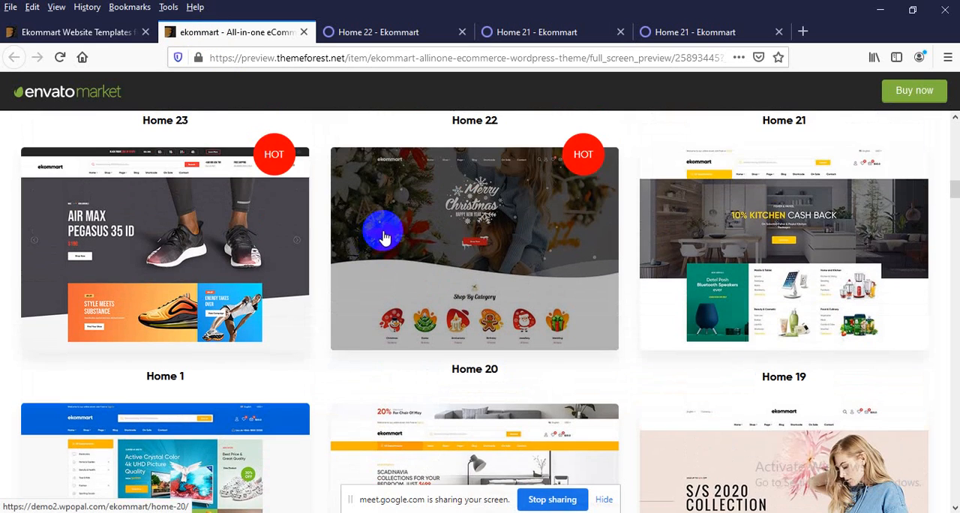
scroll(383, 238, "down", 3)
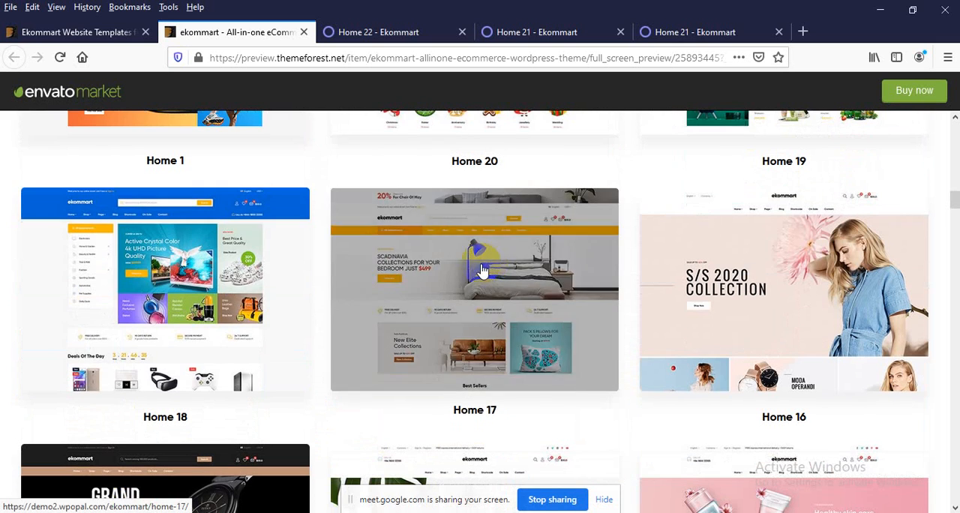
scroll(185, 283, "down", 1)
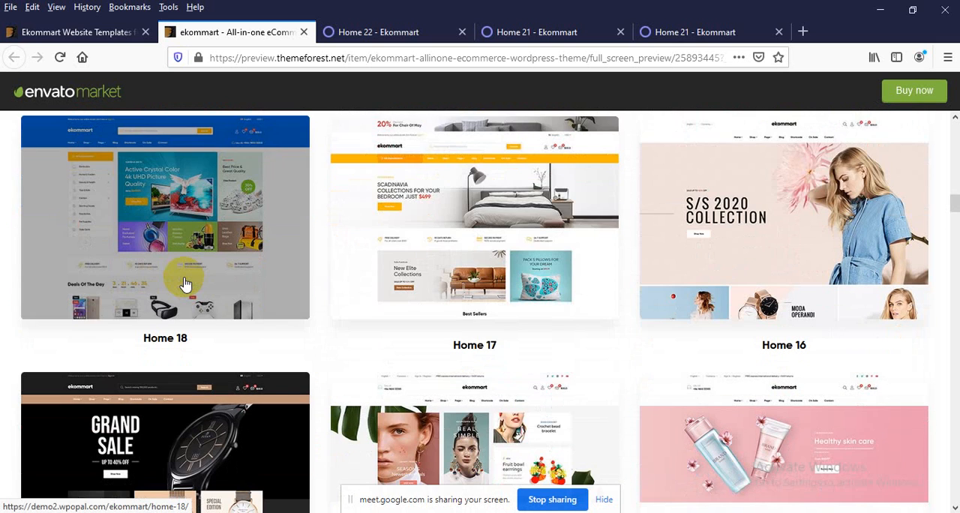
scroll(185, 284, "down", 2)
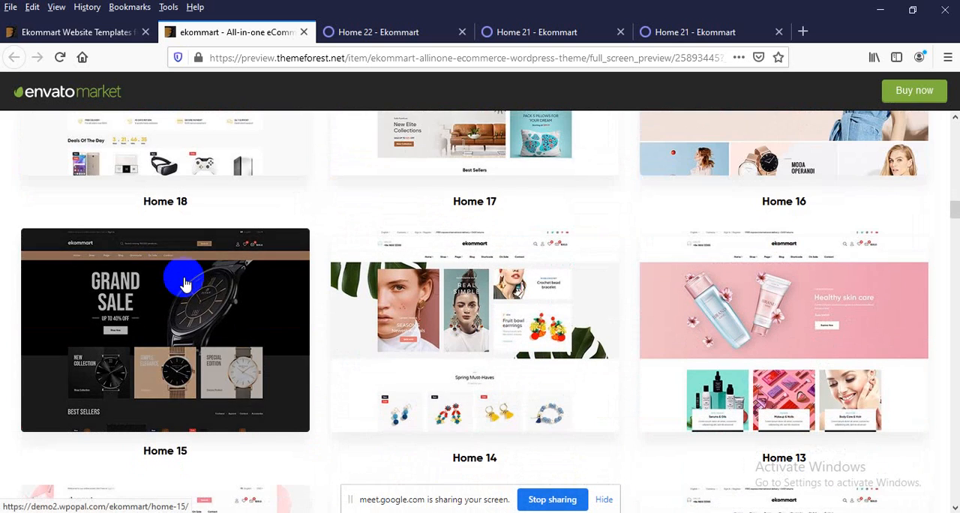
scroll(761, 323, "down", 3)
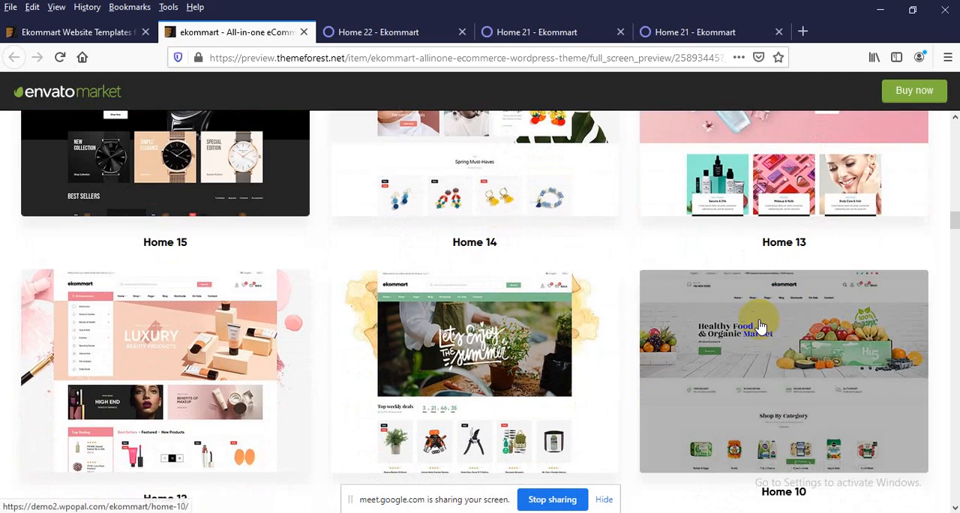
scroll(474, 315, "down", 2)
scroll(216, 262, "down", 3)
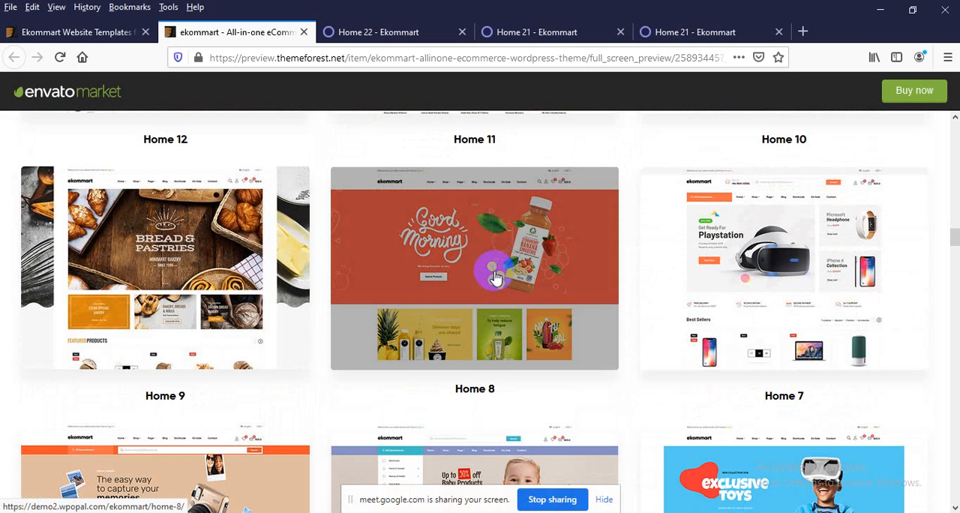
scroll(495, 278, "down", 1)
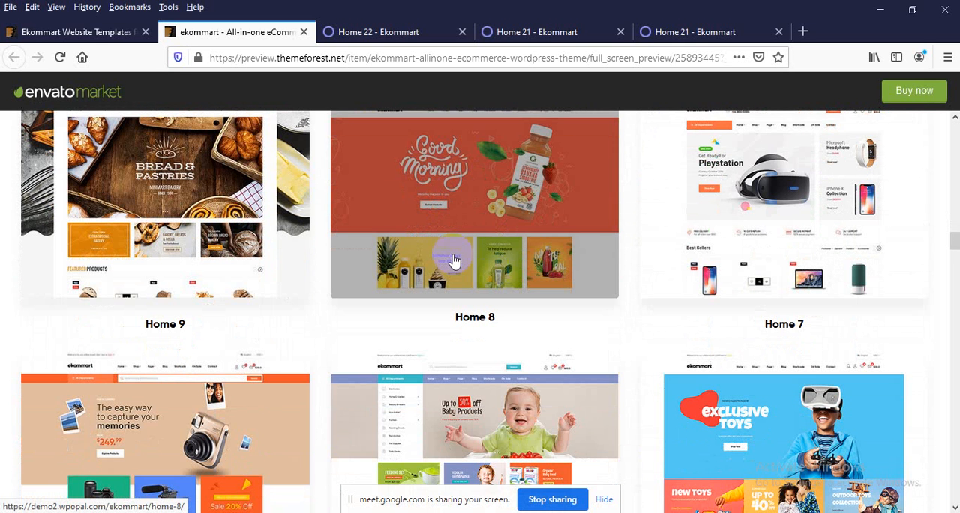
scroll(453, 264, "down", 2)
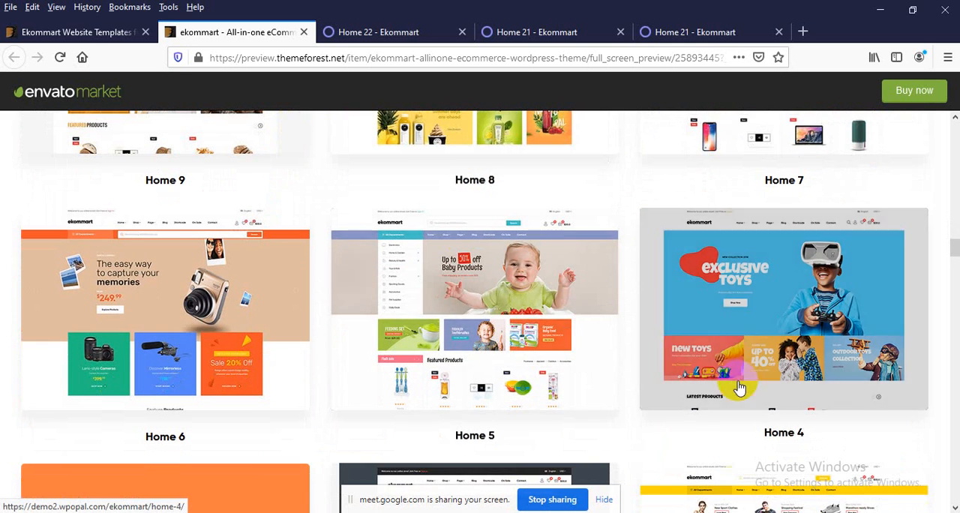
Step: Open the Home 4 demo in a new browser tab and switch to it
right_click(725, 328)
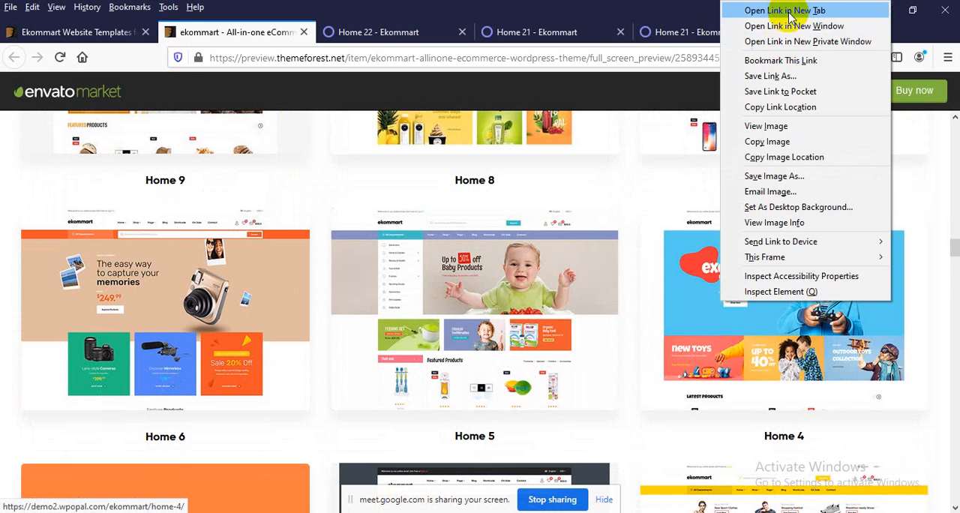
left_click(789, 12)
left_click(353, 31)
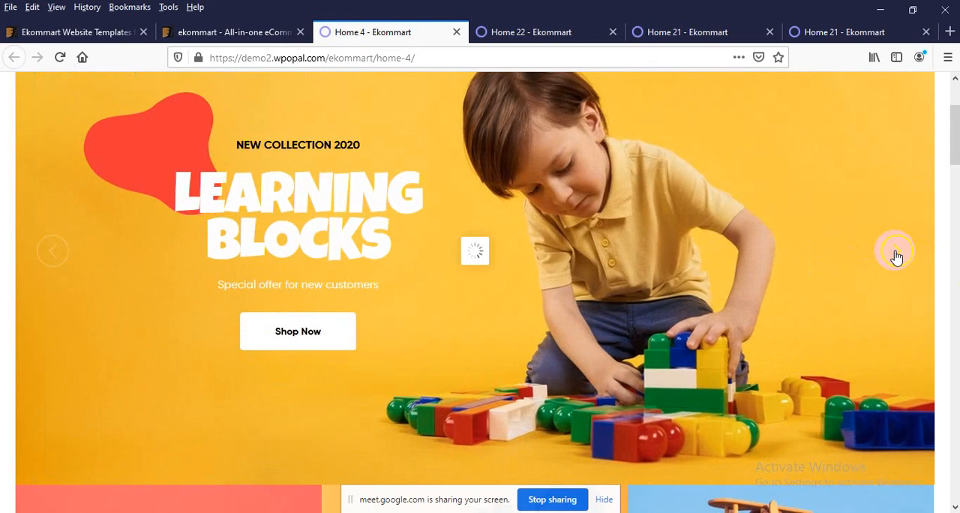
Step: Cycle through the Home 4 demo's Learning Blocks and Exclusive Toys banner slides
left_click(897, 255)
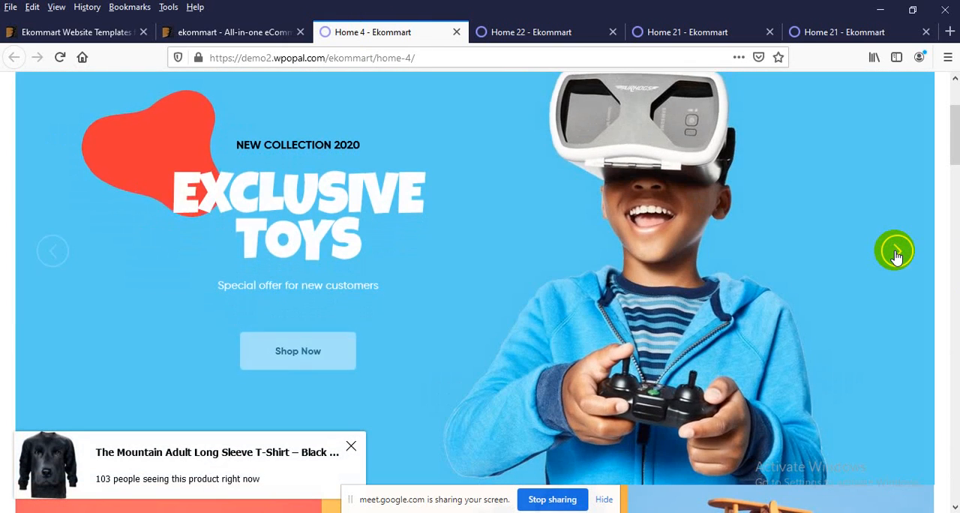
left_click(895, 254)
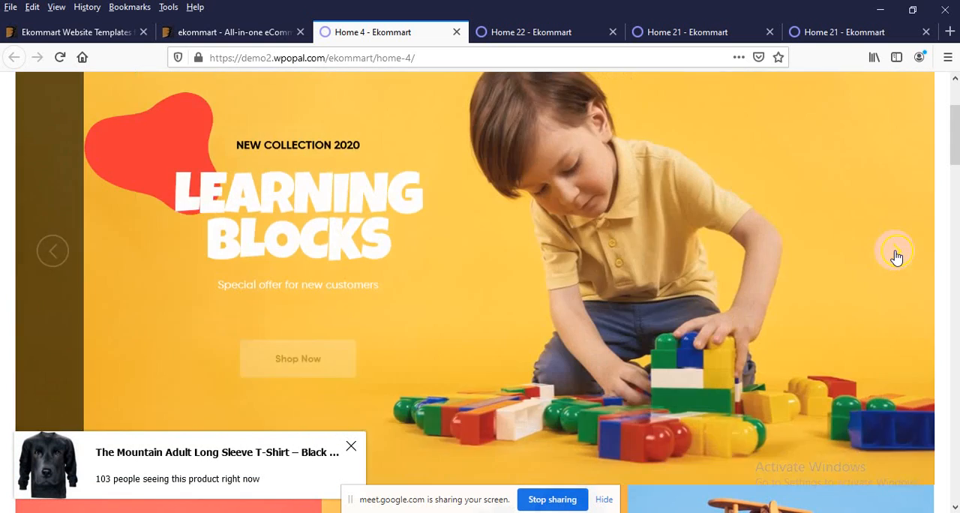
left_click(897, 255)
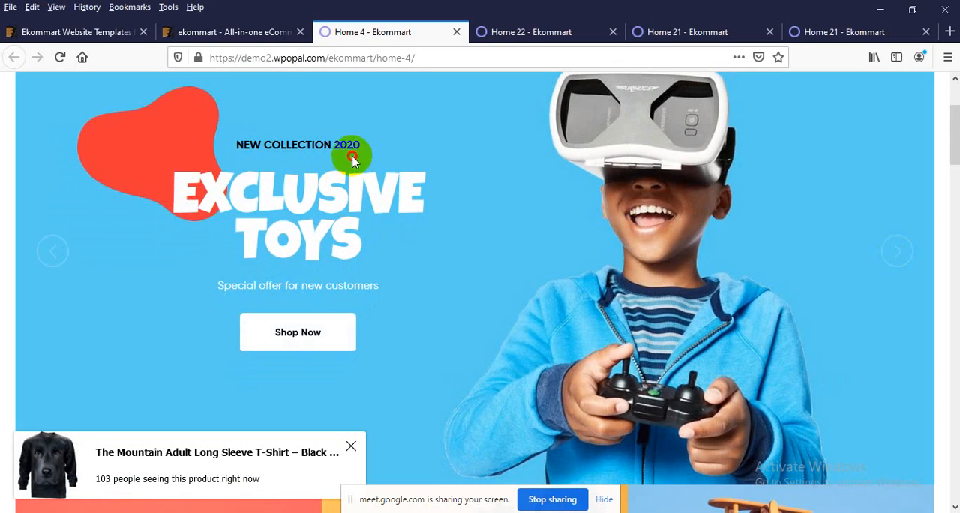
Step: Return to the ekommart ThemeForest preview, open the Home 3 demo in a new browser tab and switch to it
left_click(225, 30)
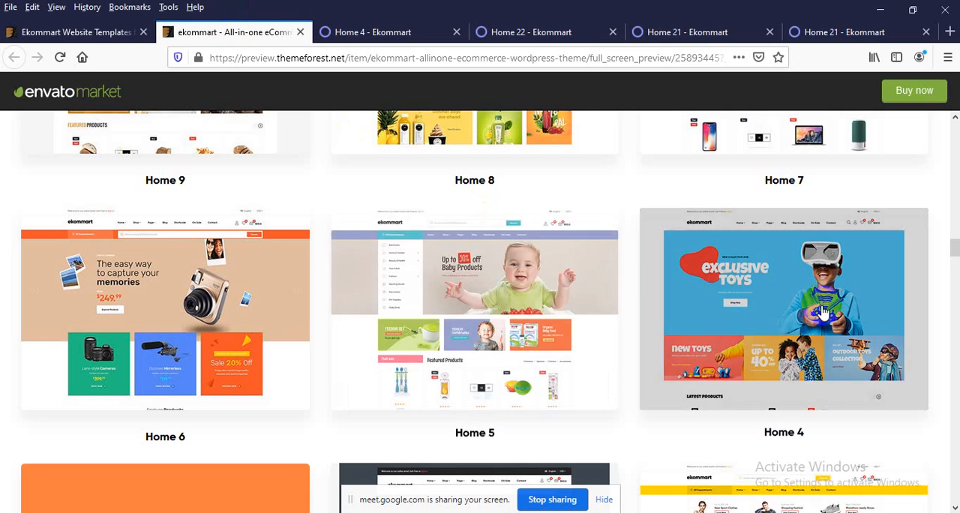
scroll(821, 310, "down", 1)
scroll(821, 310, "down", 2)
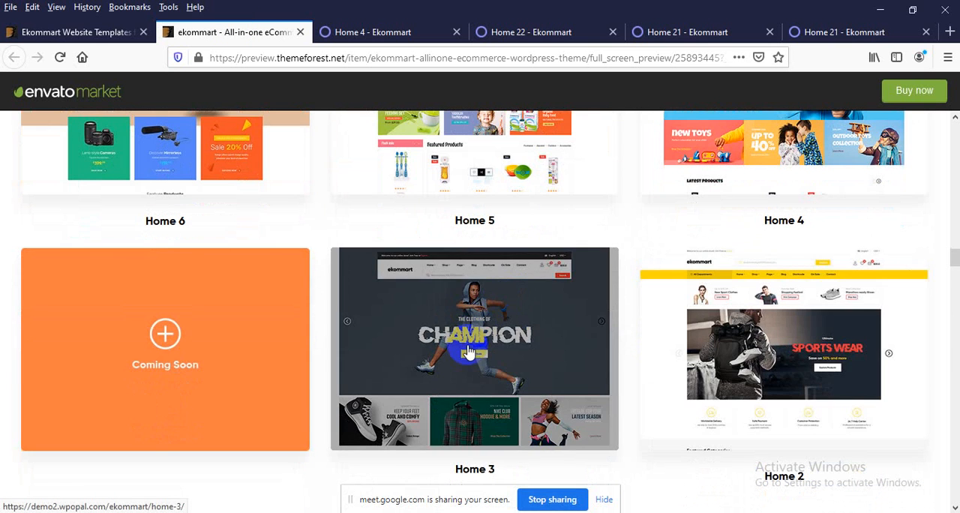
scroll(475, 330, "down", 2)
right_click(450, 298)
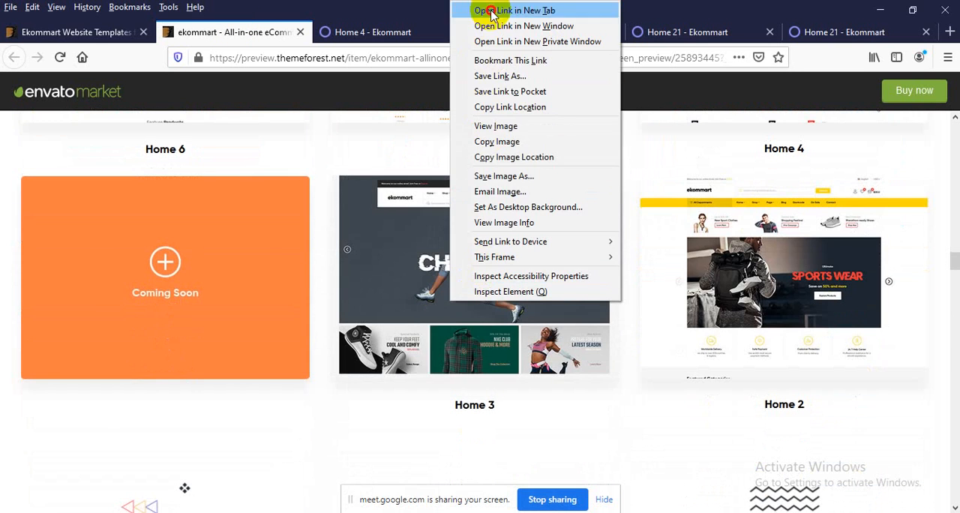
left_click(491, 10)
left_click(351, 33)
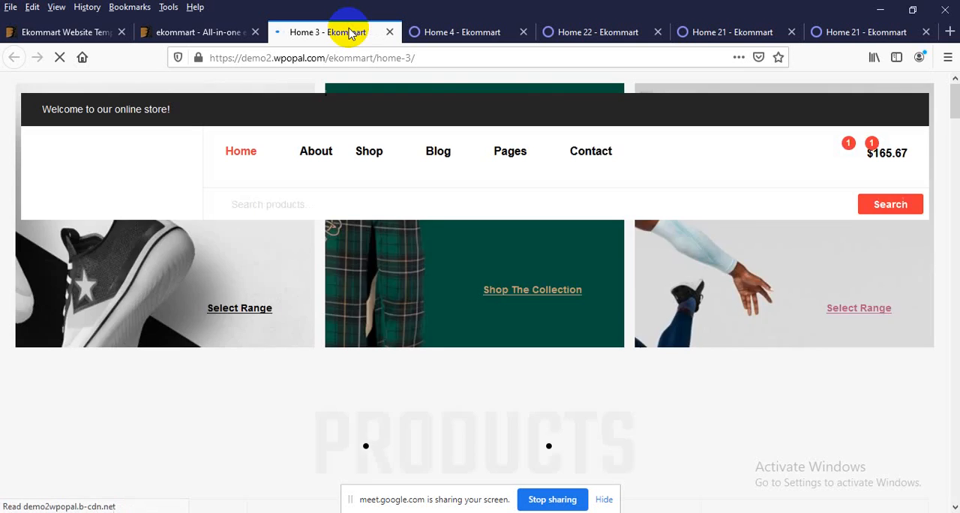
mouse_move(395, 193)
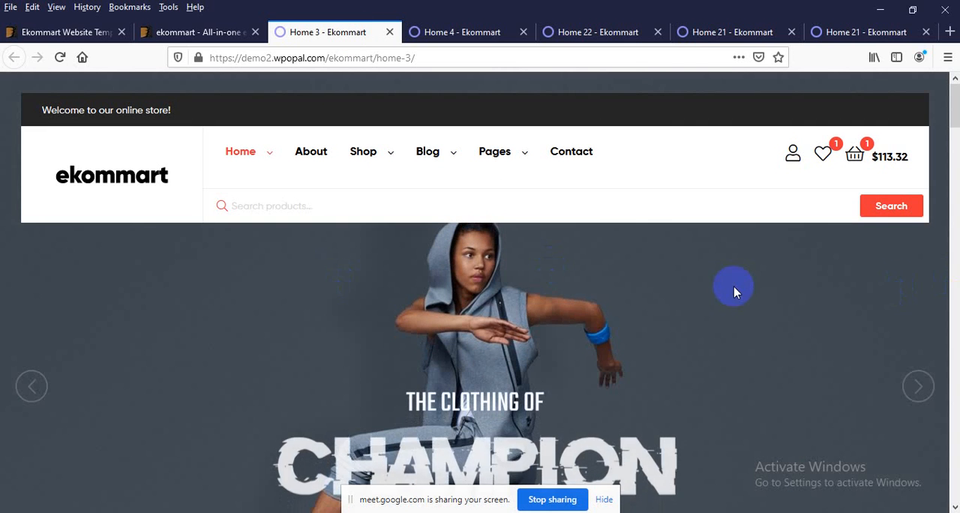
Step: Examine the Home 3 demo's header and cycle through its main banner slides
scroll(706, 287, "down", 1)
scroll(793, 307, "up", 1)
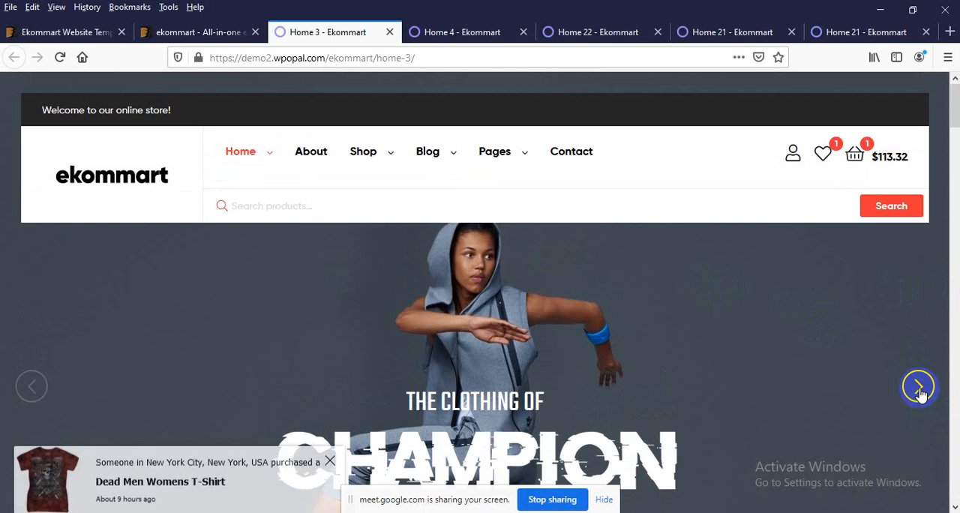
left_click(920, 388)
scroll(621, 300, "down", 3)
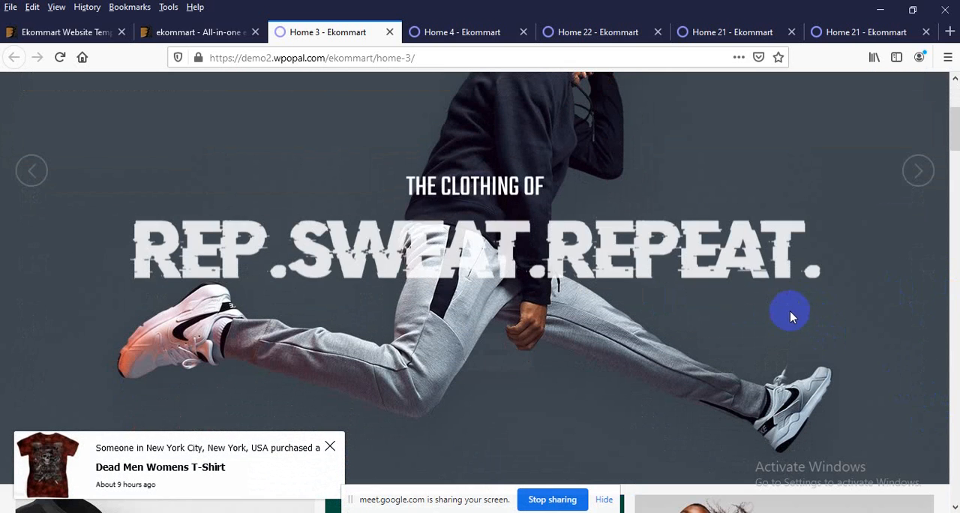
left_click(916, 172)
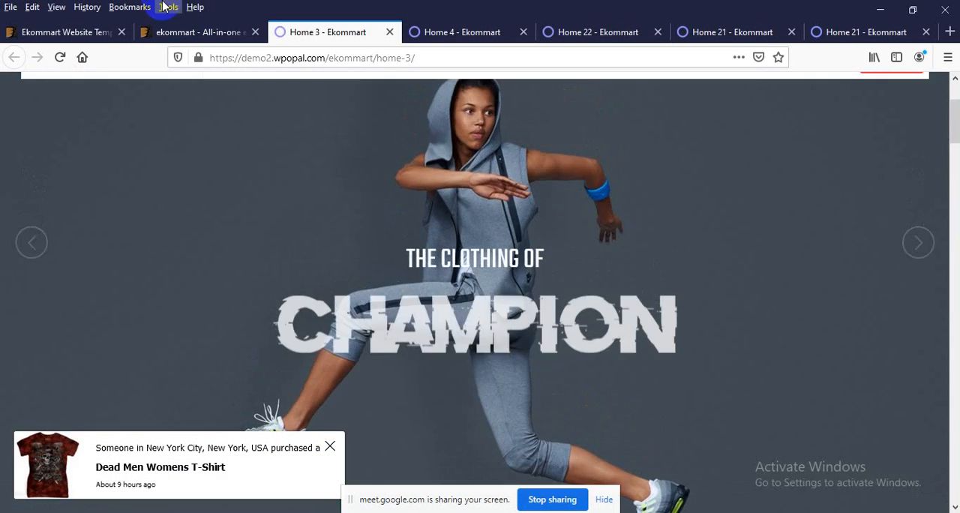
Step: Return to the ekommart ThemeForest preview, open the Home 8 demo in a new browser tab and switch to it
left_click(186, 32)
scroll(267, 209, "down", 5)
scroll(268, 221, "up", 10)
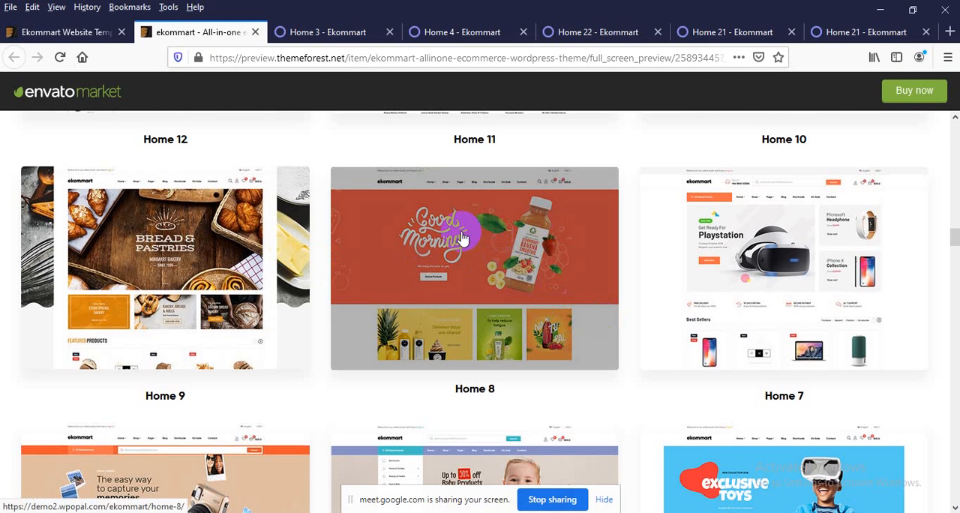
right_click(462, 239)
left_click(504, 242)
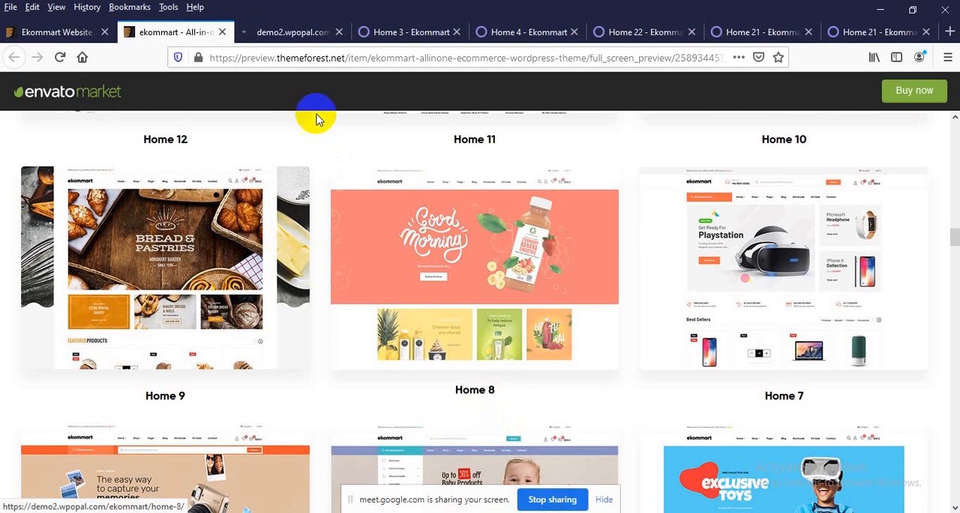
left_click(293, 37)
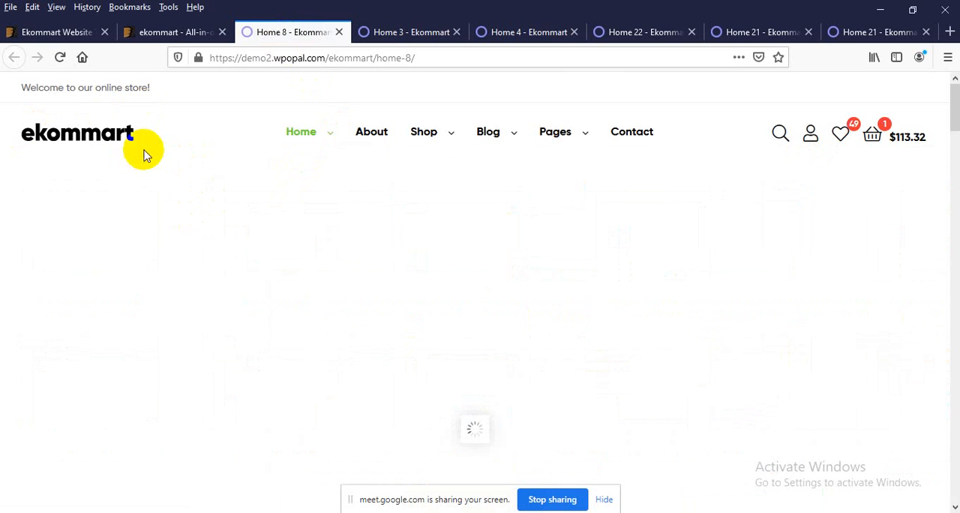
Step: Examine the Home 8 demo's Good Morning banner slides and its page header
scroll(275, 287, "down", 1)
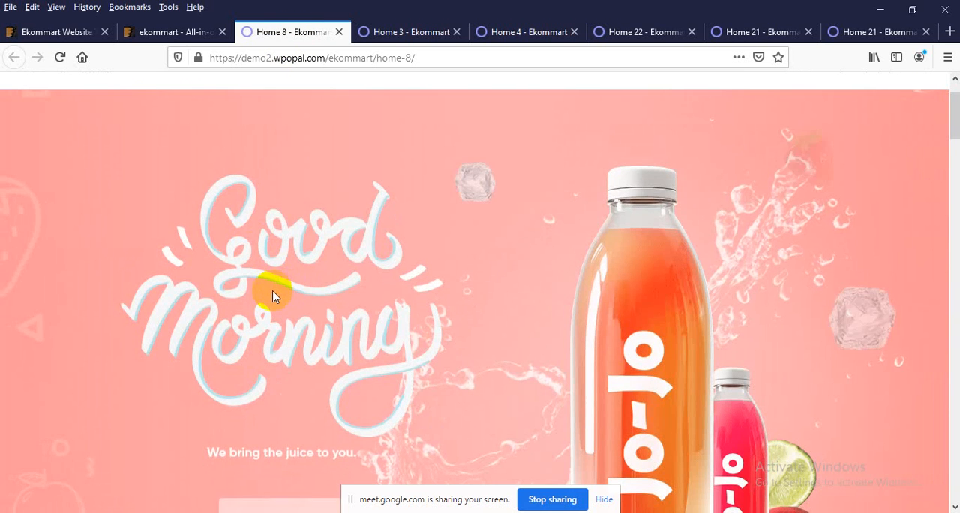
scroll(825, 345, "down", 2)
scroll(405, 427, "down", 1)
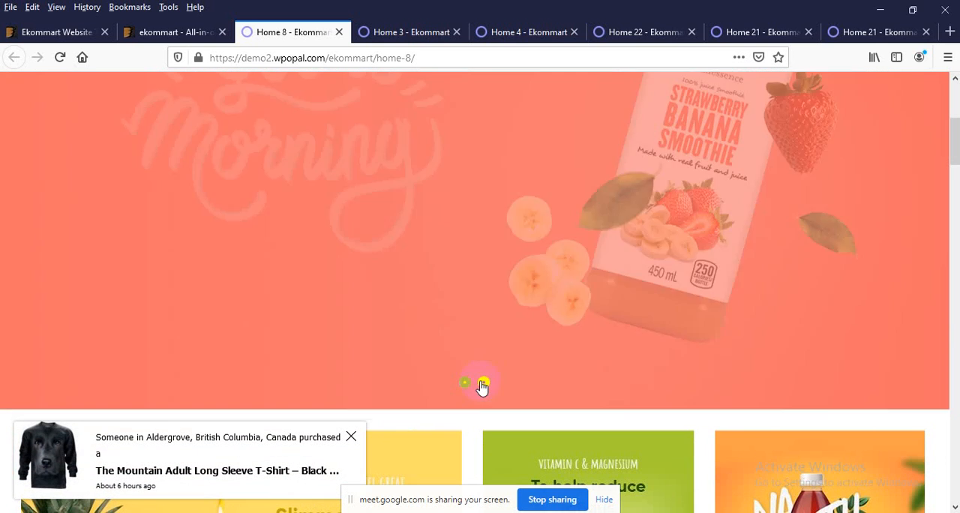
scroll(473, 374, "up", 1)
scroll(457, 337, "up", 1)
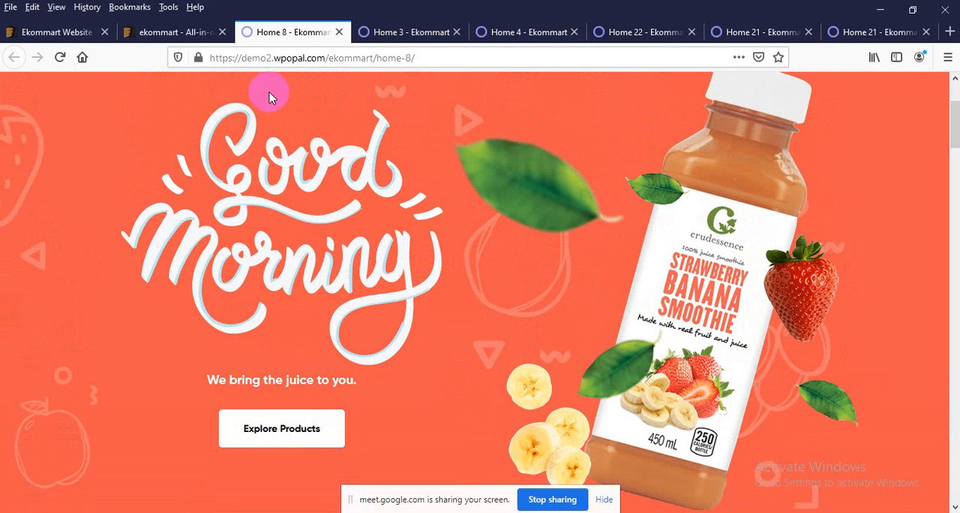
scroll(286, 192, "up", 1)
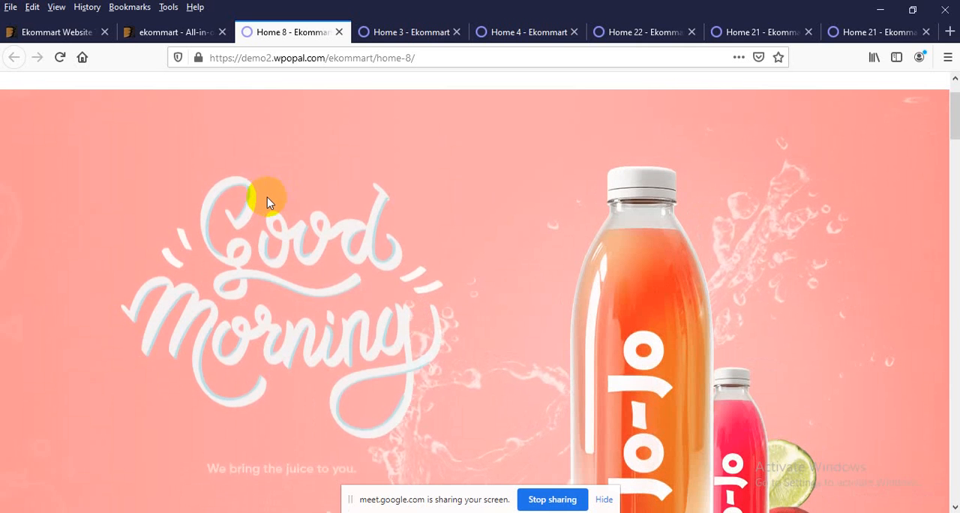
scroll(375, 198, "up", 1)
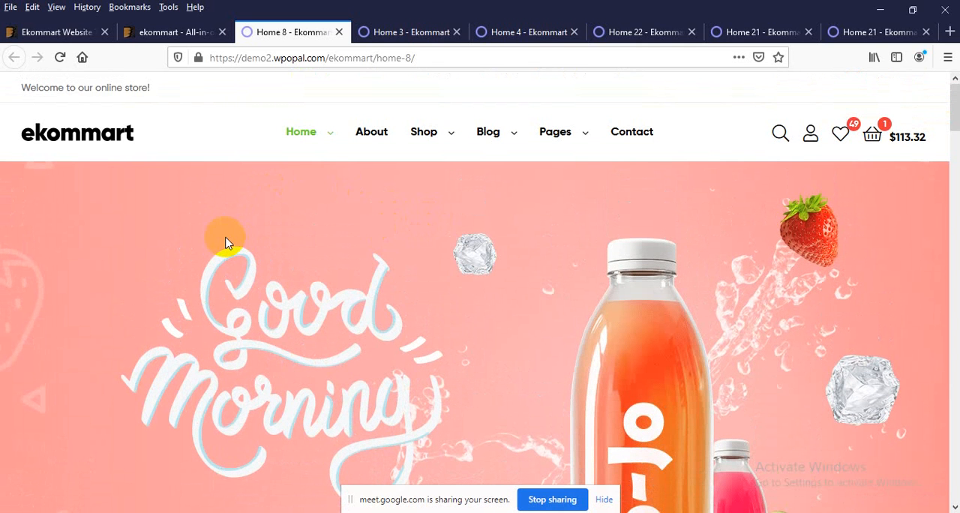
Step: Compare the Home 8 thumbnail in the ThemeForest preview with its live demo, and advance the demo's Featured Products carousel
left_click(184, 32)
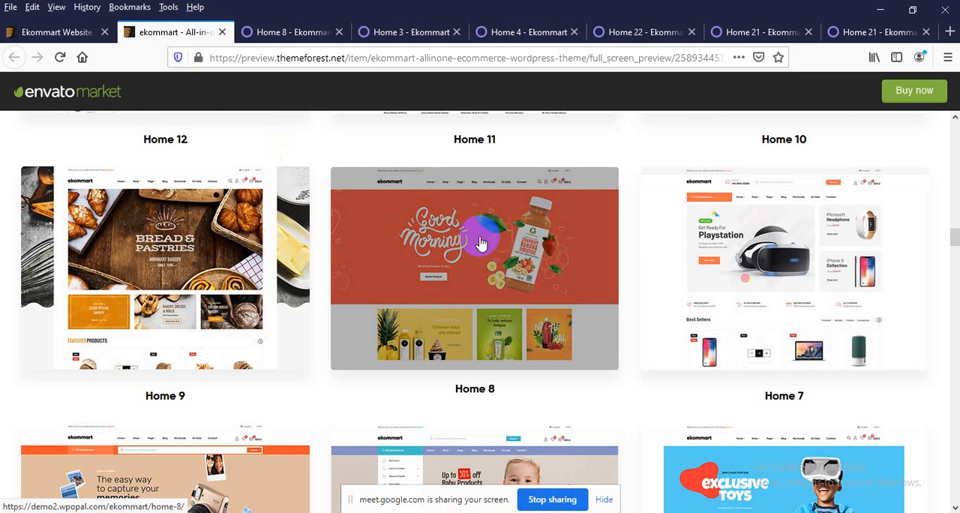
left_click(286, 33)
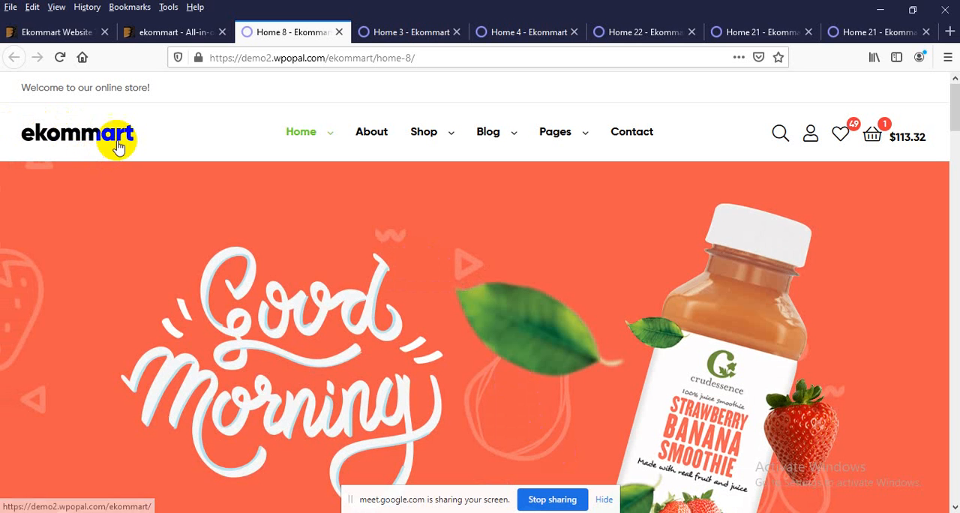
scroll(182, 267, "down", 8)
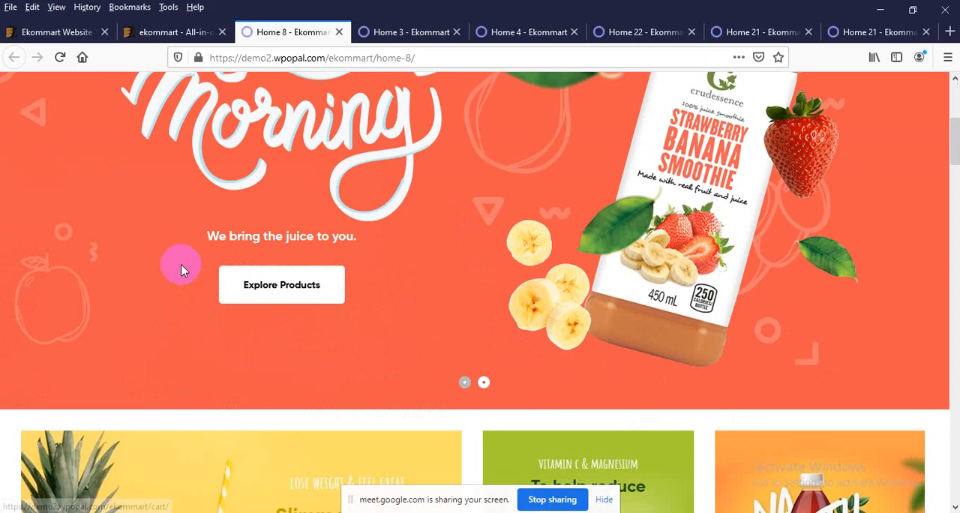
scroll(182, 267, "down", 2)
scroll(677, 165, "down", 4)
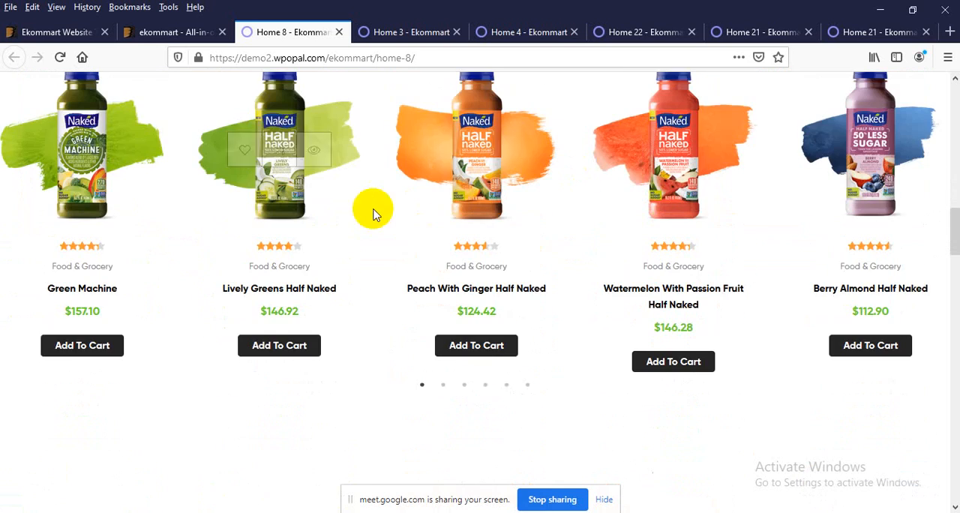
left_click_drag(571, 189, 351, 188)
scroll(481, 241, "up", 3)
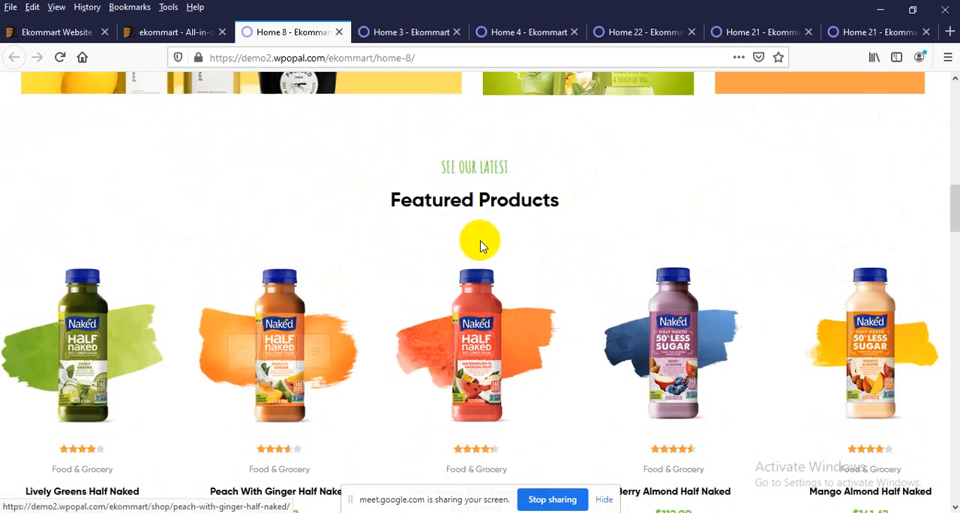
Step: Examine the rest of the Home 8 demo from Featured Products down to the footer, and return to its header
scroll(477, 241, "down", 7)
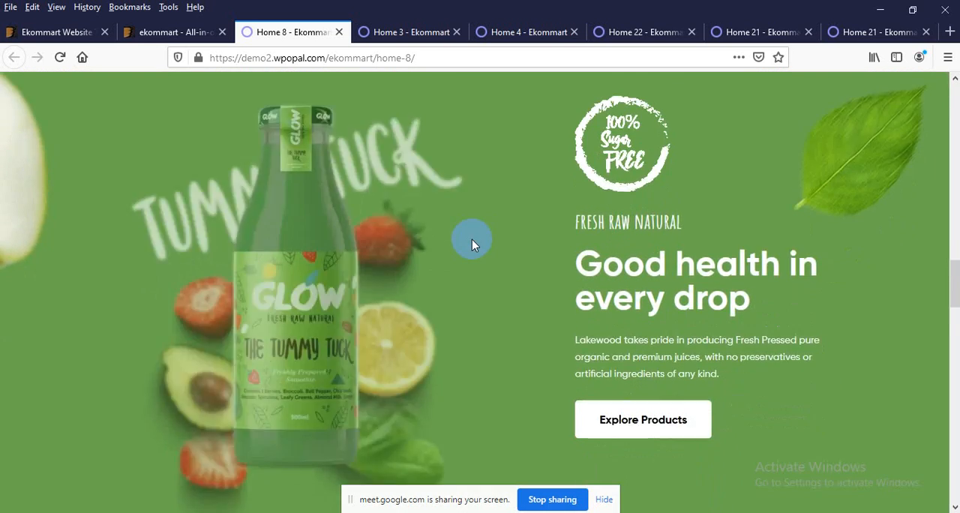
scroll(472, 245, "down", 3)
scroll(465, 334, "down", 10)
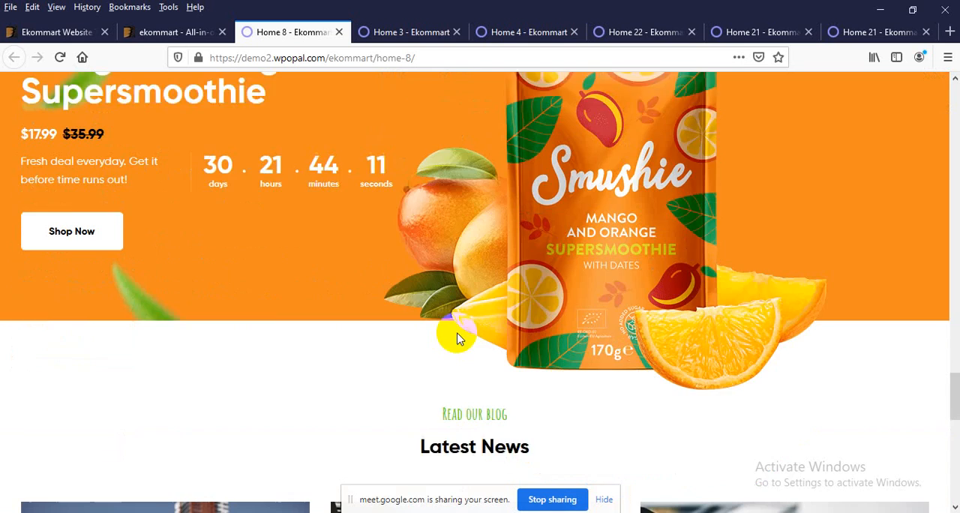
scroll(449, 333, "down", 9)
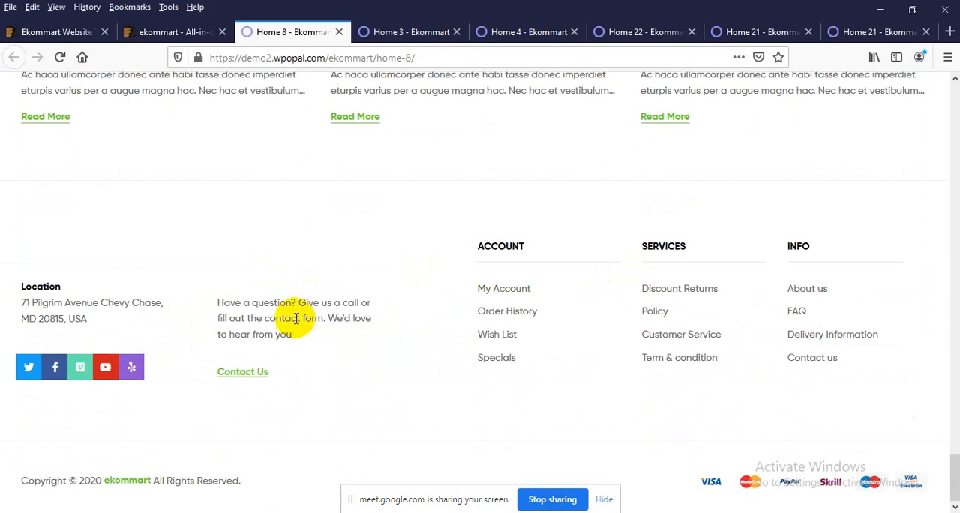
scroll(296, 318, "up", 19)
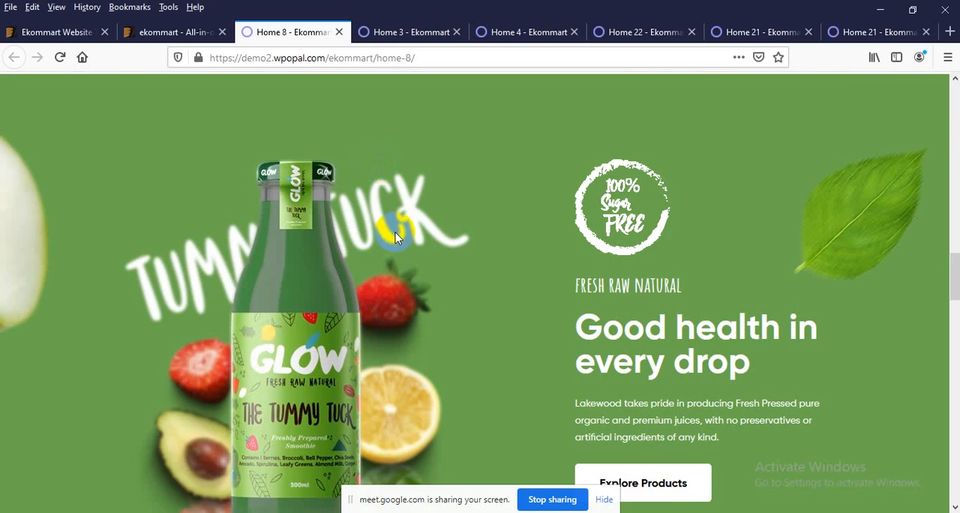
scroll(395, 233, "up", 10)
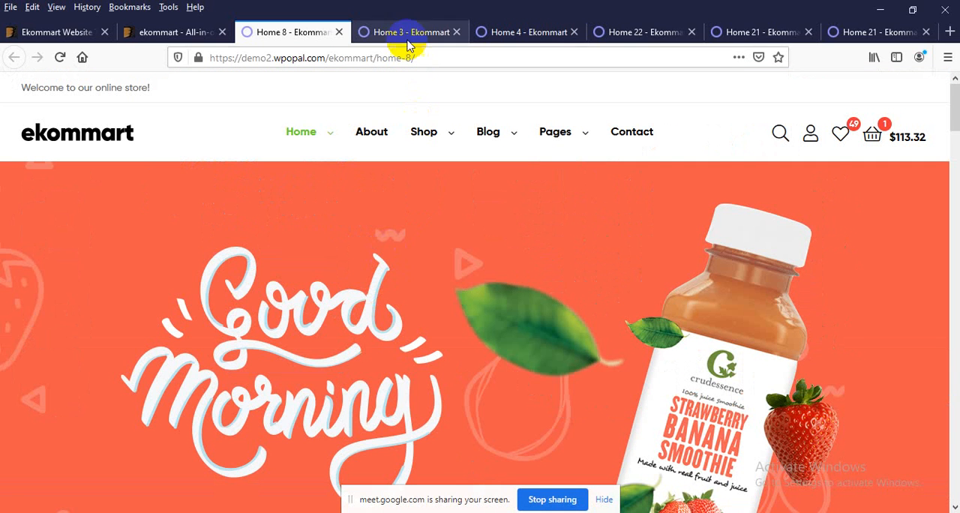
Step: Close the open demo tabs except Home 8, and load wordpress.org/download in a new browser tab
left_click(455, 34)
left_click(456, 34)
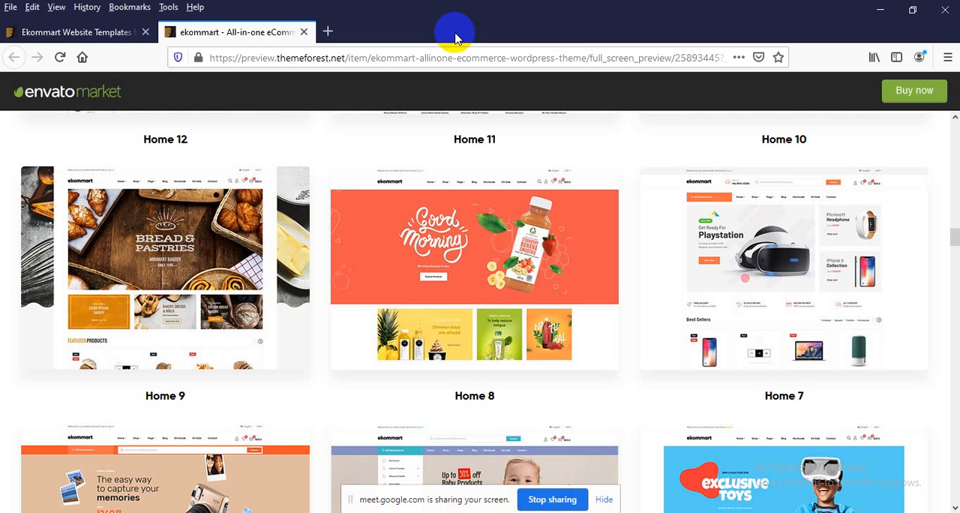
key("ctrl+shift+t")
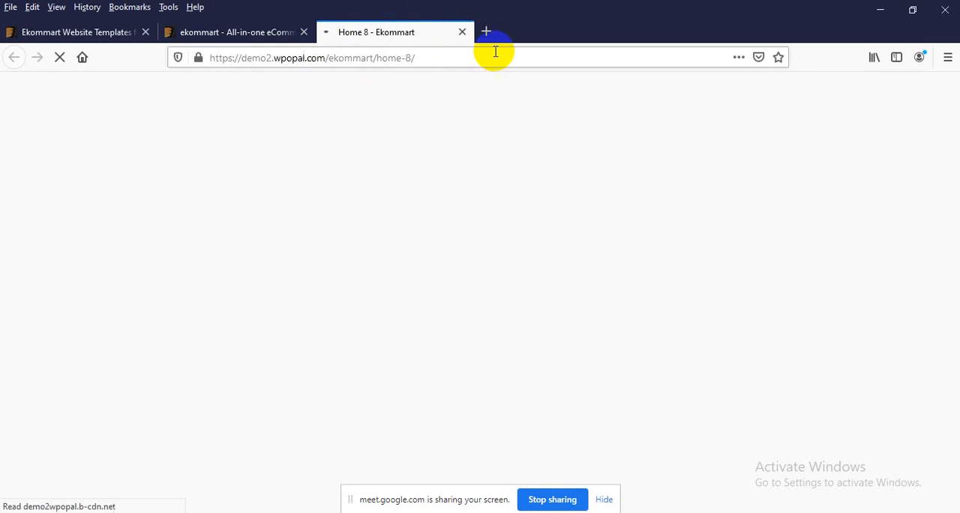
left_click(488, 33)
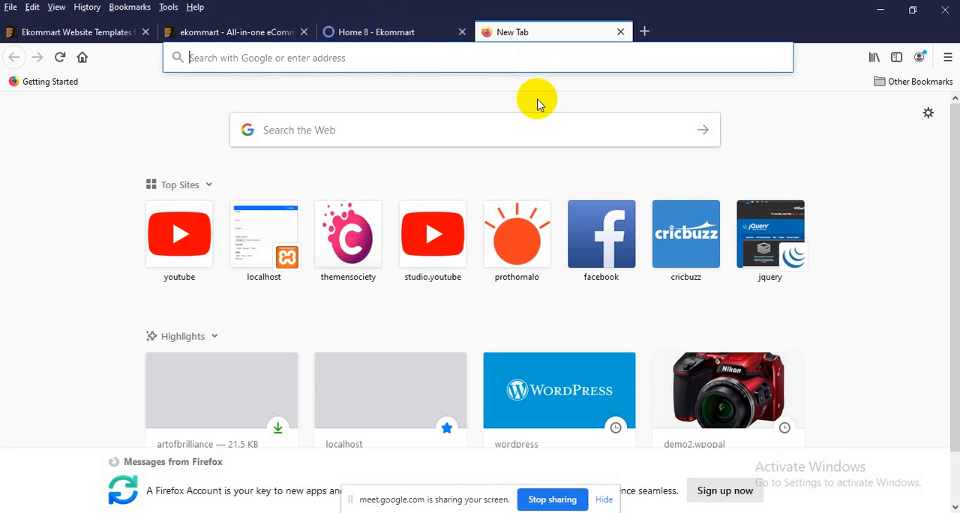
type("wordpress.org/")
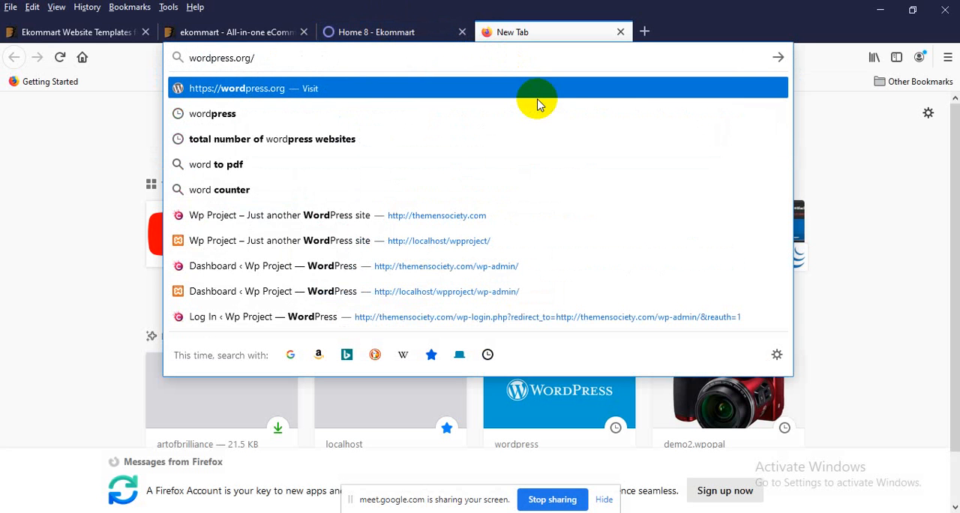
type("download/")
key("Return")
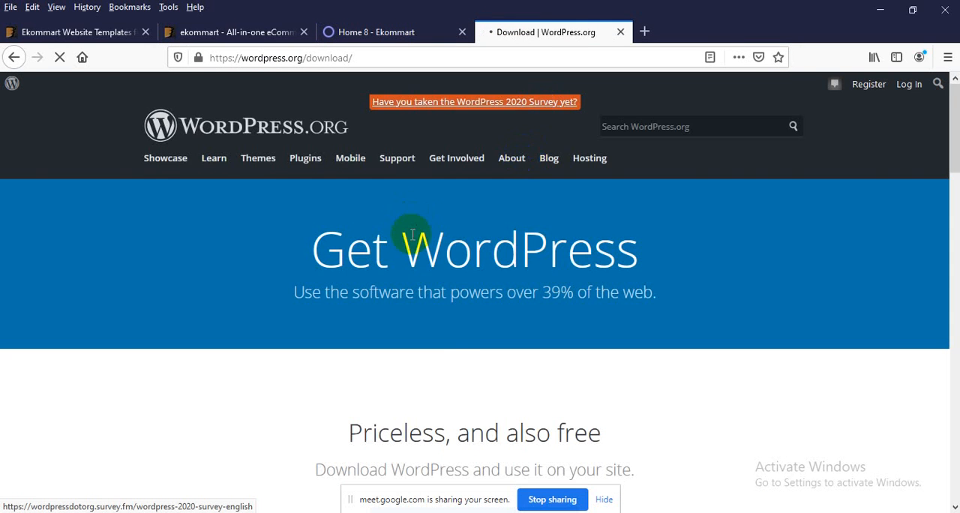
Step: Download WordPress 5.6 and save the wordpress-5.6.zip file
scroll(440, 287, "down", 1)
scroll(440, 287, "down", 1)
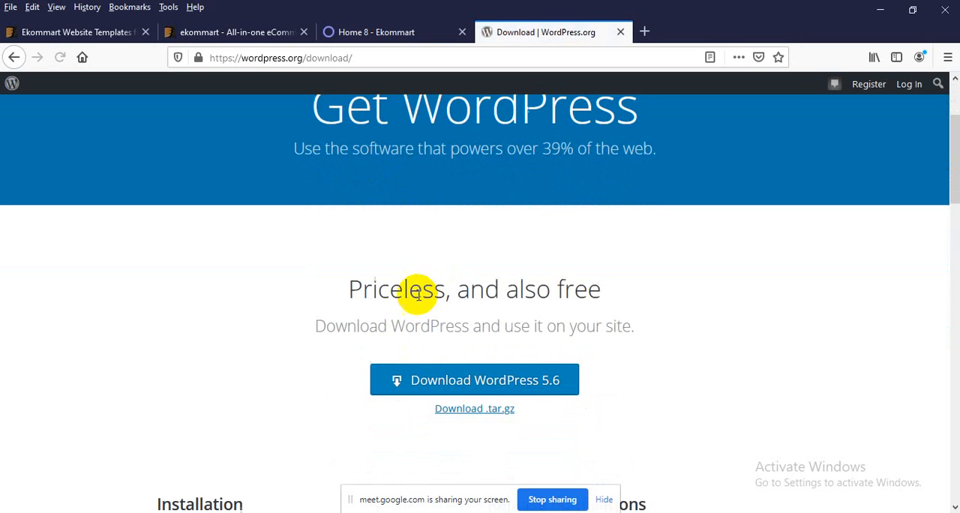
left_click(431, 377)
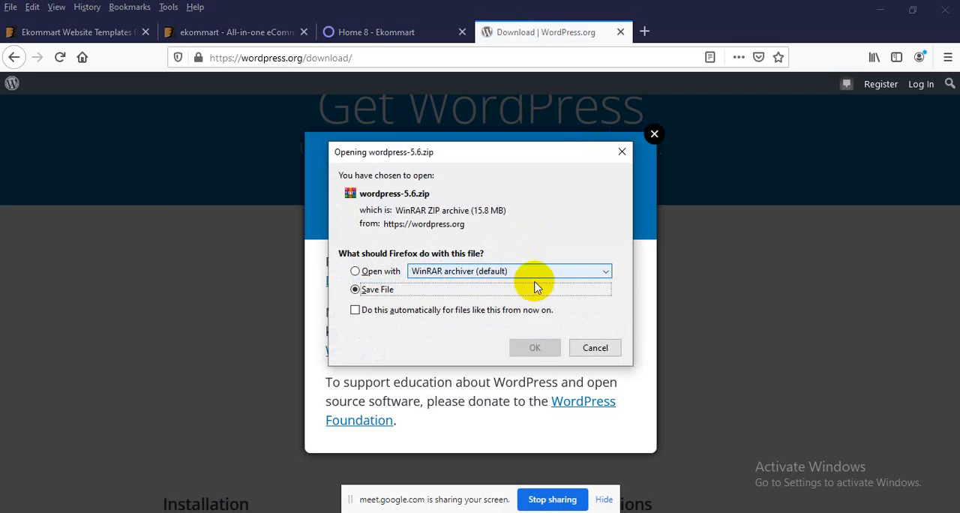
left_click(535, 349)
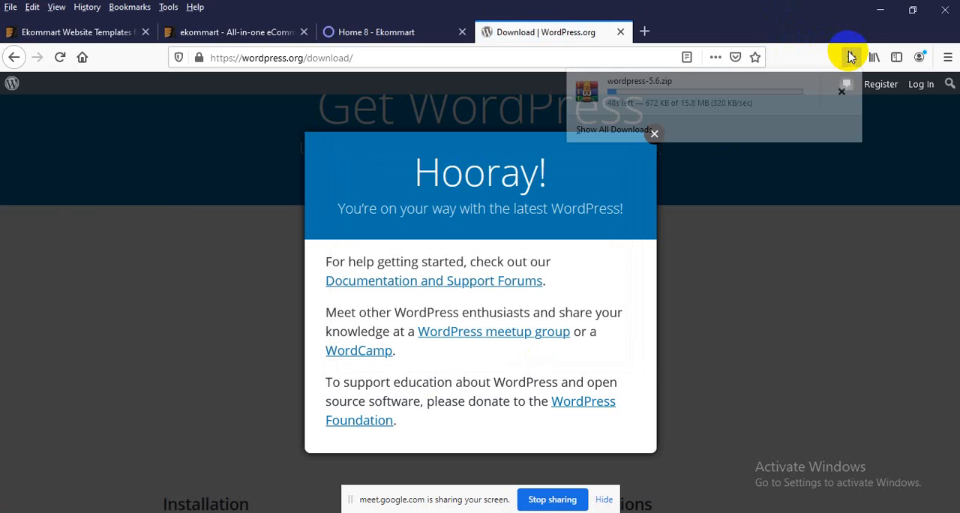
Step: Minimize the open windows, launch the XAMPP Control Panel from the desktop, and start Apache and MySQL
left_click(880, 9)
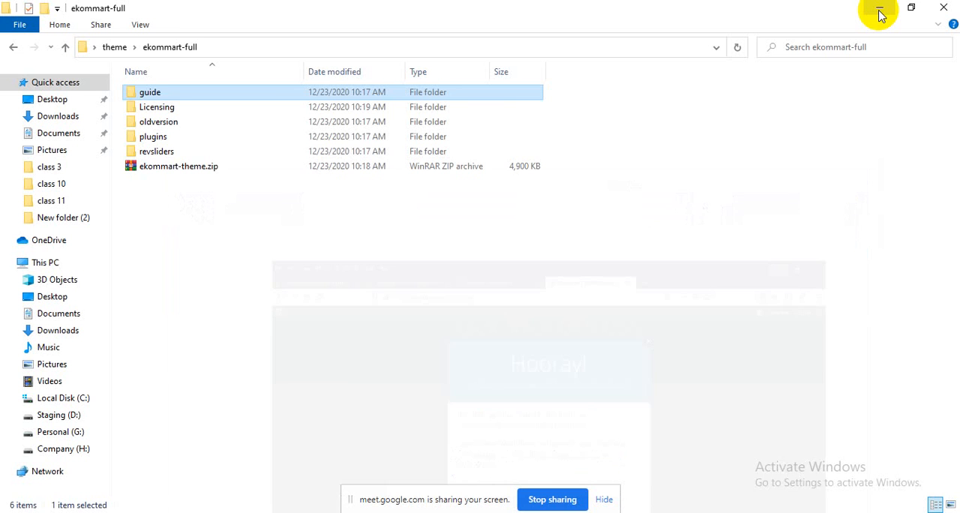
left_click(879, 11)
left_click(879, 9)
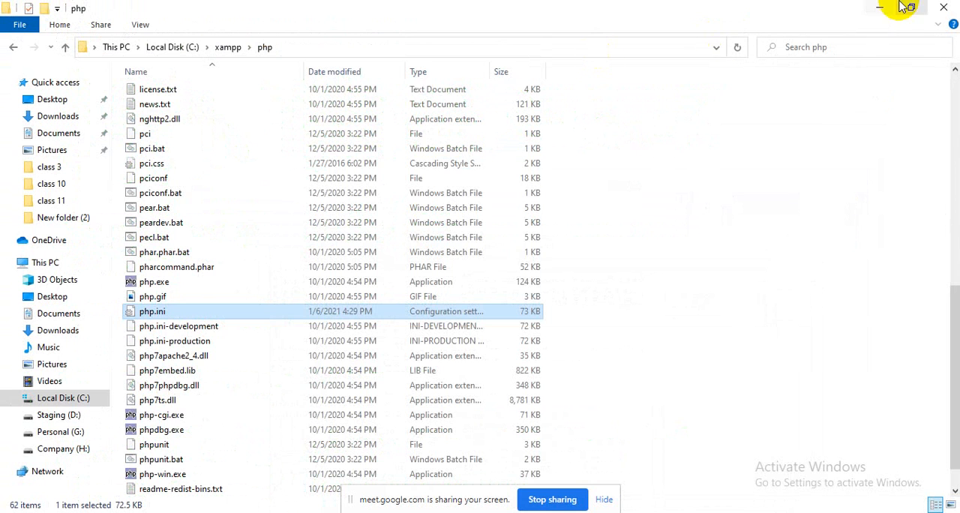
left_click(877, 9)
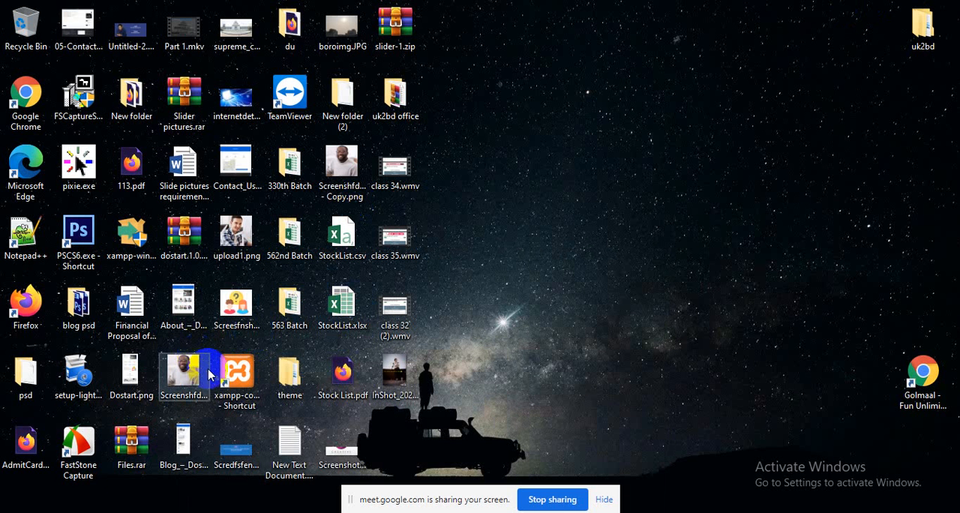
double_click(237, 375)
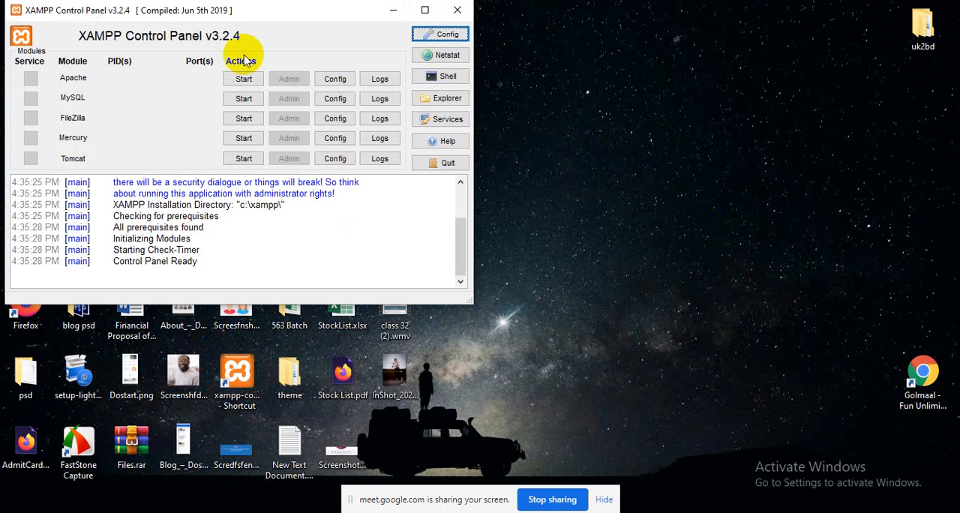
left_click(243, 78)
left_click(240, 99)
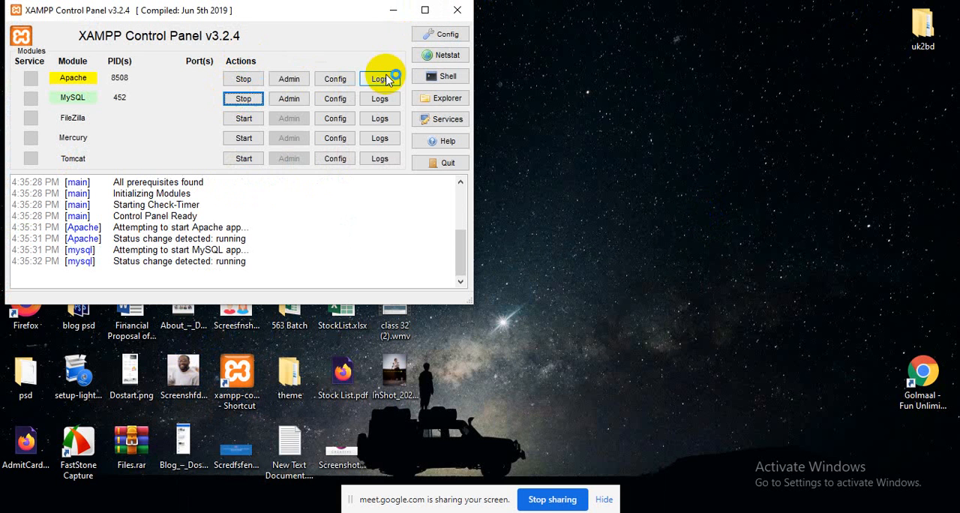
Step: Refresh the desktop and close the XAMPP Control Panel window
right_click(535, 45)
left_click(570, 86)
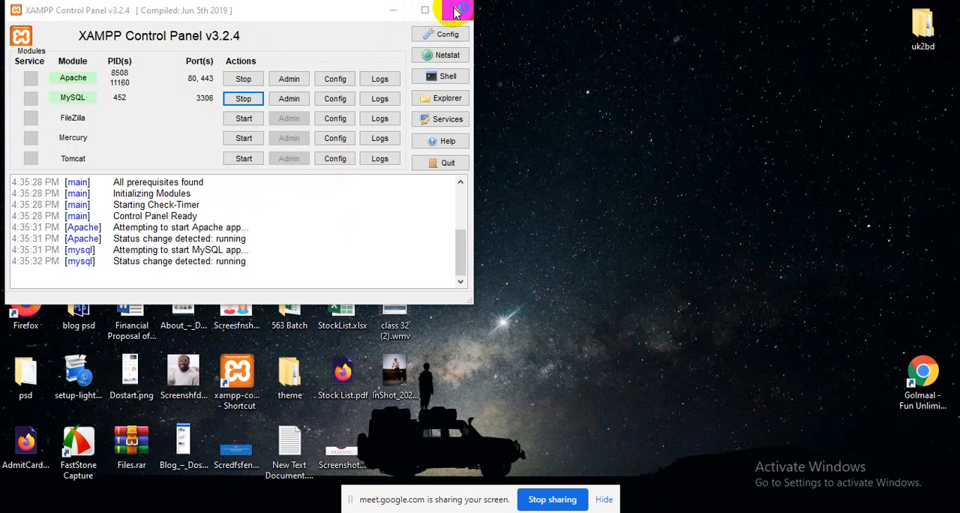
right_click(652, 113)
left_click(663, 155)
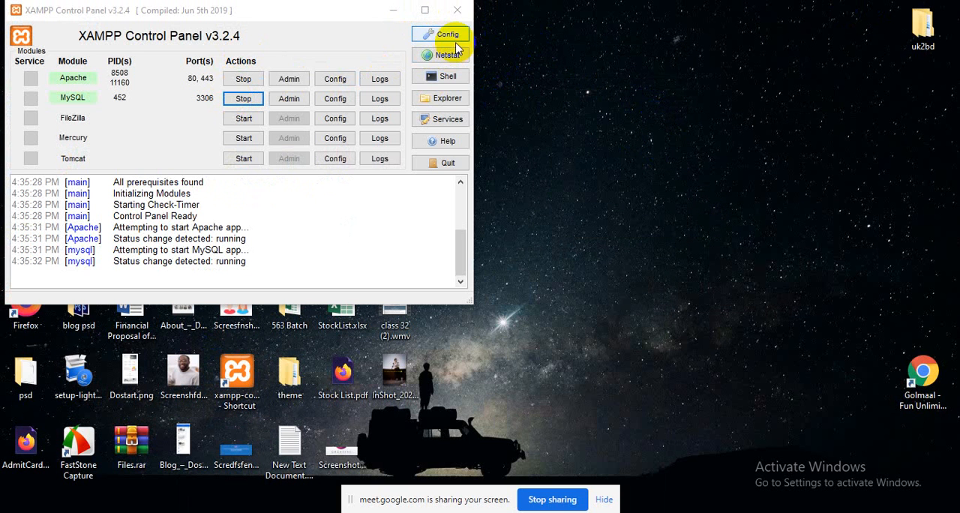
left_click(457, 10)
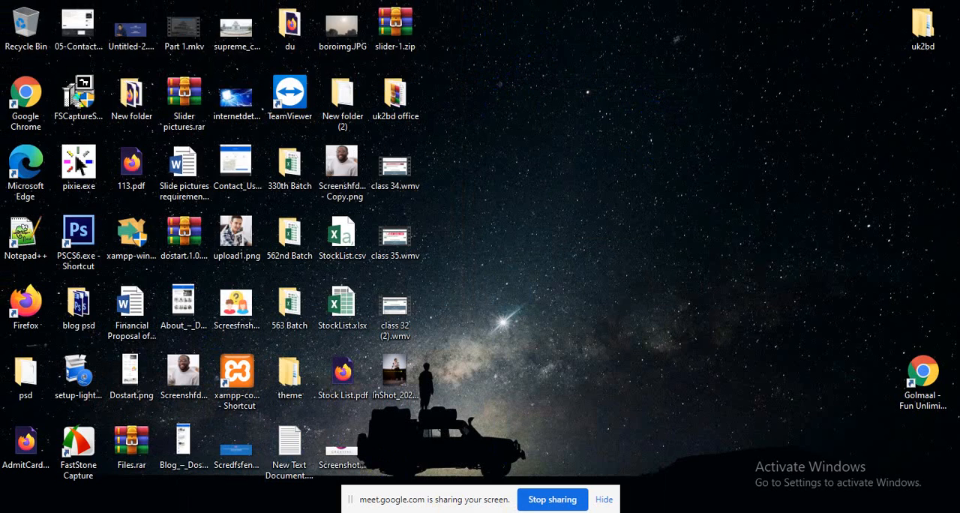
Step: Switch to the File Explorer window showing the php folder and go to the C:\xampp\htdocs folder
left_click(262, 511)
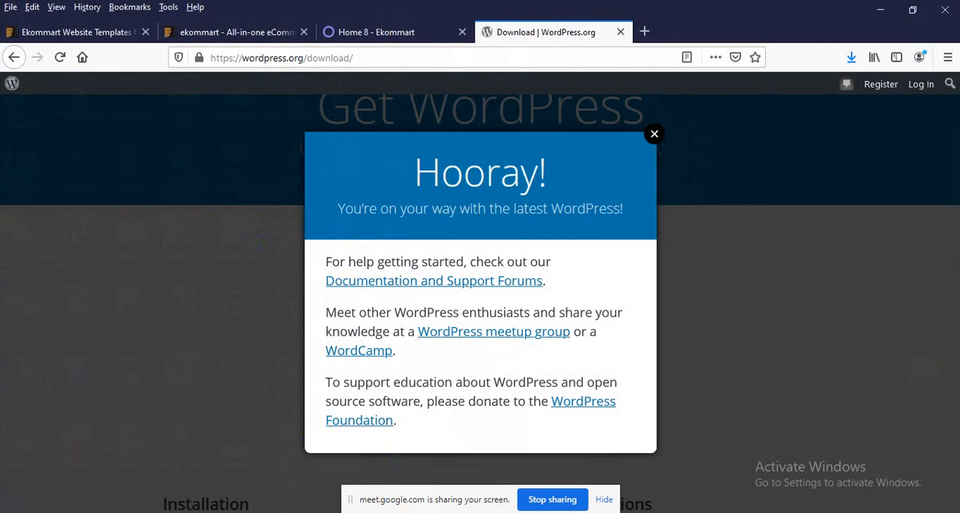
mouse_move(360, 512)
left_click(424, 469)
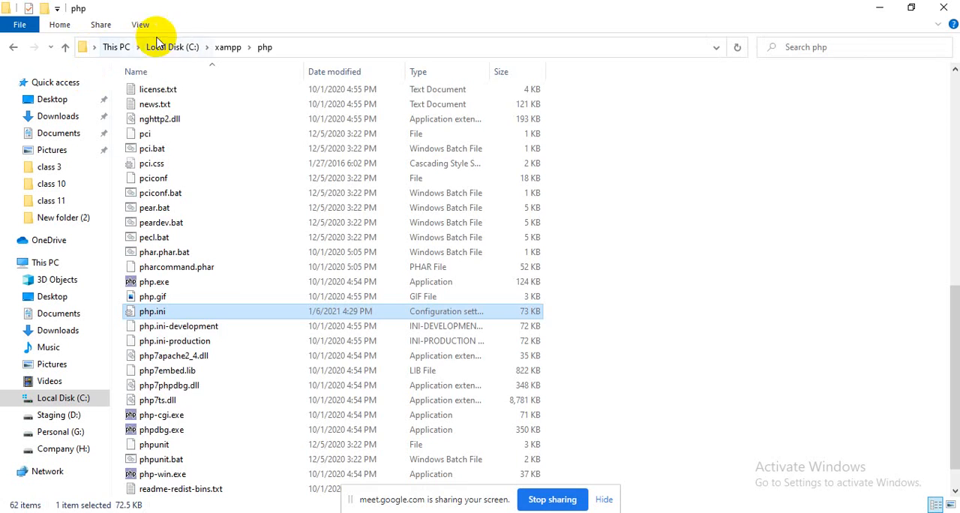
left_click(184, 47)
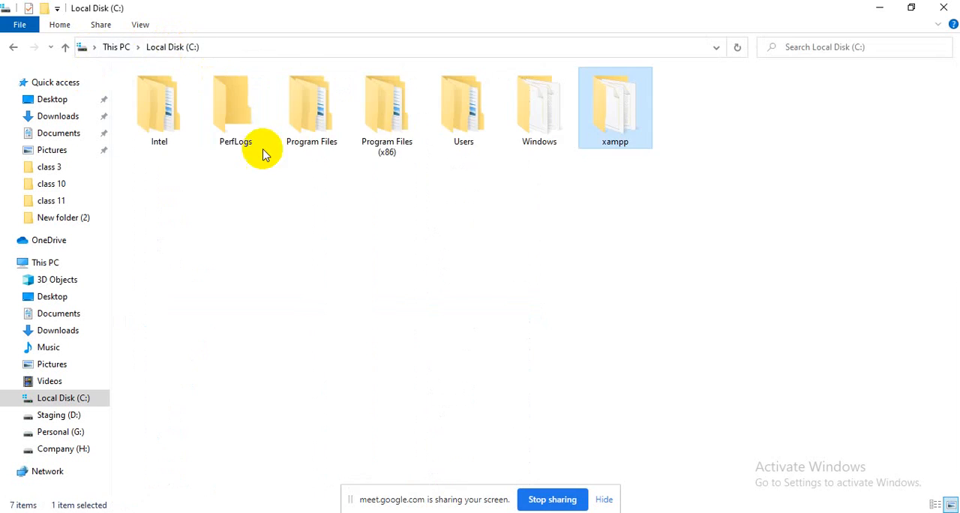
double_click(592, 112)
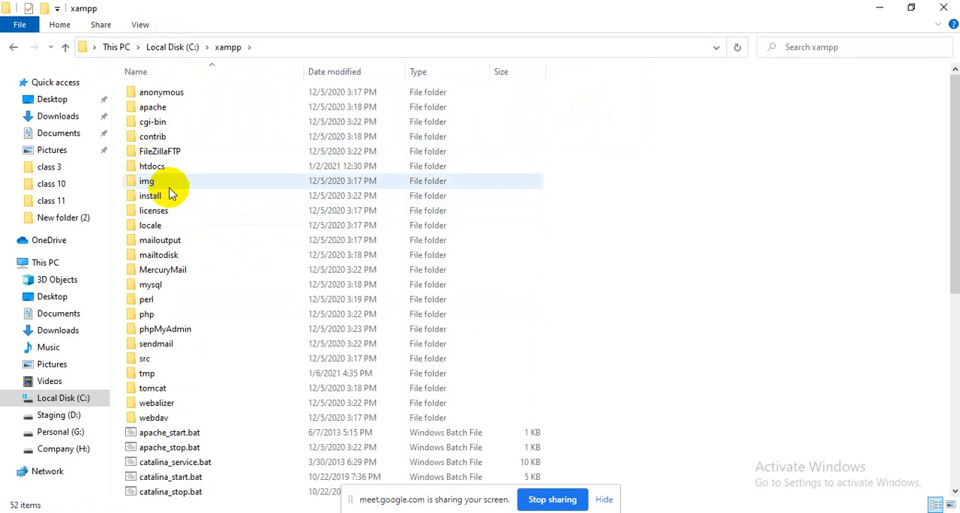
double_click(177, 168)
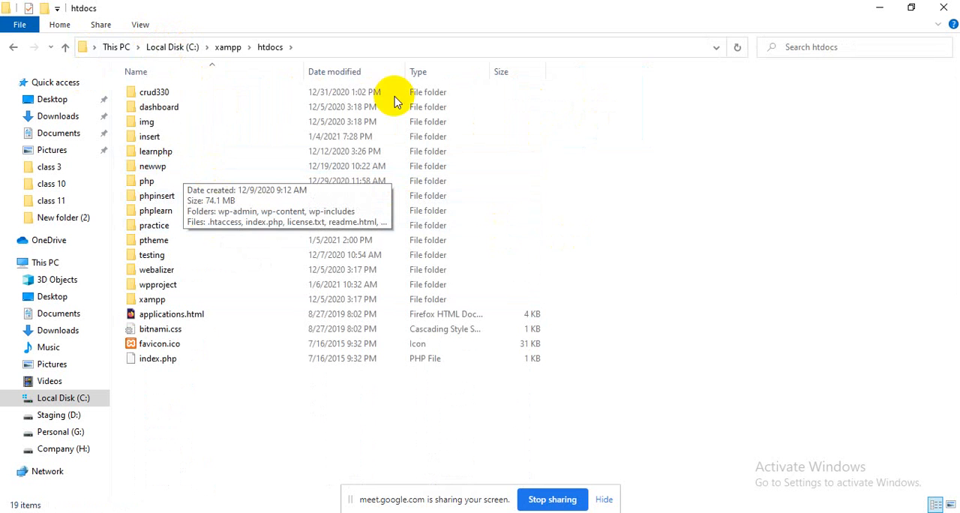
Step: Create a folder named btheme in htdocs and open it
right_click(670, 197)
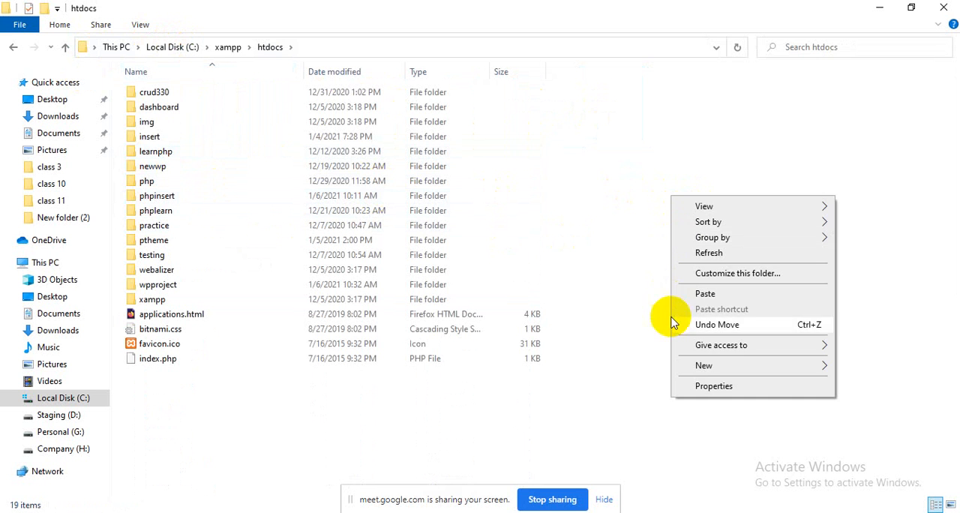
right_click(289, 426)
mouse_move(322, 394)
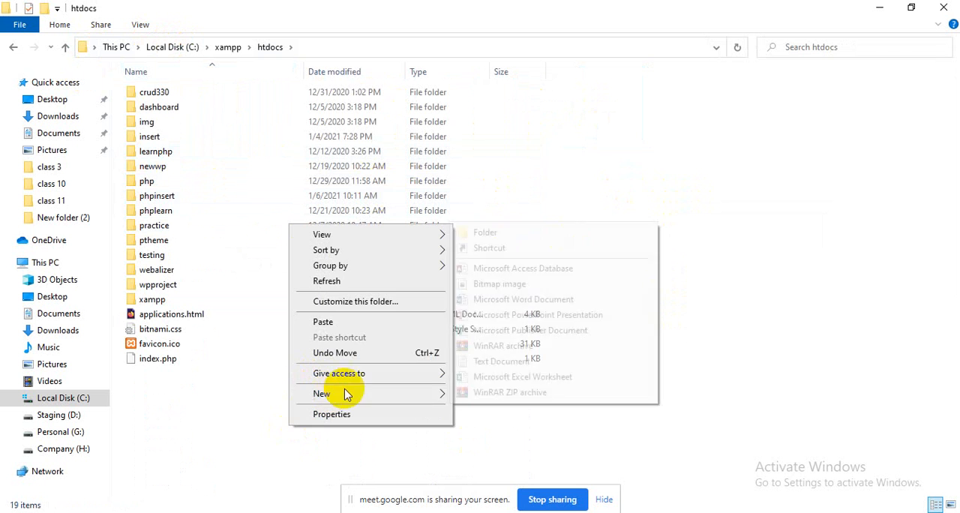
left_click(494, 242)
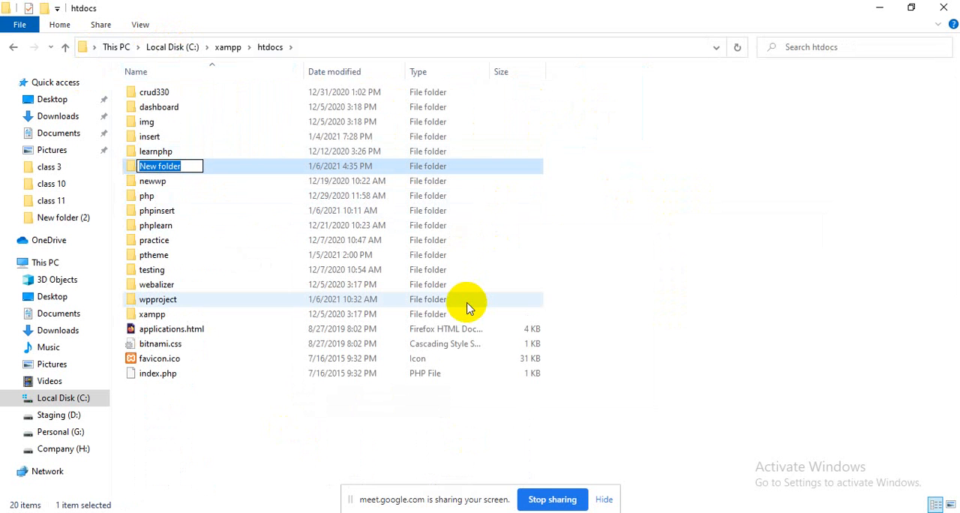
type("btheme")
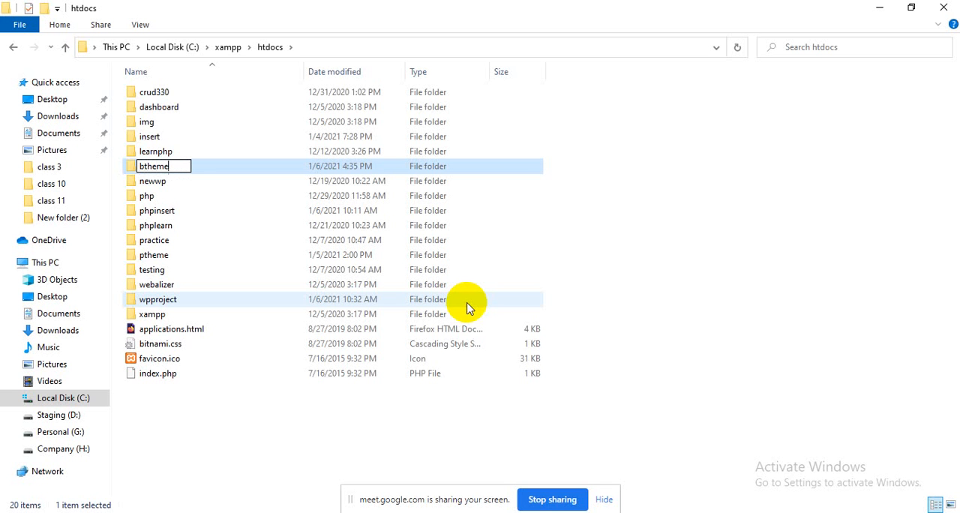
key("Return")
key("Return")
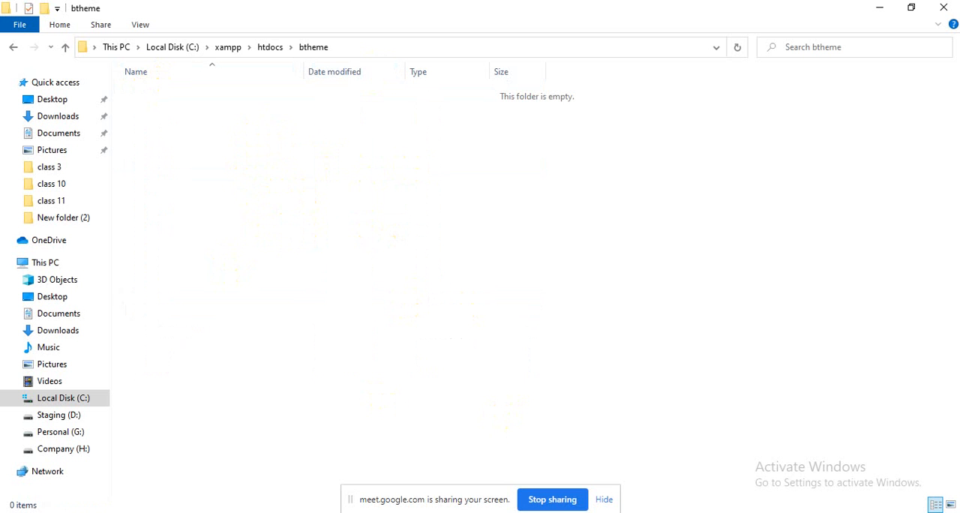
Step: Switch to Firefox and load localhost/phpmyadmin/ in a new browser tab
left_click(360, 512)
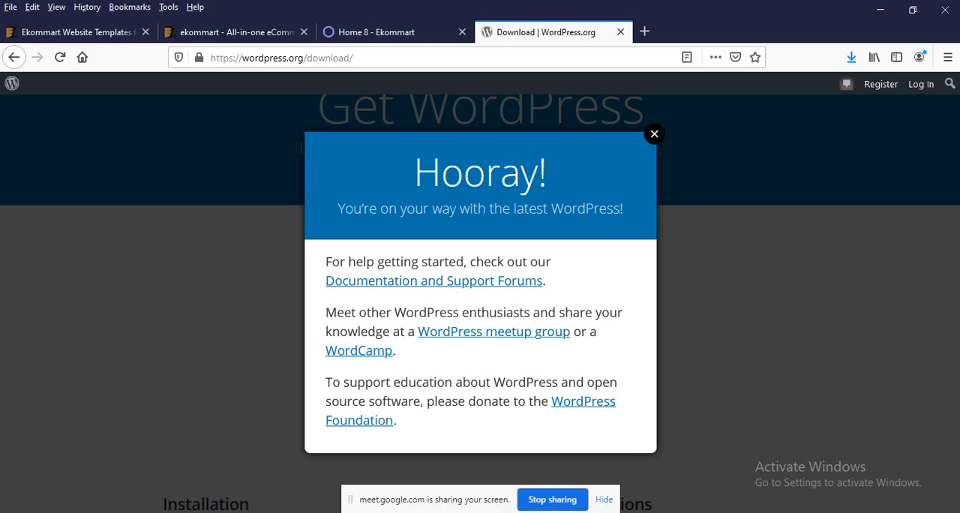
left_click(646, 31)
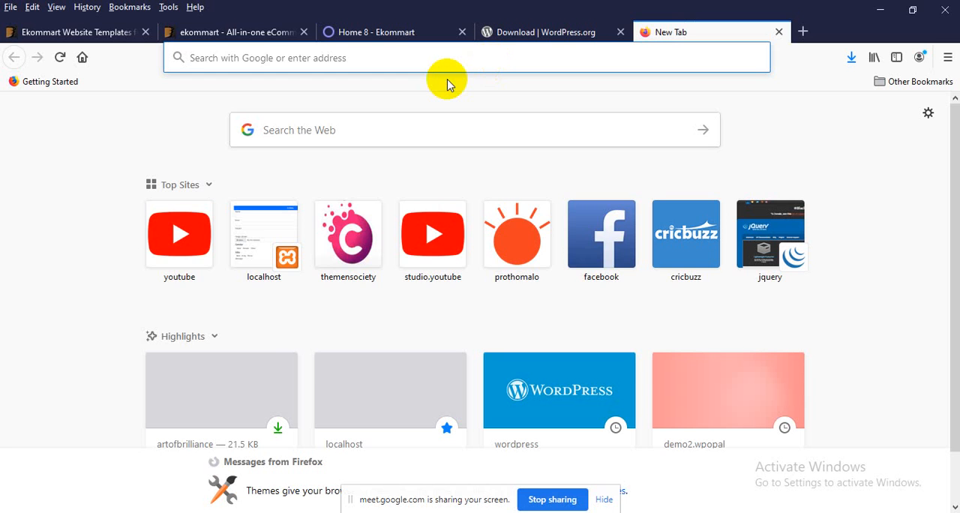
type("localhost/b")
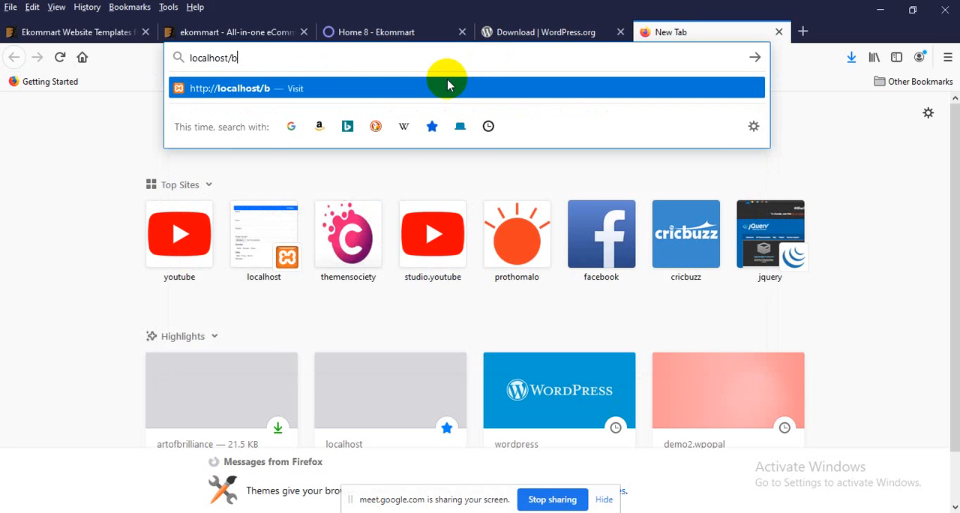
key("BackSpace")
type("phpmy")
key("Return")
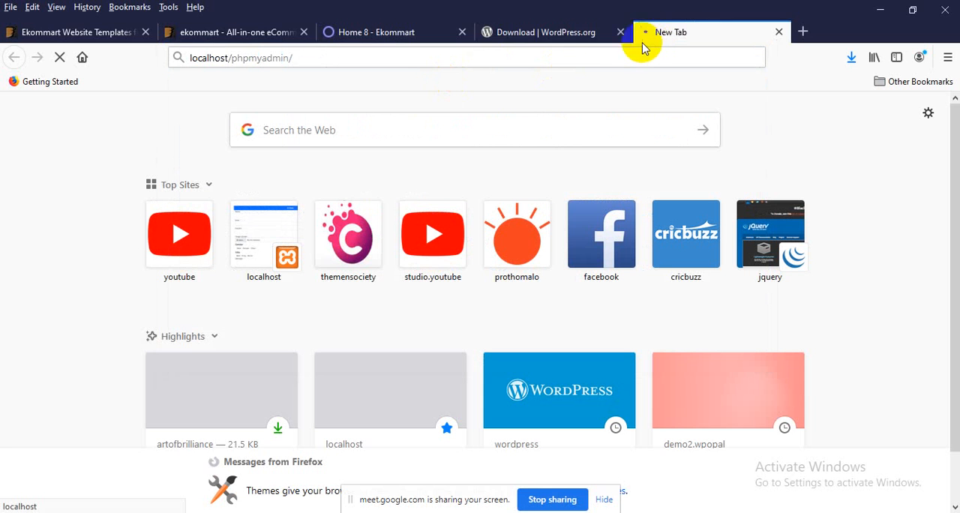
Step: Open the downloaded wordpress-5.6.zip from its containing folder and browse the contents of its wordpress folder
left_click(850, 57)
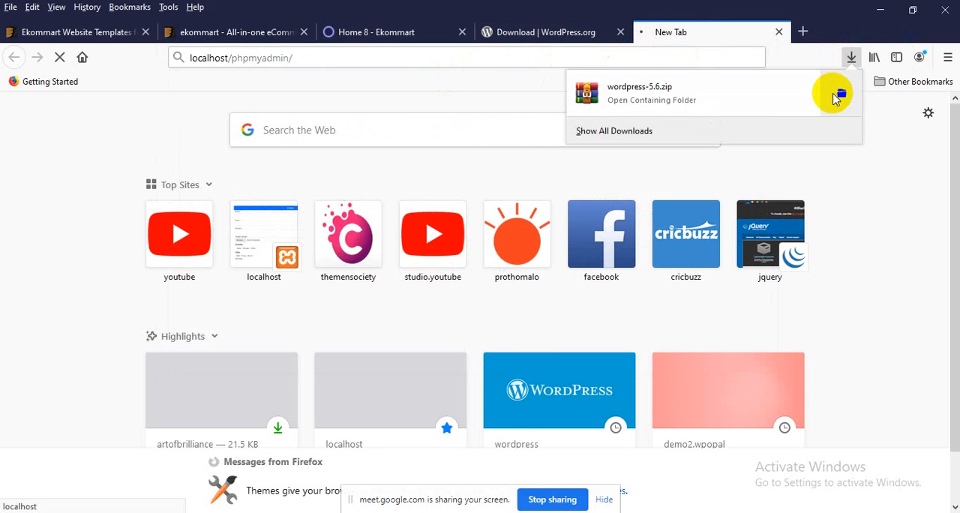
left_click(841, 94)
left_click(235, 144)
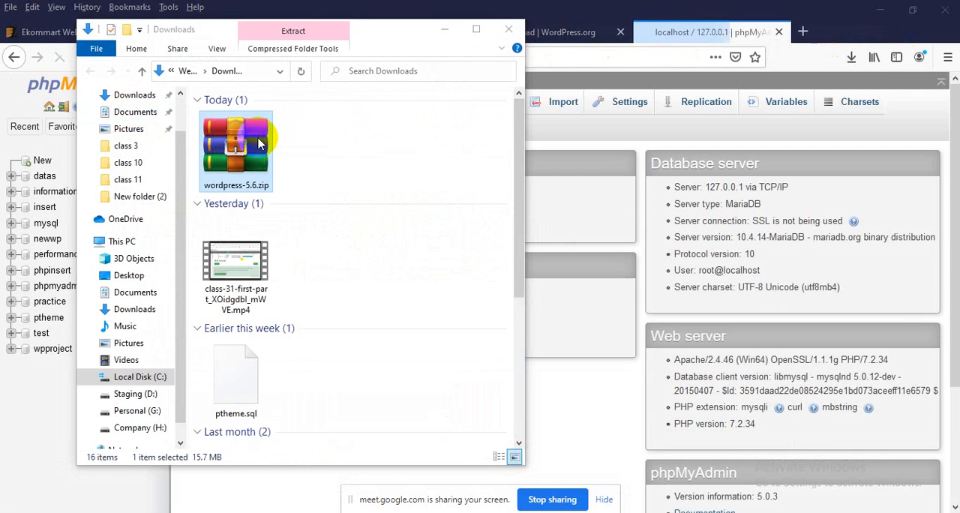
double_click(235, 145)
left_click(746, 34)
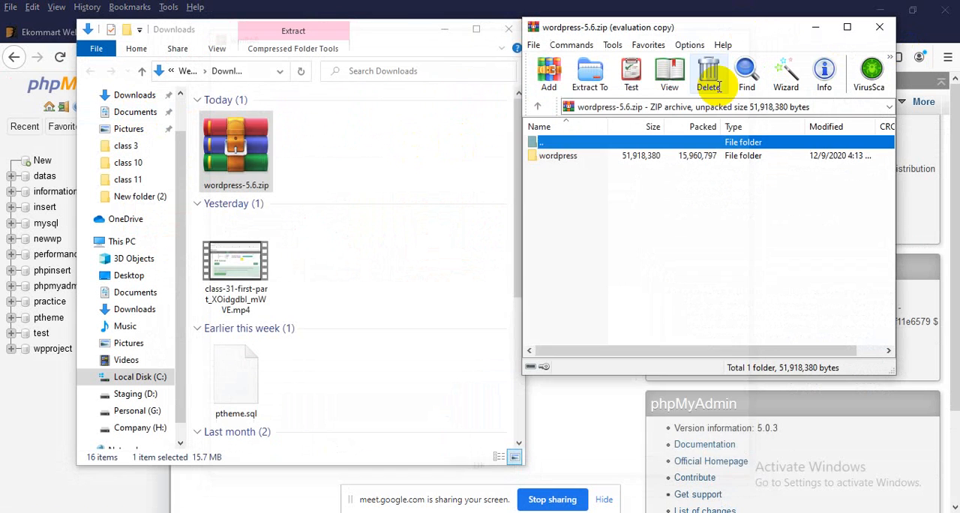
left_click(593, 157)
double_click(592, 158)
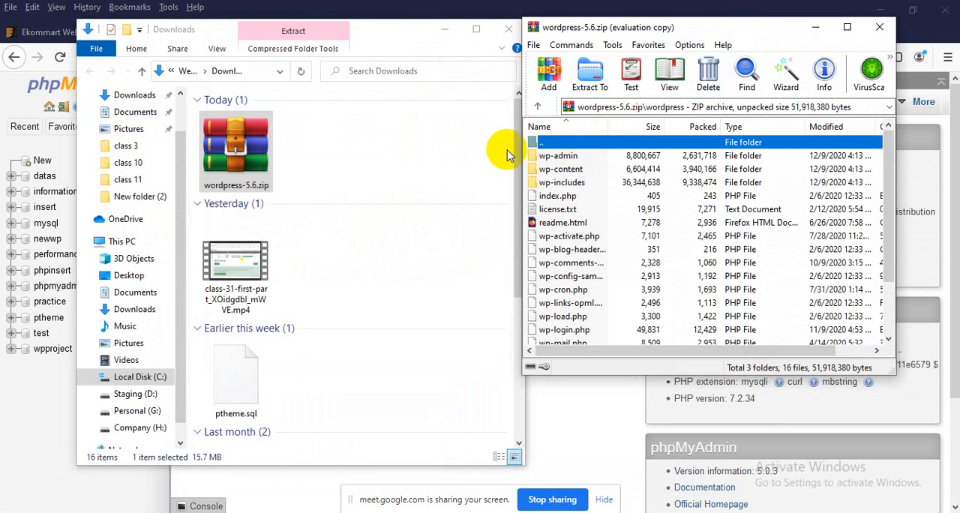
scroll(596, 240, "down", 2)
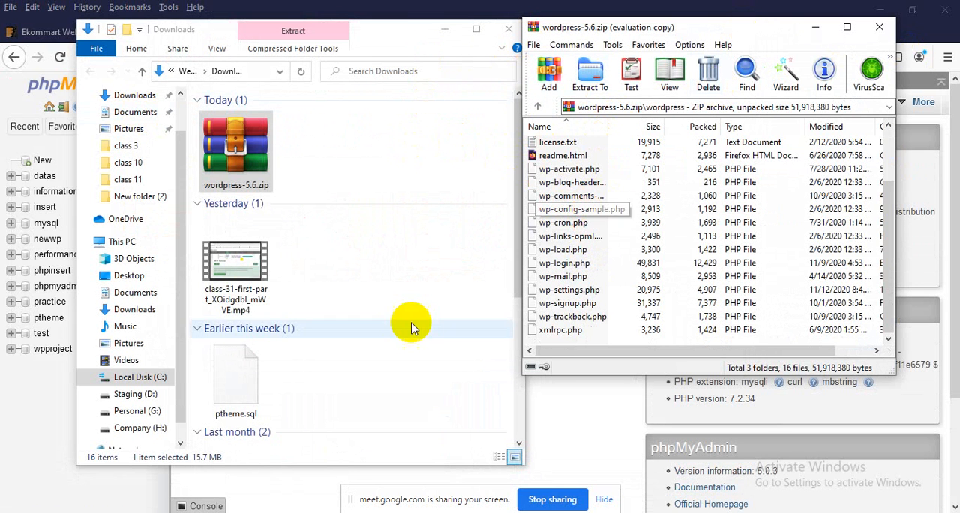
Step: Extract all files and folders inside the archive's wordpress folder into the empty btheme folder
mouse_move(375, 510)
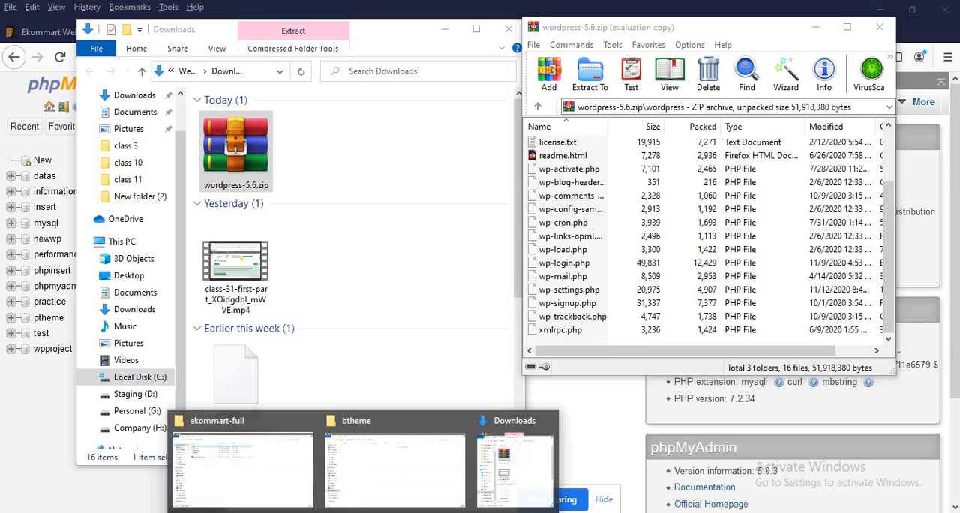
left_click(381, 467)
left_click(910, 7)
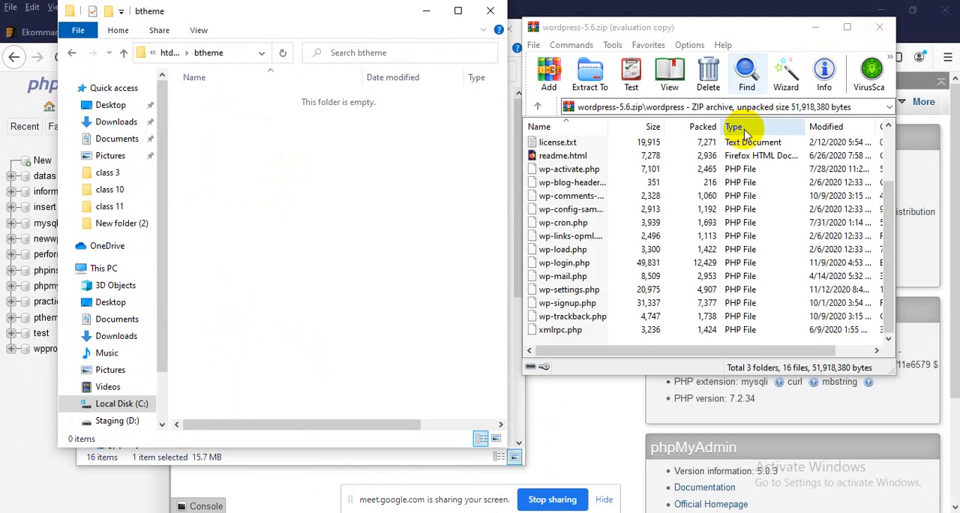
left_click(653, 207)
scroll(656, 217, "up", 2)
key("ctrl+a")
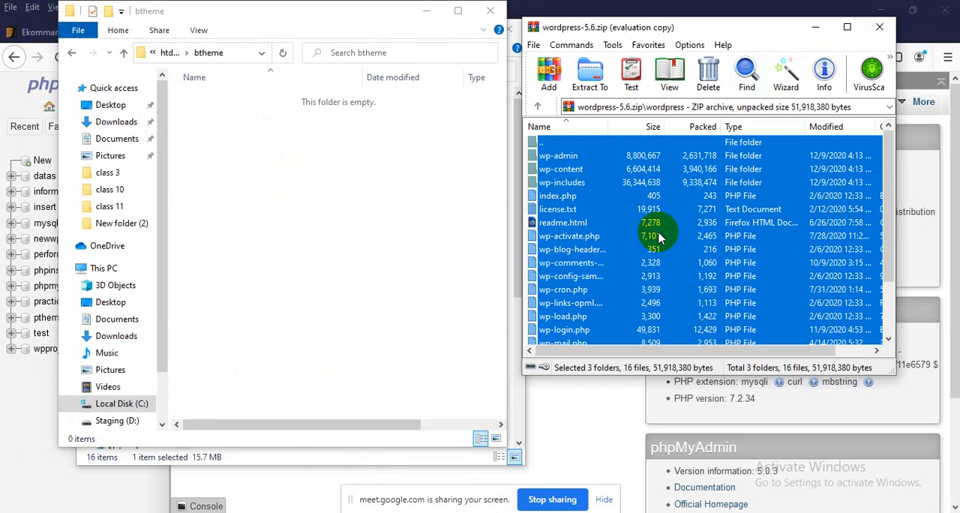
left_click_drag(643, 203, 293, 181)
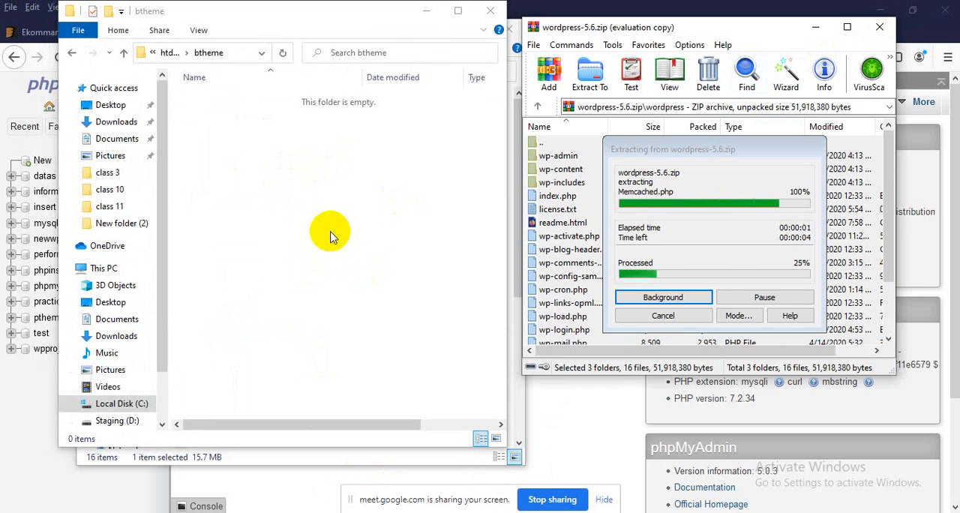
Step: Switch back to phpMyAdmin and create a database named btheme with utf8mb4_general_ci collation
left_click(17, 456)
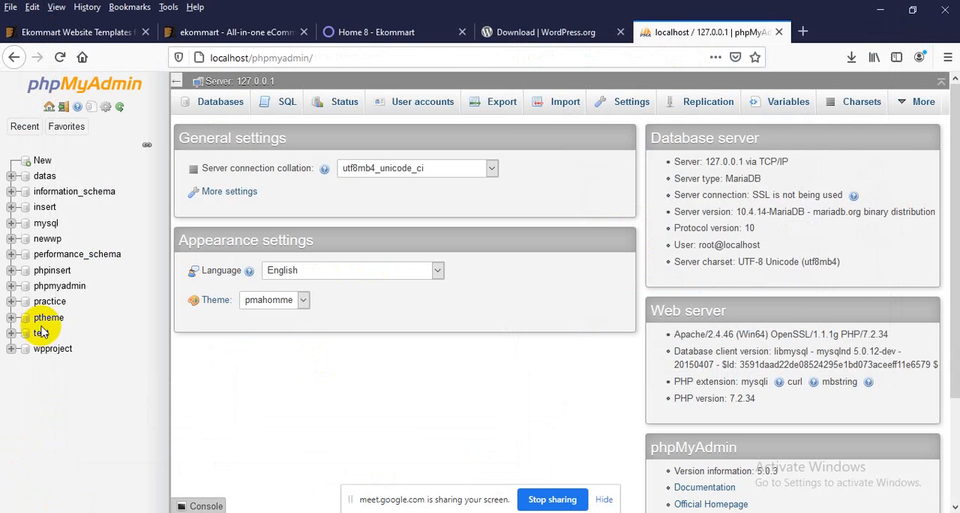
left_click(43, 165)
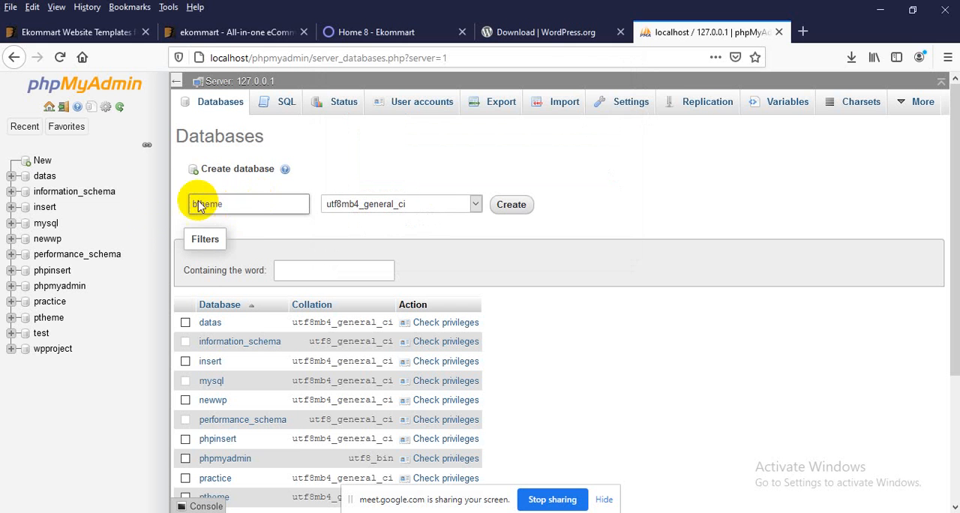
left_click(509, 207)
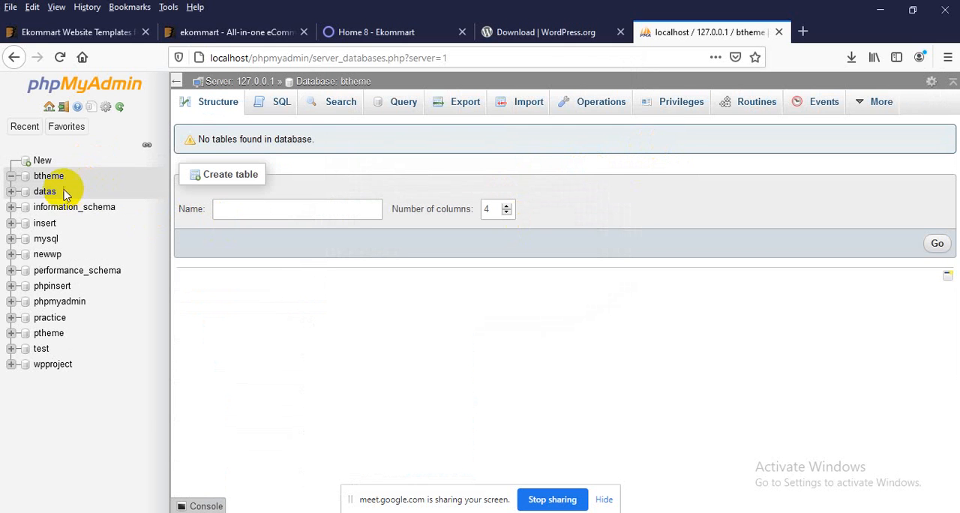
Step: Dismiss the message on the WordPress download page and check the extracted files in the maximized btheme folder window
left_click(537, 30)
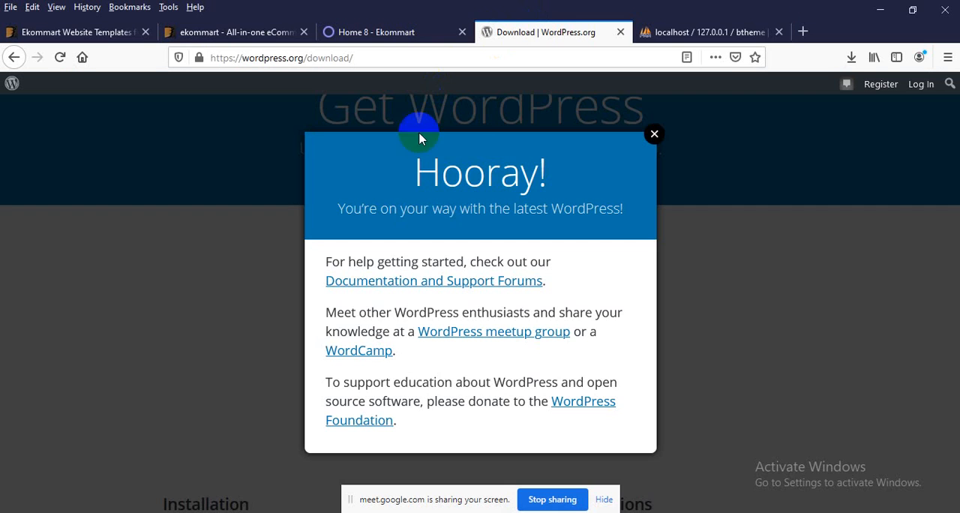
left_click(654, 135)
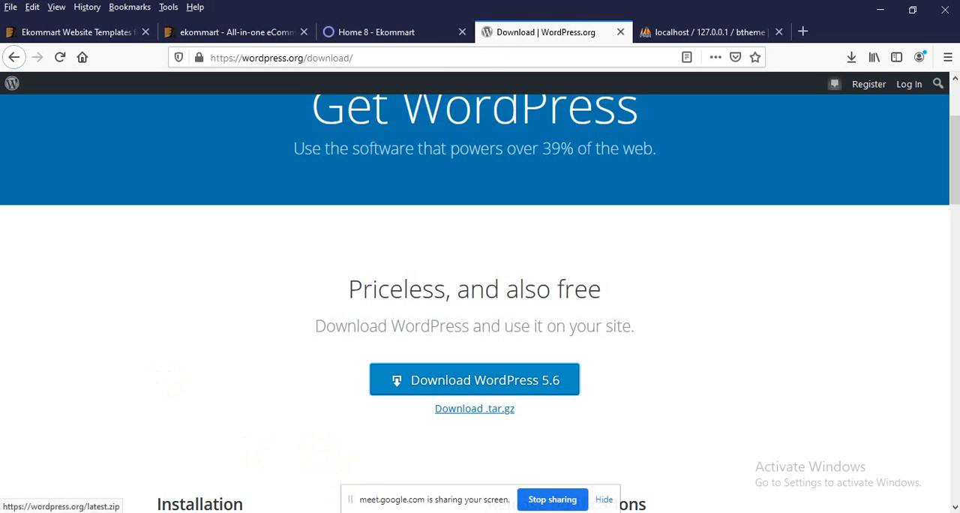
left_click(409, 465)
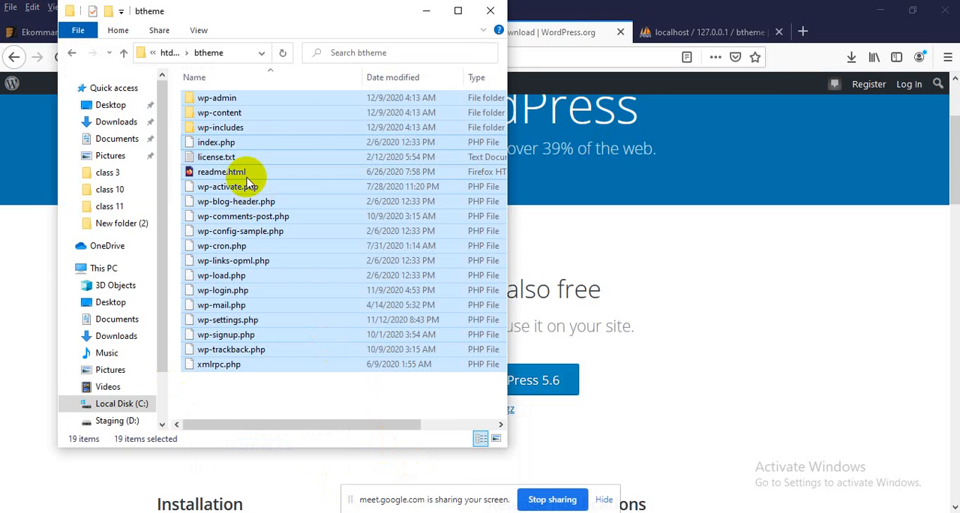
left_click(458, 11)
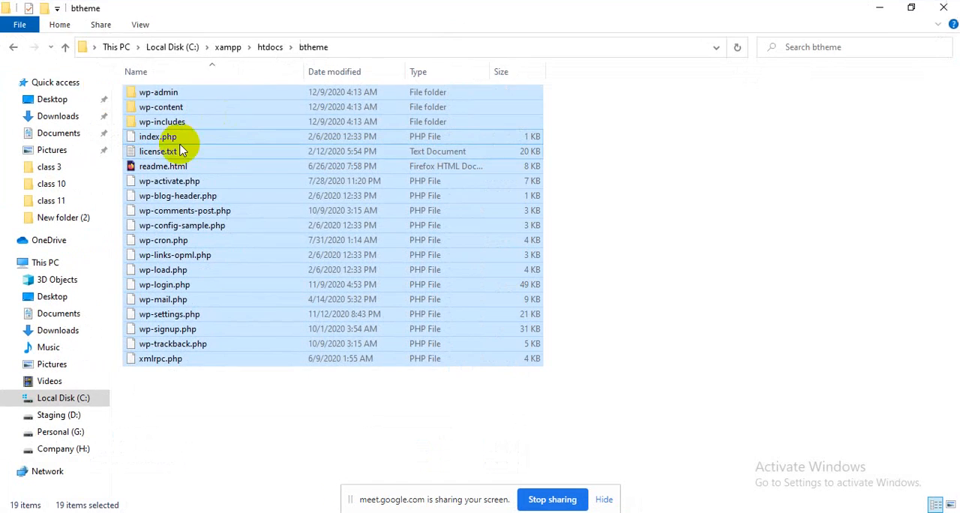
Step: Minimize the btheme folder window and close the Downloads and wordpress-5.6.zip windows
left_click(879, 9)
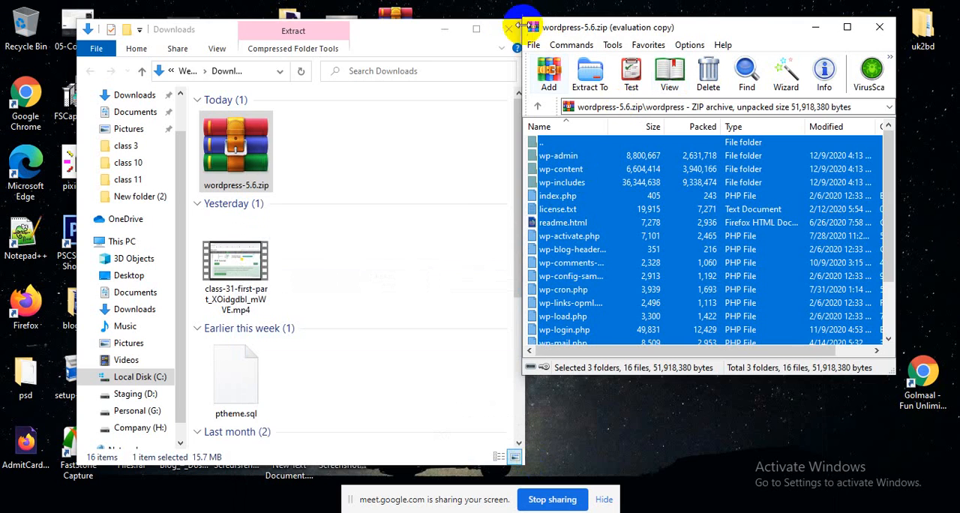
left_click(510, 30)
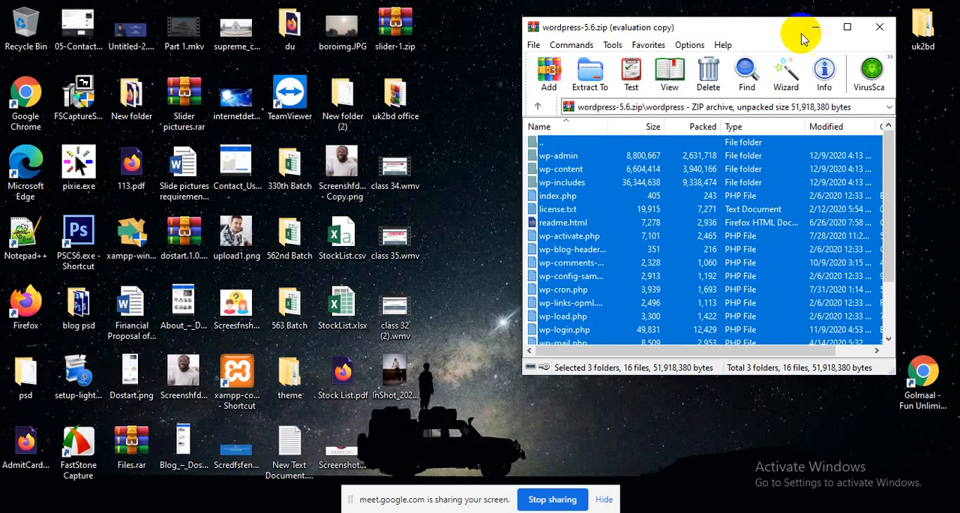
left_click(878, 27)
Step: Switch to Firefox and load localhost/btheme in a new browser tab
key("alt+Tab")
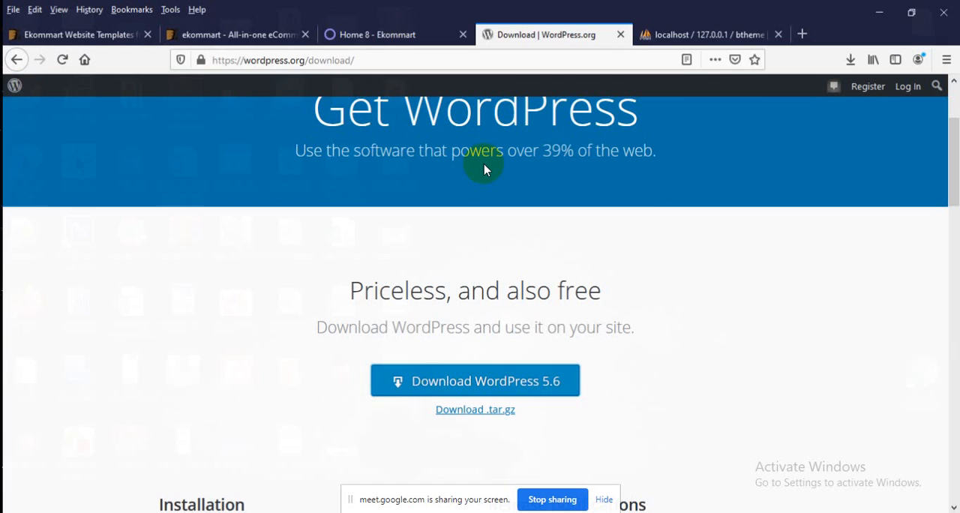
left_click(654, 29)
left_click(800, 32)
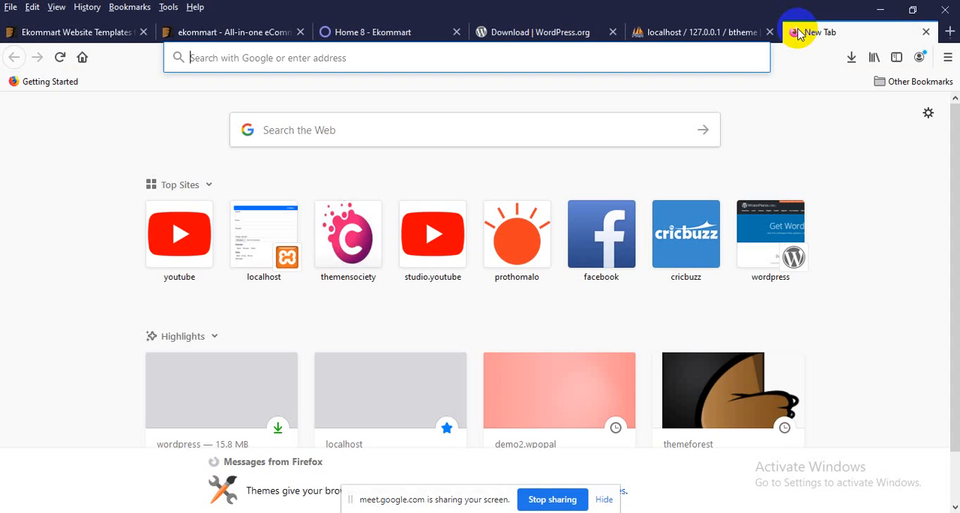
type("loc")
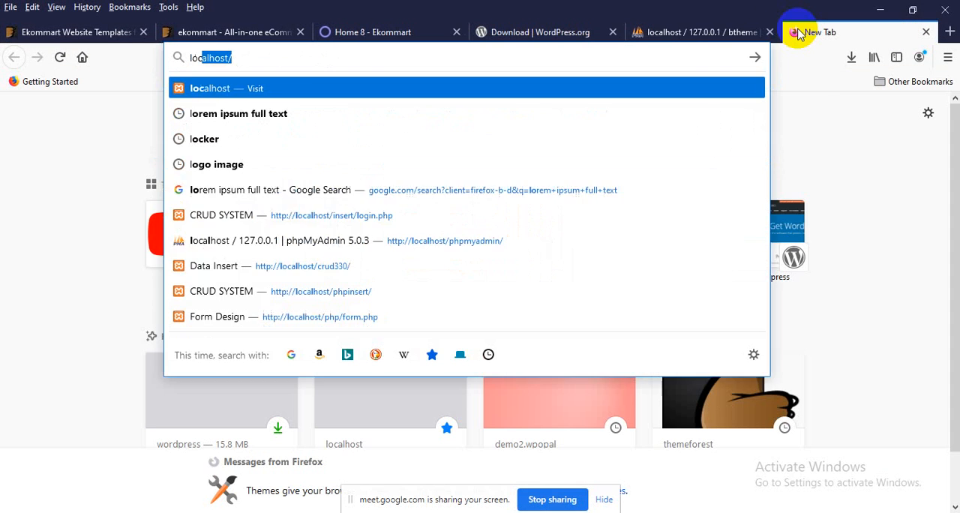
type("alhost/btheme")
key("Return")
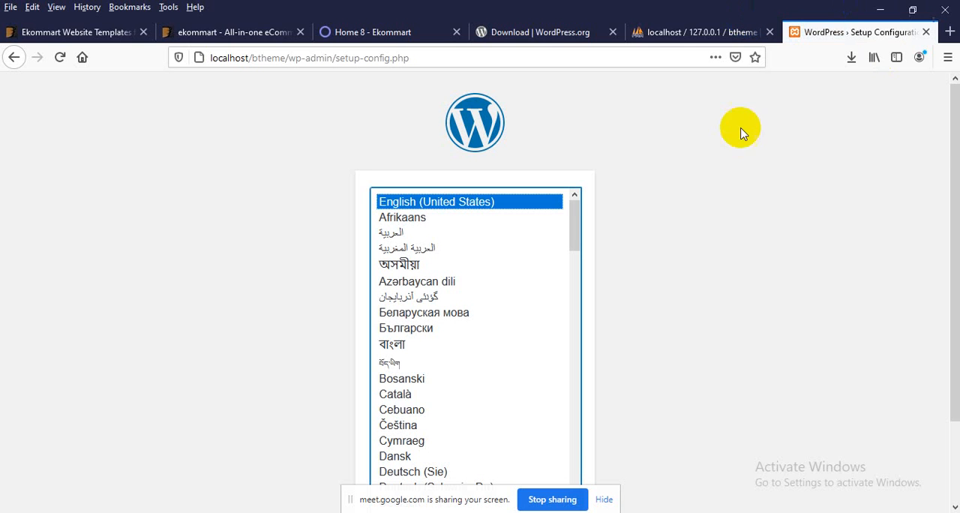
Step: Continue the WordPress setup in English (United States) and proceed to the database connection form
scroll(704, 165, "down", 2)
left_click(550, 466)
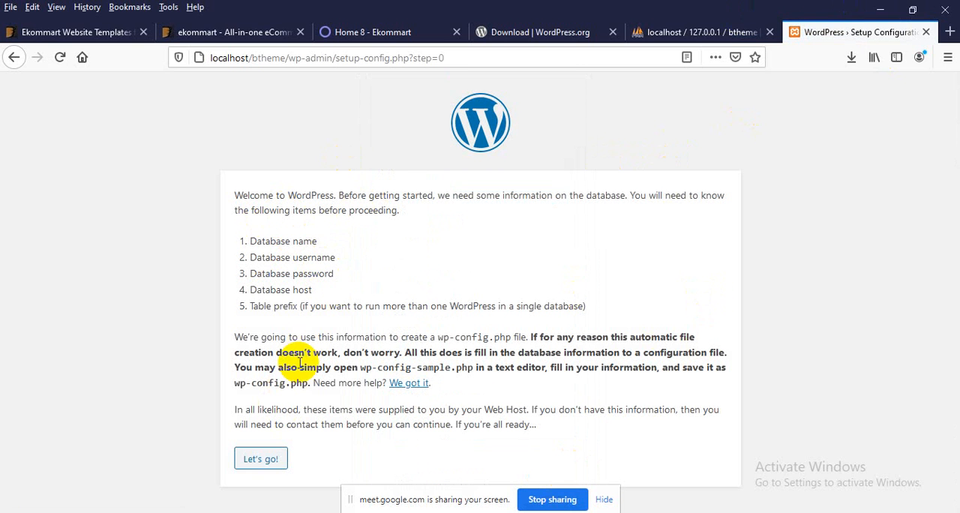
left_click(251, 457)
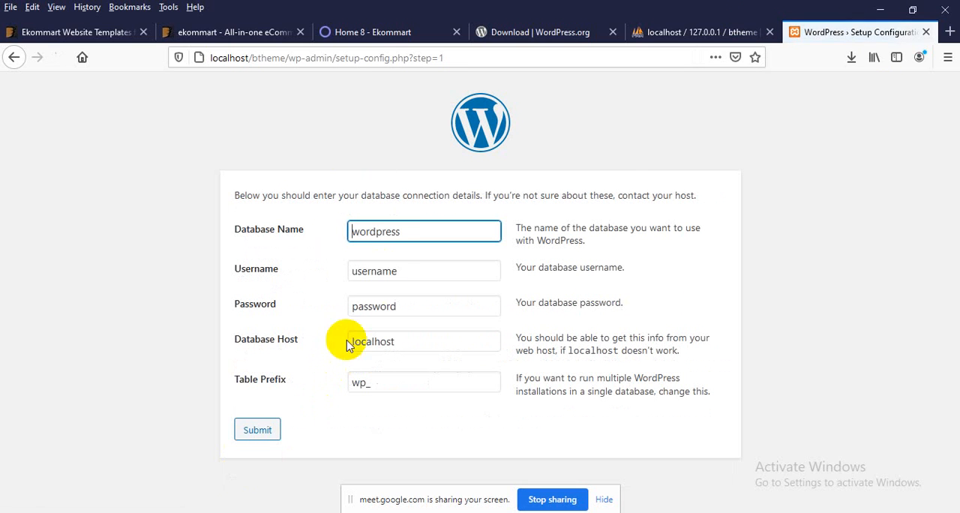
Step: Submit the database details with name btheme, username root, an empty password and host localhost, and run the installation
left_click_drag(419, 231, 274, 234)
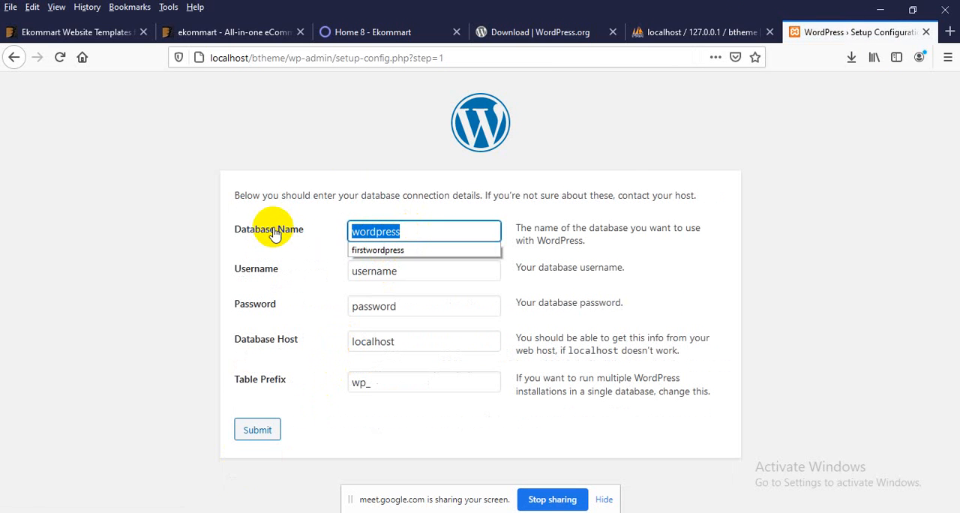
type("btheme")
key("Tab")
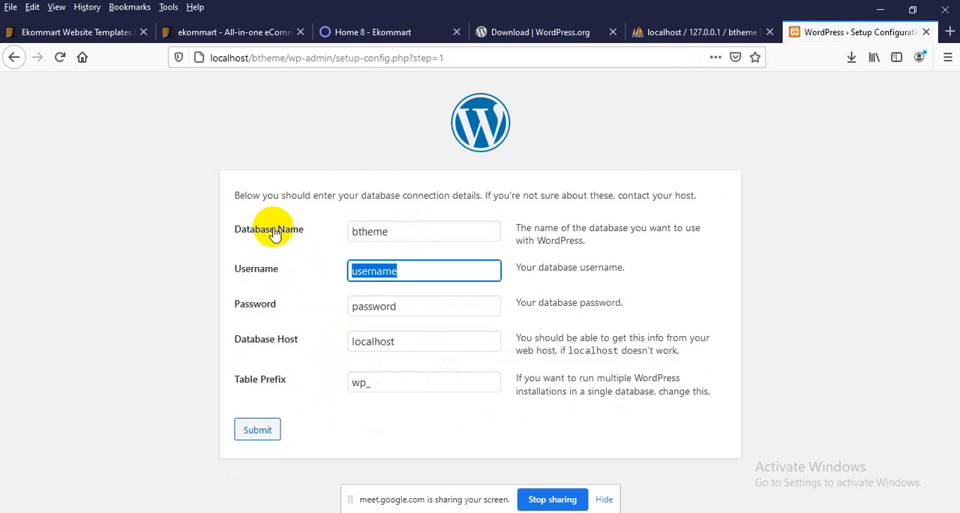
type("root")
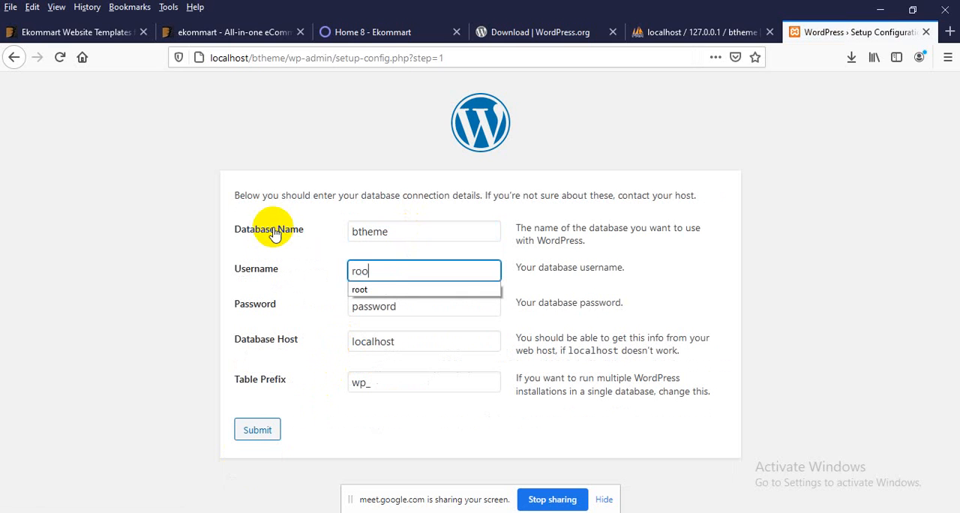
key("Tab")
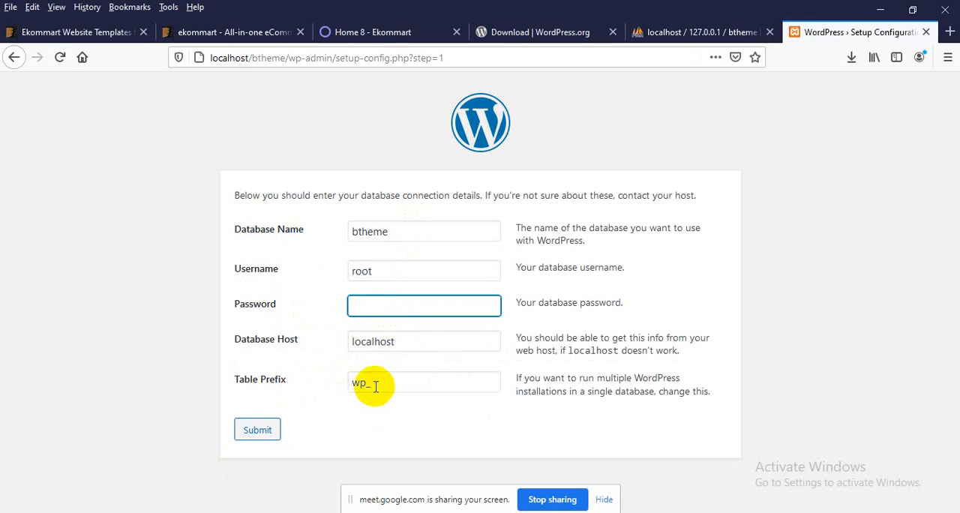
left_click(266, 427)
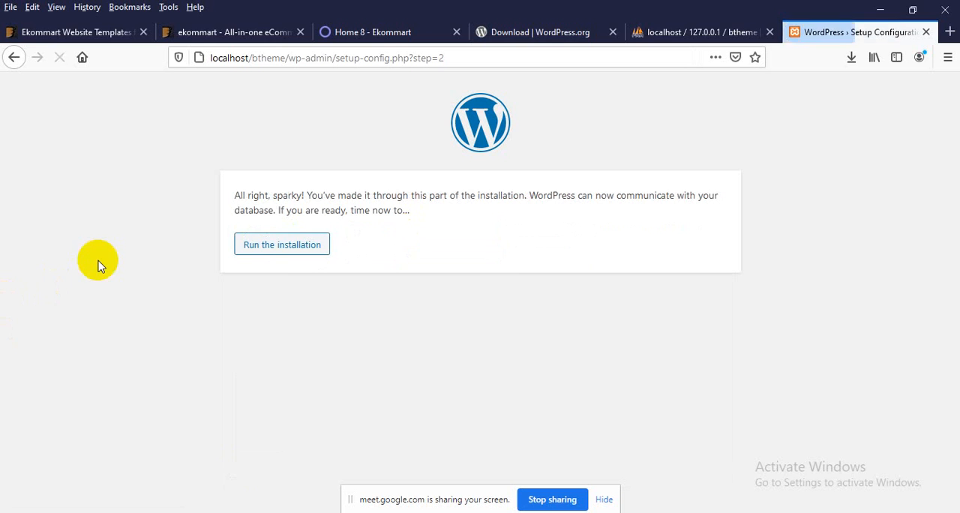
left_click(271, 256)
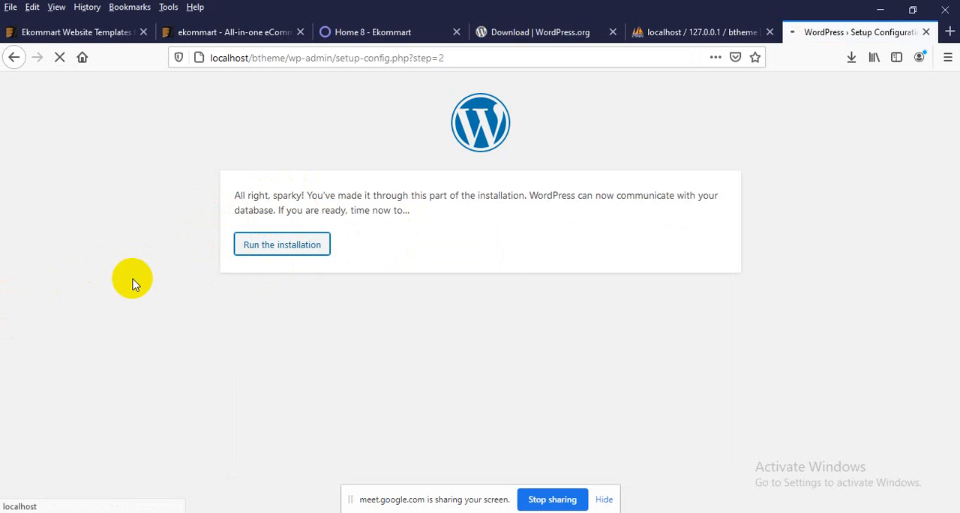
Step: Enter the site title Woocommerce and username admin, and fill in the saved account password on the WordPress installation form
scroll(107, 332, "down", 2)
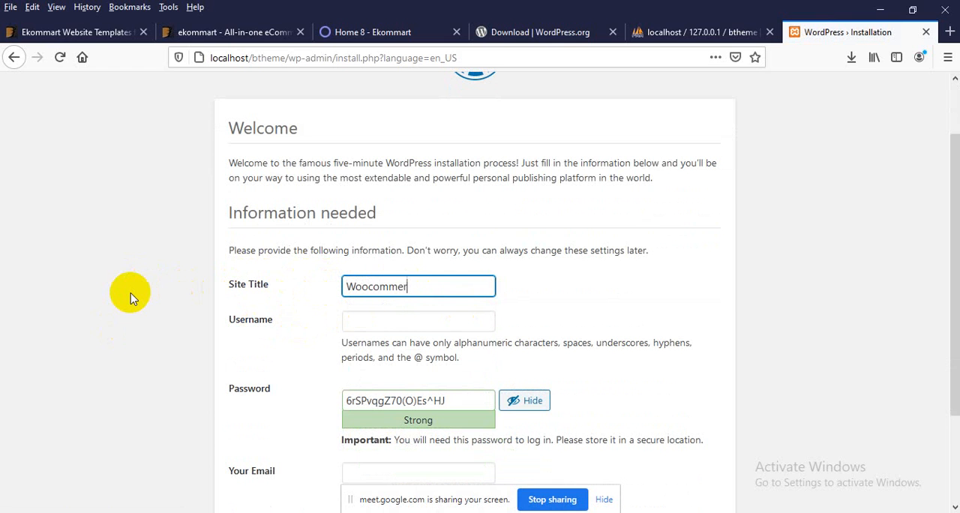
left_click(368, 319)
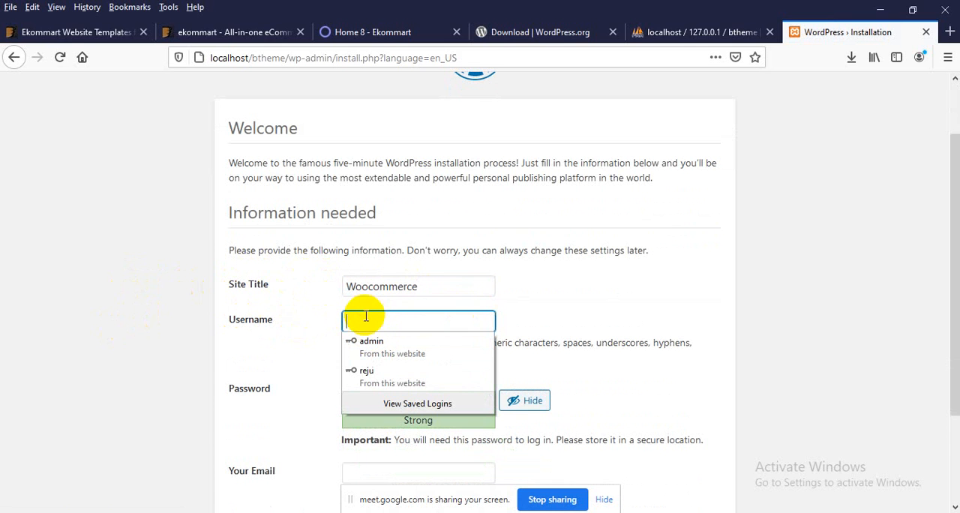
type("ad")
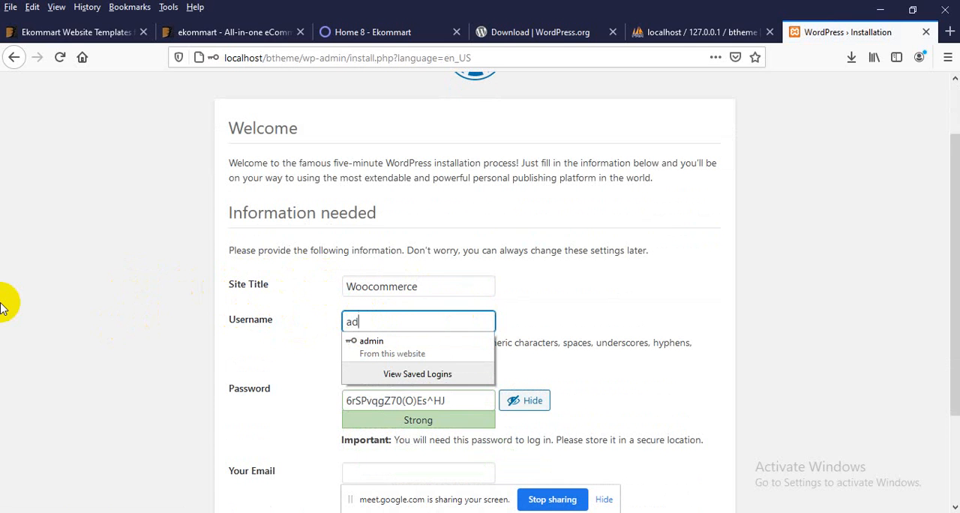
type("min")
key("Down")
key("Return")
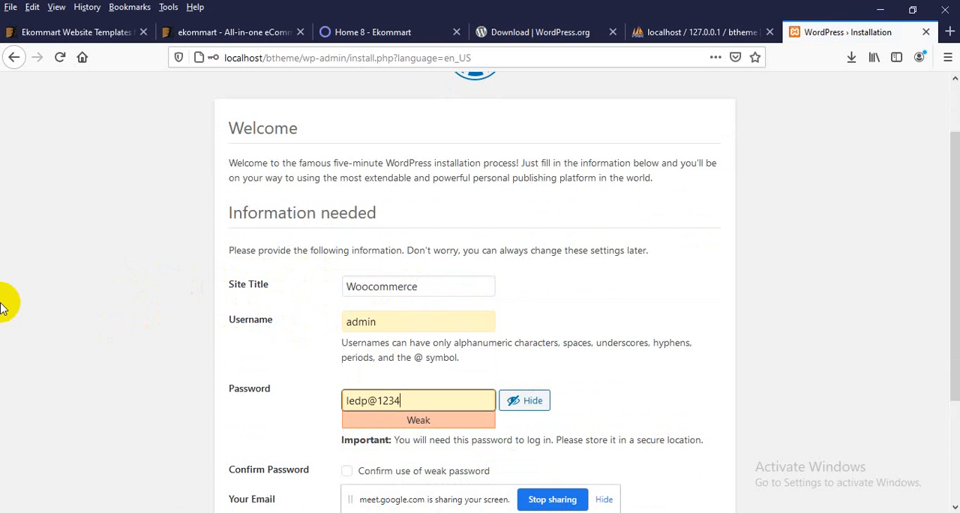
Step: Confirm the weak password, fill in the contact email, discourage search engine indexing, and install WordPress
scroll(356, 402, "down", 2)
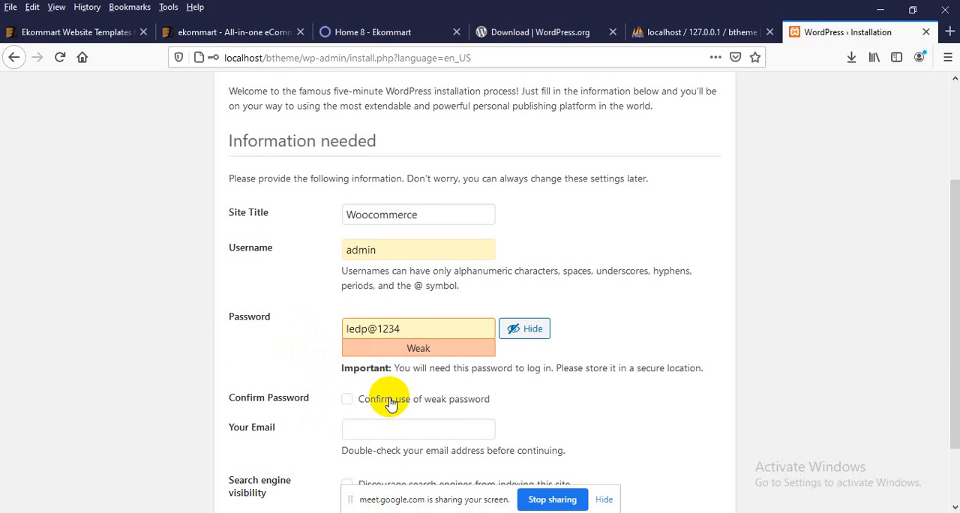
scroll(390, 403, "down", 2)
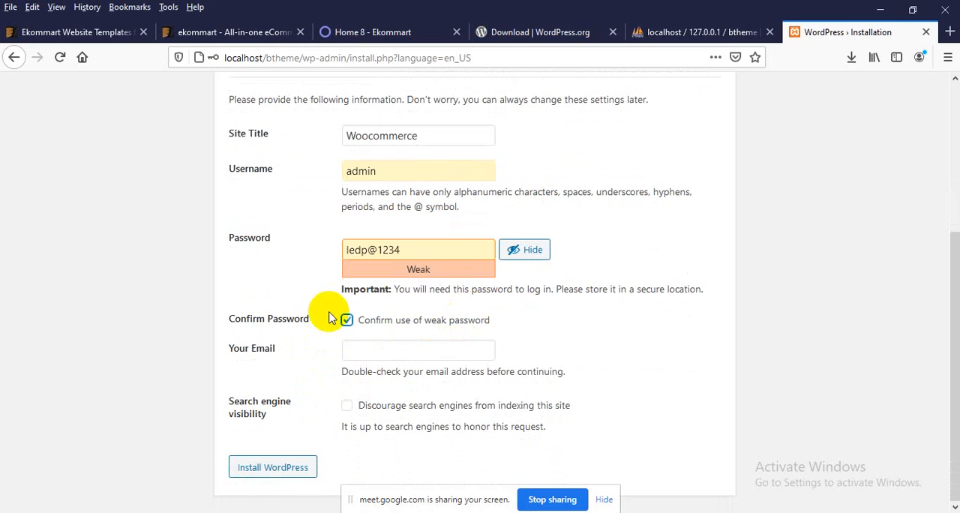
left_click(385, 349)
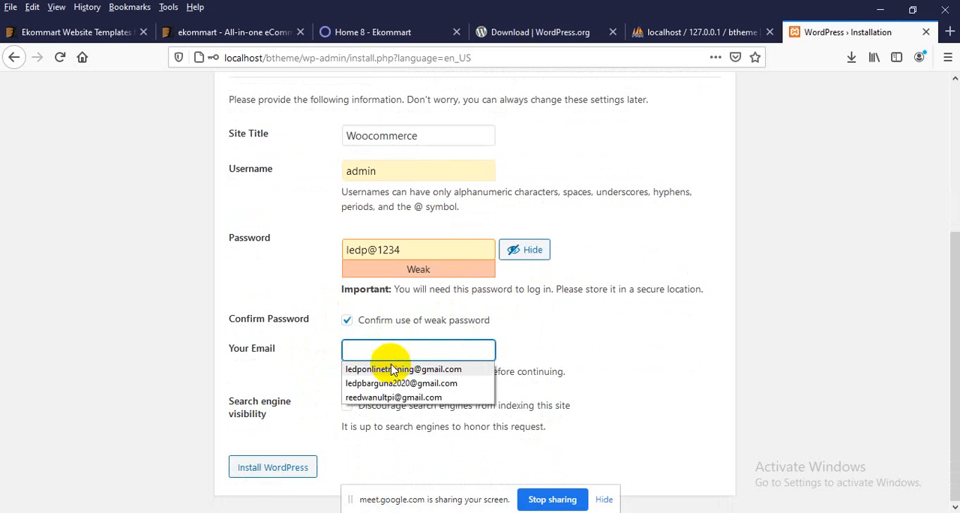
left_click(390, 370)
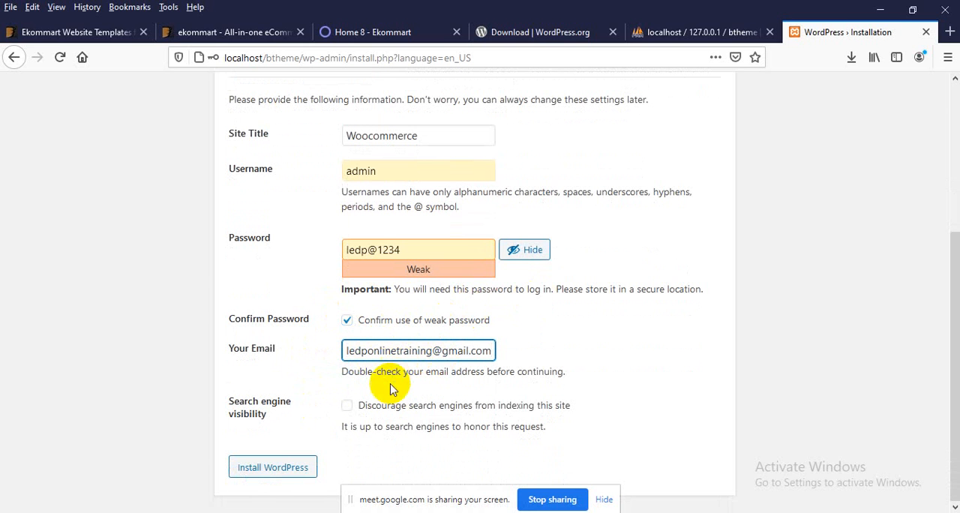
left_click(385, 411)
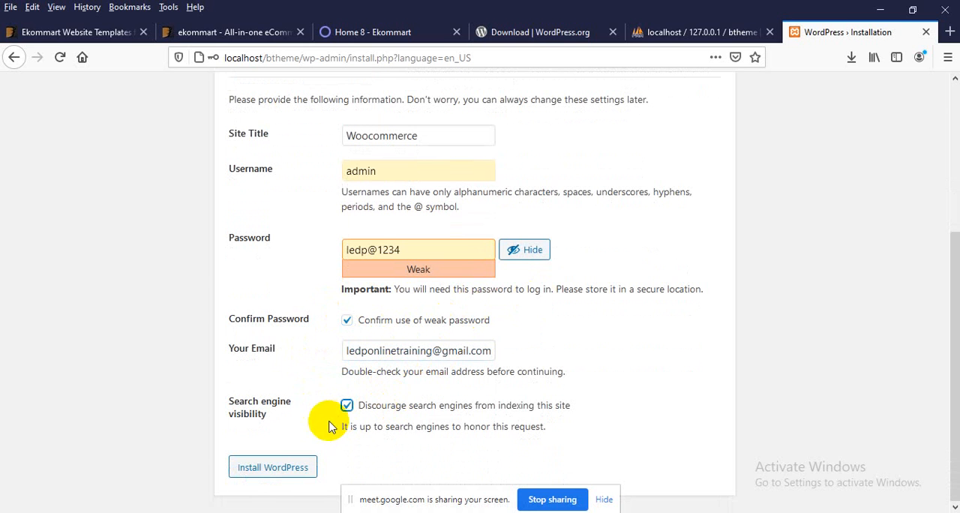
left_click(279, 468)
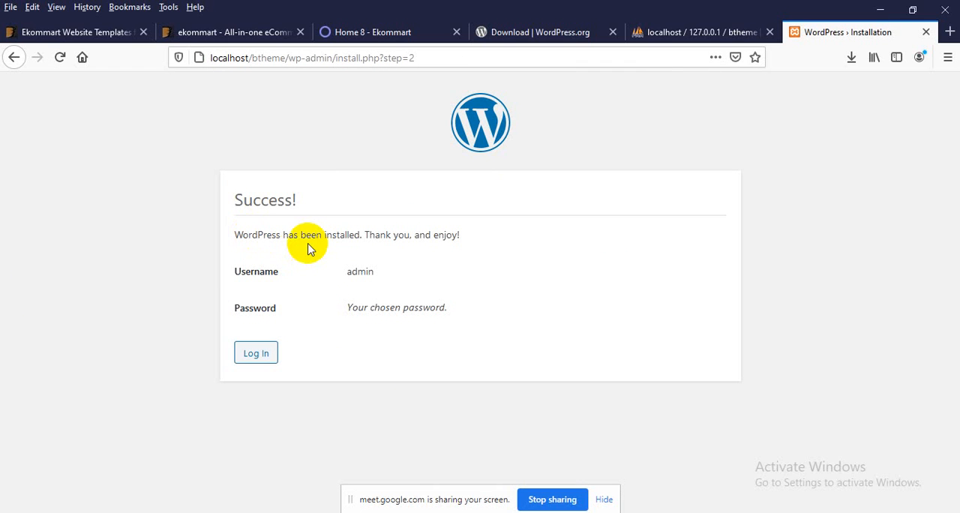
Step: Proceed to the login page and log in to WordPress as admin with the saved account password
left_click(250, 353)
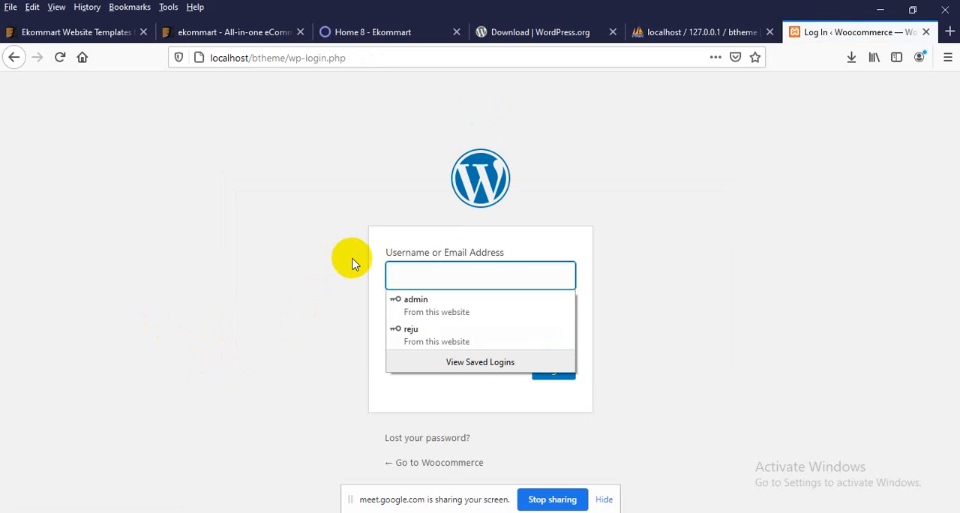
type("admin")
key("Tab")
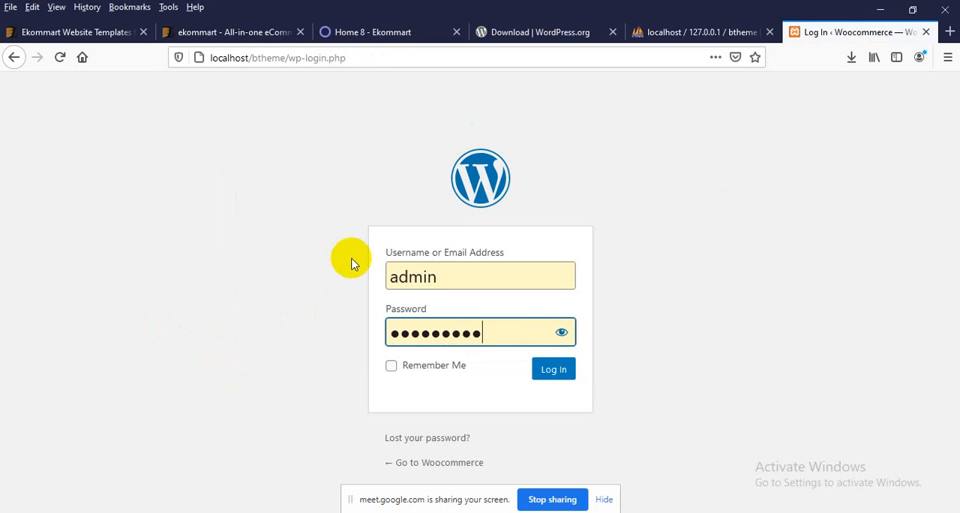
left_click(561, 332)
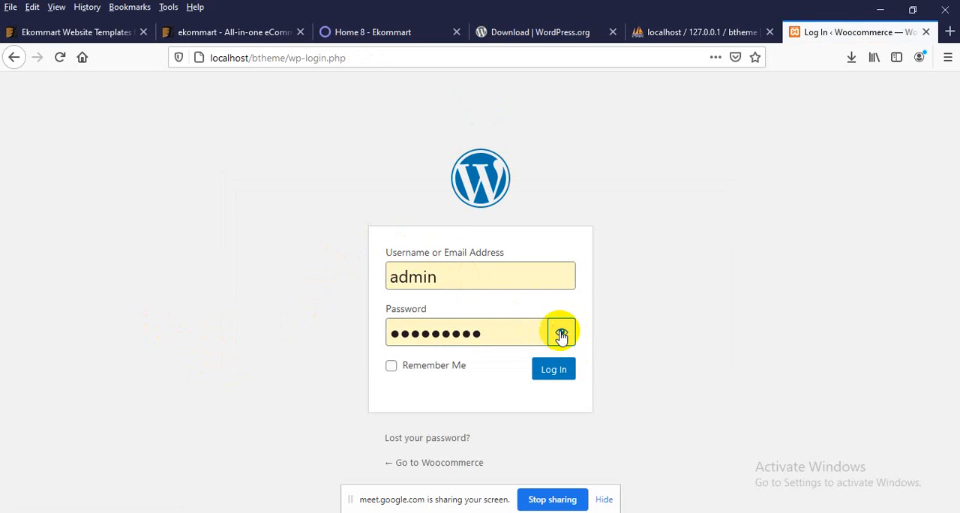
left_click(553, 370)
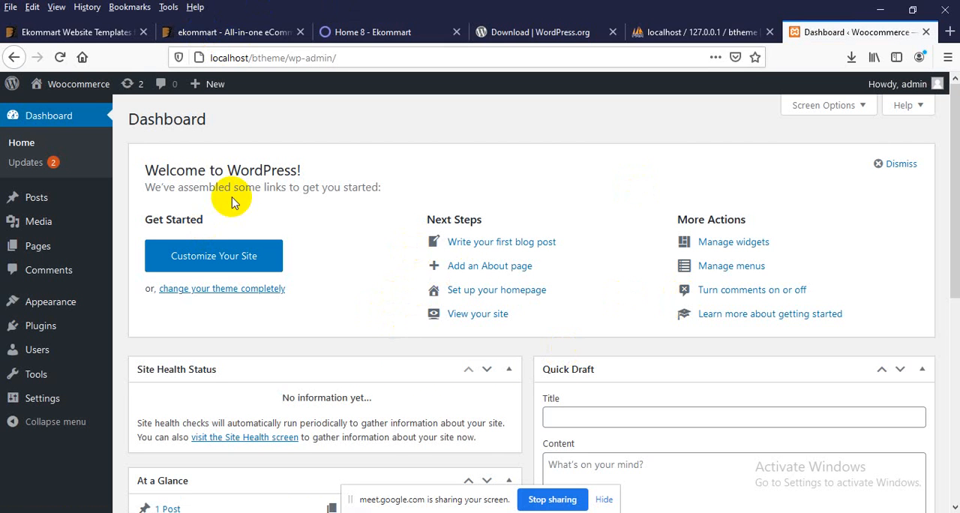
Step: Open the Woocommerce site's front end in a new browser tab and look over its home page
mouse_move(60, 85)
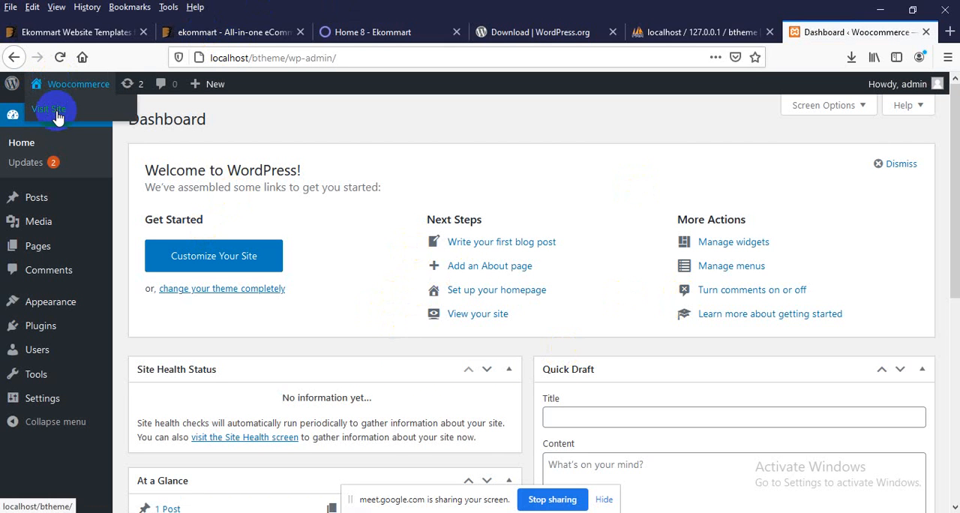
middle_click(58, 116)
left_click(855, 32)
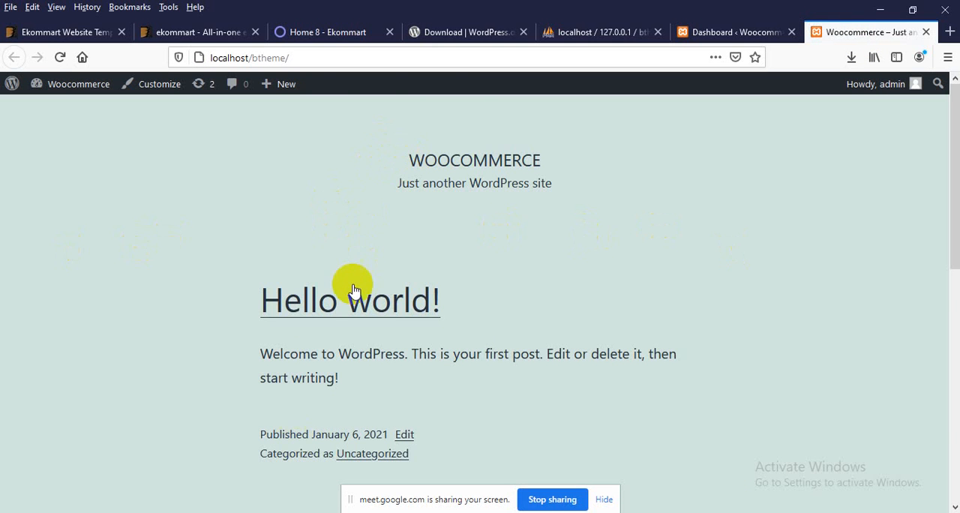
scroll(356, 300, "down", 5)
scroll(355, 304, "up", 5)
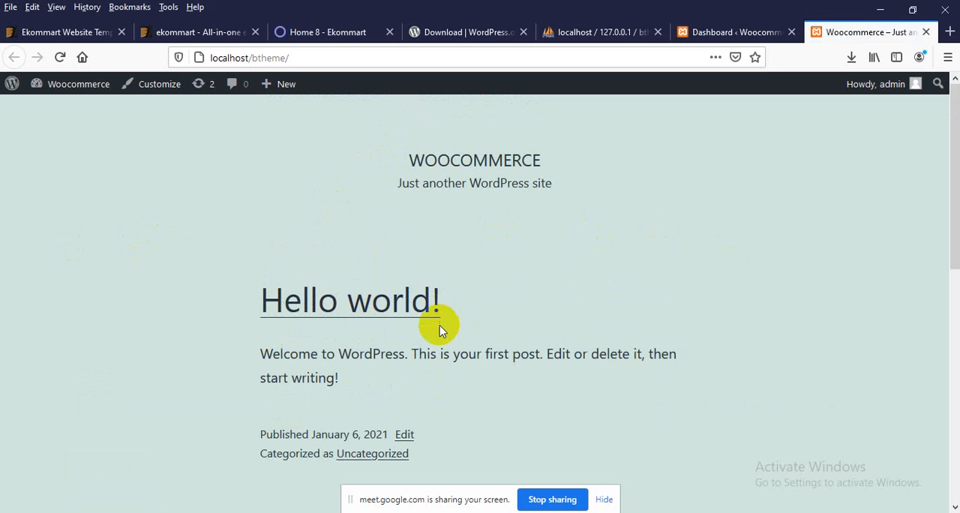
Step: Minimize the browser and open the ekommart-full folder inside the desktop's theme folder in a maximized window
left_click(891, 9)
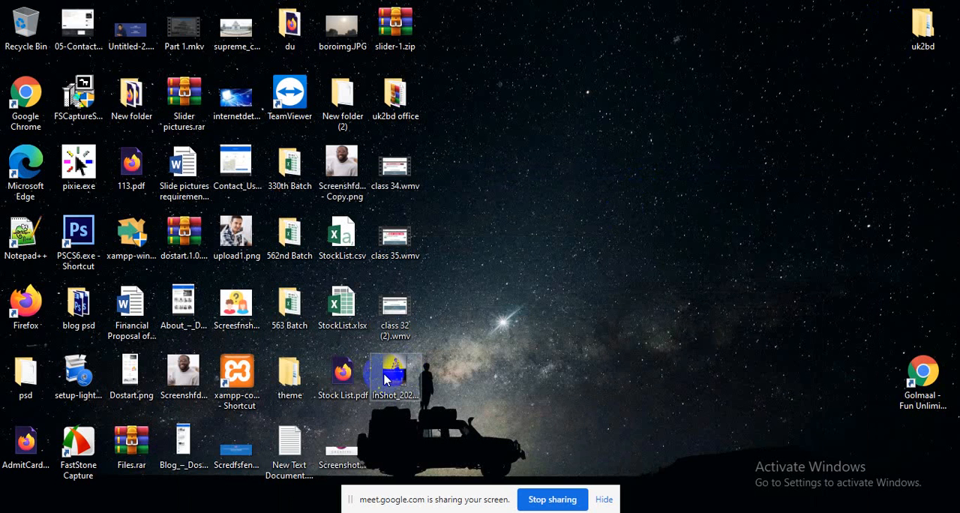
double_click(291, 378)
left_click(493, 33)
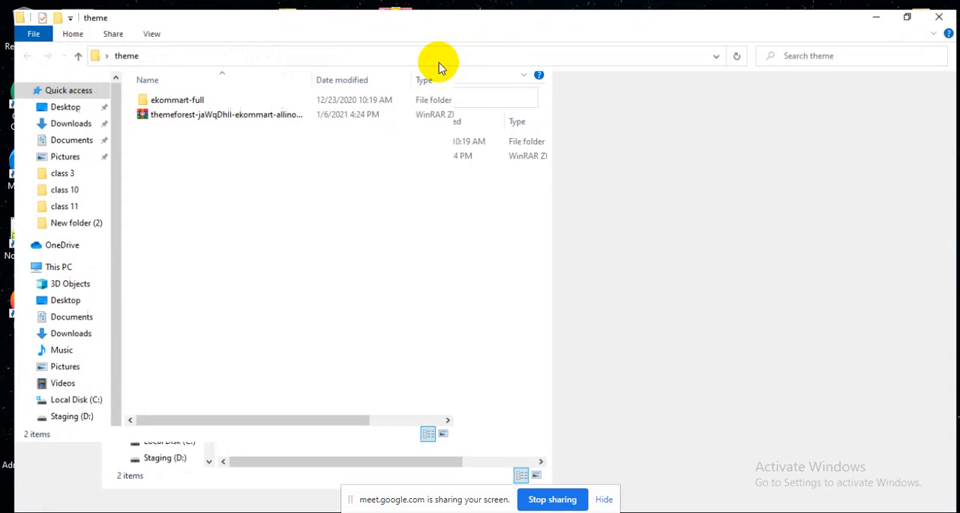
double_click(161, 91)
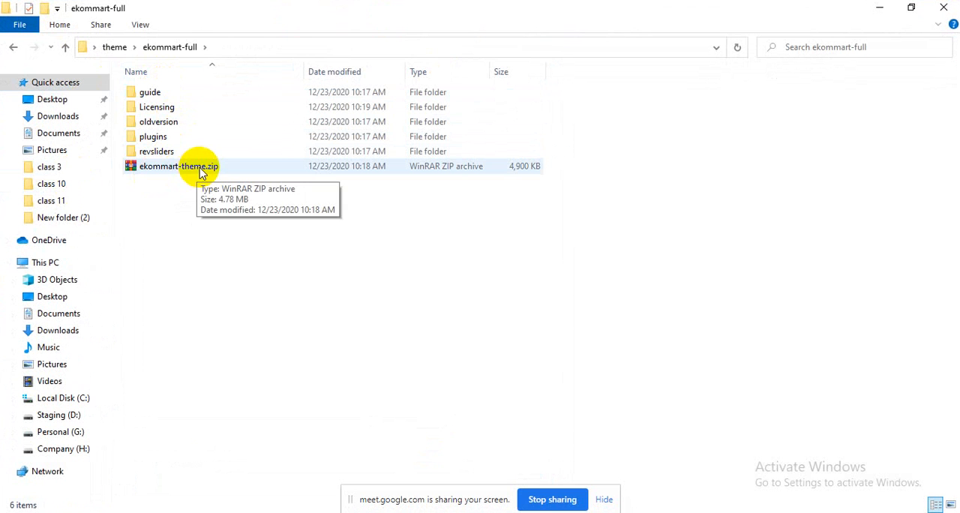
Step: Peek into ekommart-theme.zip, close the archive window, and extract the archive into the ekommart-full folder
double_click(172, 167)
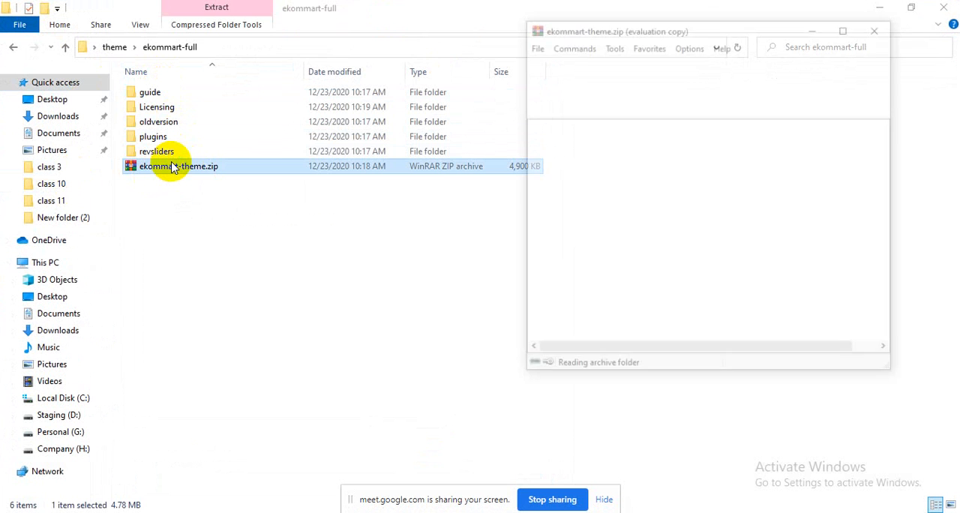
left_click(875, 27)
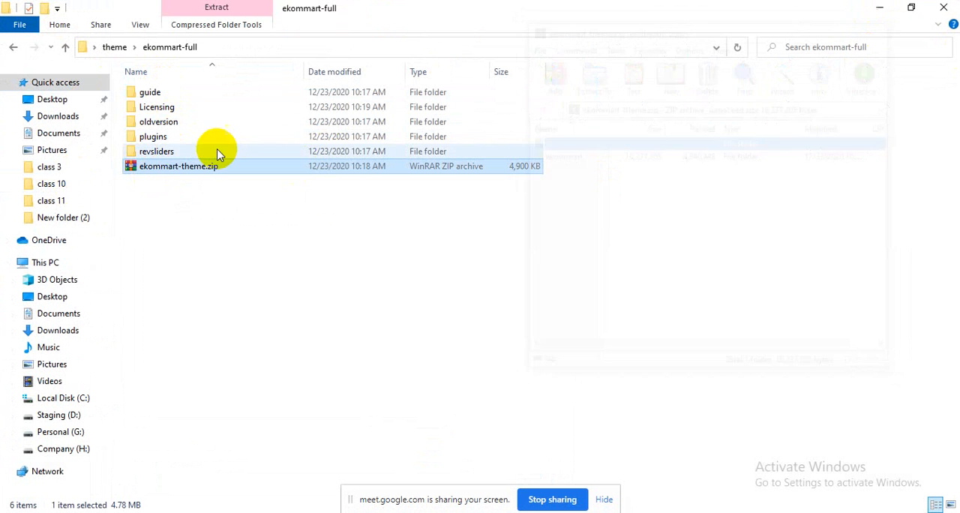
right_click(171, 172)
left_click(221, 240)
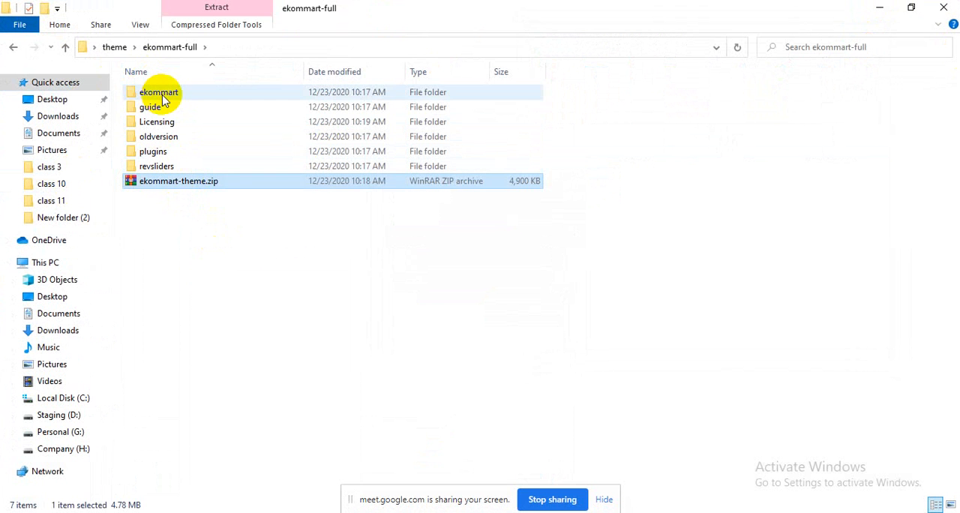
Step: Open the extracted ekommart folder, examine its theme files such as index.php, and view screenshot.jpg
left_click(161, 96)
double_click(162, 96)
scroll(214, 258, "down", 1)
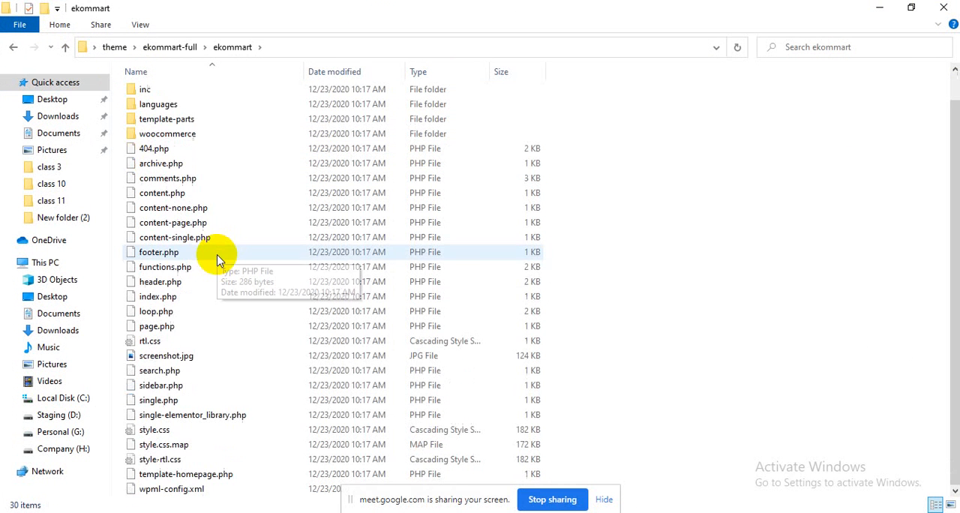
scroll(206, 285, "up", 1)
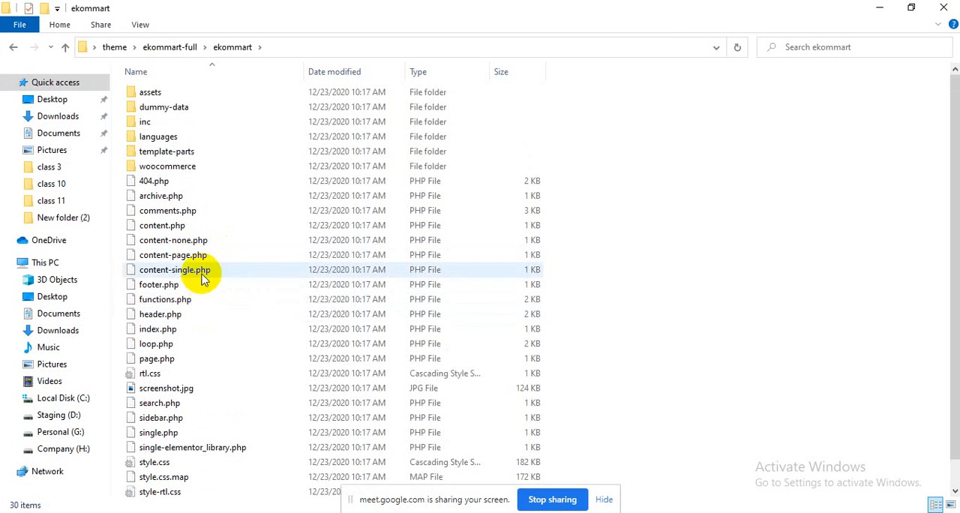
left_click(159, 360)
key("i")
key("i")
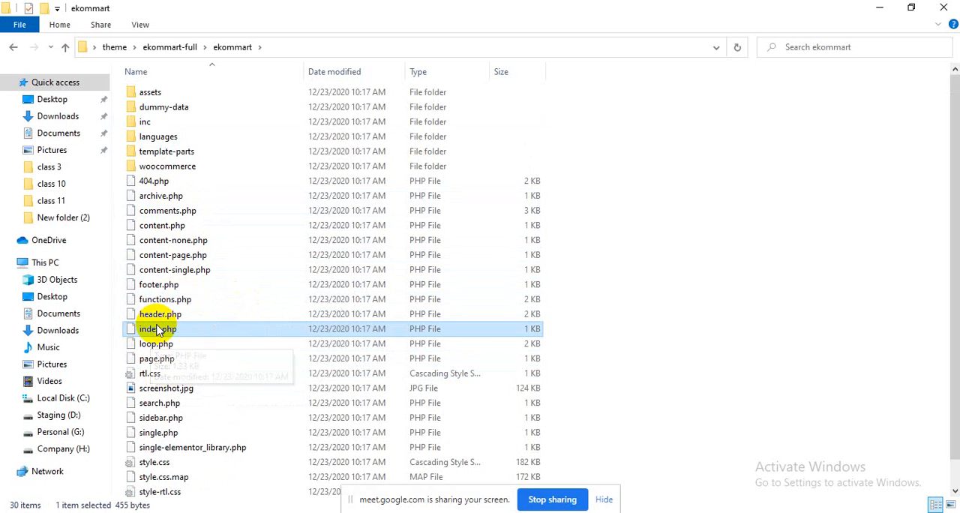
double_click(203, 399)
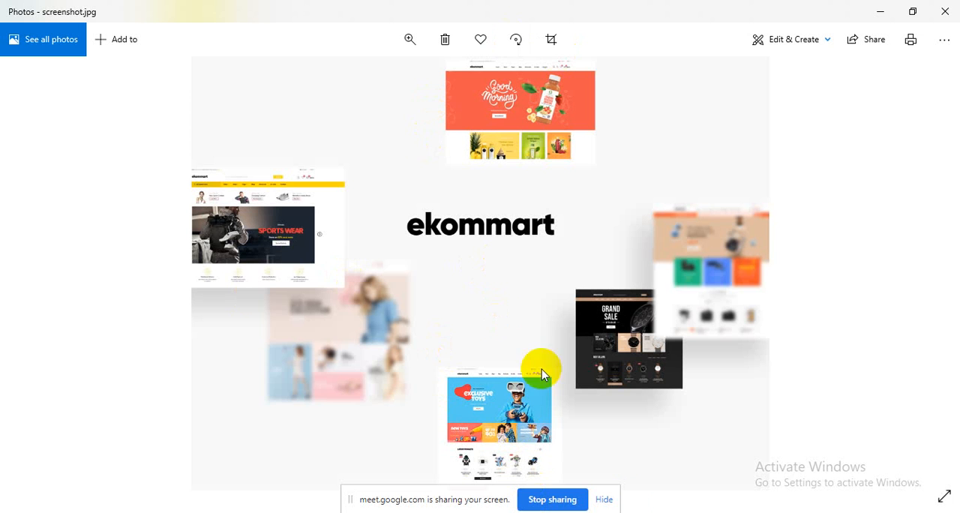
Step: Switch to the WordPress dashboard in Firefox and open the page of installed themes
key("alt+Tab")
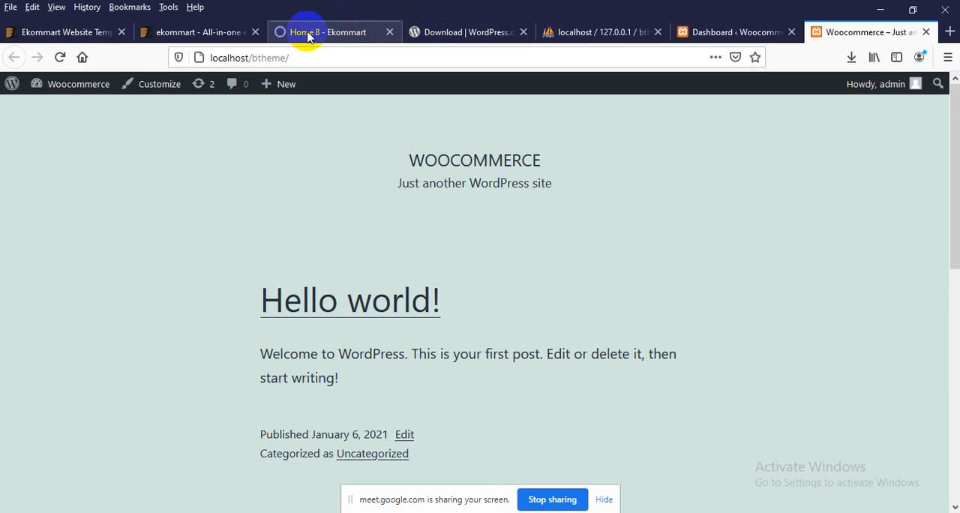
left_click(692, 31)
scroll(337, 225, "down", 3)
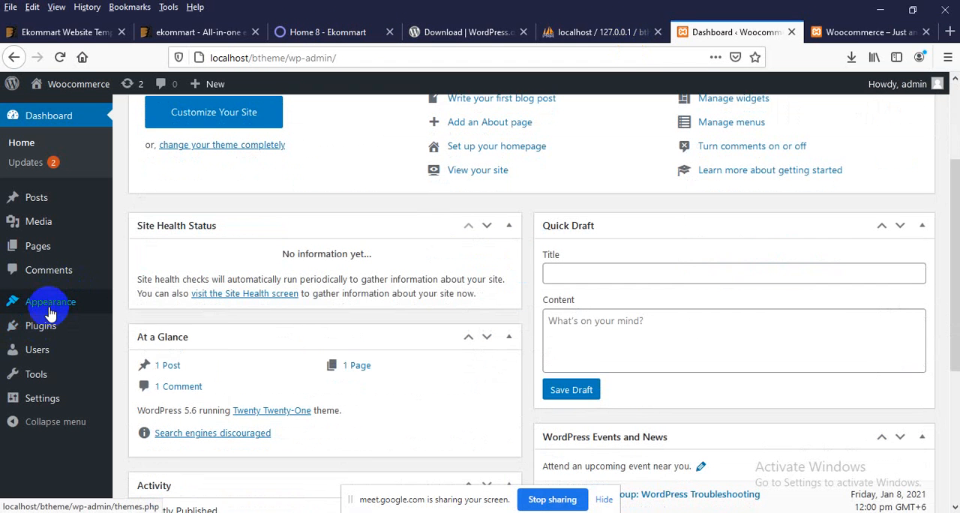
mouse_move(45, 301)
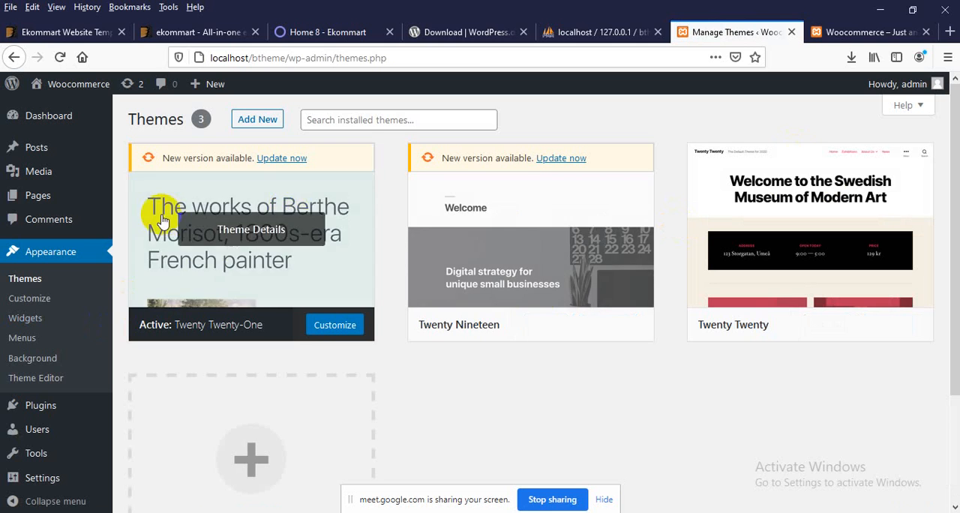
Step: Minimize the browser, close the screenshot.jpg preview, return to the ekommart-full folder, and delete its extracted ekommart folder
left_click(879, 8)
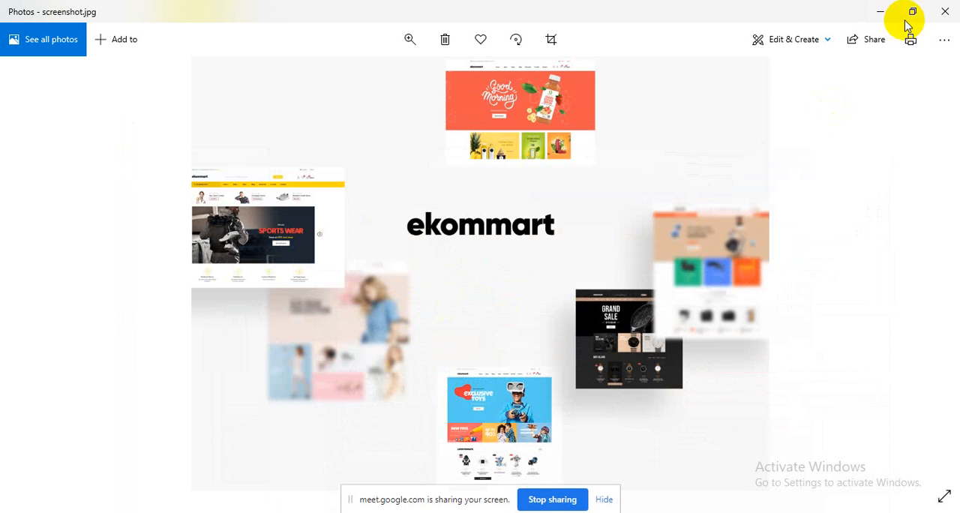
left_click(944, 9)
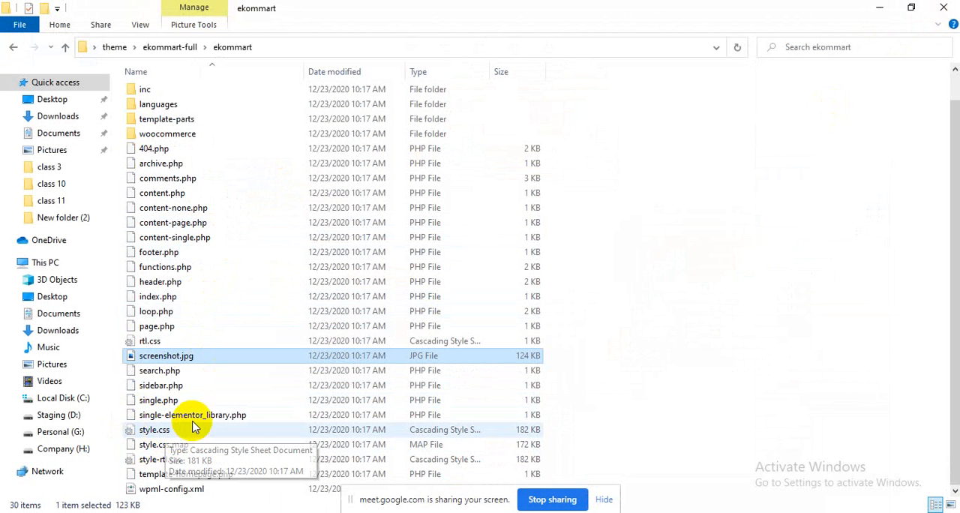
scroll(169, 439, "up", 1)
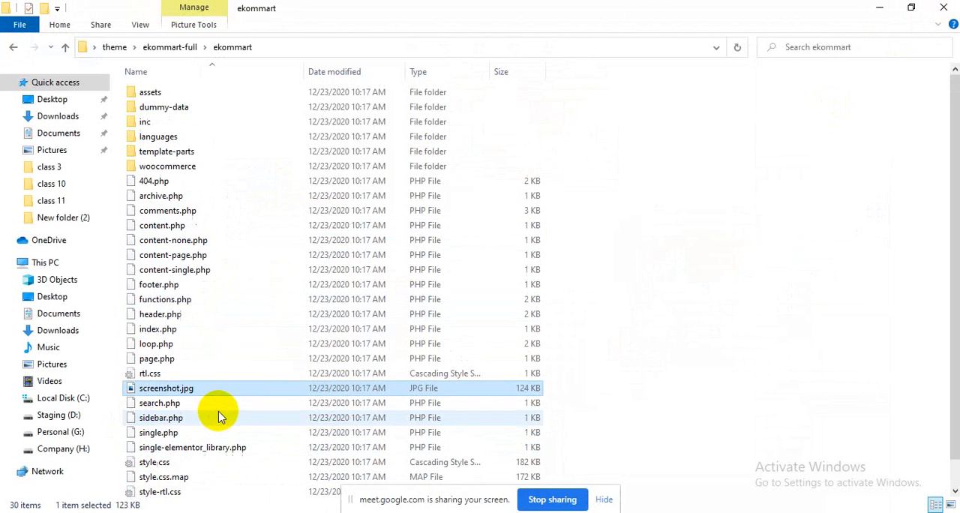
left_click(186, 47)
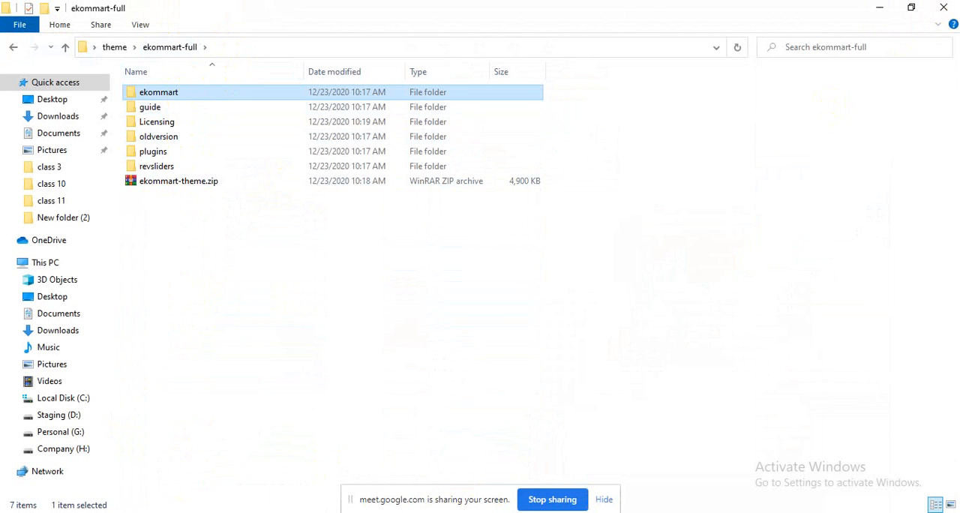
left_click(363, 511)
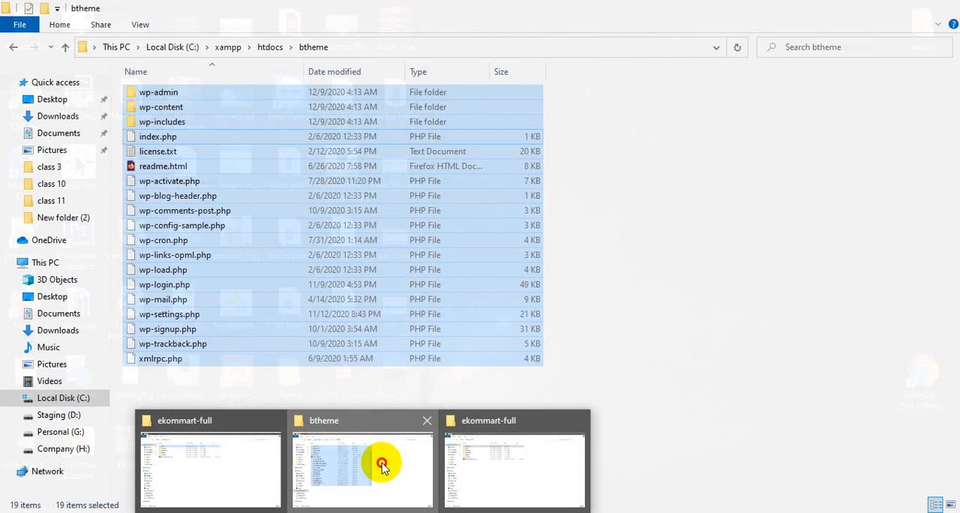
Step: Switch to the btheme folder window and open its wp-content themes folder
left_click(379, 463)
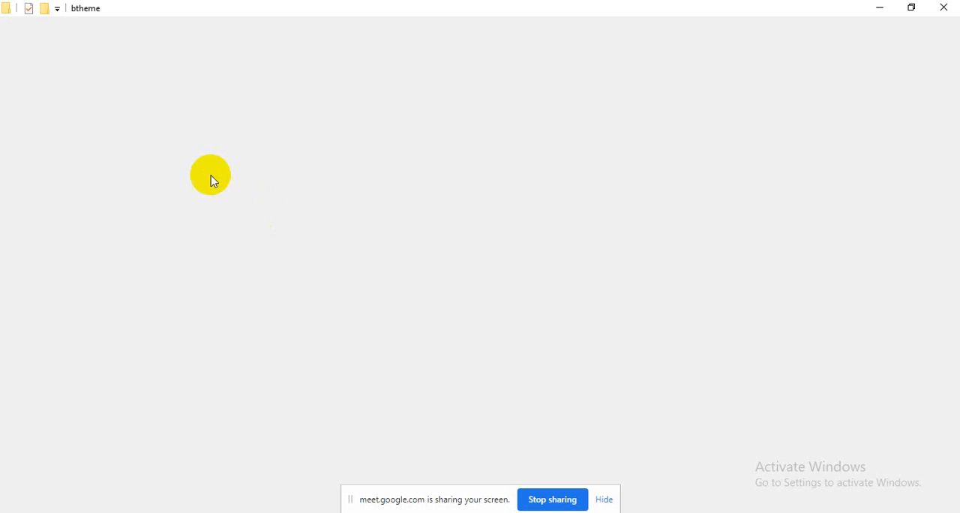
double_click(189, 107)
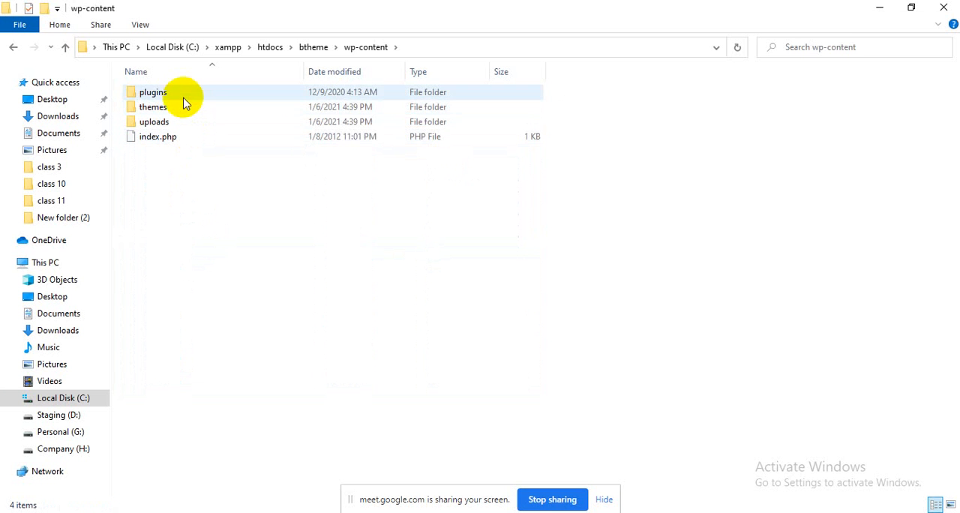
left_click(180, 107)
double_click(180, 108)
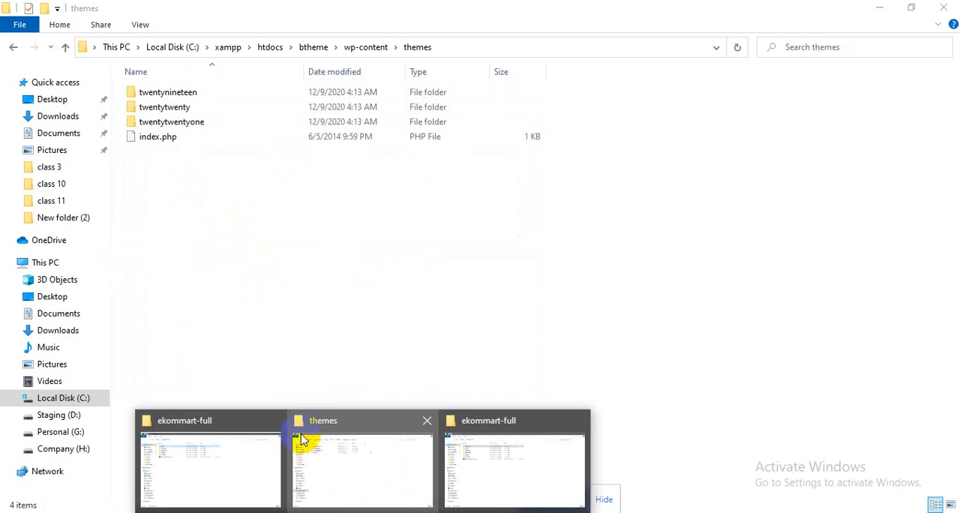
Step: Switch to the ekommart-full folder window, look inside the ekommart folder, and return to ekommart-full
left_click(510, 461)
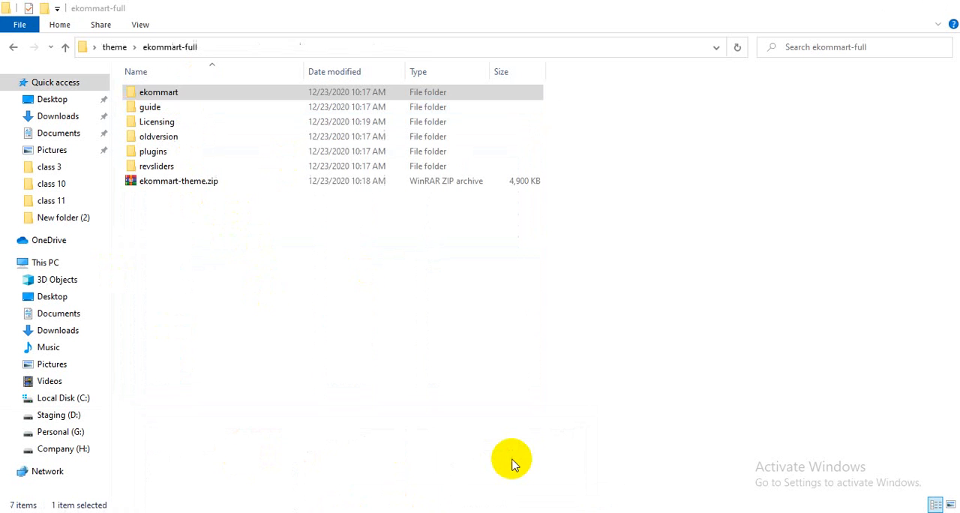
double_click(152, 91)
left_click(172, 47)
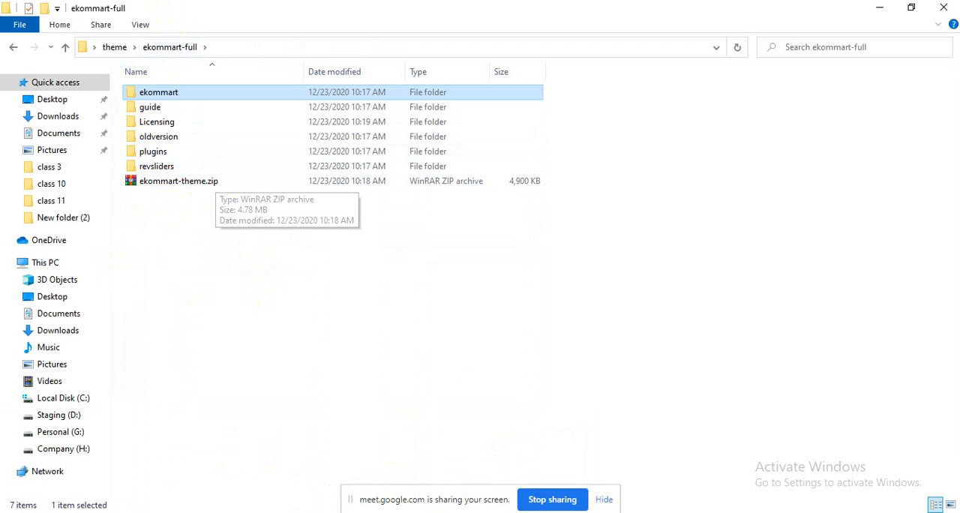
Step: Switch to the WordPress dashboard in Firefox and open the form for uploading a new theme
left_click(515, 512)
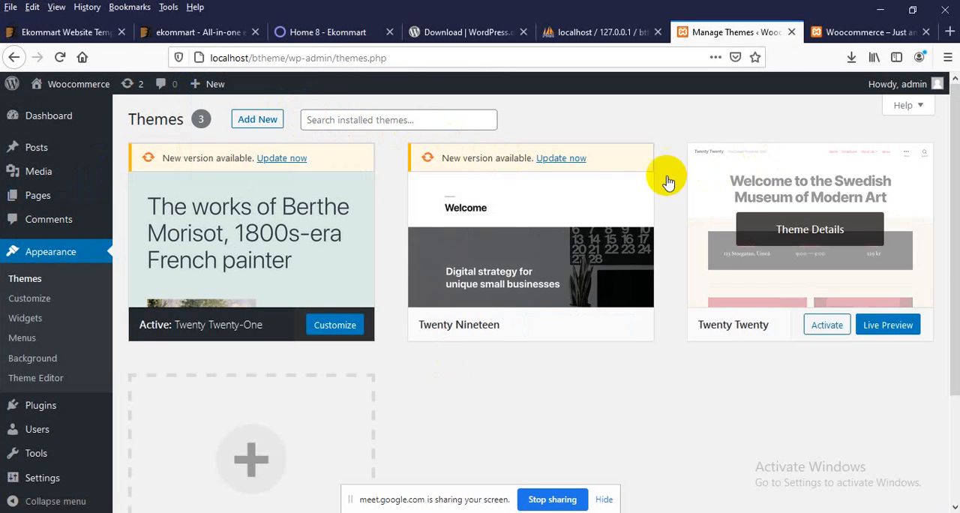
left_click(267, 122)
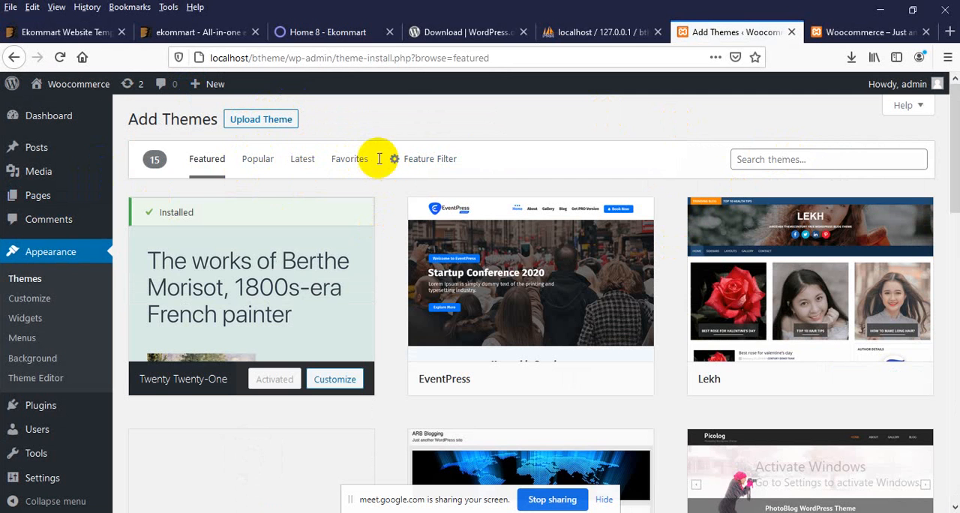
left_click(262, 120)
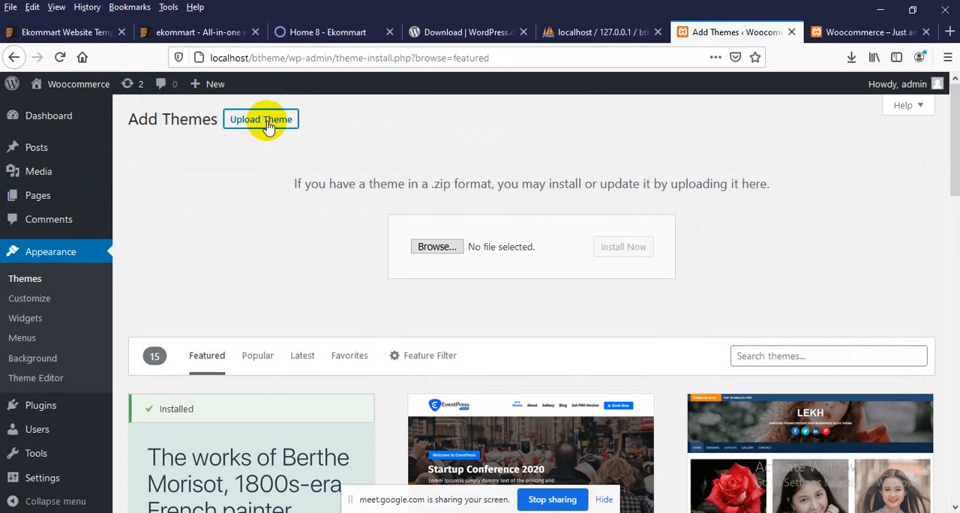
Step: Choose ekommart-theme.zip from the Desktop's theme/ekommart-full folder and install it as a theme
left_click(438, 247)
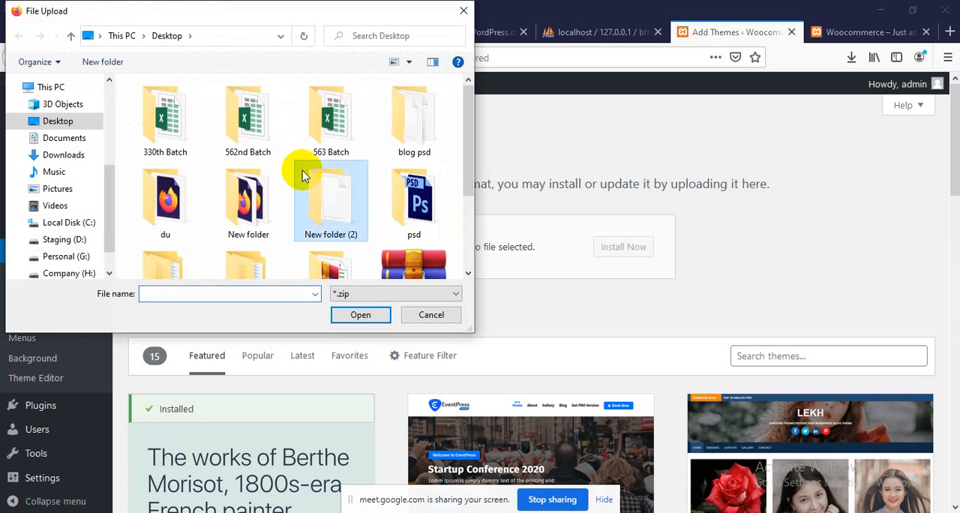
scroll(330, 204, "down", 2)
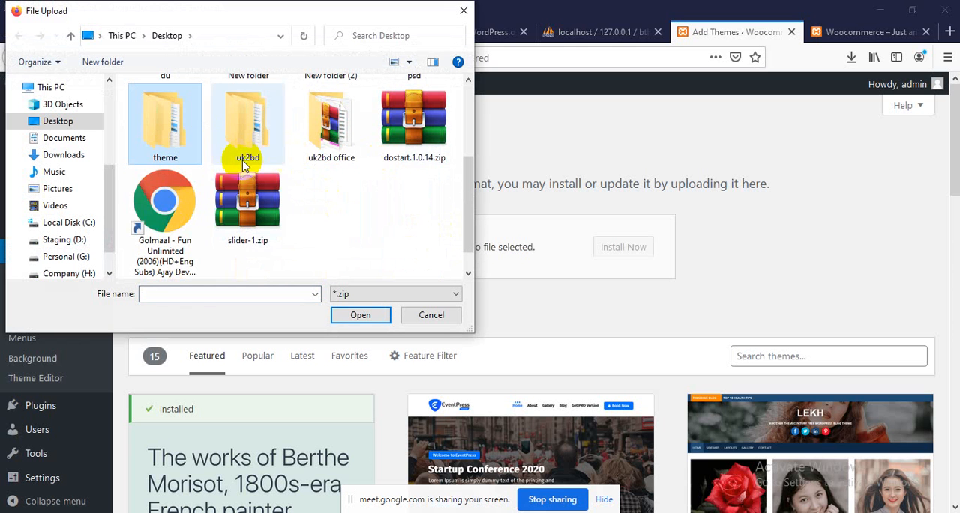
left_click(171, 143)
double_click(171, 143)
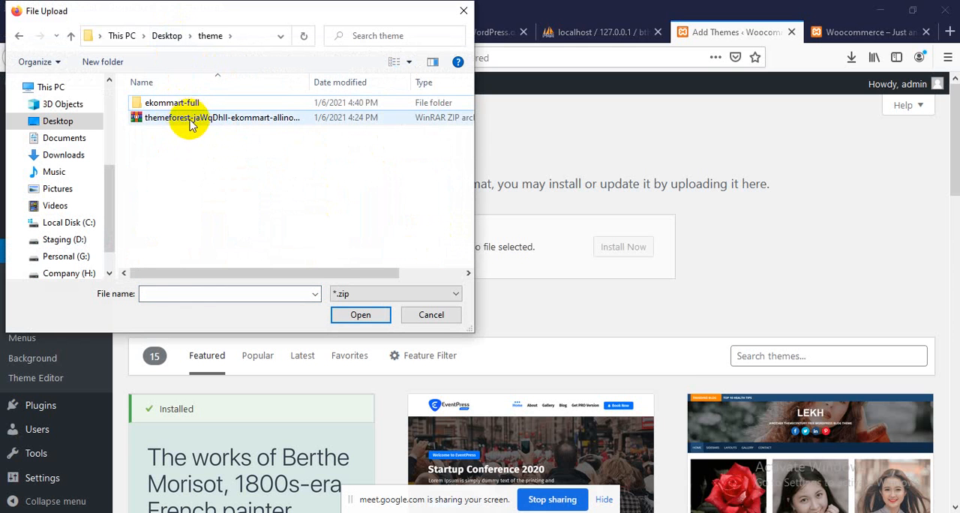
double_click(180, 103)
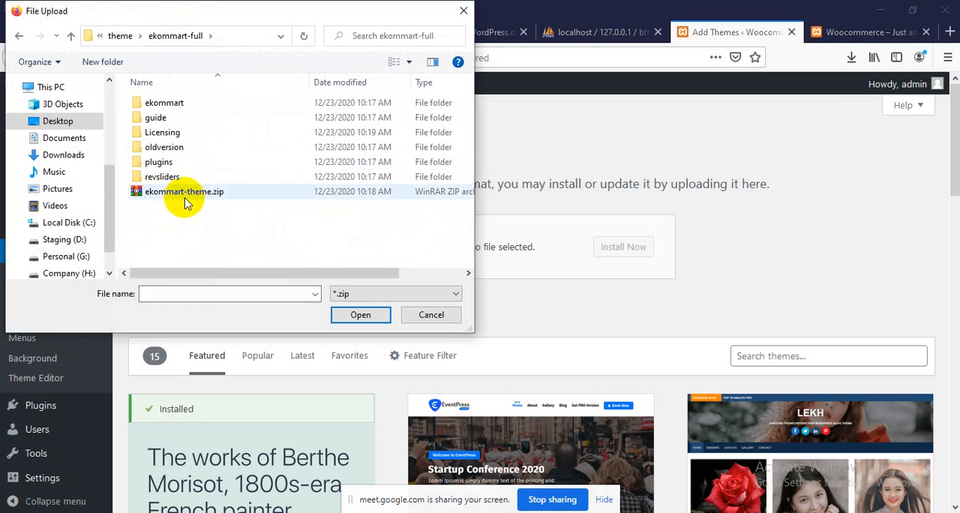
double_click(213, 194)
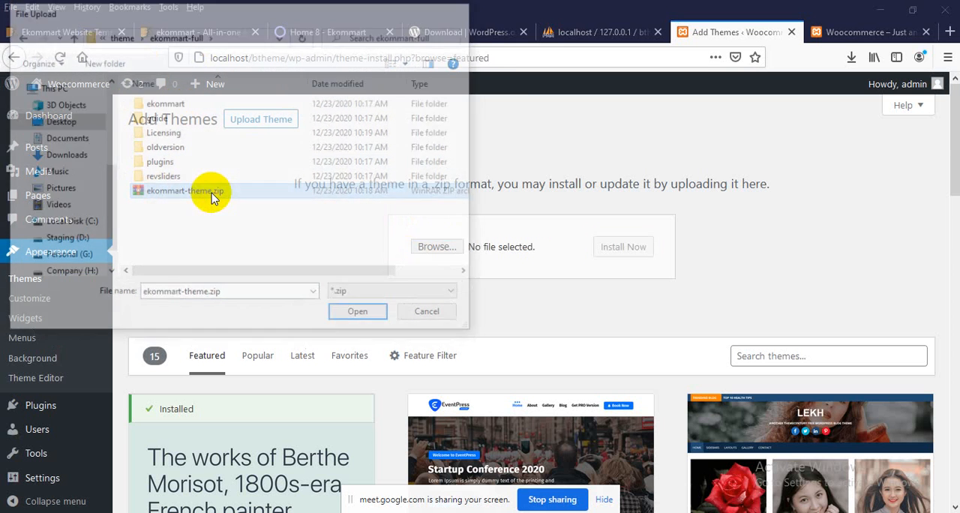
left_click(627, 255)
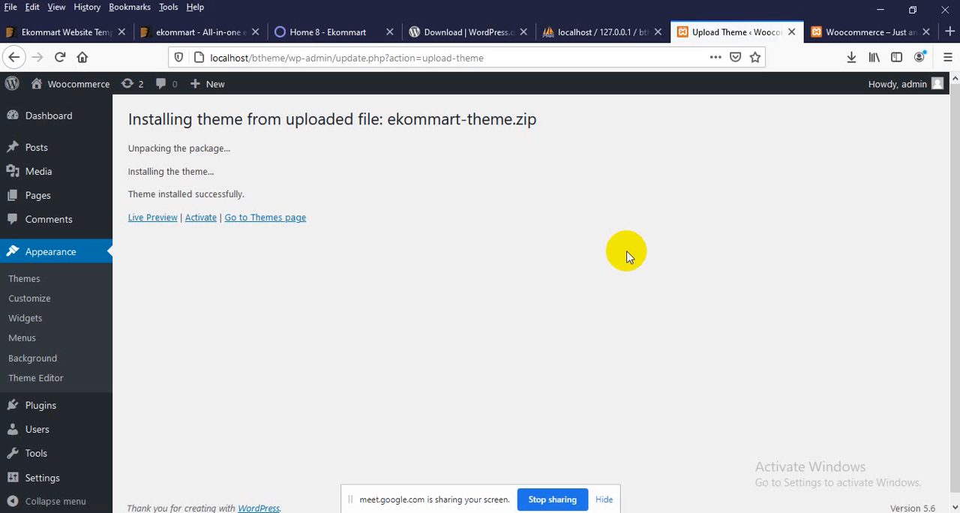
Step: View the list of installed themes and reload the Woocommerce site's front page to check its appearance
left_click(25, 279)
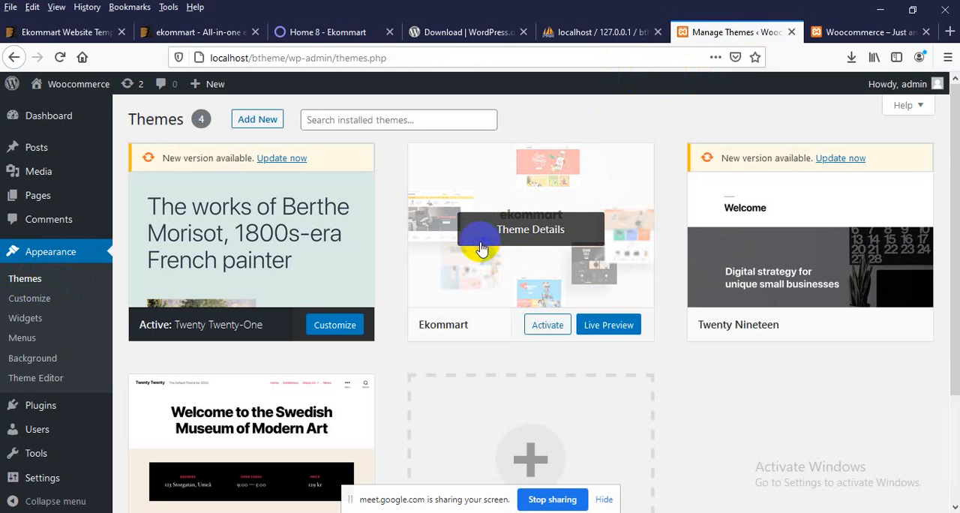
left_click(817, 30)
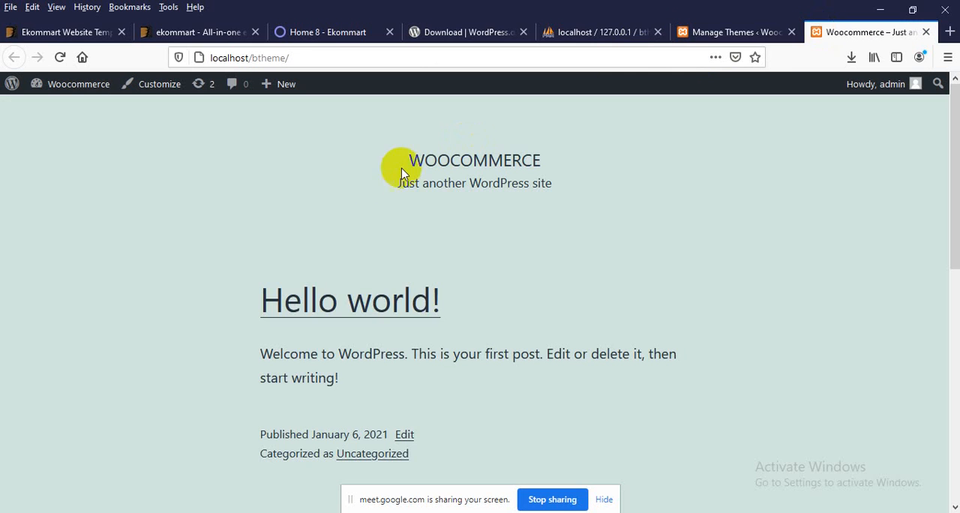
right_click(292, 183)
left_click(370, 194)
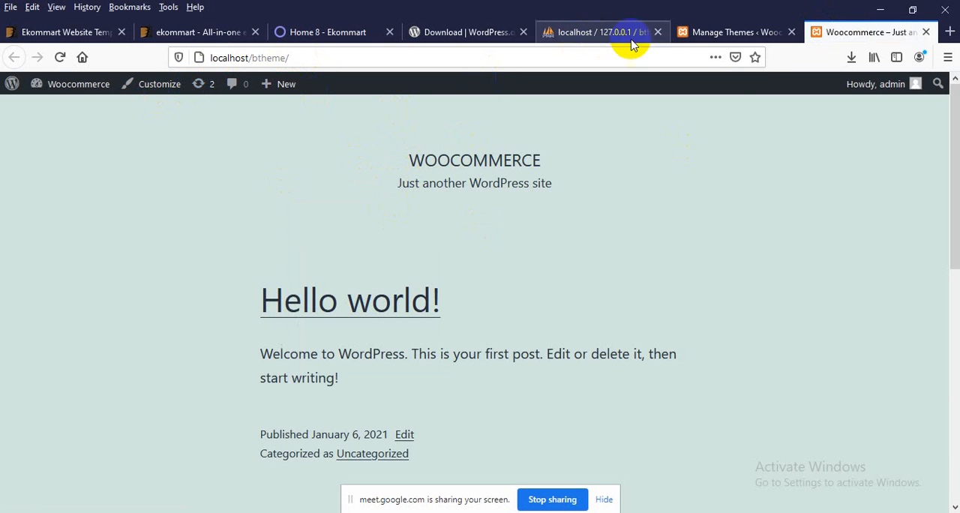
Step: Return to the Manage Themes page and activate the Ekommart theme
left_click(681, 38)
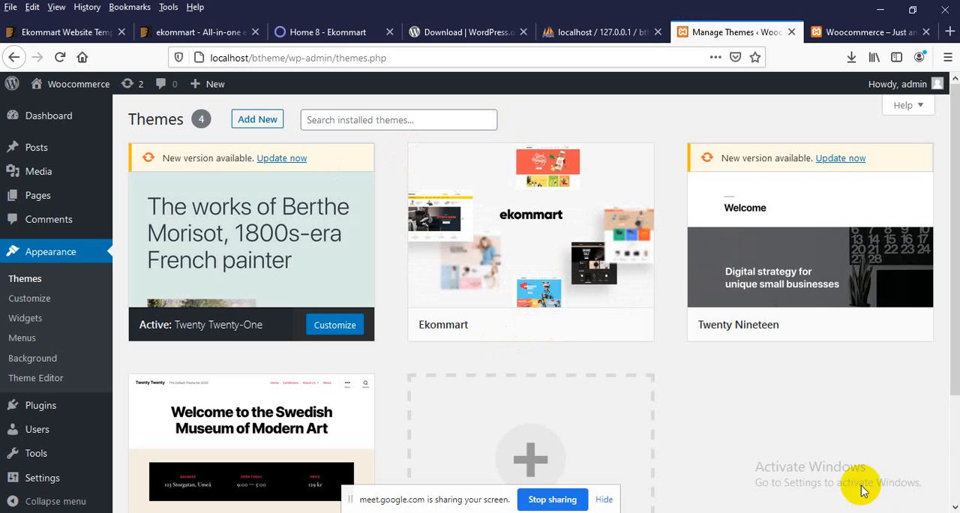
mouse_move(628, 238)
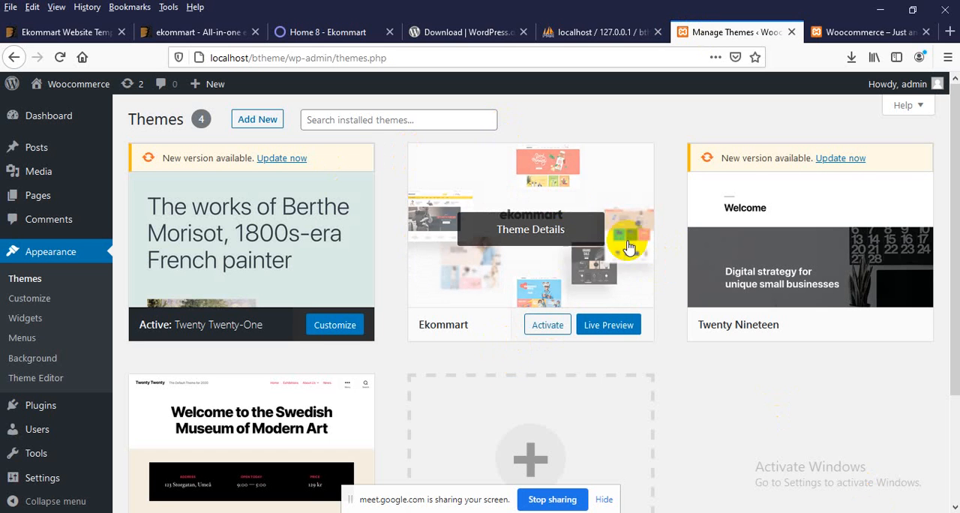
left_click(548, 328)
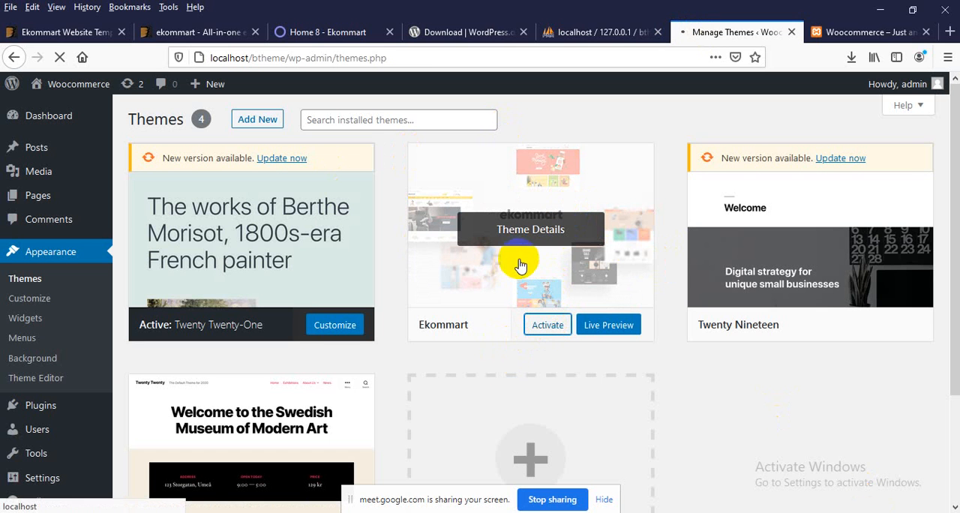
Step: Reload the Woocommerce site's front page and examine its layout under the Ekommart theme
left_click(845, 34)
right_click(684, 183)
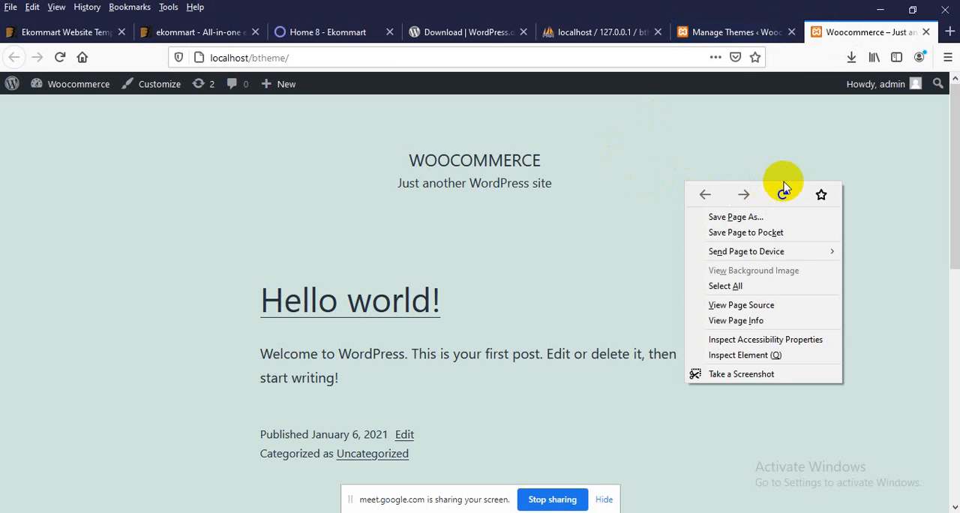
left_click(779, 195)
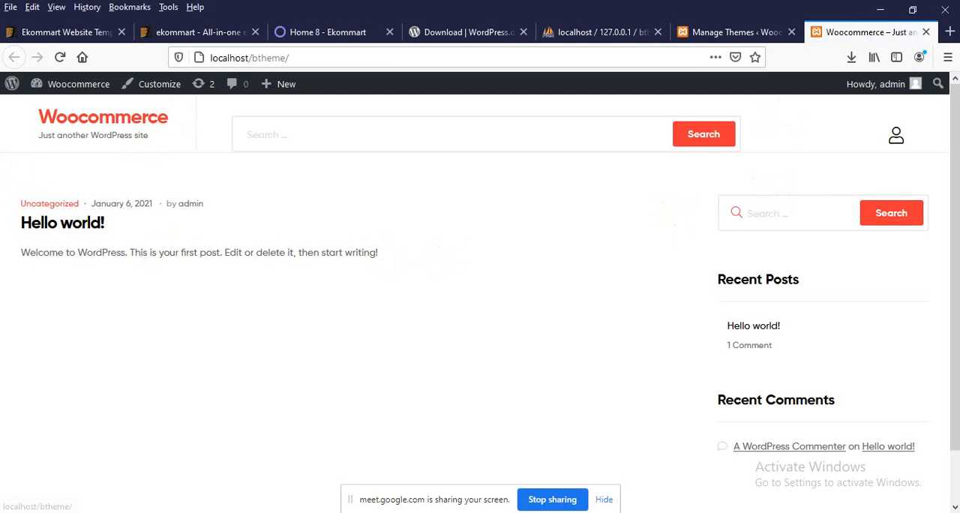
scroll(504, 260, "down", 2)
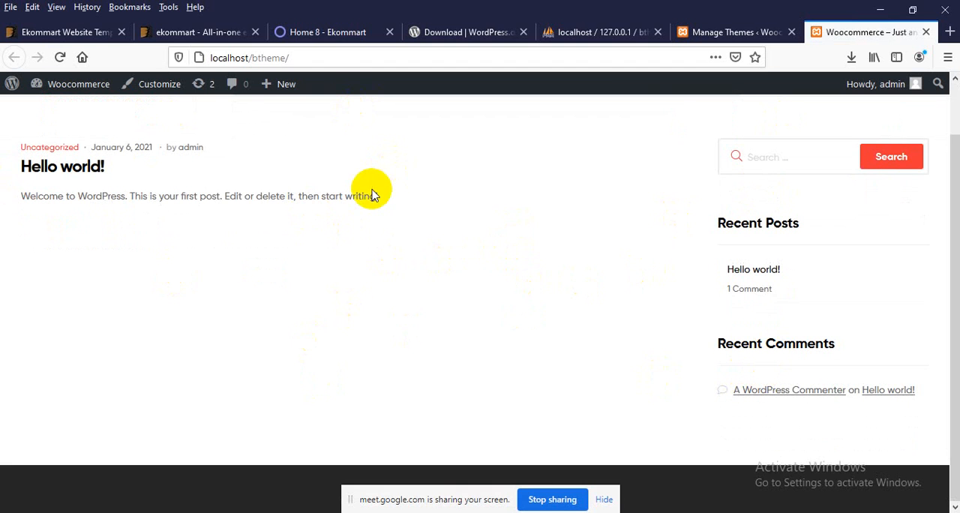
scroll(323, 217, "up", 2)
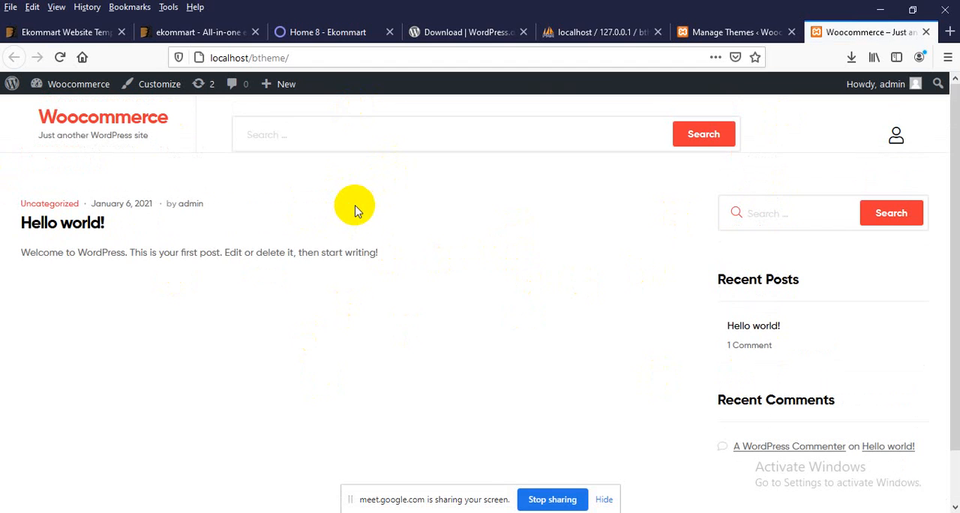
scroll(461, 294, "down", 2)
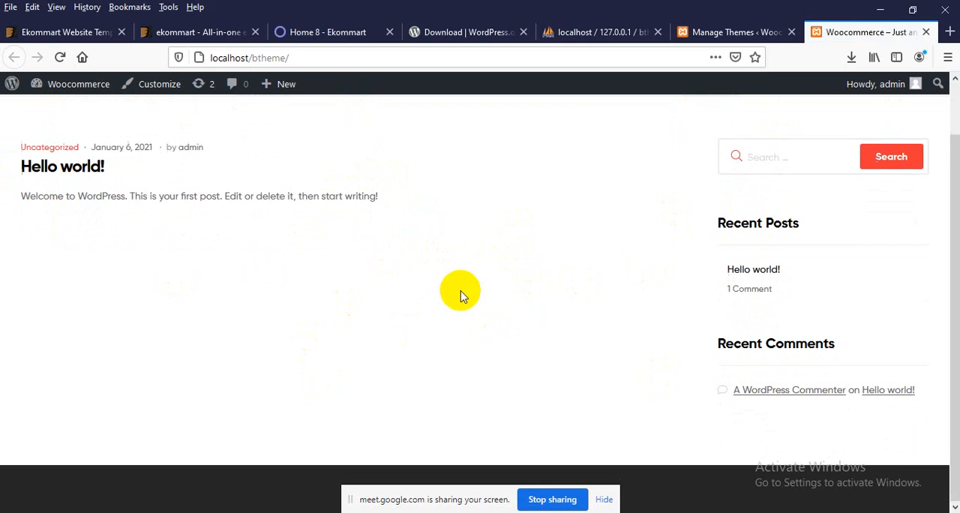
Step: Examine the Home 8 Ekommart demo page, including its header, slider and product sections, for comparison with the local site
left_click(285, 32)
scroll(328, 255, "down", 3)
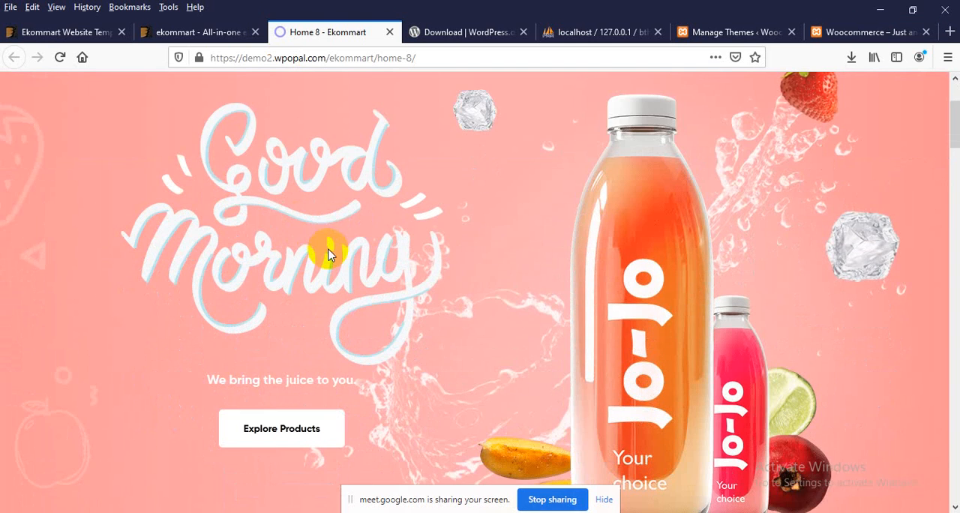
scroll(628, 273, "up", 5)
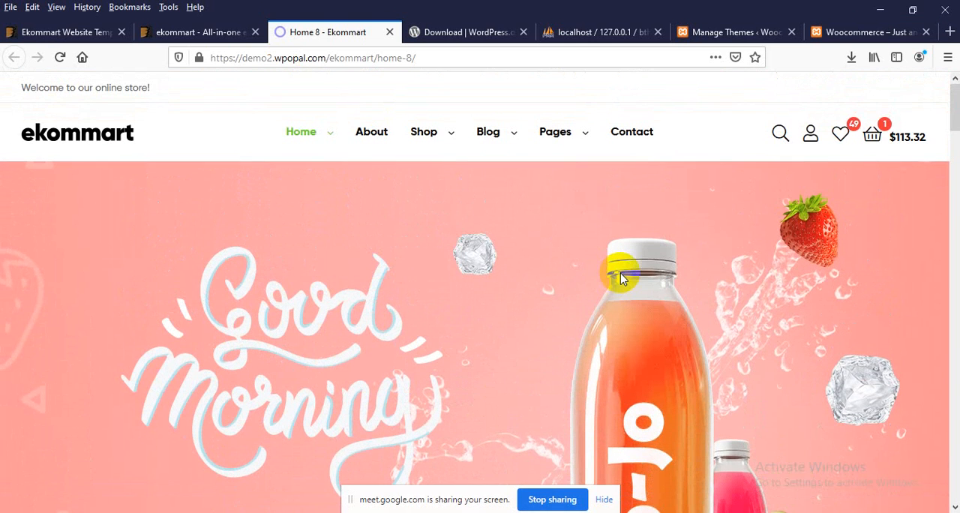
scroll(568, 309, "down", 10)
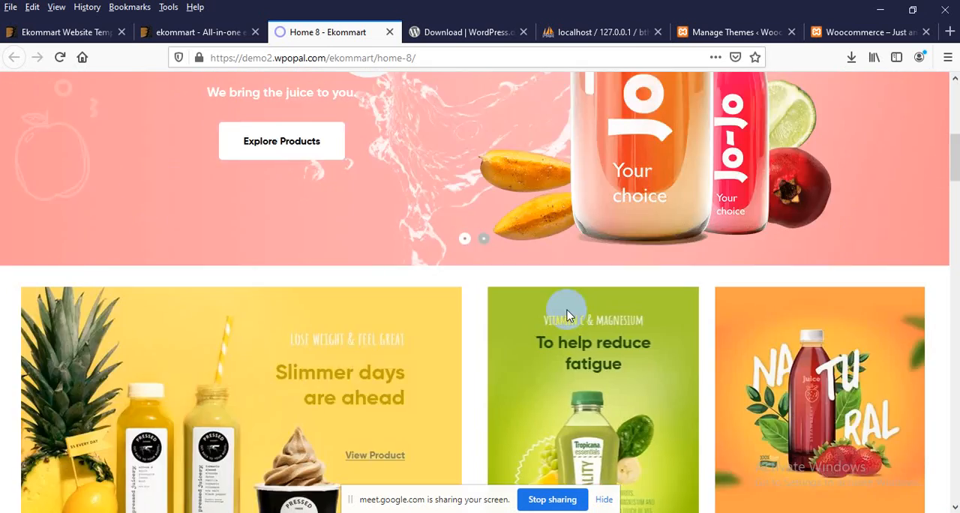
scroll(568, 309, "down", 10)
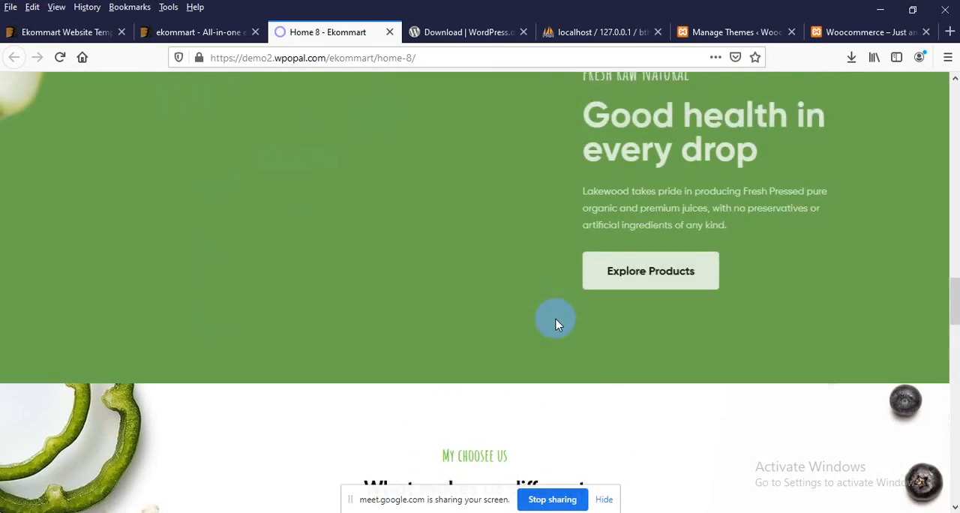
scroll(428, 272, "up", 10)
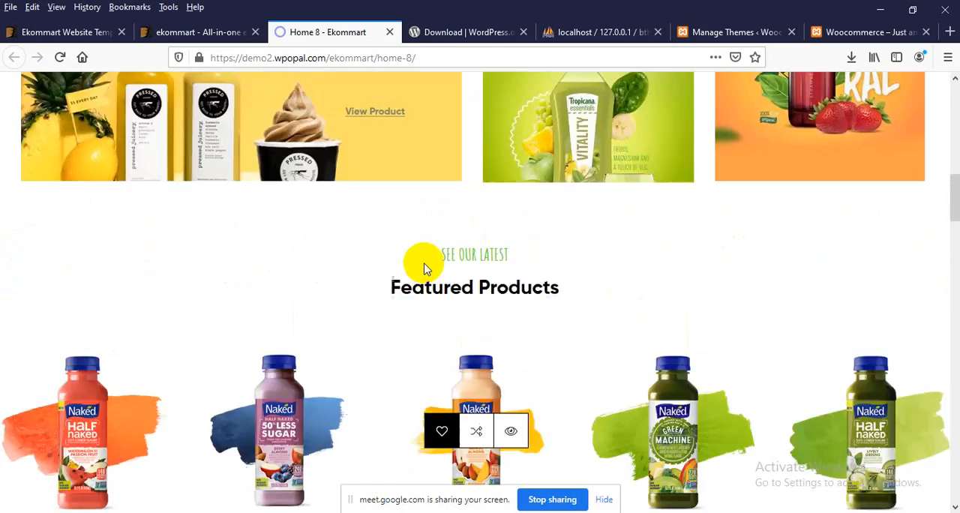
scroll(404, 270, "up", 5)
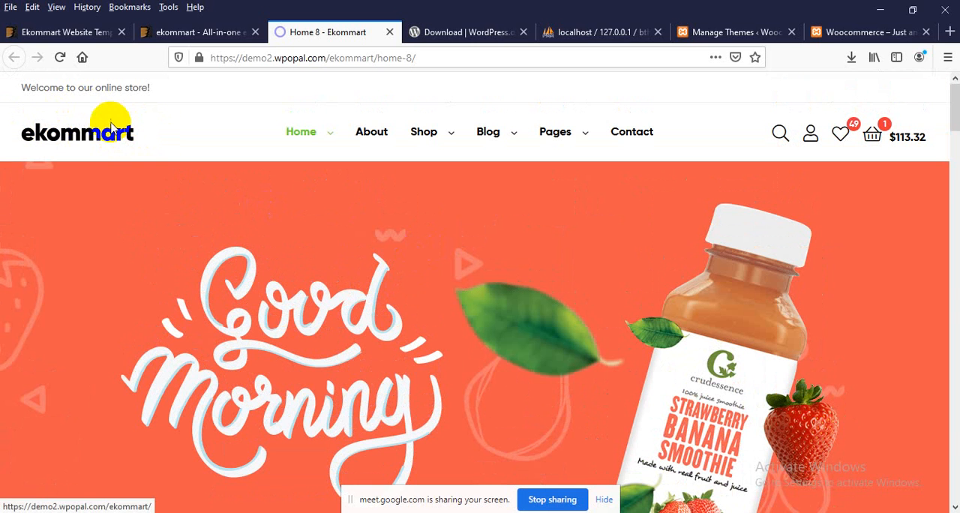
left_click_drag(50, 89, 142, 90)
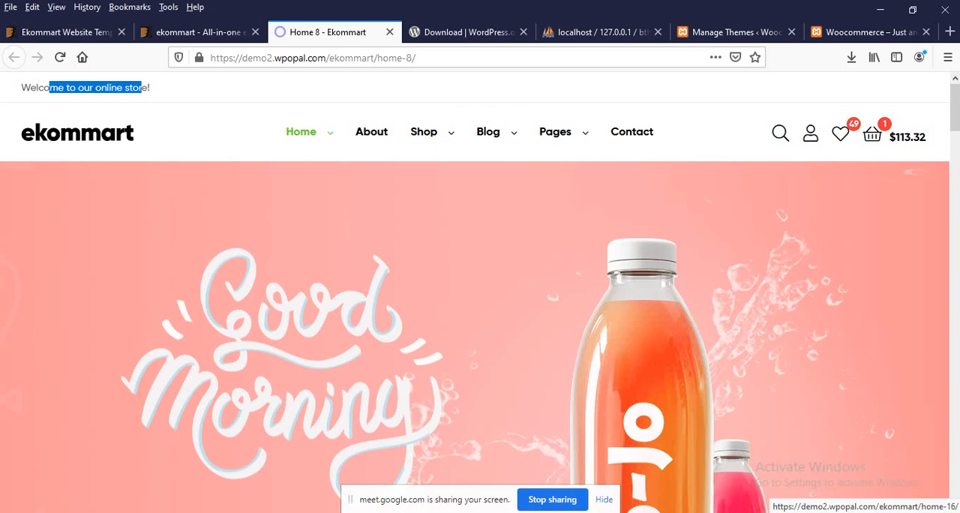
scroll(300, 285, "down", 3)
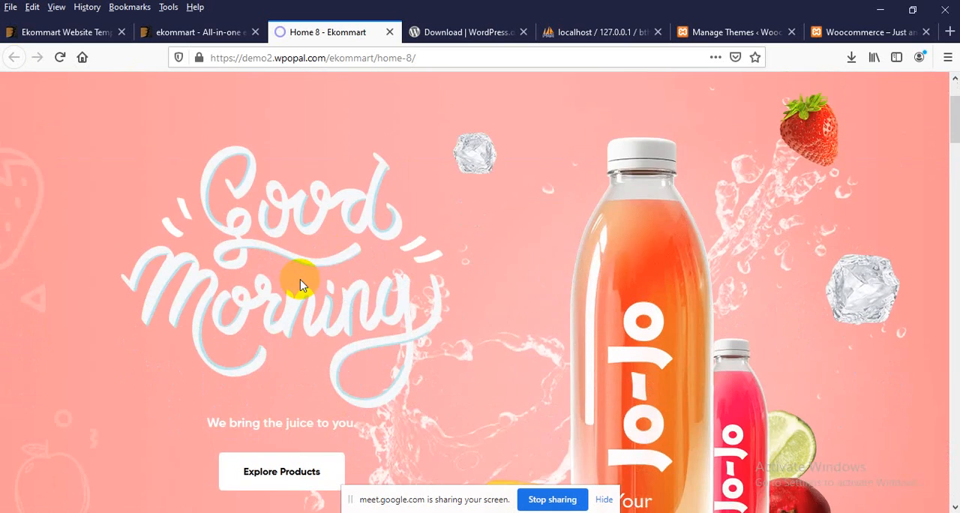
scroll(285, 293, "down", 8)
Step: Return to the Manage Themes page, read the Ekommart theme's required and recommended plugins notice, and dismiss it
left_click(741, 33)
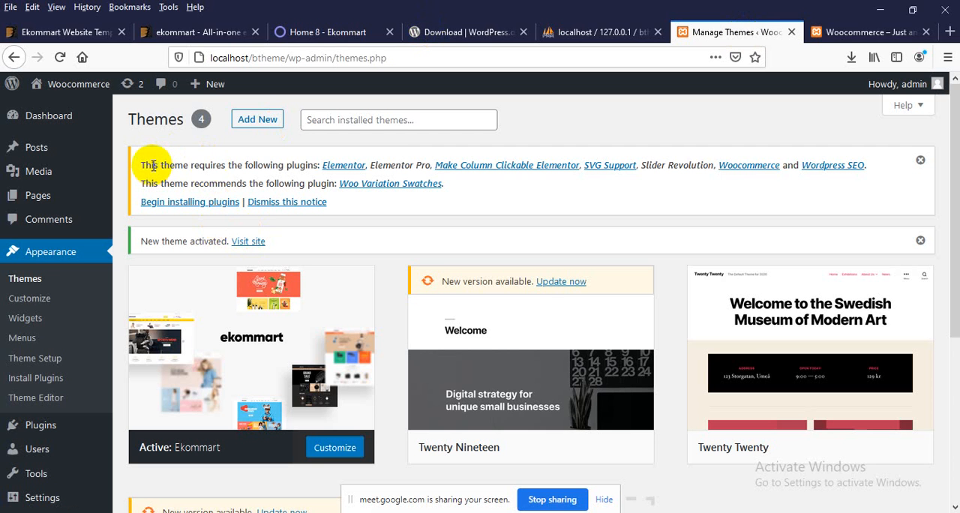
left_click_drag(151, 165, 183, 164)
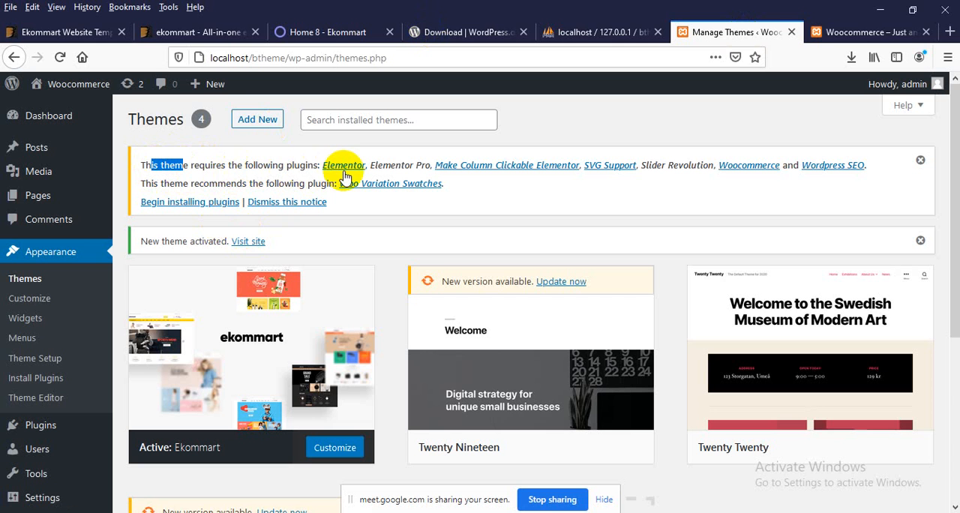
left_click(394, 167)
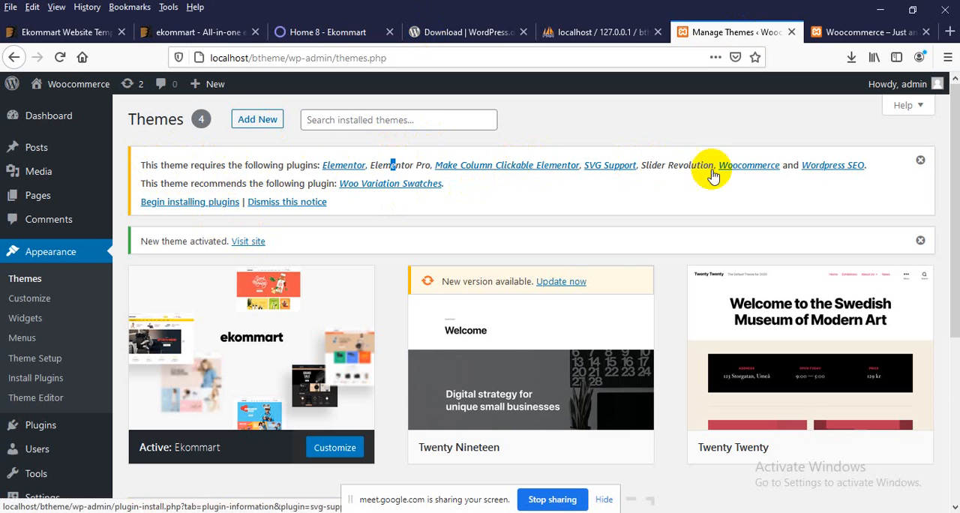
left_click(26, 208)
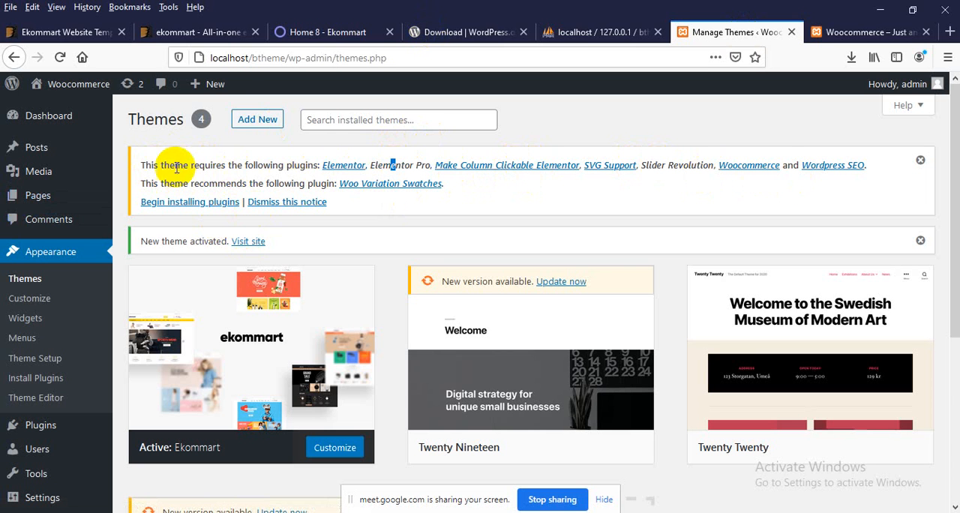
left_click(919, 160)
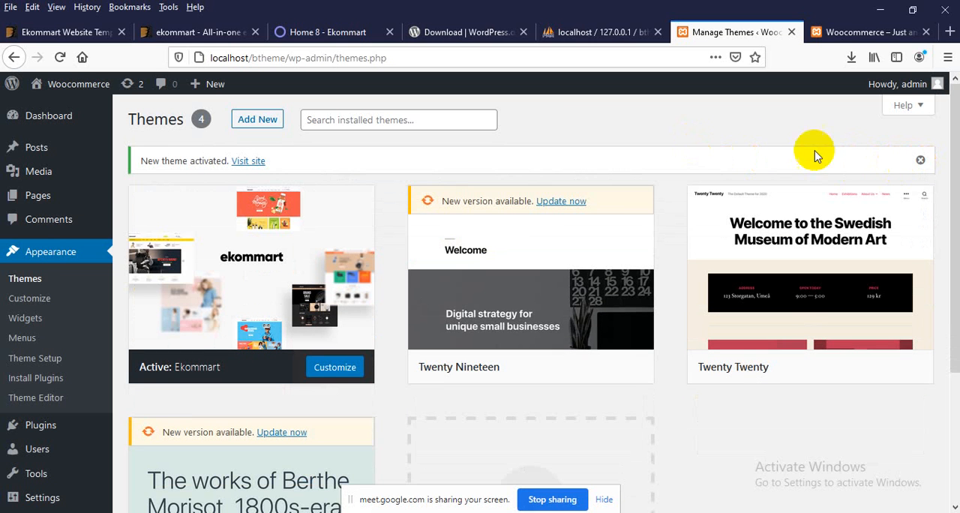
Step: Go to the WordPress dashboard and open the theme's Install Required Plugins page to review the plugin list
left_click(30, 114)
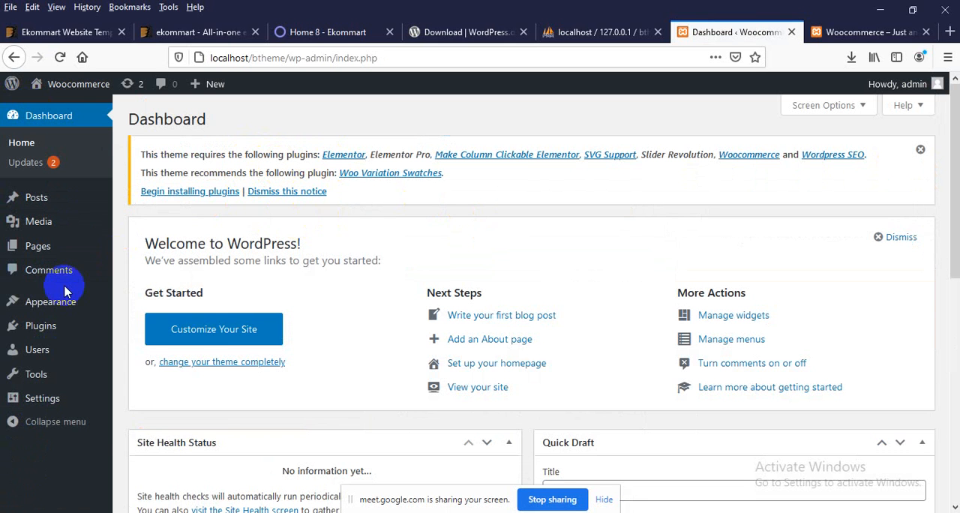
mouse_move(65, 303)
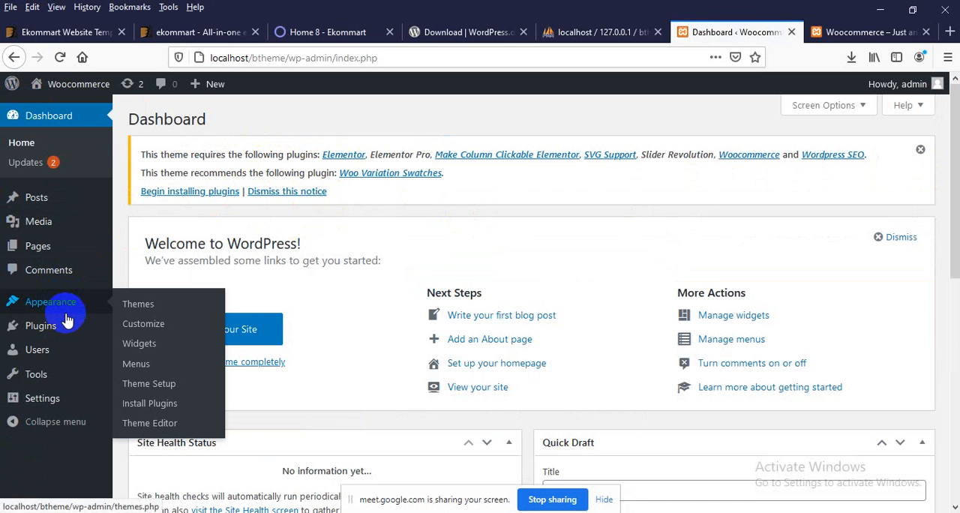
left_click(161, 408)
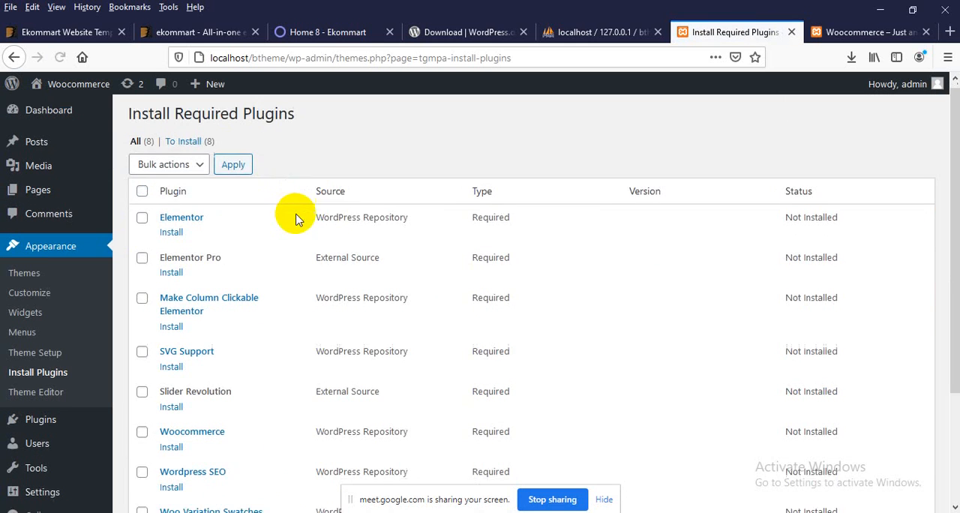
scroll(294, 218, "down", 4)
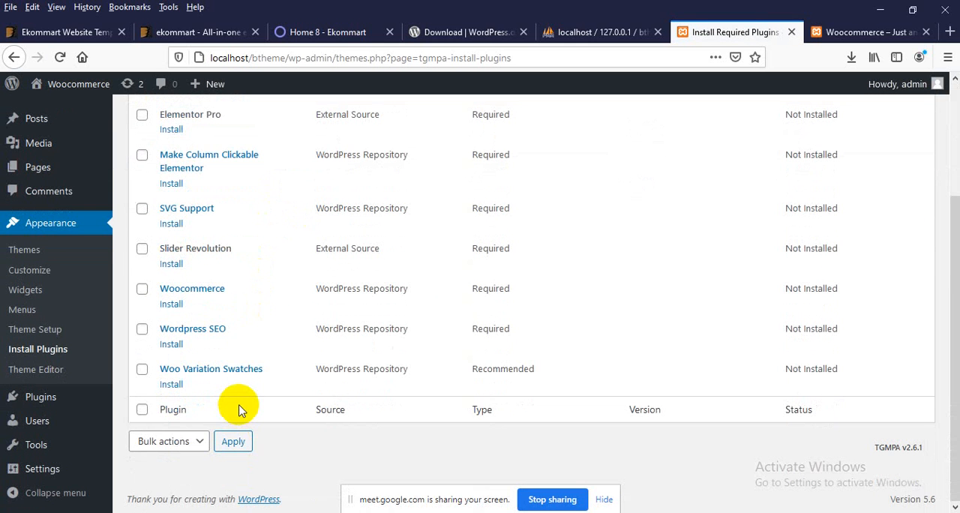
scroll(238, 409, "up", 3)
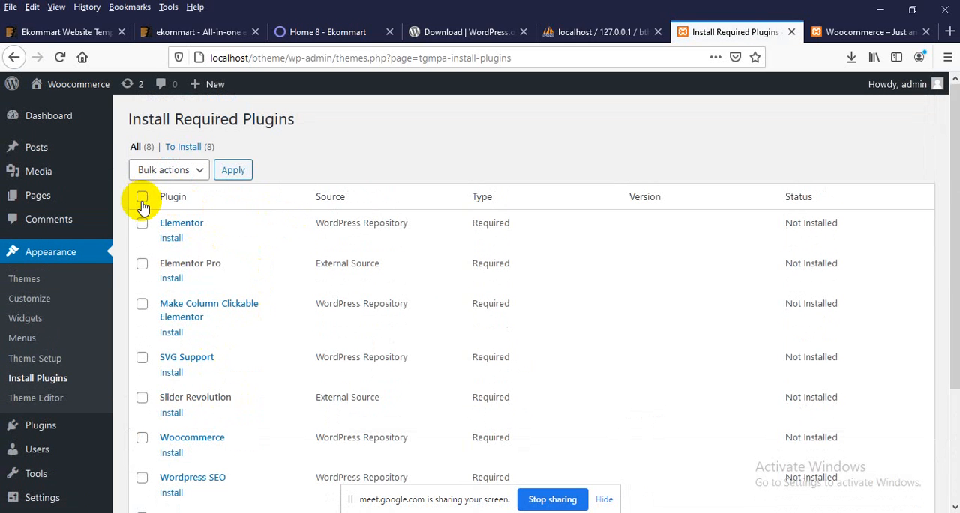
Step: Select all the plugins on the Install Required Plugins page and run the Install bulk action on them
left_click(143, 199)
left_click(148, 171)
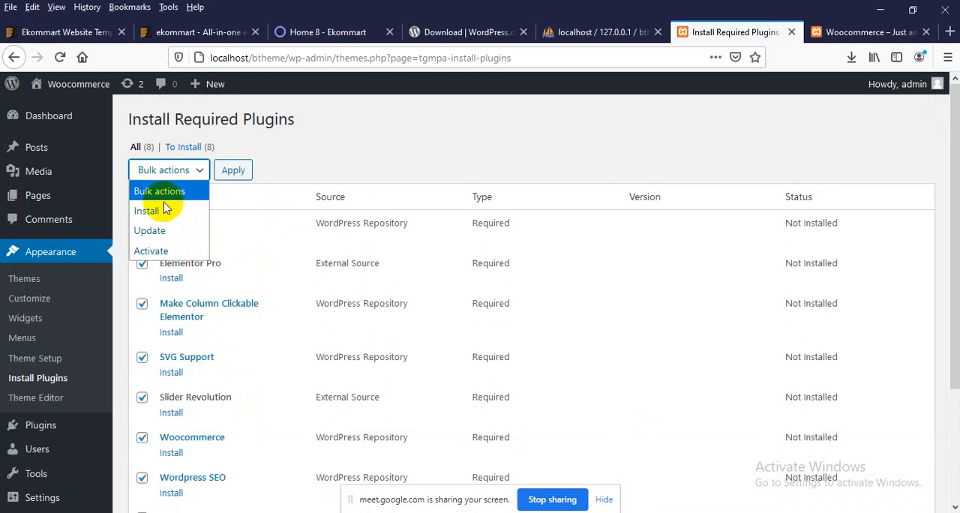
left_click(150, 210)
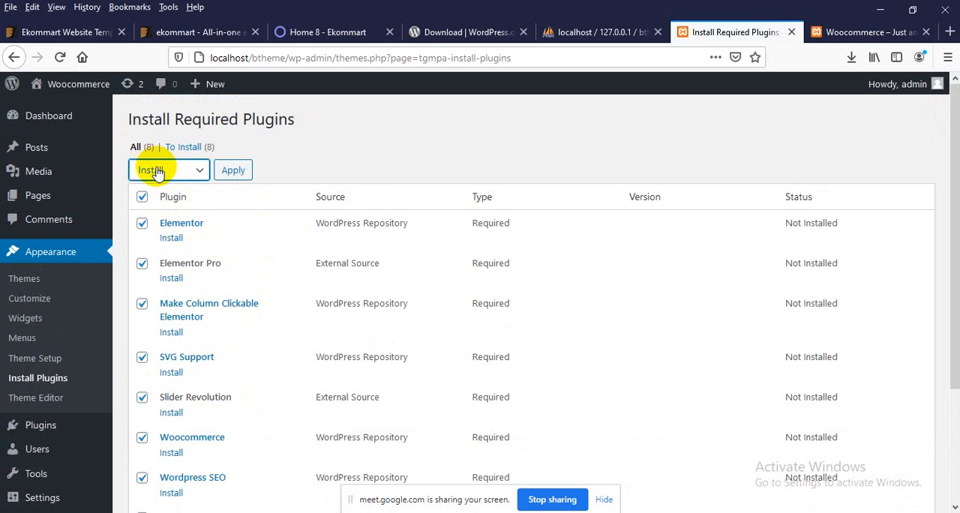
left_click(156, 172)
left_click(159, 212)
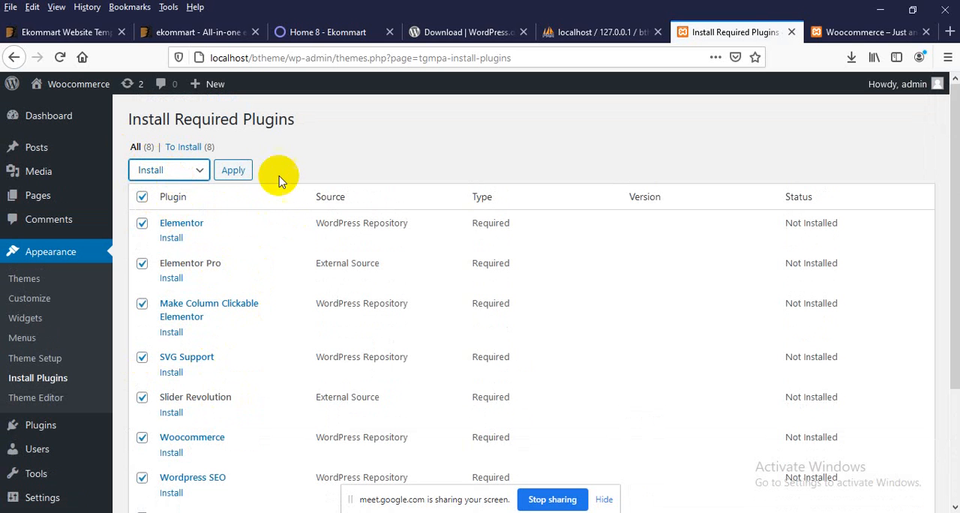
left_click(237, 171)
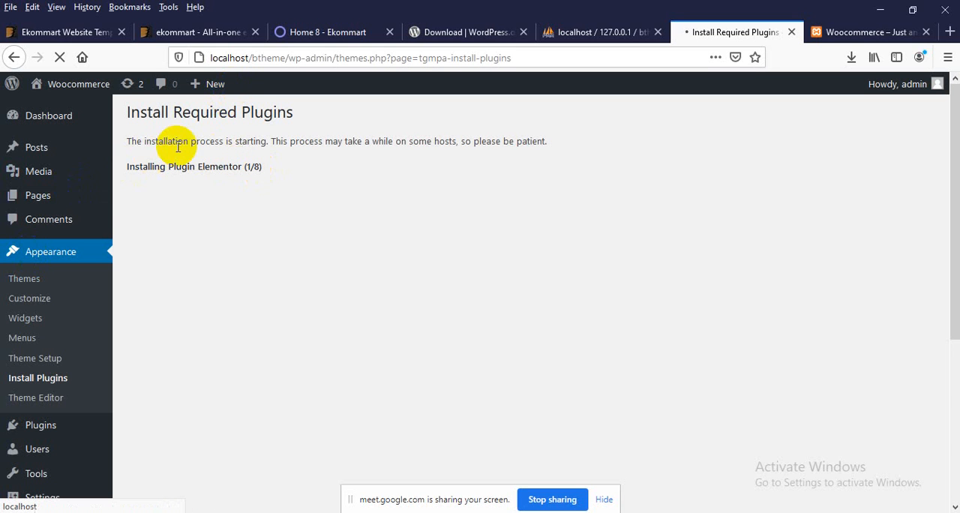
Step: Monitor the bulk installation progress of the required plugins from Elementor through Woo Variation Swatches
left_click_drag(179, 145, 344, 142)
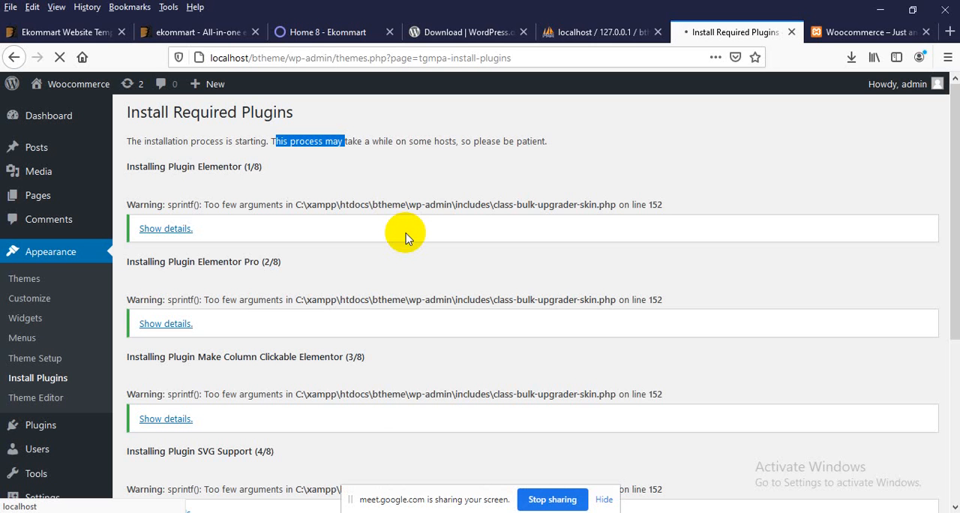
scroll(288, 291, "down", 5)
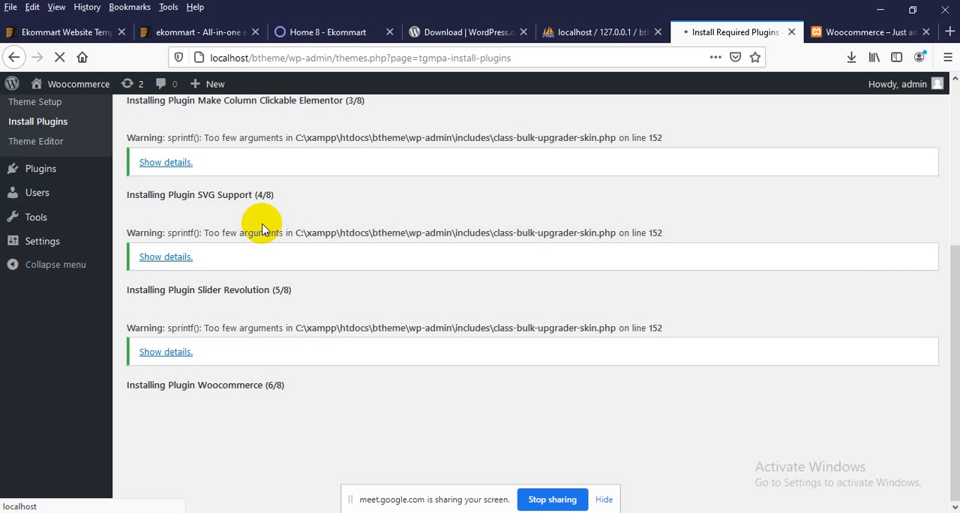
scroll(252, 208, "up", 4)
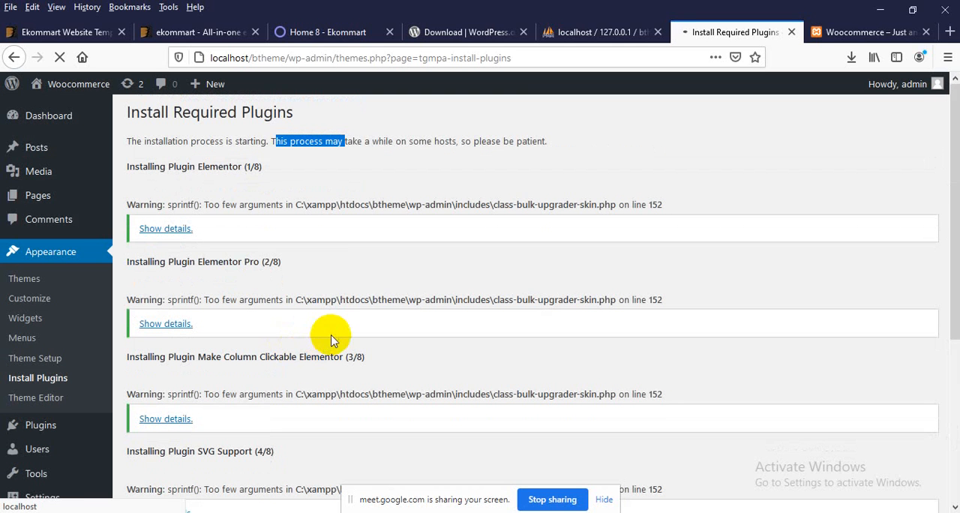
left_click(345, 131)
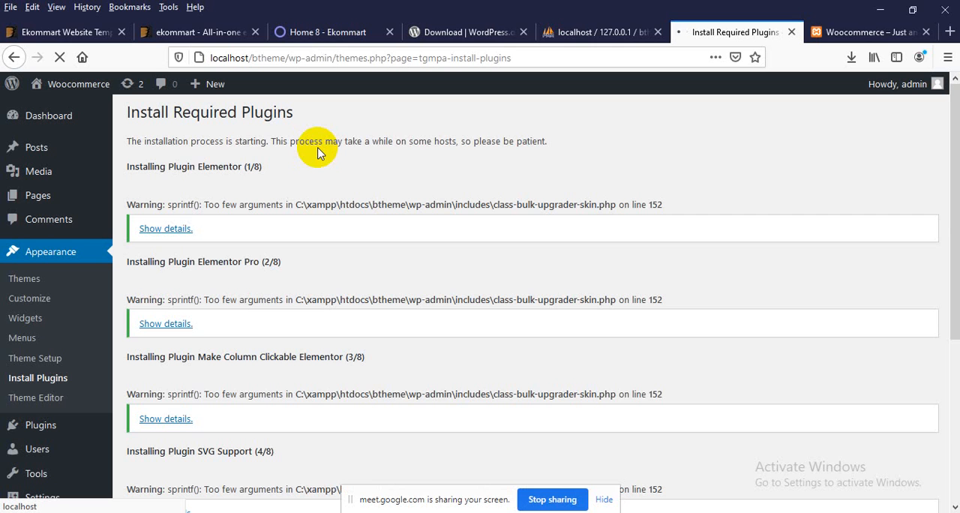
scroll(330, 188, "down", 3)
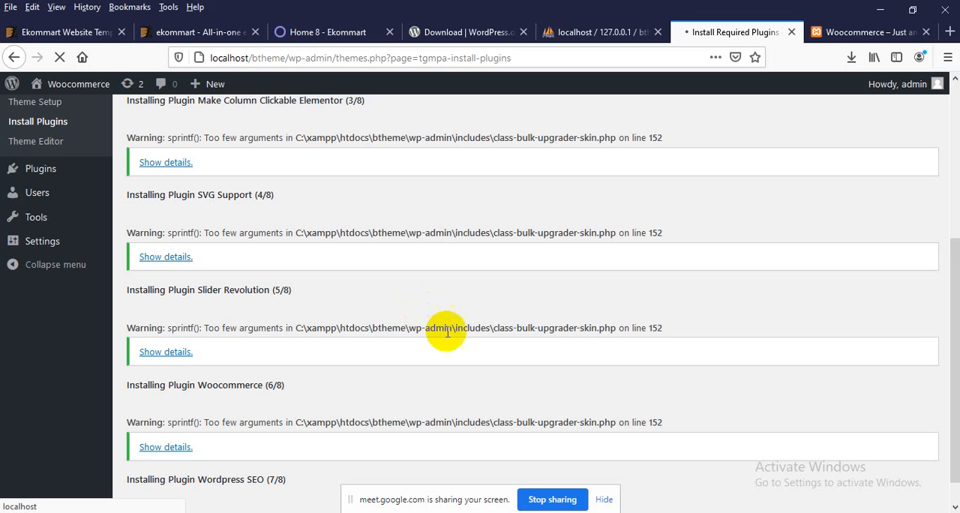
scroll(441, 341, "down", 1)
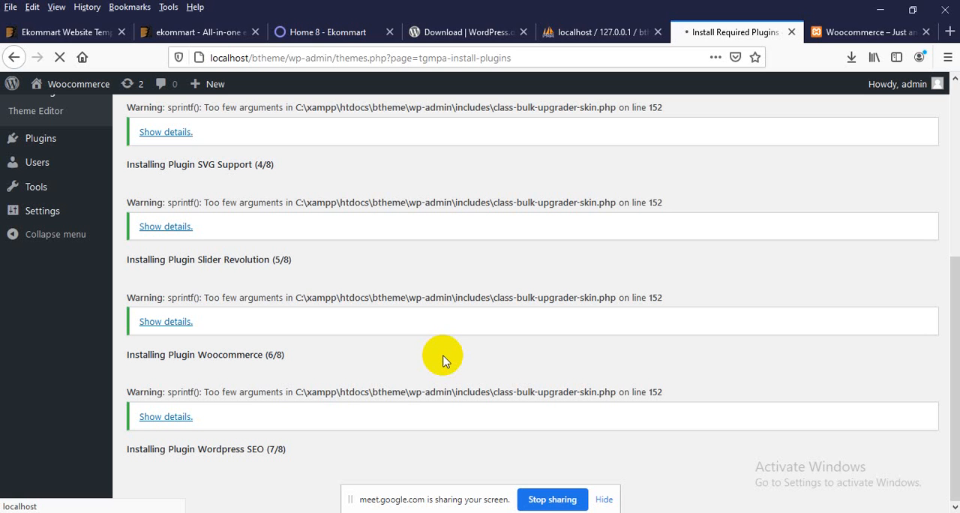
scroll(183, 477, "down", 2)
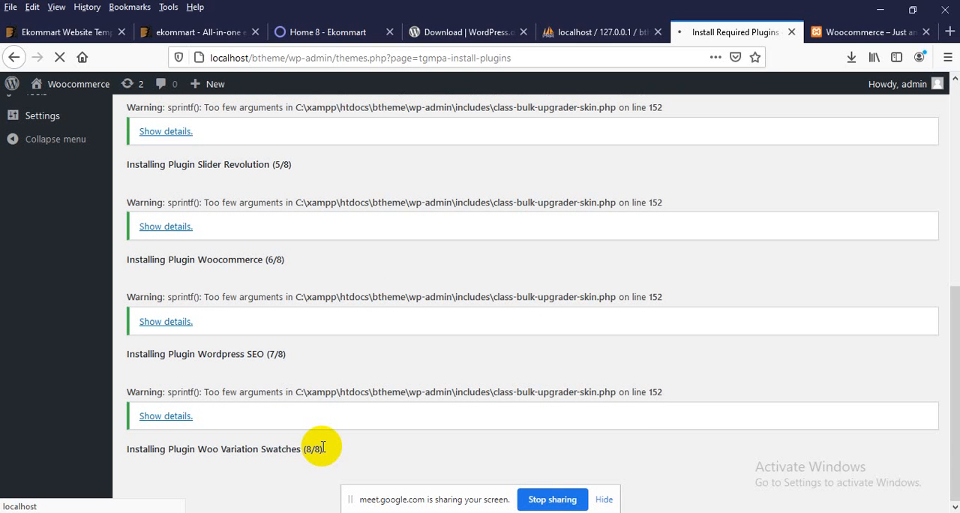
Step: Examine the Home 8 Ekommart demo's second slide, promotional banners and Featured Products carousel while the plugins install
left_click(339, 27)
scroll(329, 300, "up", 8)
scroll(330, 311, "down", 3)
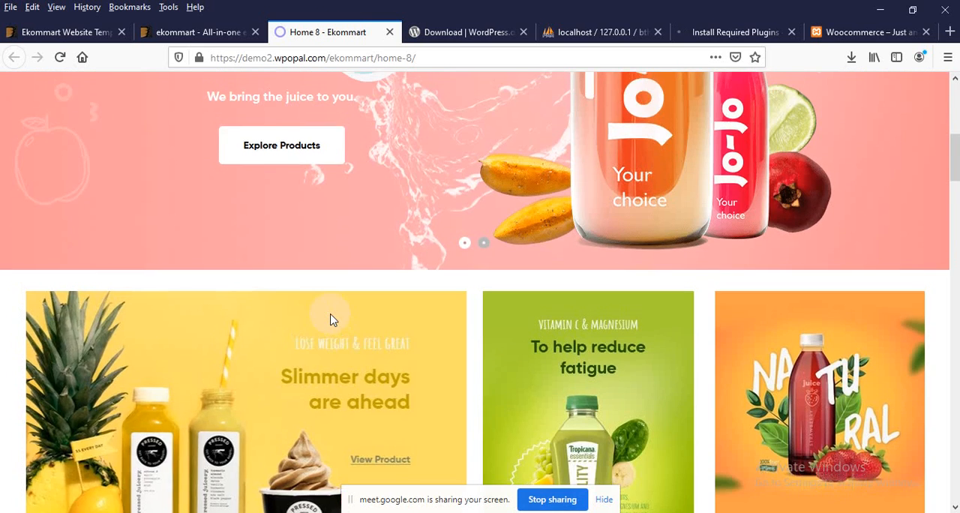
scroll(333, 320, "up", 4)
scroll(381, 302, "down", 3)
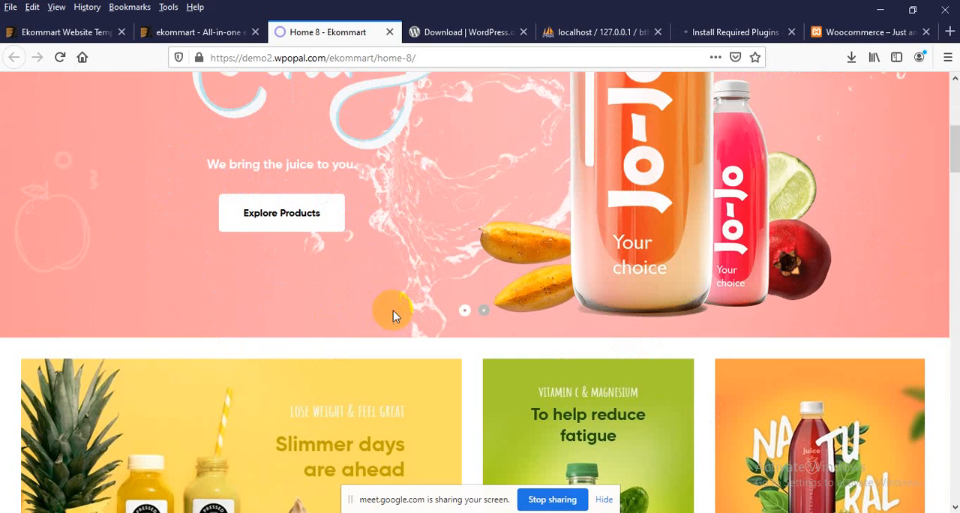
left_click(484, 311)
scroll(471, 321, "down", 3)
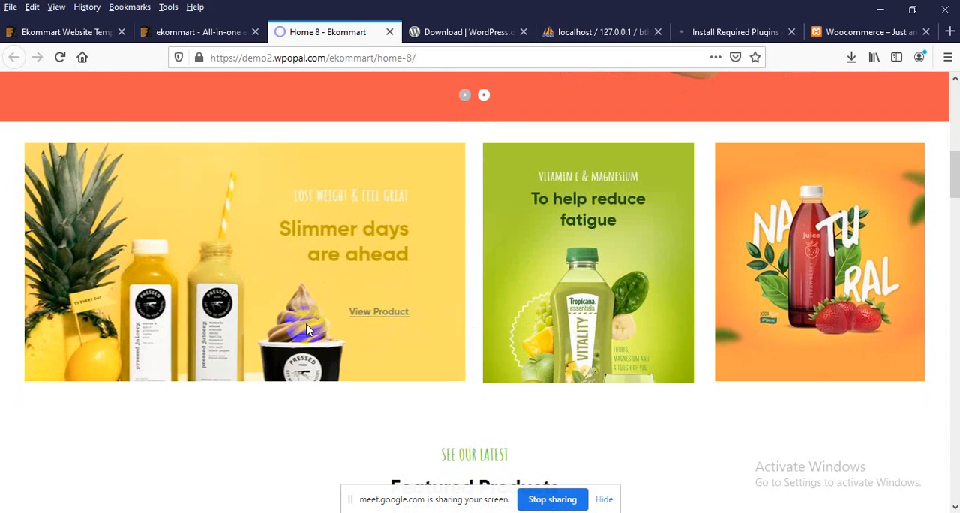
scroll(306, 328, "down", 2)
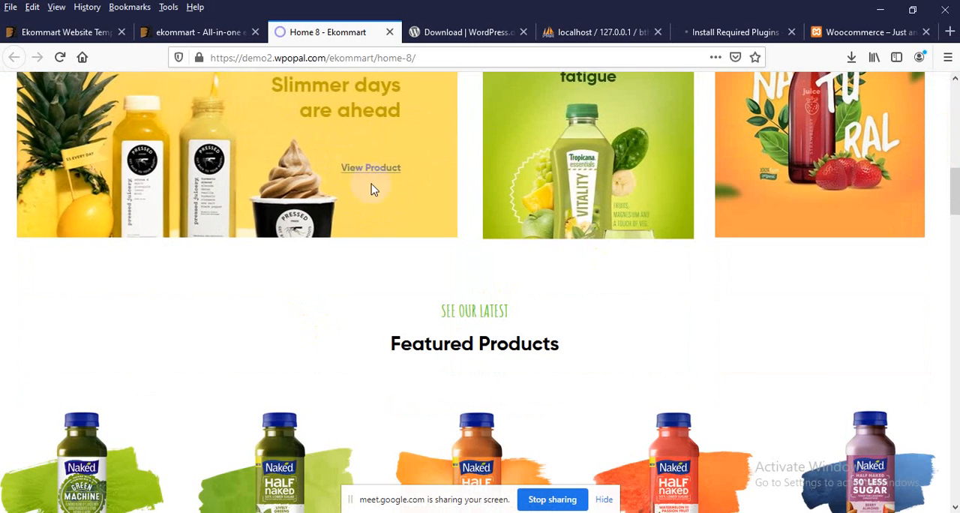
scroll(332, 246, "down", 3)
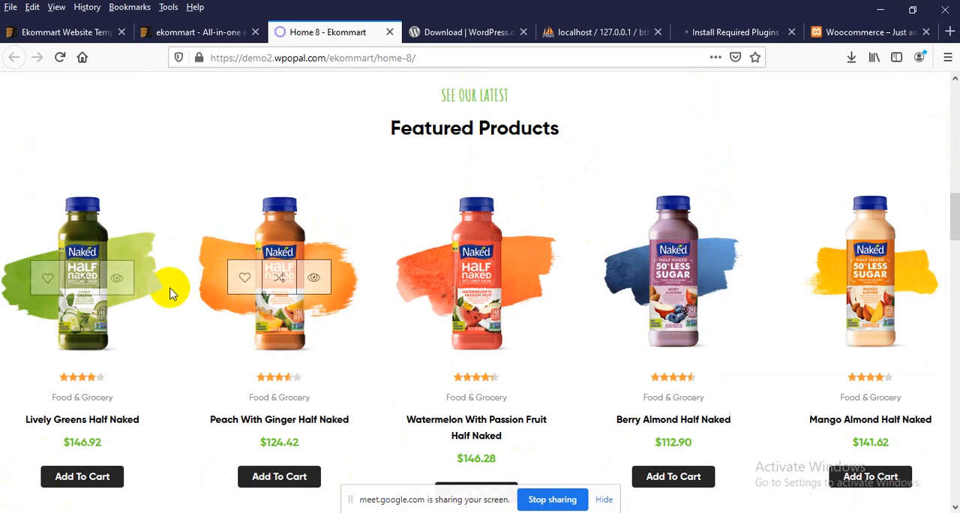
scroll(171, 289, "down", 1)
left_click_drag(590, 276, 315, 276)
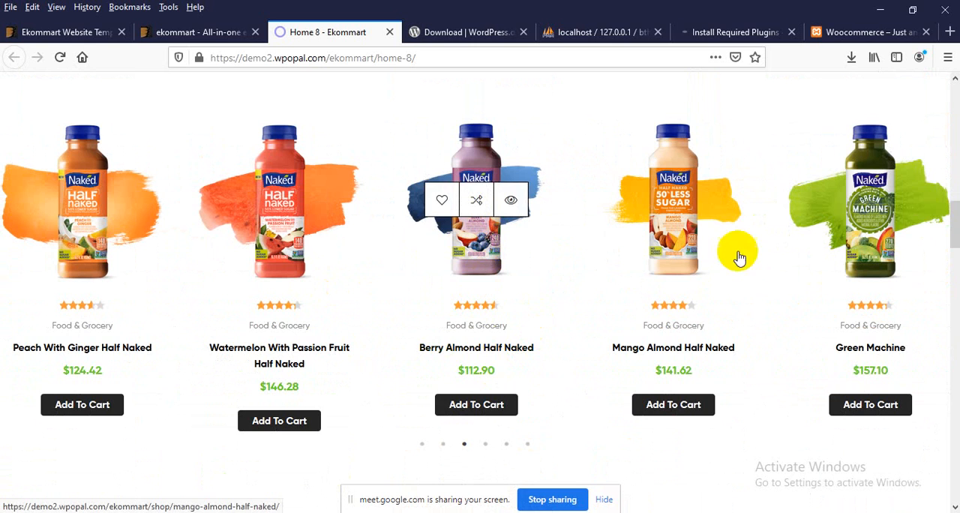
Step: Examine the Home 8 demo's Latest News section, footer and green "Good health in every drop" banner
scroll(563, 261, "down", 3)
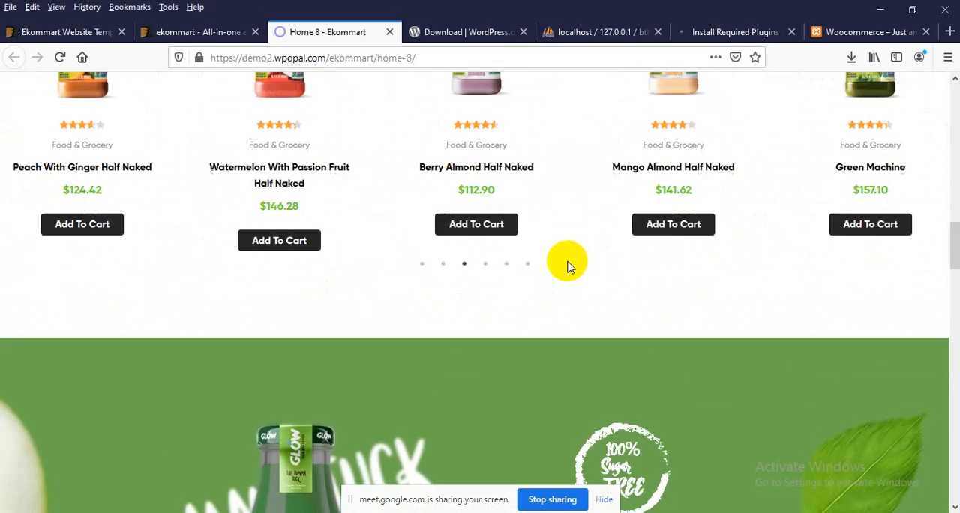
scroll(540, 291, "down", 15)
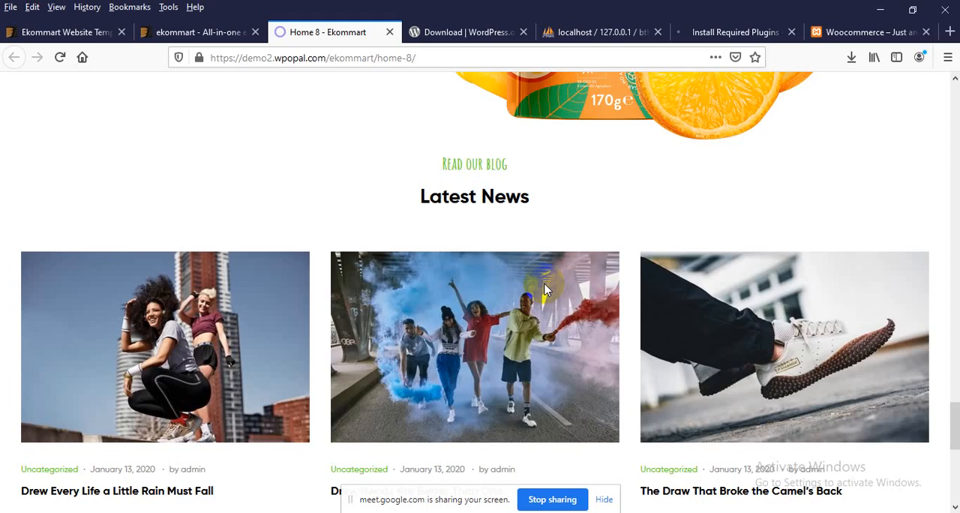
scroll(545, 290, "down", 3)
scroll(546, 285, "up", 3)
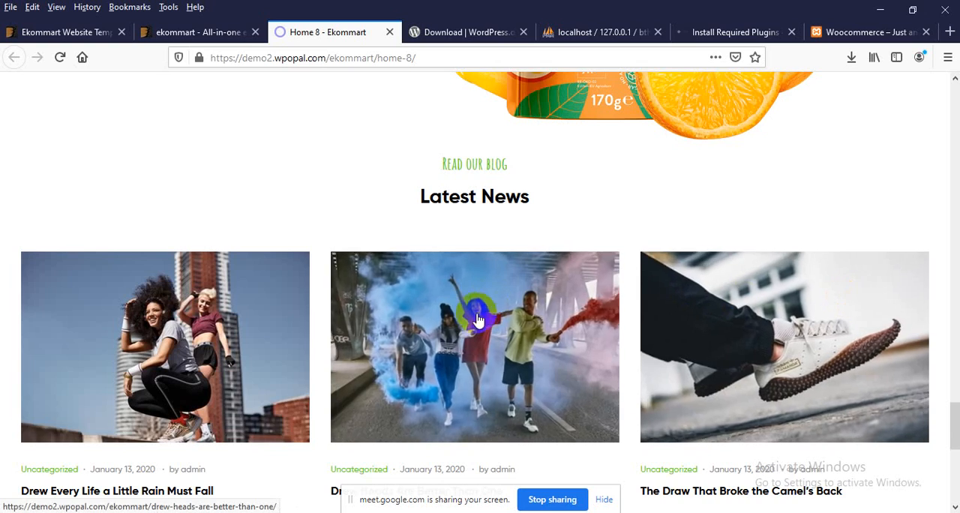
scroll(160, 356, "down", 5)
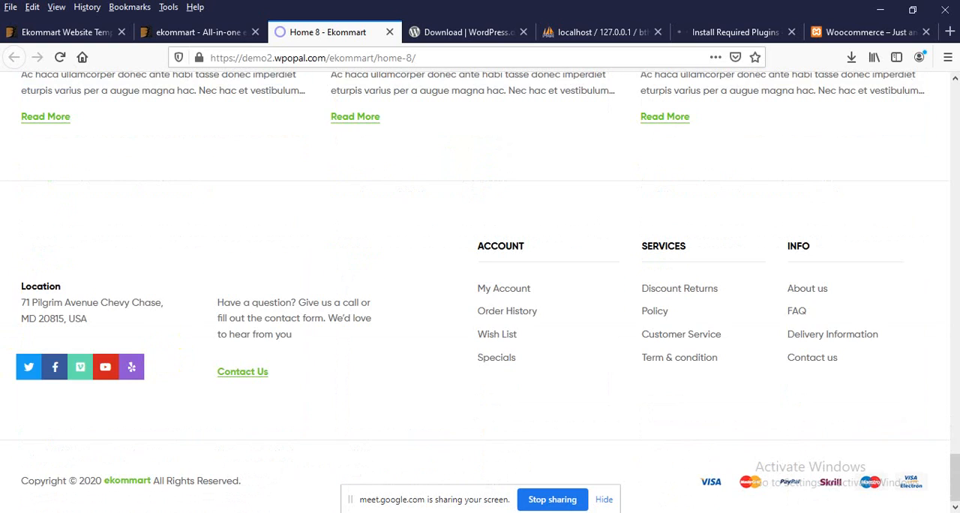
mouse_move(954, 473)
left_mouse_down()
mouse_move(952, 99)
mouse_move(949, 285)
left_mouse_up()
left_click_drag(296, 306, 440, 246)
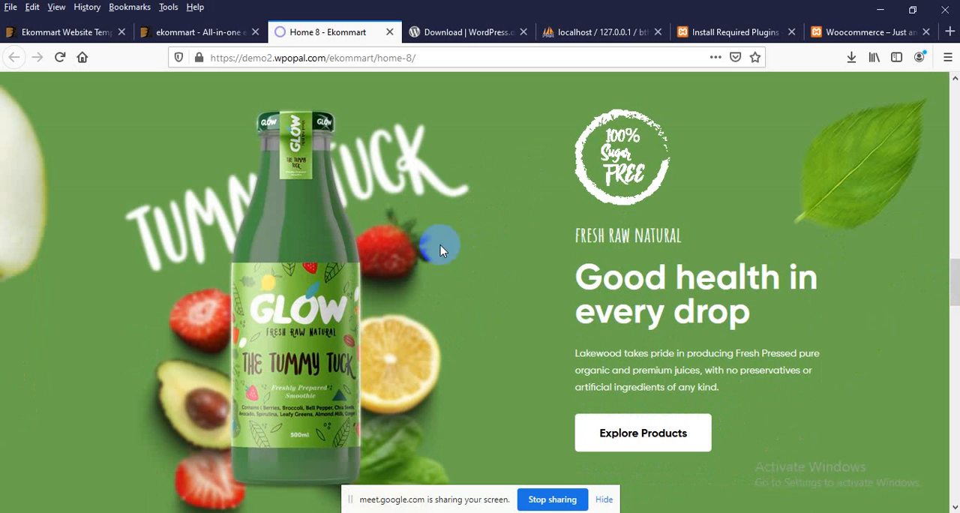
Step: Go back to the plugin installation page and return to the Required Plugins Installer list
left_click(731, 32)
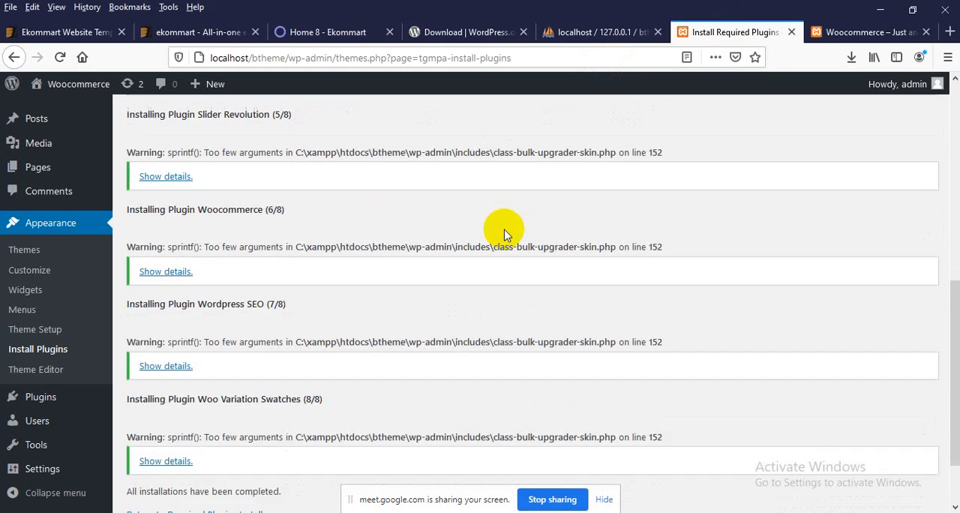
scroll(504, 235, "down", 2)
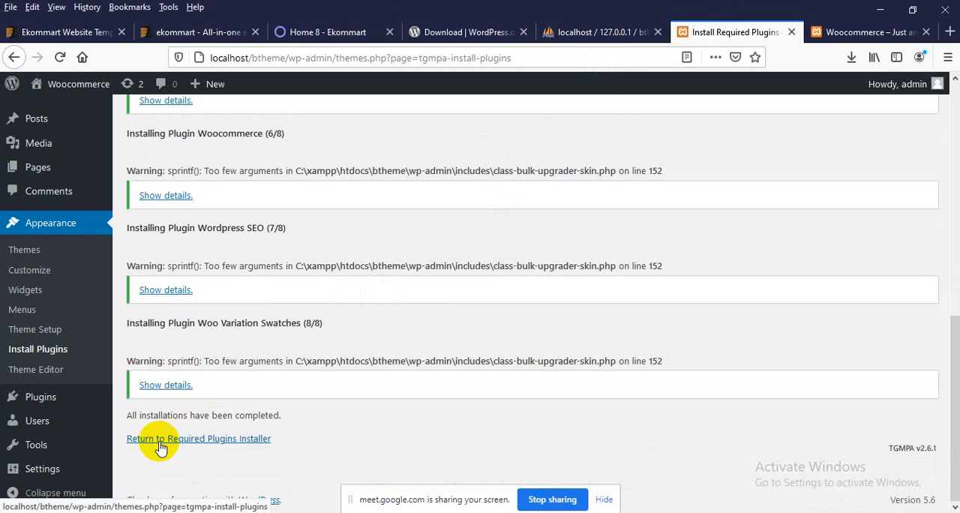
left_click(226, 442)
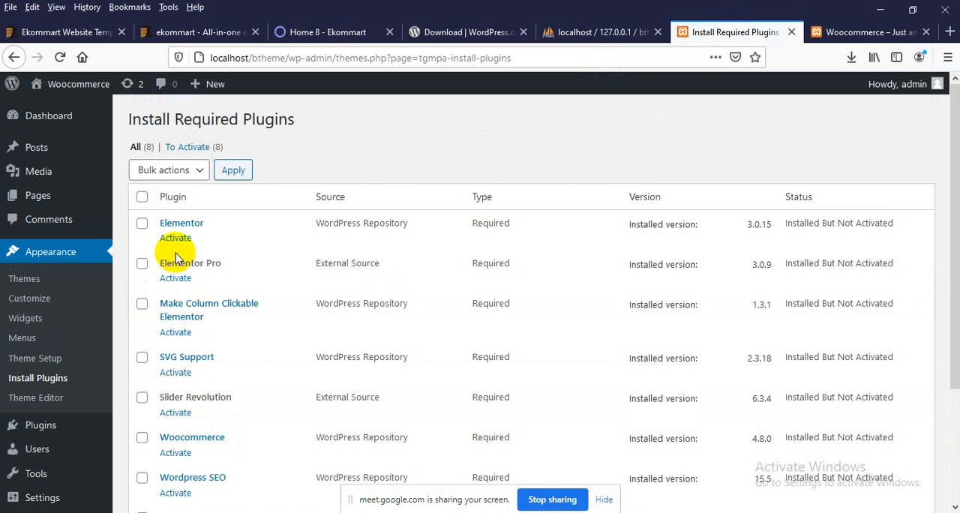
Step: Activate all the listed required plugins in bulk, from Elementor through Woo Variation Swatches
left_click(141, 196)
left_click(153, 174)
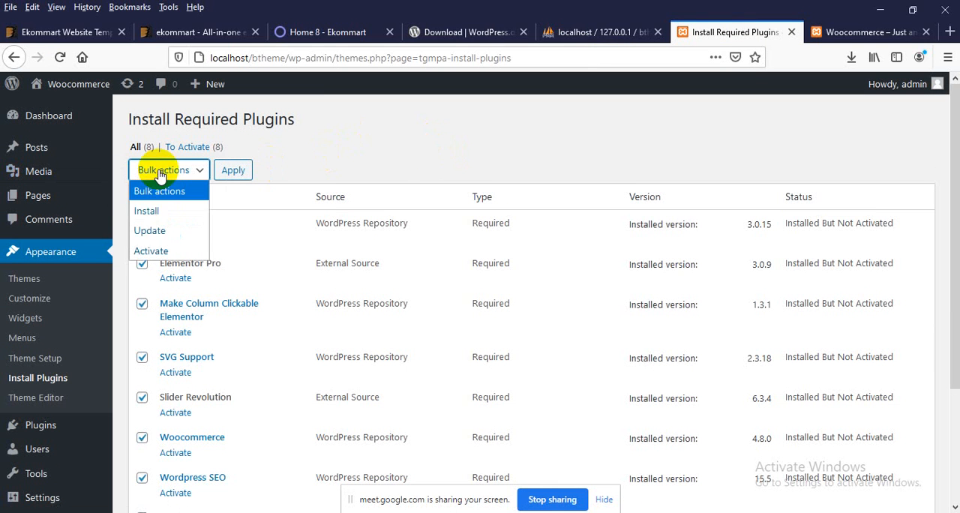
left_click(146, 250)
left_click(234, 171)
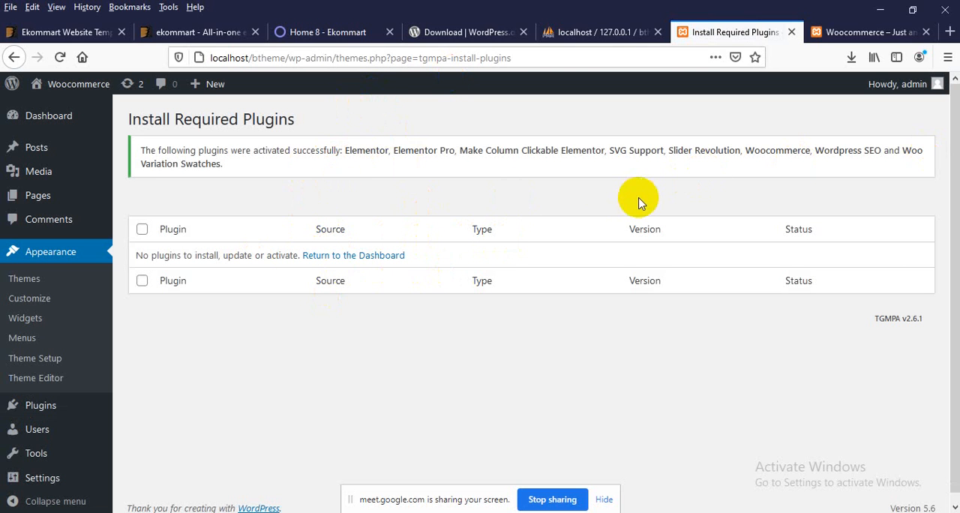
Step: Reload the btheme site's front page and examine it with the required plugins active
left_click(844, 33)
scroll(320, 242, "up", 1)
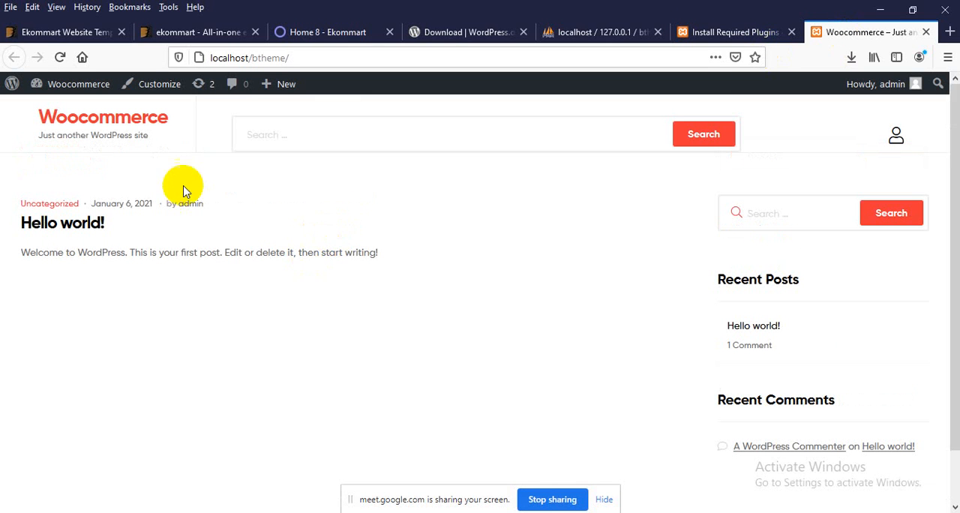
right_click(210, 172)
left_click(309, 184)
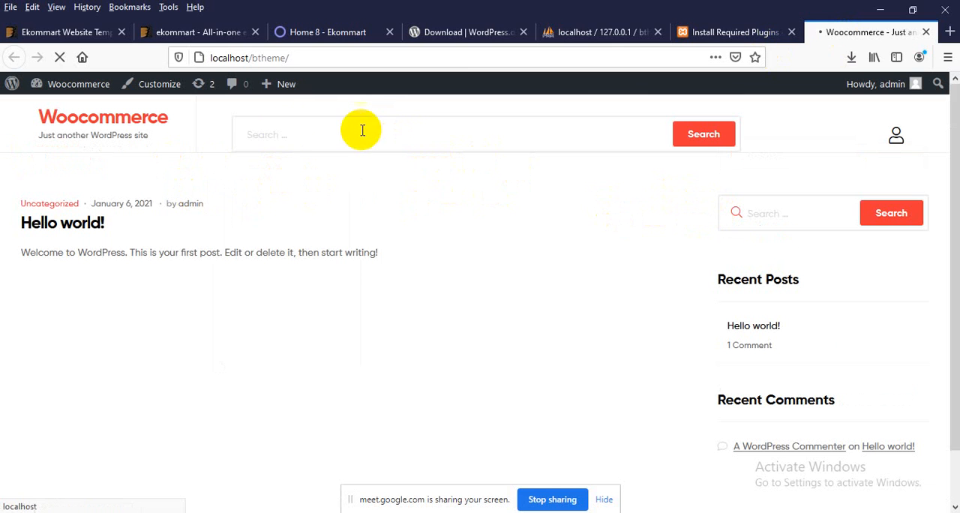
scroll(718, 279, "down", 1)
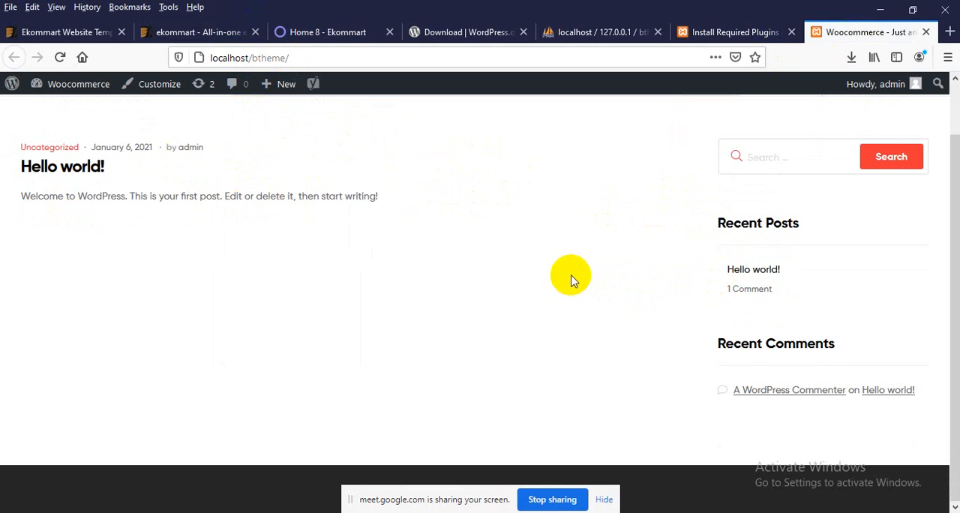
Step: Return to the site's admin area, open the Ekommart Theme Setup wizard and start it
left_click(701, 32)
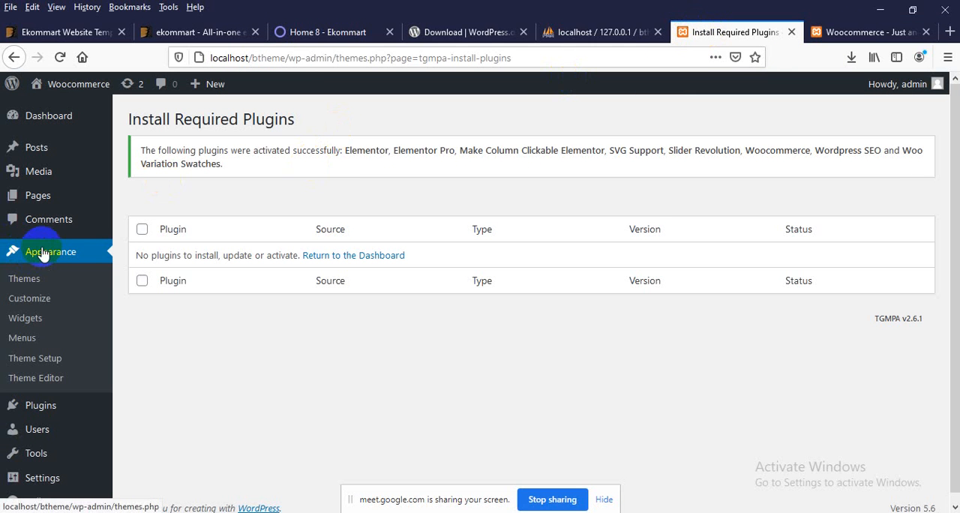
left_click(32, 366)
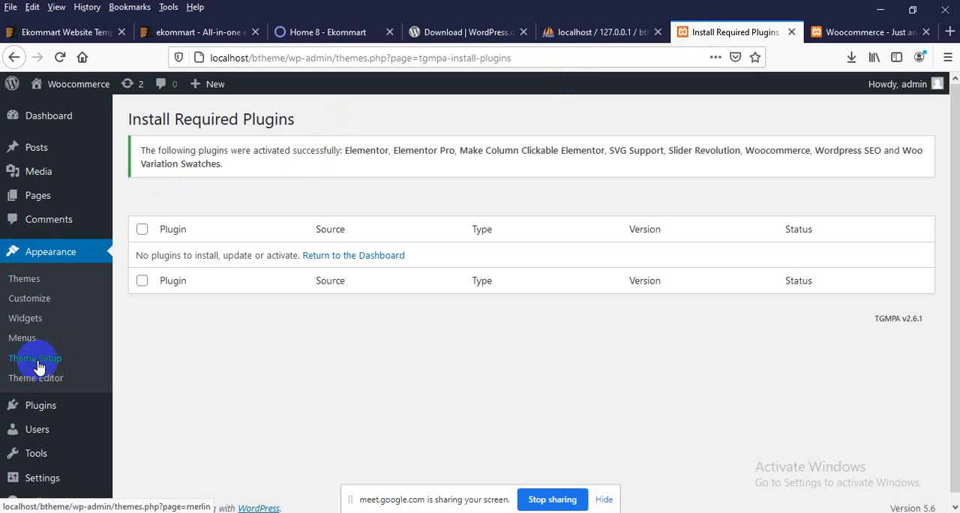
left_click(31, 366)
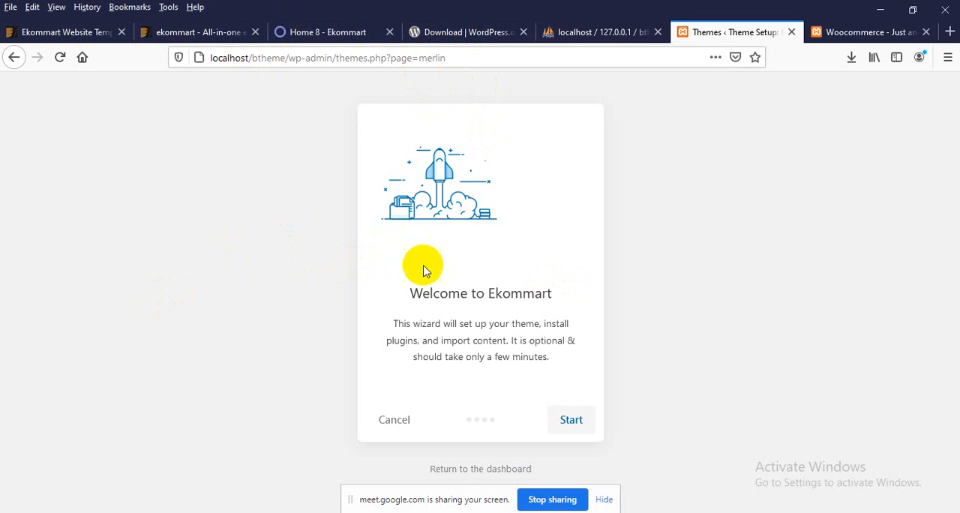
left_click(439, 295)
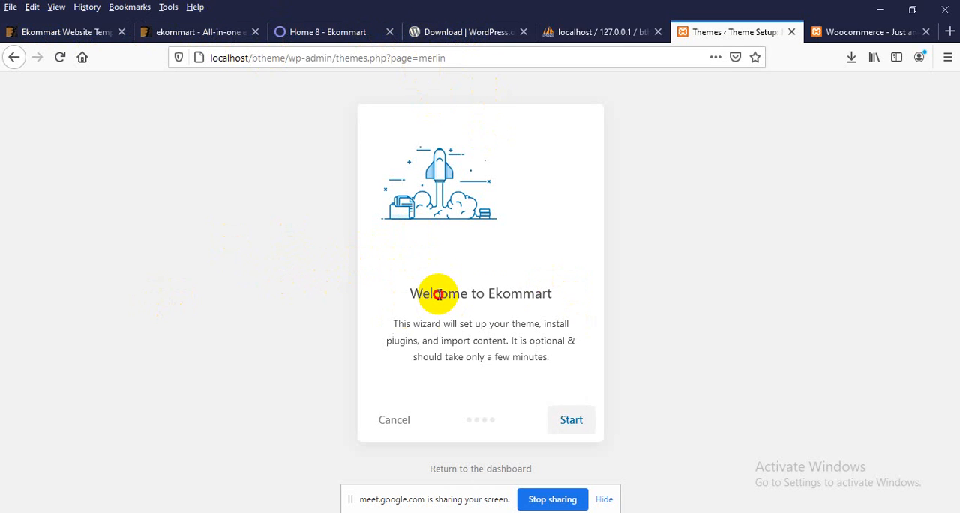
left_click_drag(439, 295, 510, 295)
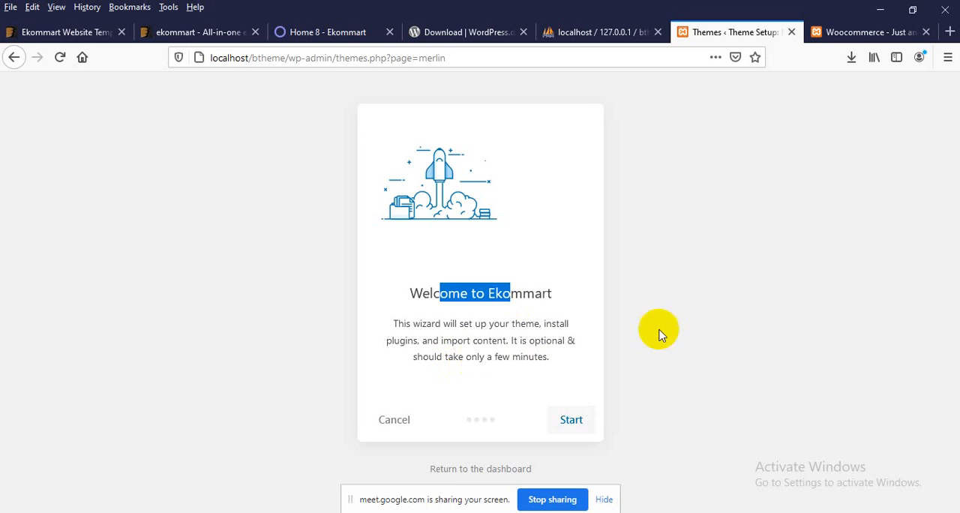
left_click(653, 306)
left_click(573, 424)
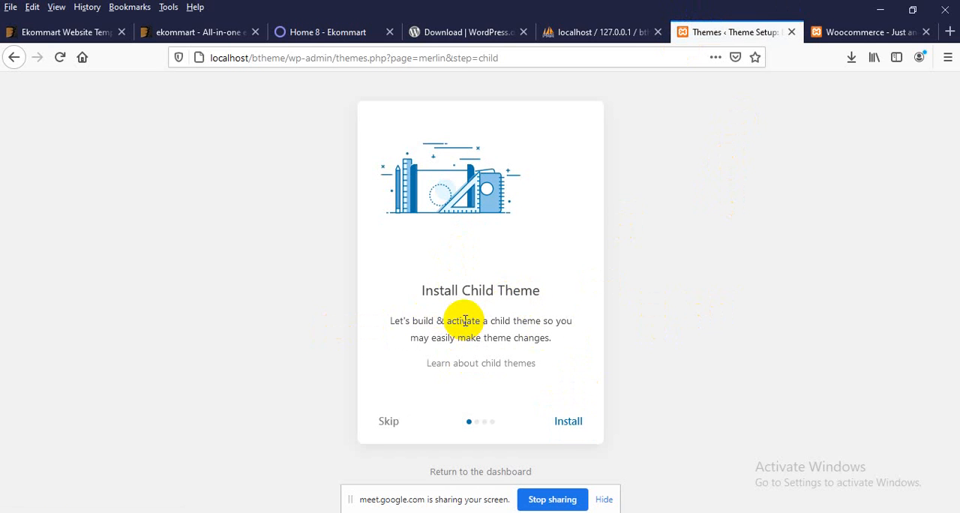
Step: Skip the child theme and install WPC Smart Compare, WPC Smart Quick View and WPC Smart Wishlist for WooCommerce
left_click(391, 421)
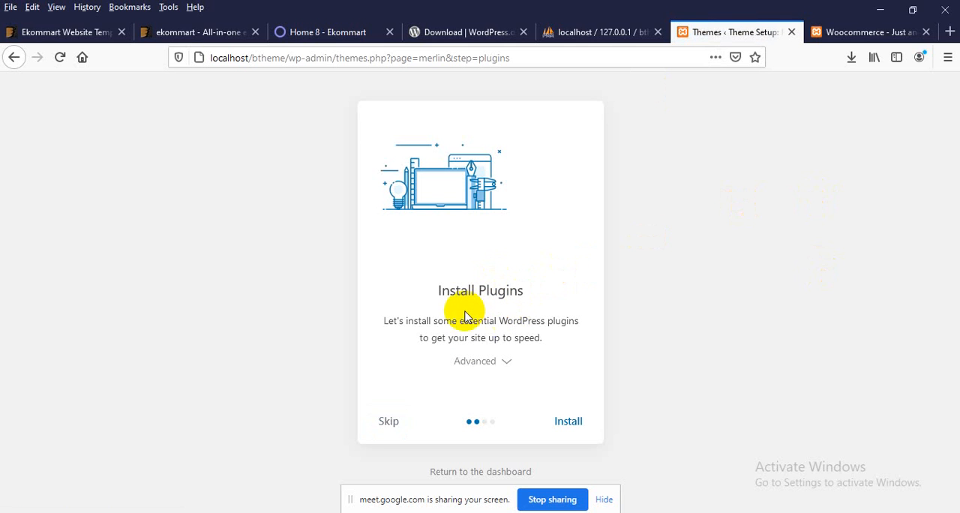
left_click(508, 365)
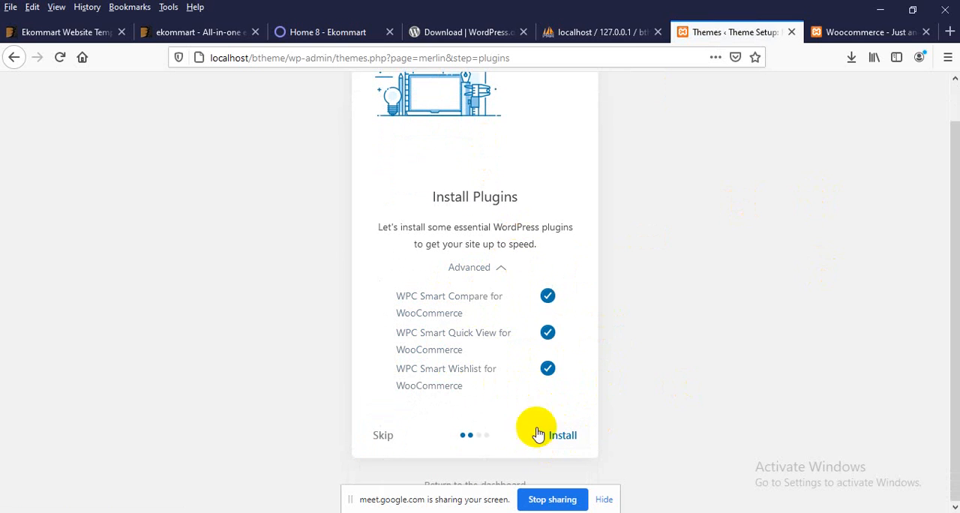
left_click(563, 437)
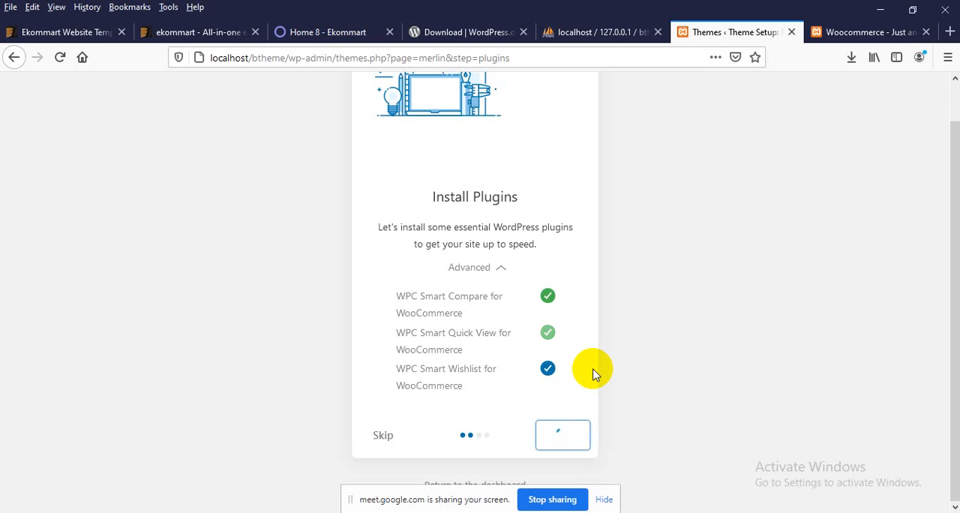
Step: Examine the Home 8 demo's slider and green banner during the plugin installation, and return to the setup wizard
left_click(313, 31)
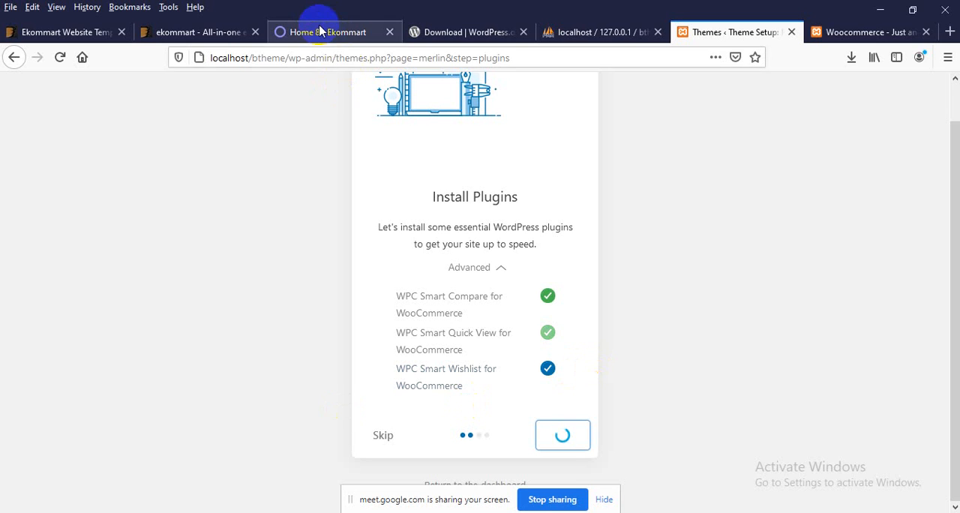
scroll(340, 242, "up", 15)
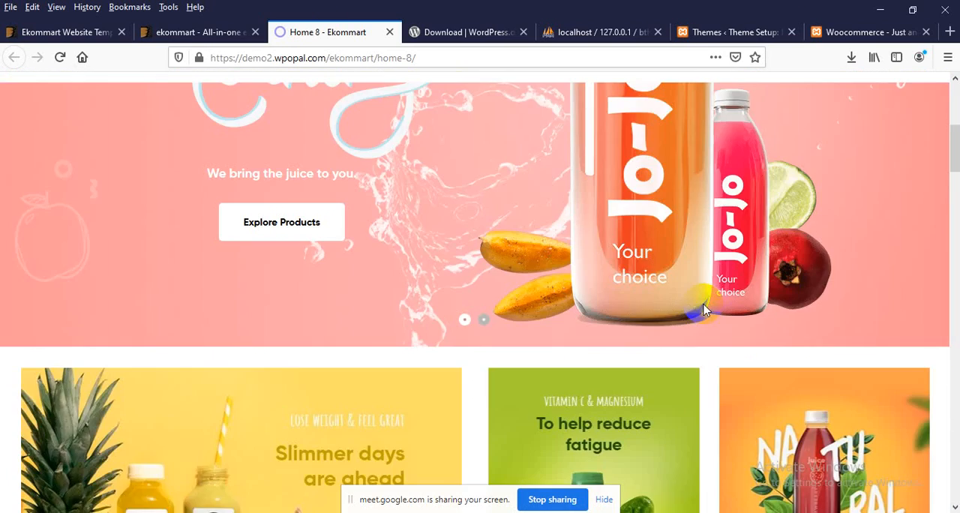
scroll(454, 290, "down", 8)
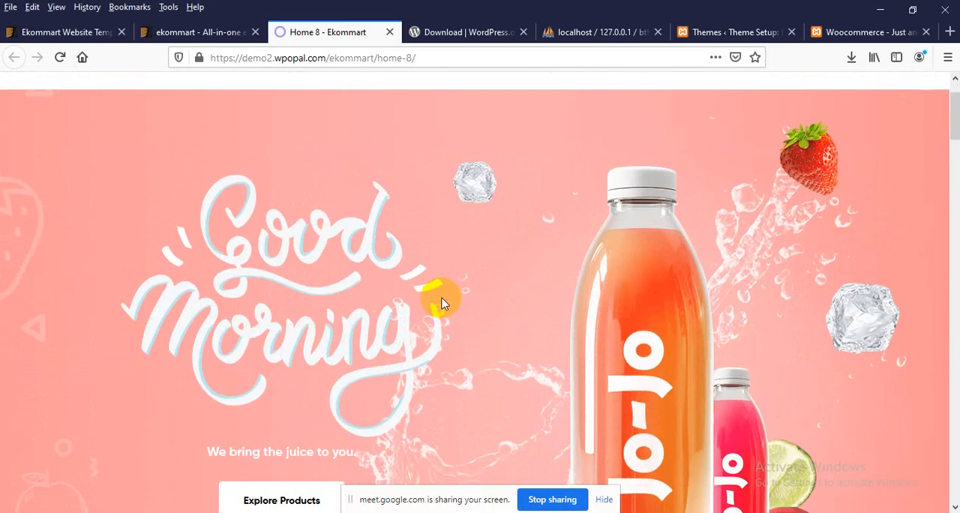
scroll(465, 299, "down", 10)
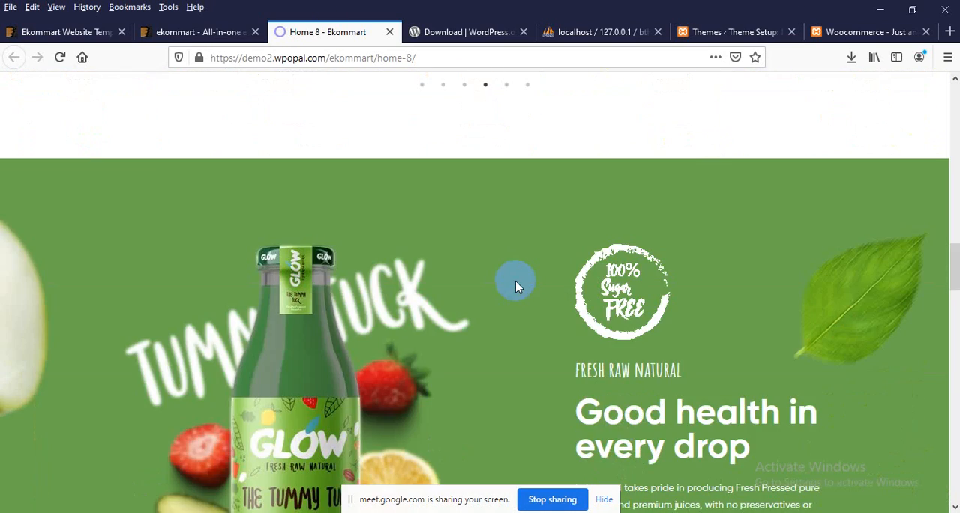
left_click(724, 33)
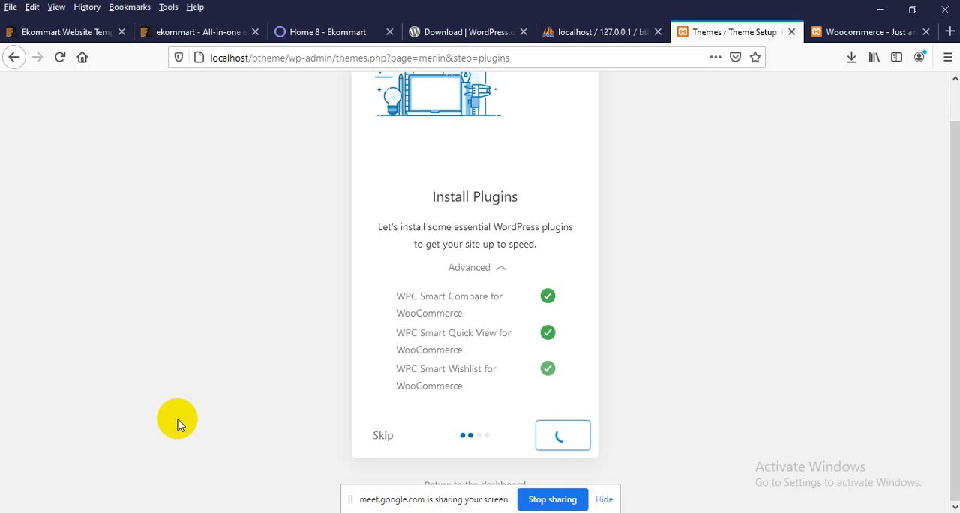
scroll(226, 436, "up", 1)
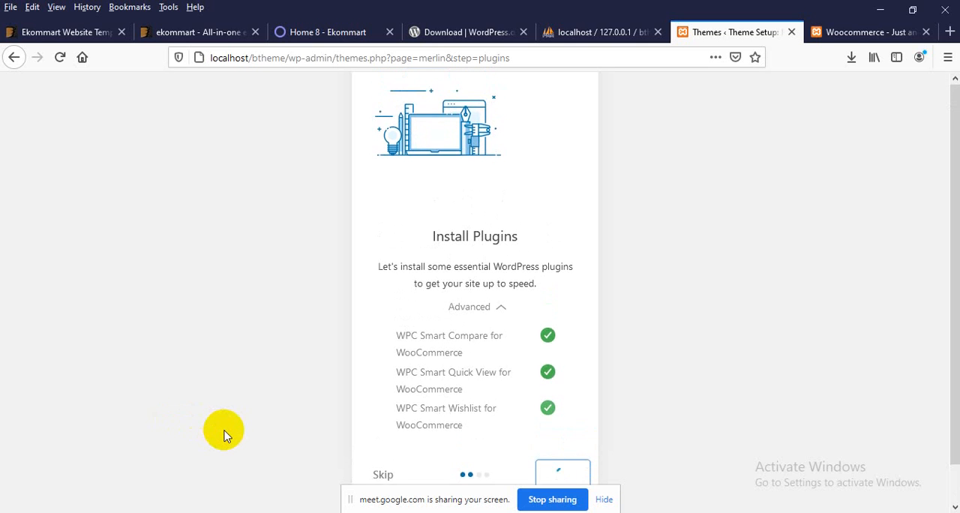
scroll(226, 436, "down", 1)
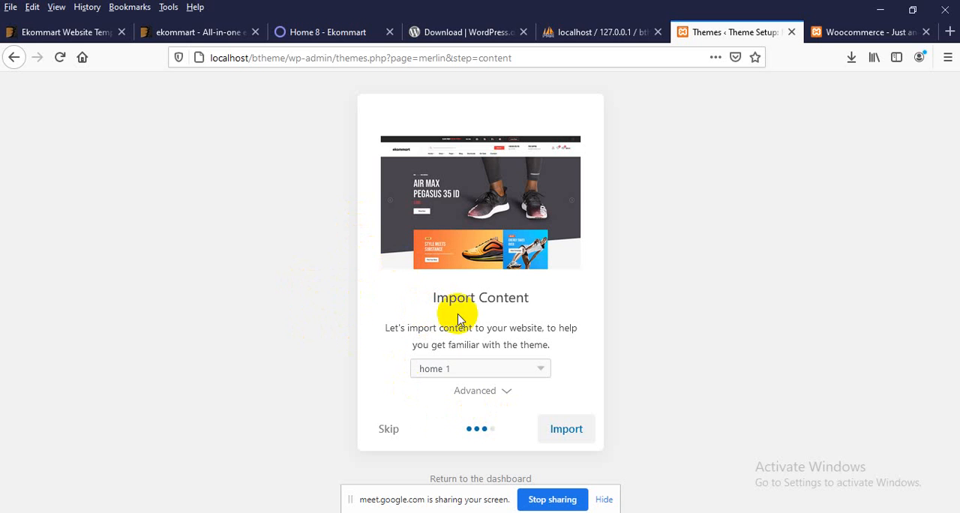
Step: Look through the demos available for content import and select home 8
left_click(459, 373)
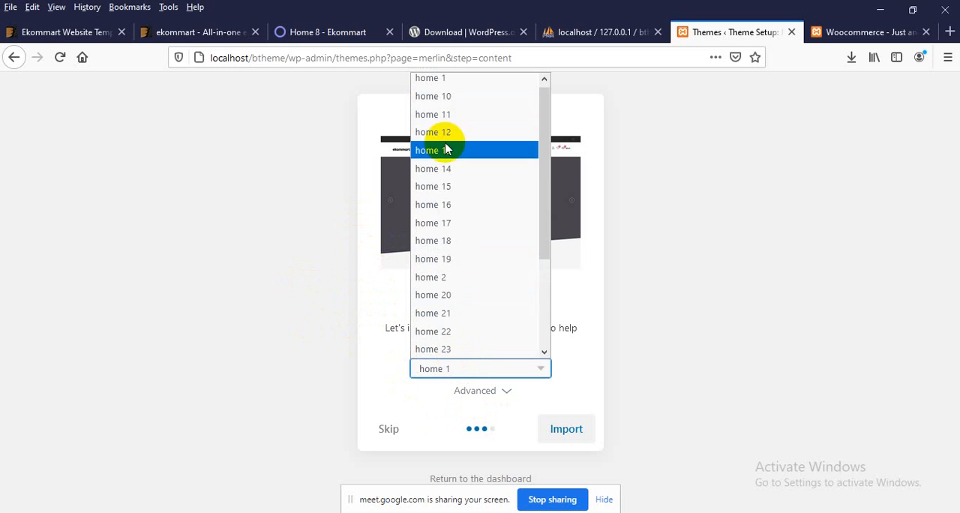
scroll(449, 234, "down", 2)
scroll(450, 255, "up", 3)
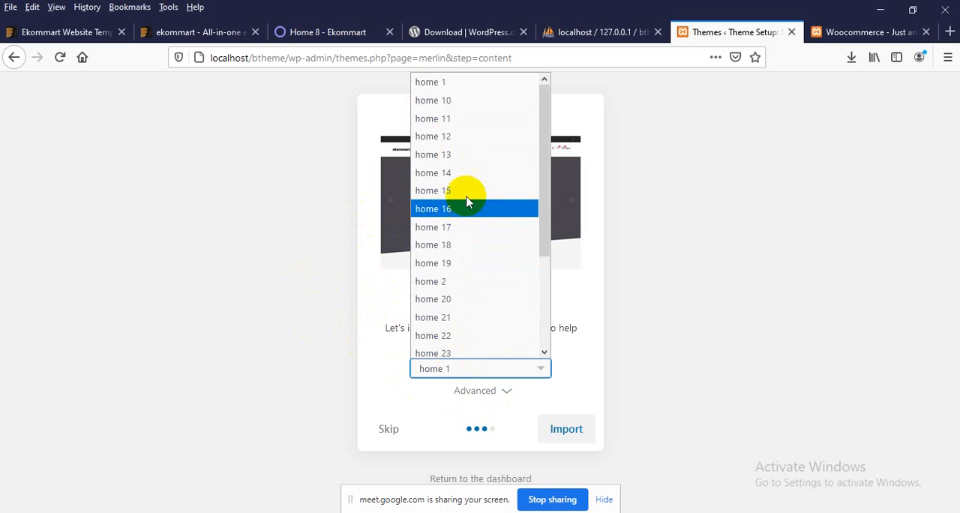
scroll(468, 172, "up", 1)
scroll(443, 300, "down", 3)
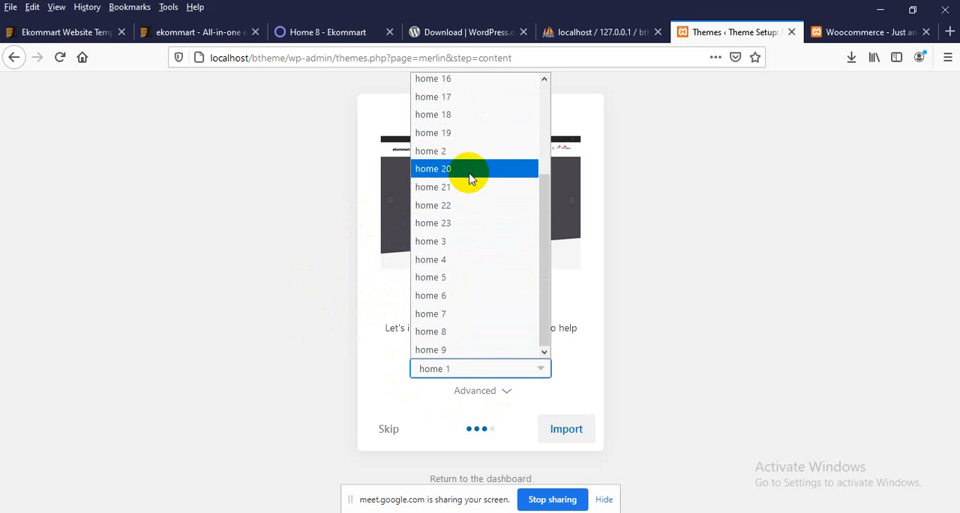
left_click(433, 333)
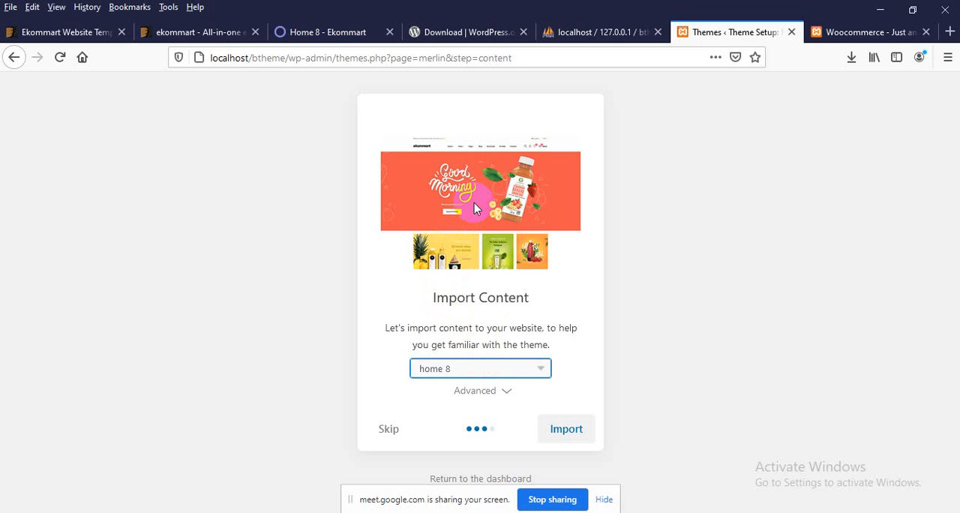
Step: Preview other import demos by selecting home 4 and home 20
left_click(456, 367)
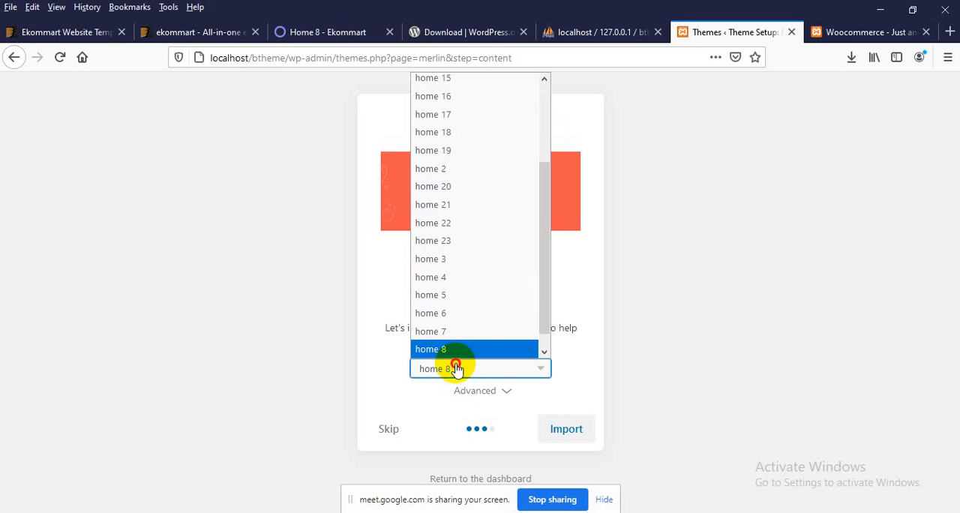
left_click(469, 279)
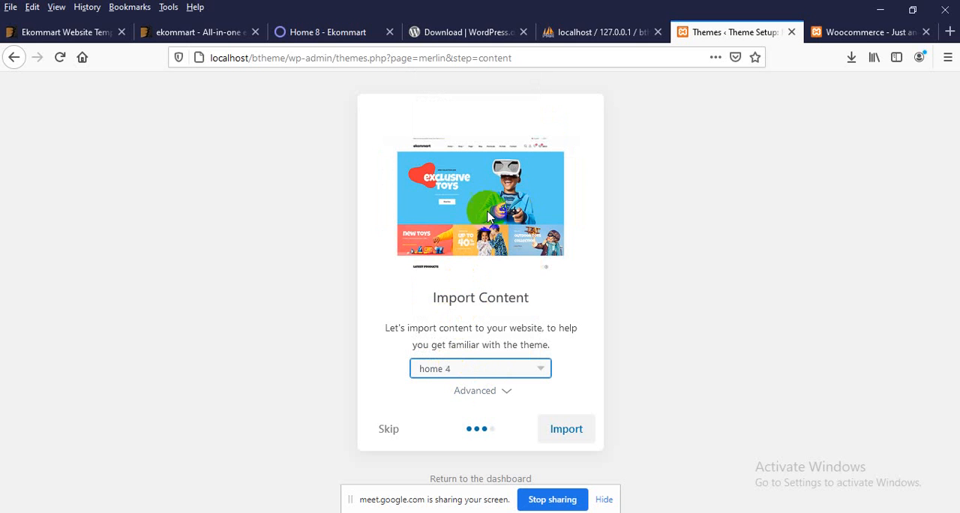
left_click(456, 372)
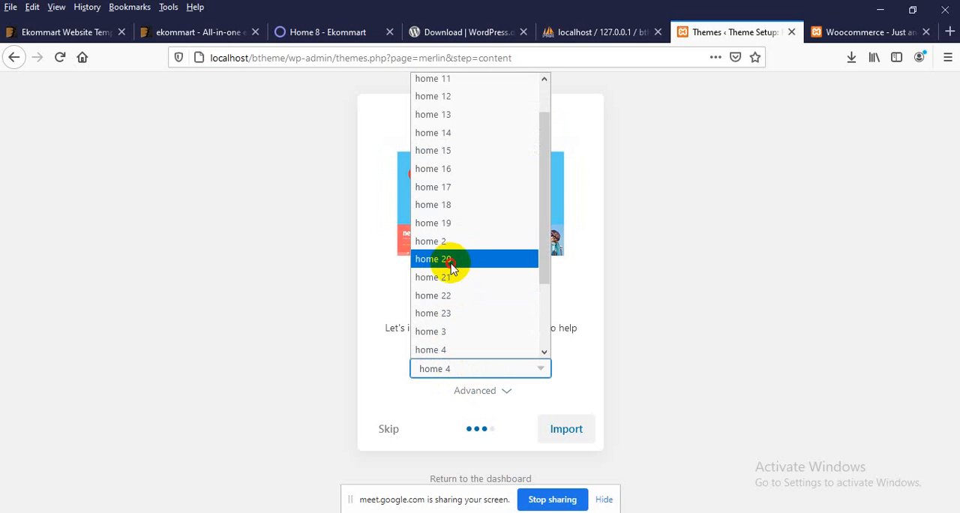
left_click(450, 262)
Step: Switch the import demo back to home 8 and start importing its content
left_click(478, 372)
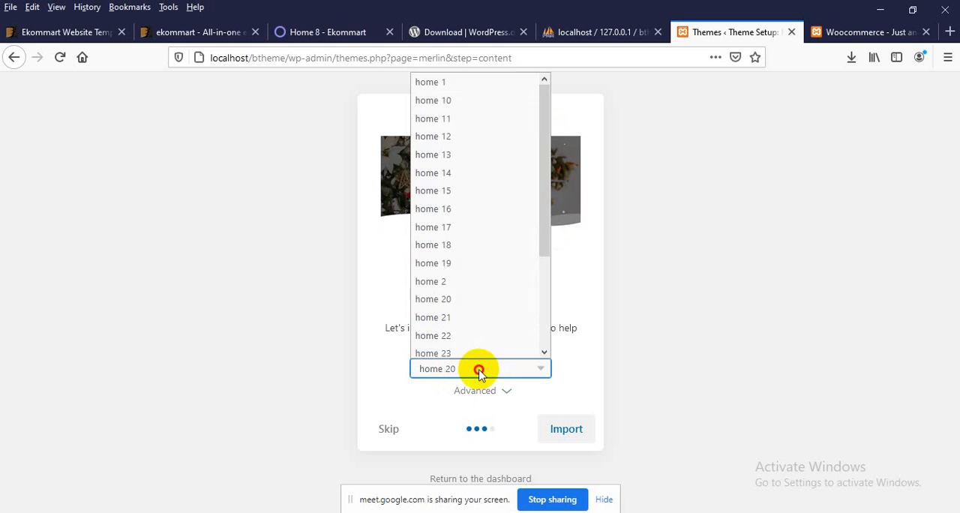
scroll(467, 266, "down", 3)
left_click(447, 332)
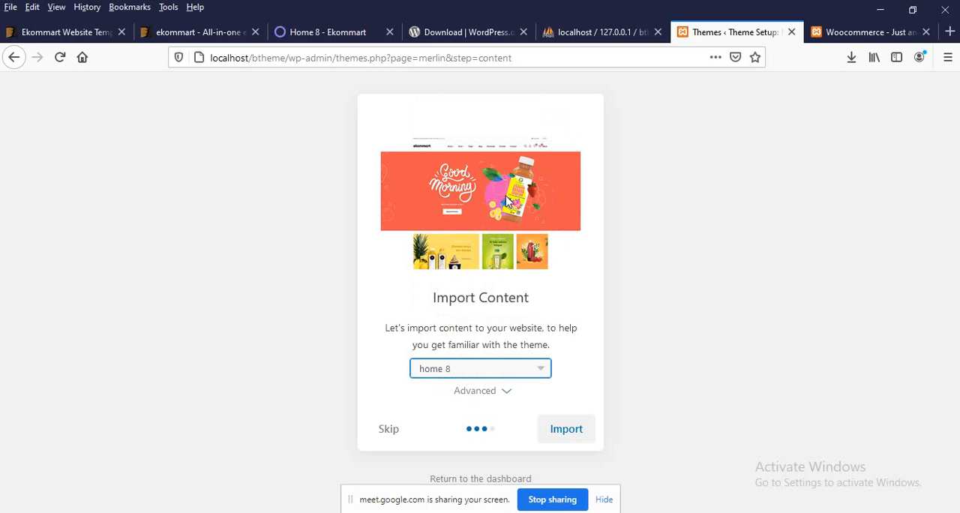
left_click(569, 433)
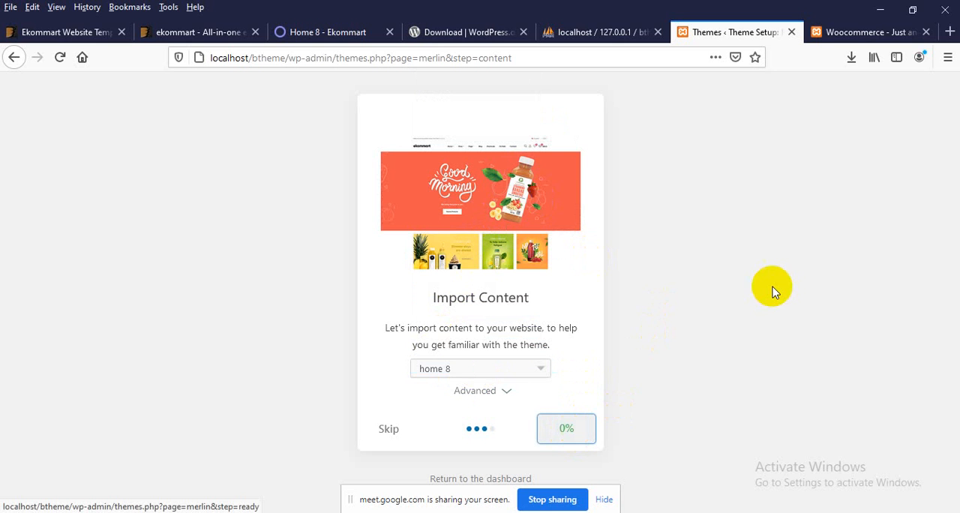
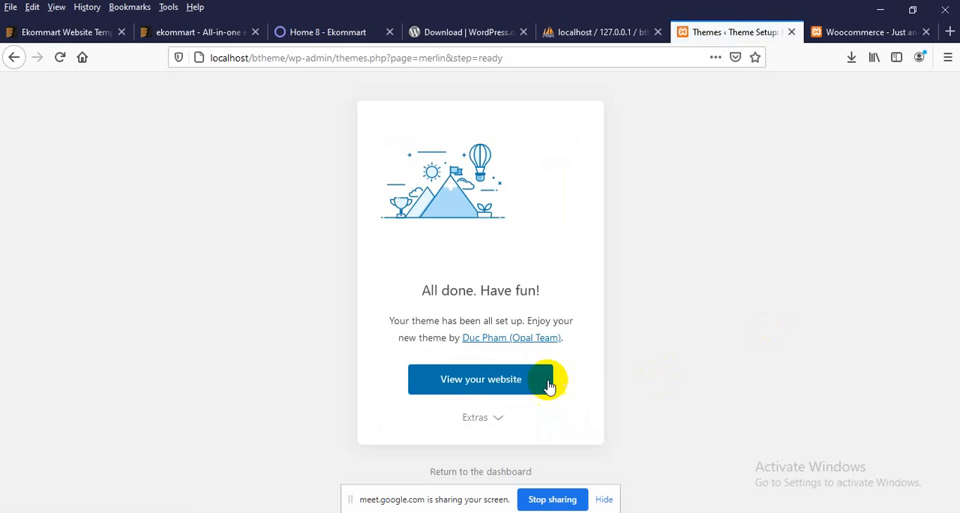
Step: Switch to the local btheme site, reload its home page, and examine the header, top slider area and promotional banners
left_click(827, 32)
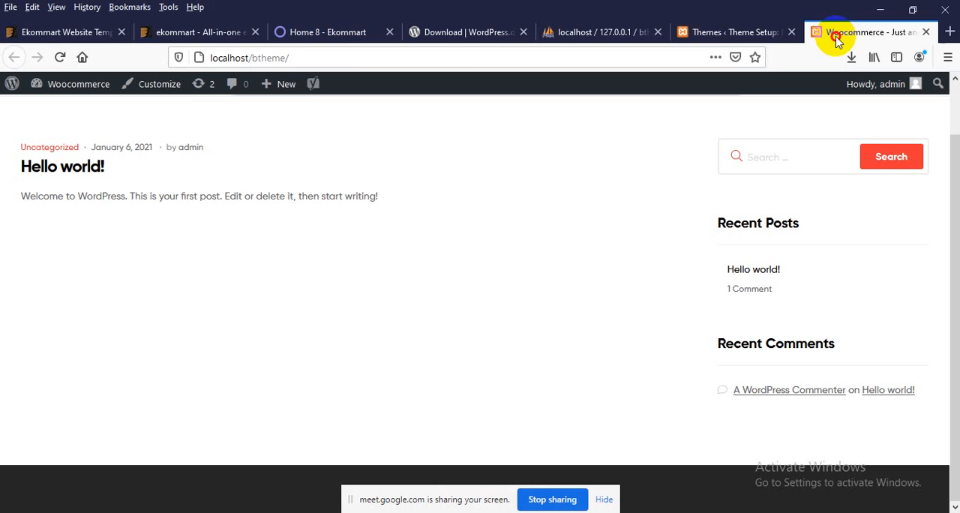
left_click(343, 57)
key("Return")
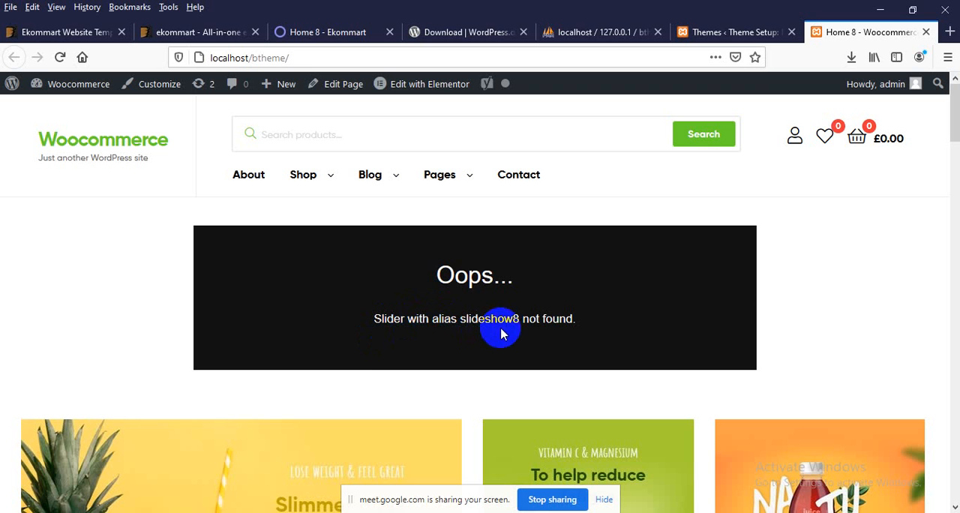
scroll(453, 284, "down", 12)
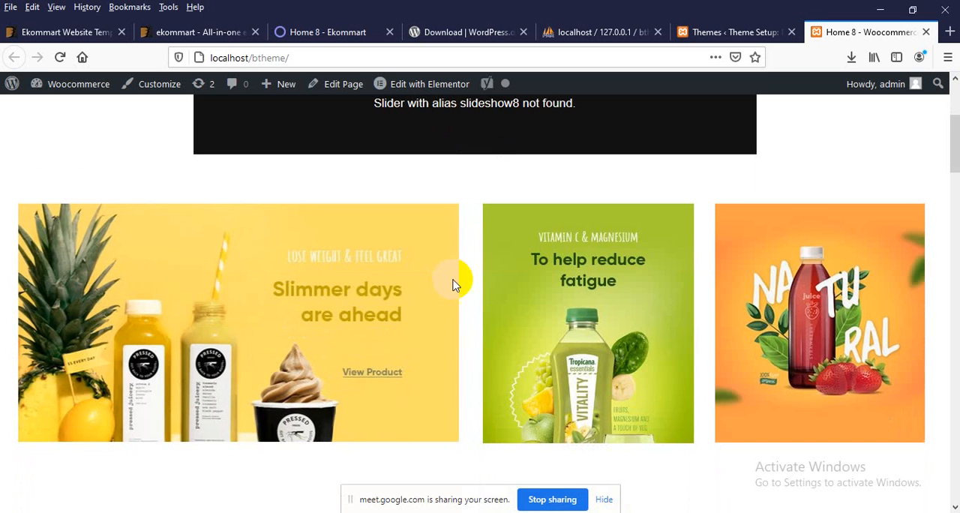
scroll(392, 279, "up", 3)
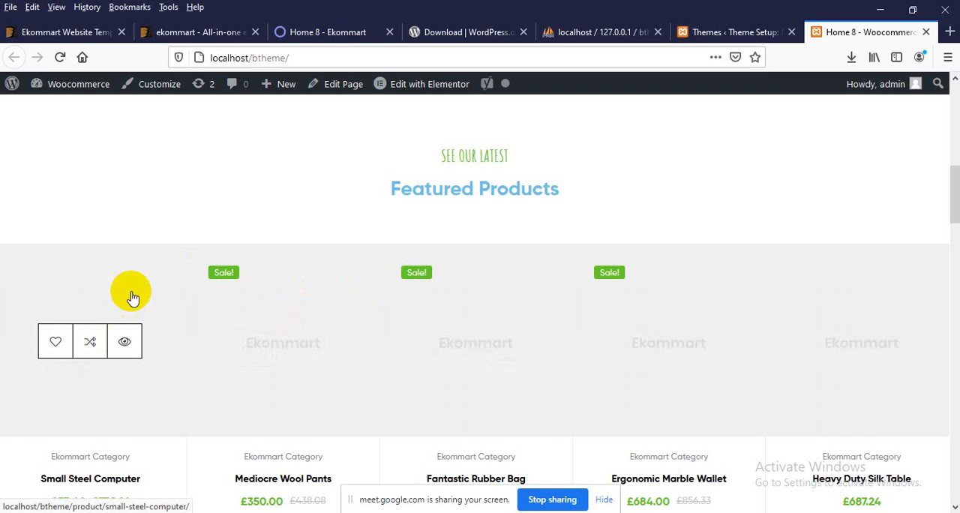
Step: Examine the local home page's Featured Products carousel, second slider area, What makes us different section and footer
scroll(135, 285, "down", 2)
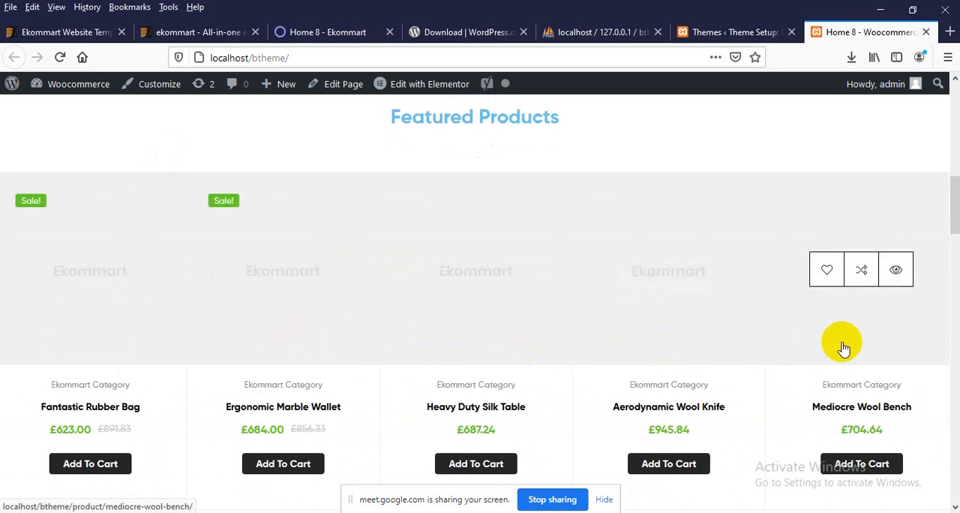
scroll(517, 345, "down", 3)
scroll(480, 332, "up", 4)
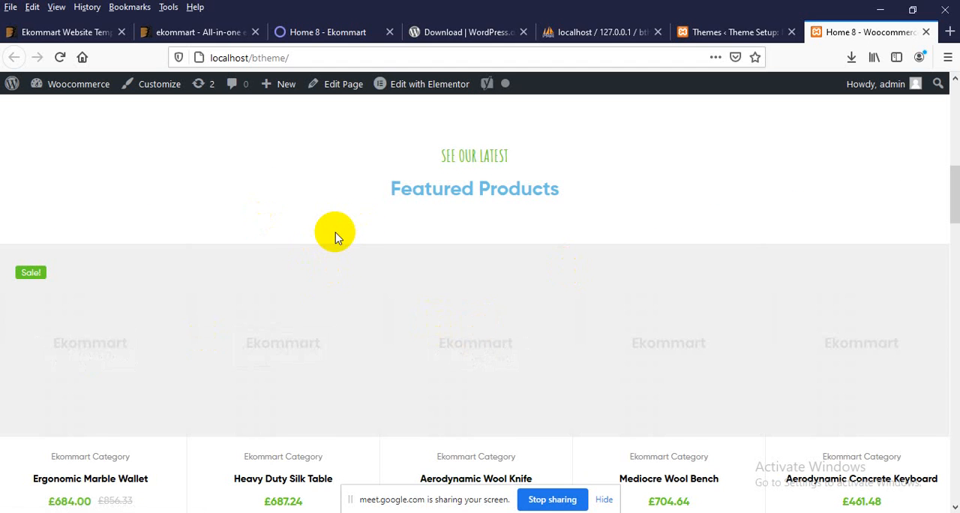
scroll(315, 233, "down", 1)
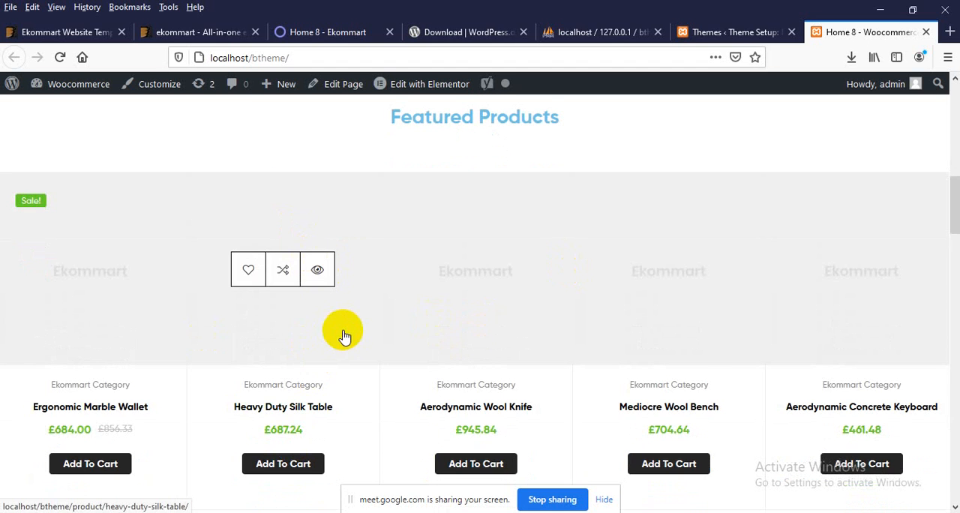
scroll(345, 333, "down", 7)
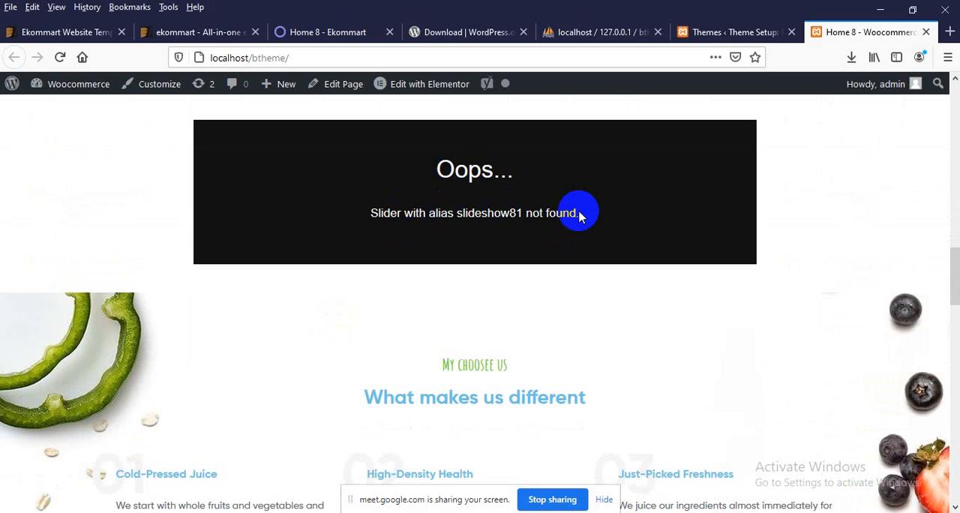
scroll(579, 214, "down", 7)
scroll(509, 322, "down", 12)
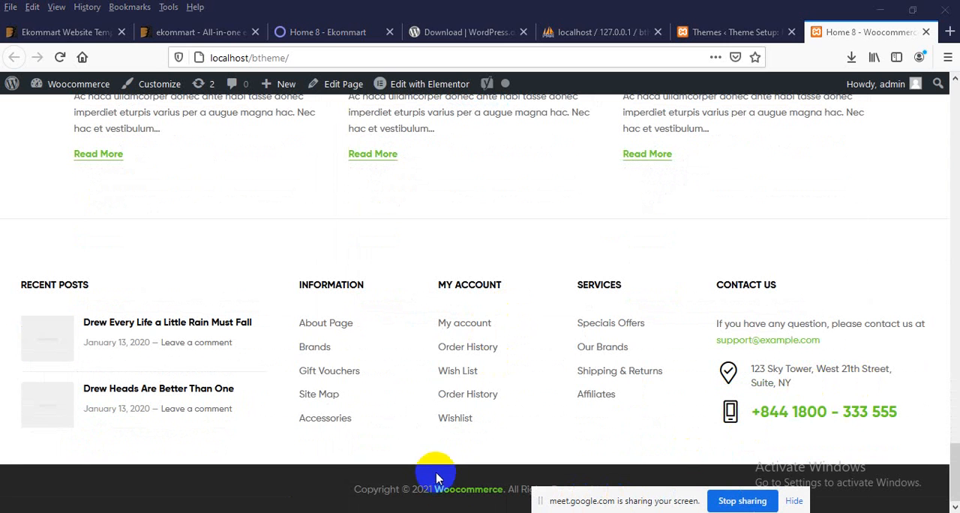
left_click(435, 402)
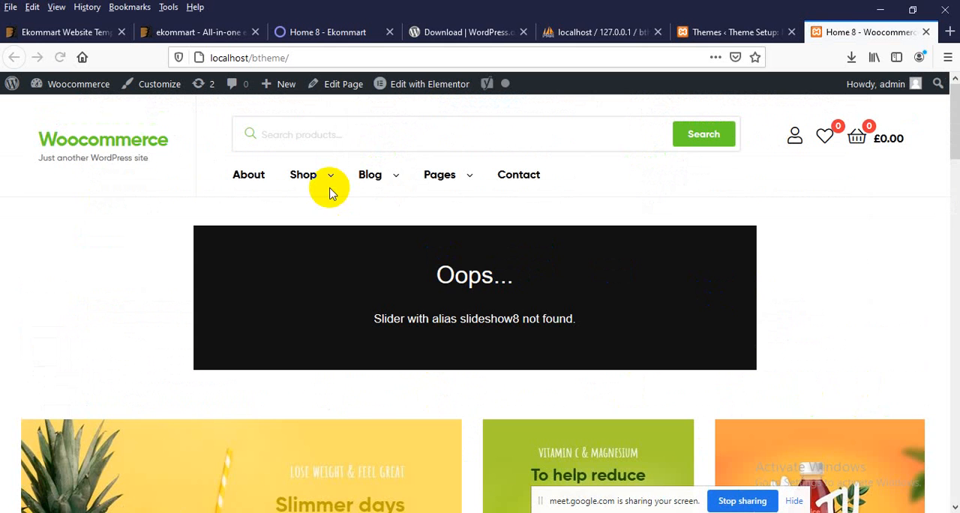
Step: Open the local site's About page and look over its Our Story and Why Choose Us sections
scroll(105, 197, "down", 4)
scroll(112, 197, "up", 4)
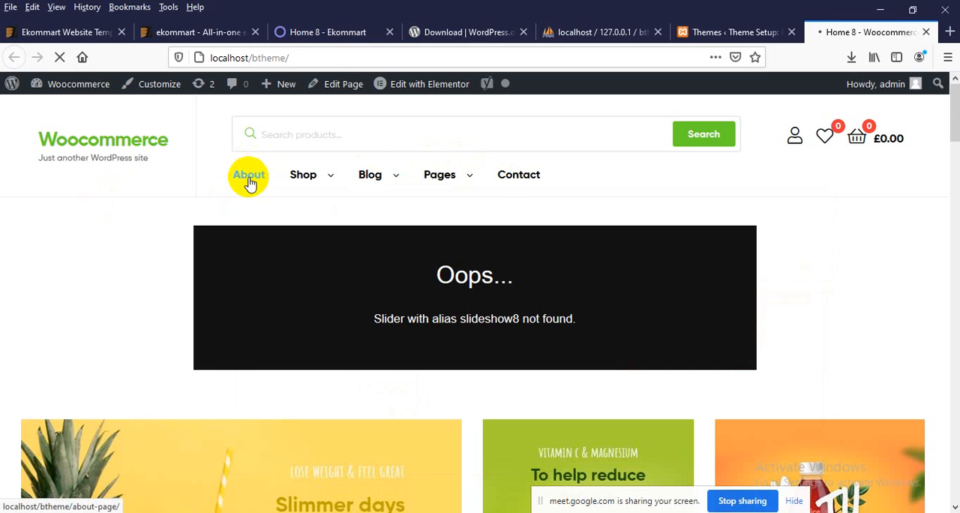
scroll(297, 368, "down", 1)
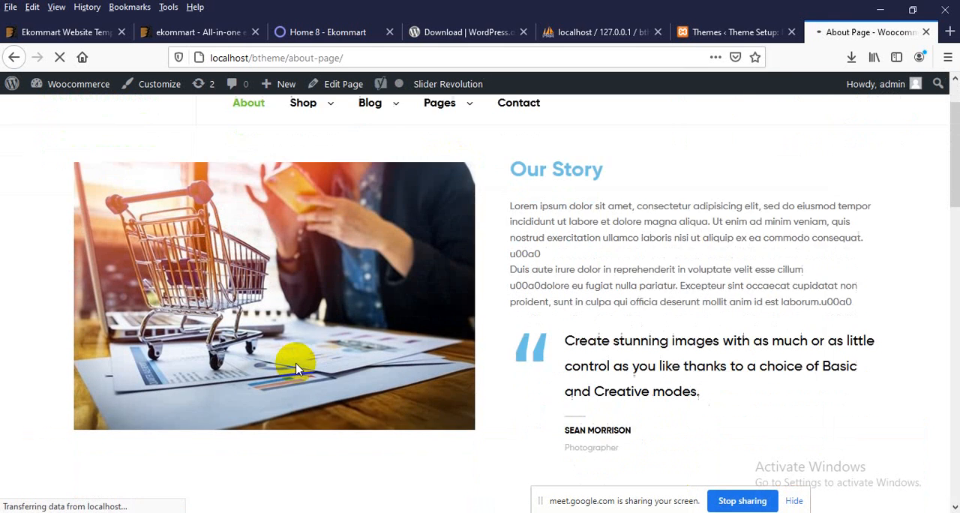
scroll(297, 367, "down", 6)
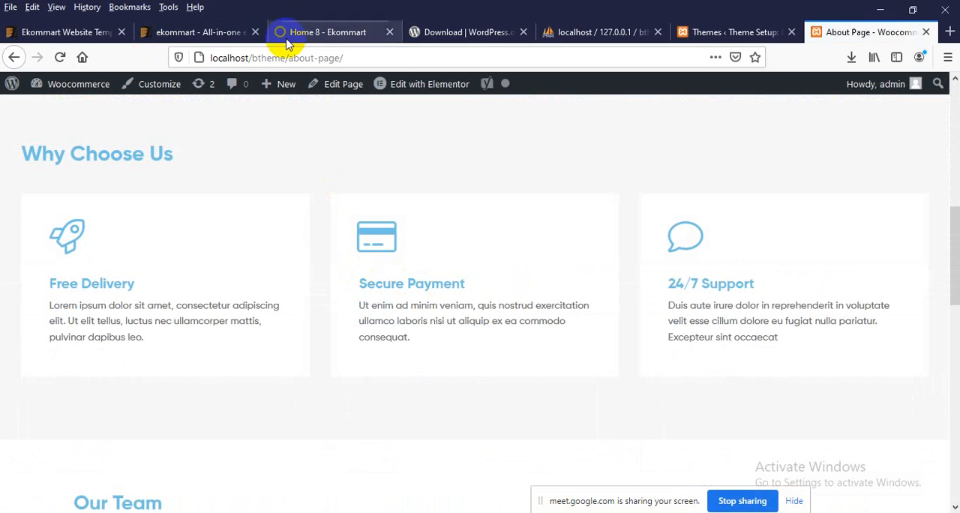
Step: Open the About page on the ekommart demo site and look over its content for comparison
left_click(286, 32)
scroll(215, 248, "up", 10)
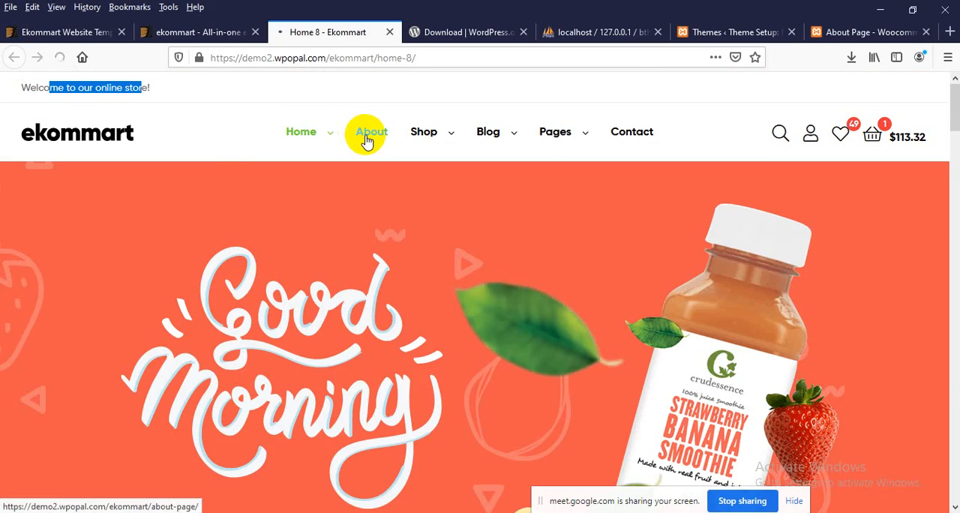
left_click(365, 138)
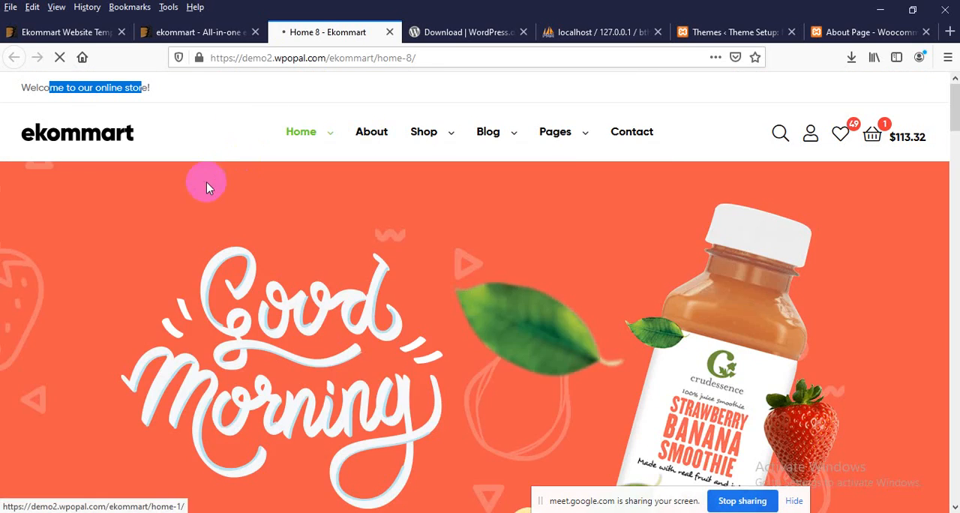
scroll(97, 253, "down", 10)
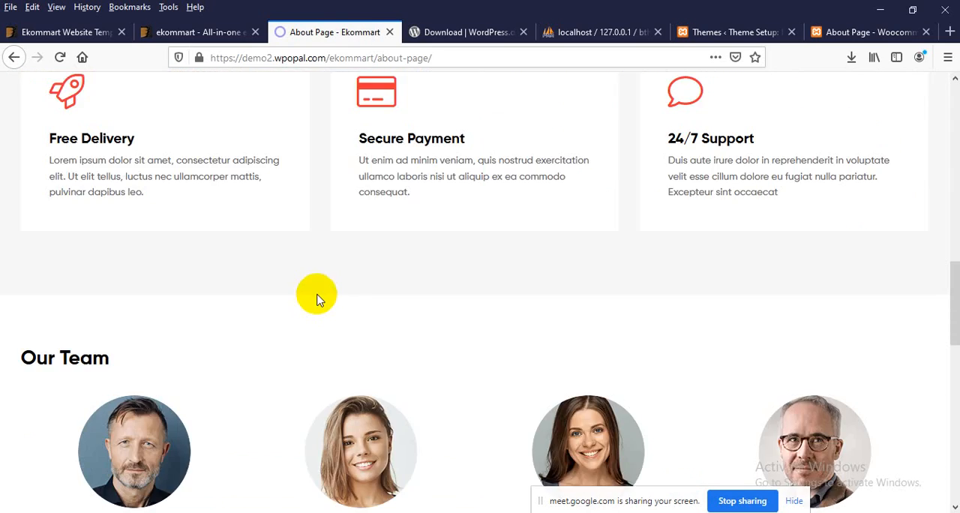
scroll(316, 300, "down", 4)
Step: Return to the local About page and examine its Our Team section, brand logos and footer
left_click(829, 32)
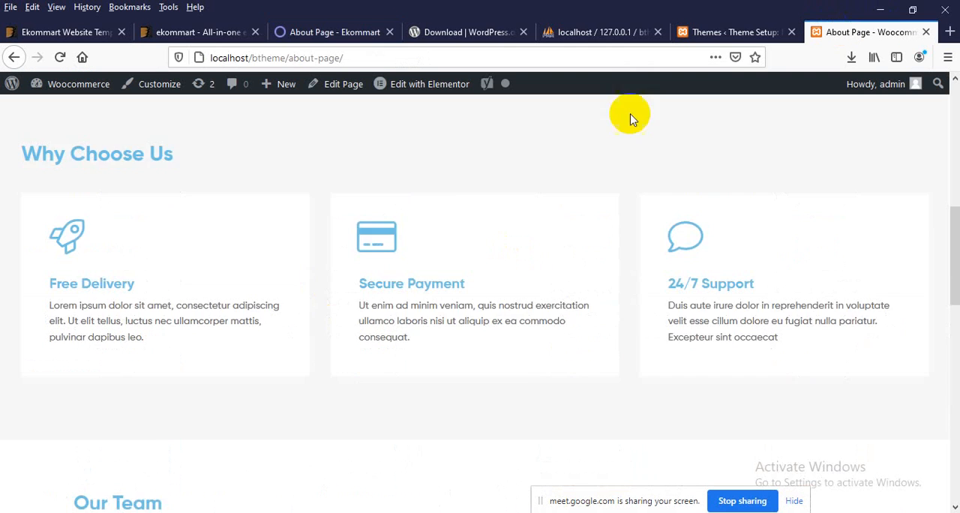
scroll(372, 261, "down", 4)
scroll(322, 259, "down", 7)
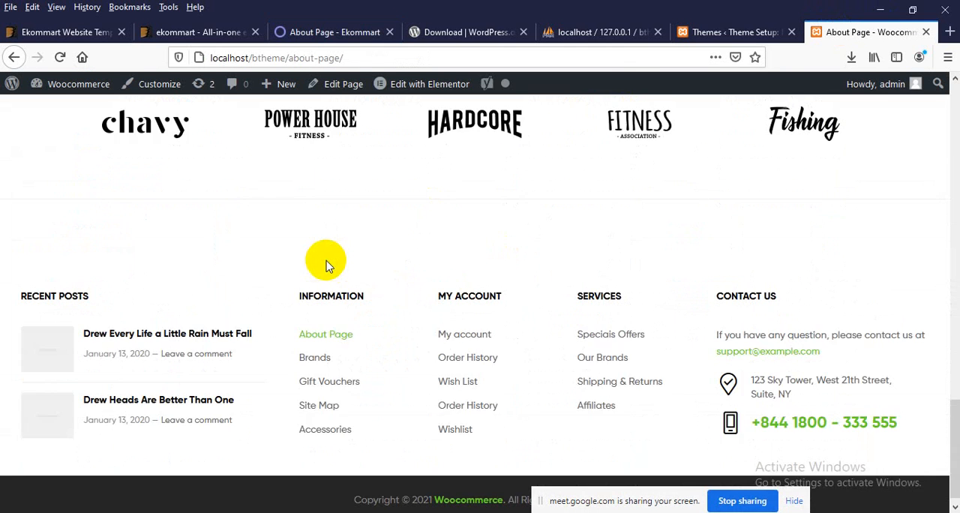
scroll(448, 282, "up", 4)
scroll(448, 282, "up", 4)
mouse_move(172, 365)
left_mouse_down()
mouse_move(286, 278)
mouse_move(184, 359)
left_mouse_up()
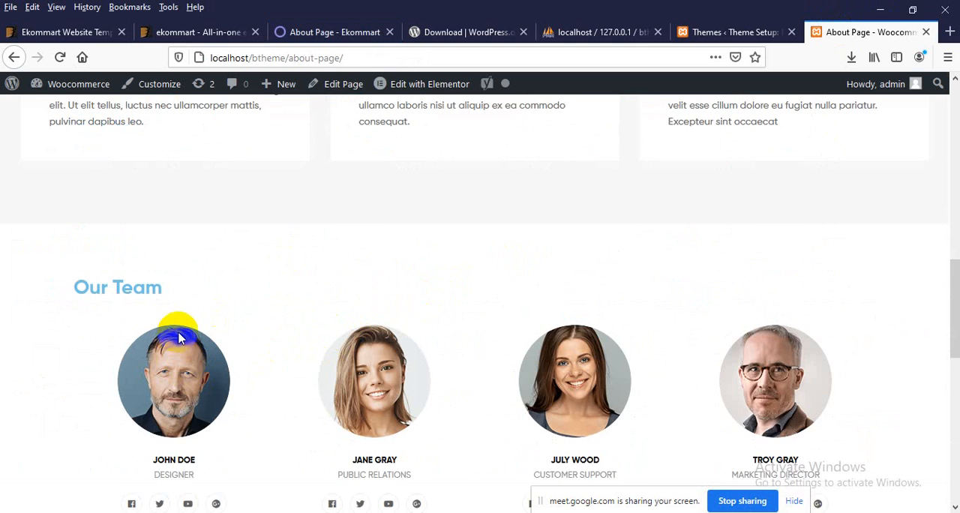
scroll(199, 326, "down", 2)
scroll(209, 319, "down", 4)
scroll(392, 420, "up", 2)
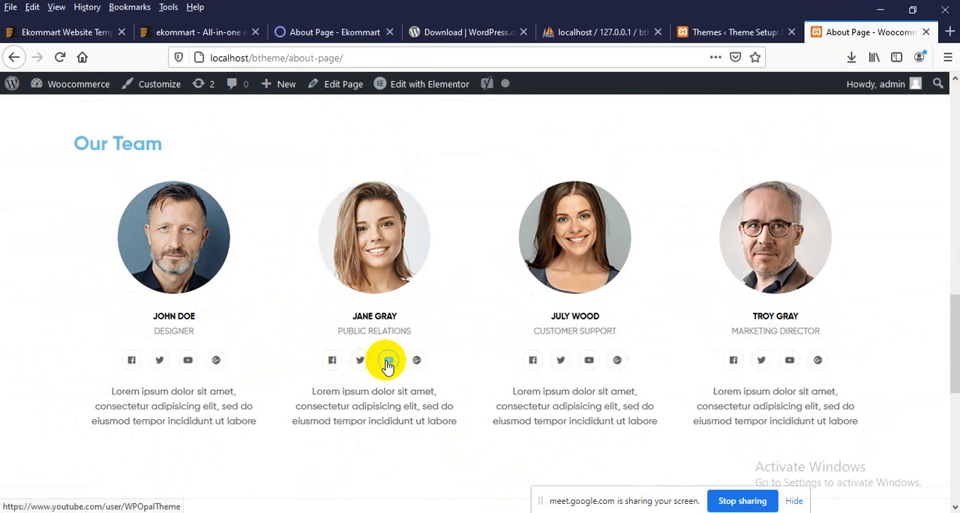
scroll(670, 452, "up", 10)
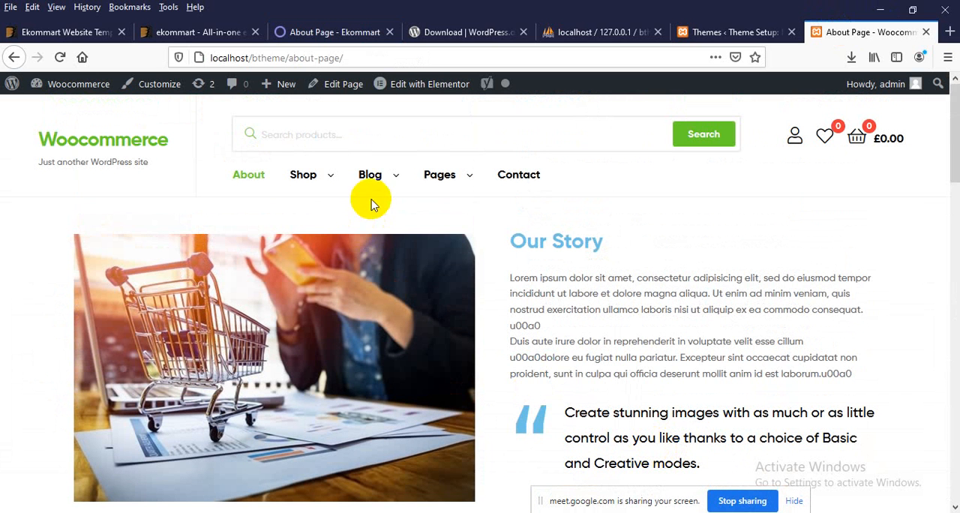
Step: Open the local site's Blog page and examine the imported posts, excerpts, Read More links and sidebar widgets
mouse_move(375, 174)
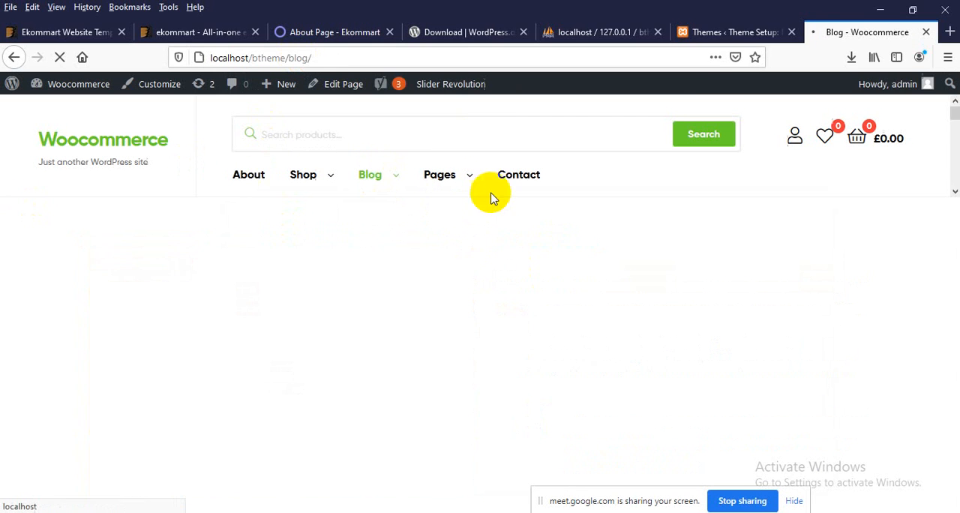
scroll(480, 264, "down", 5)
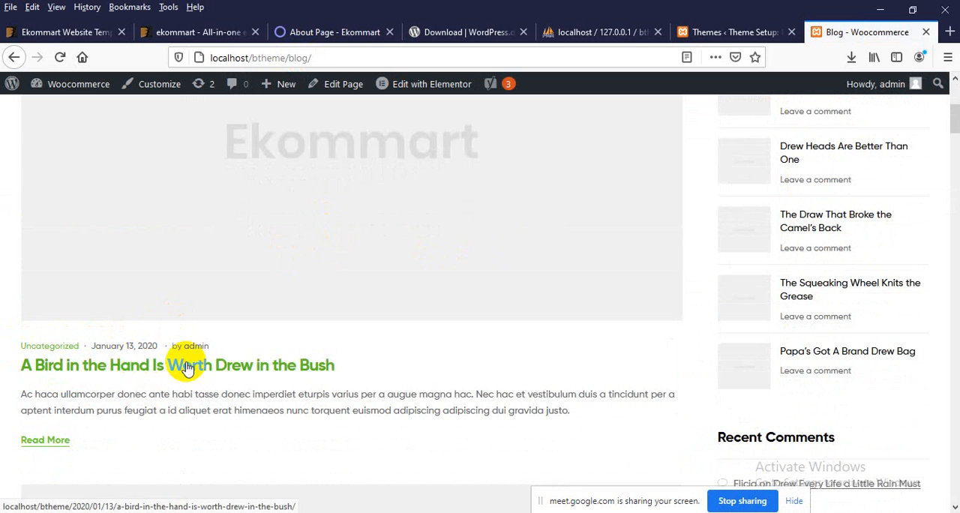
scroll(163, 373, "down", 1)
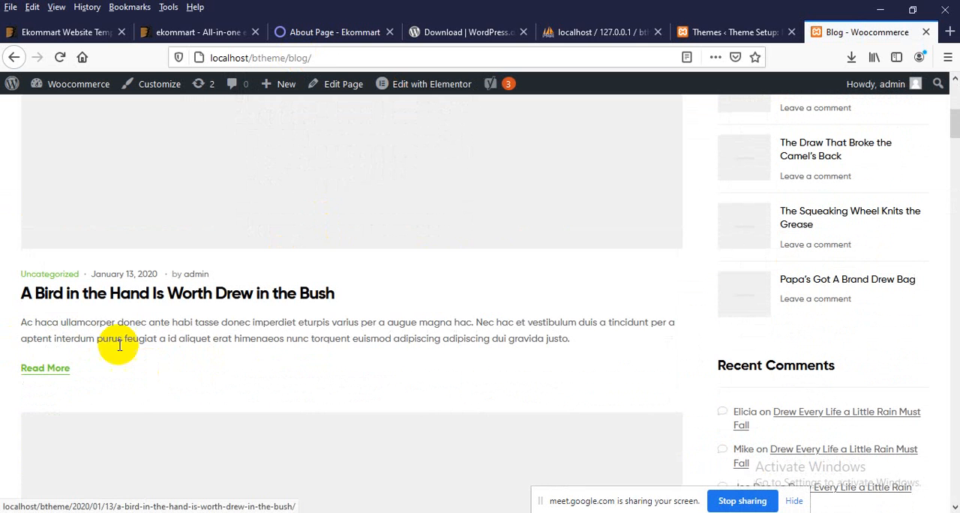
left_click_drag(113, 322, 154, 339)
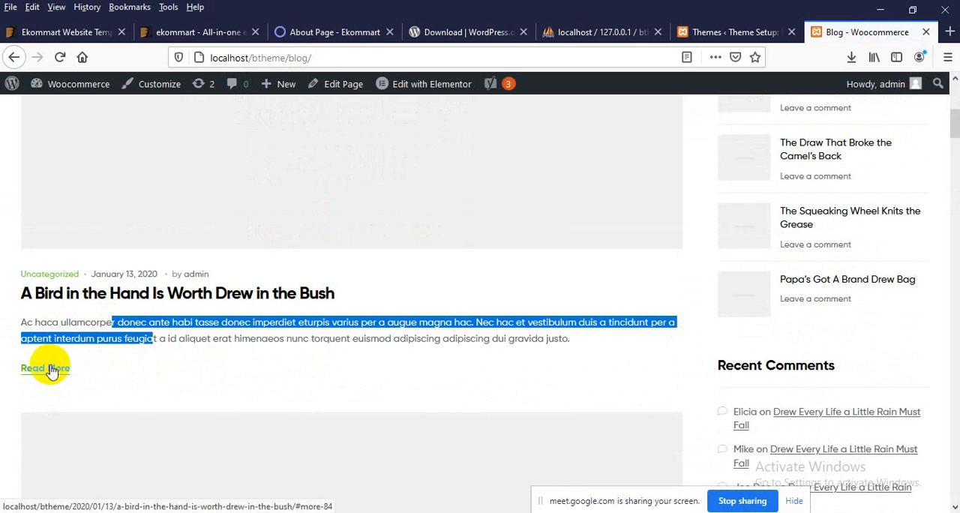
scroll(60, 370, "down", 10)
scroll(222, 405, "down", 20)
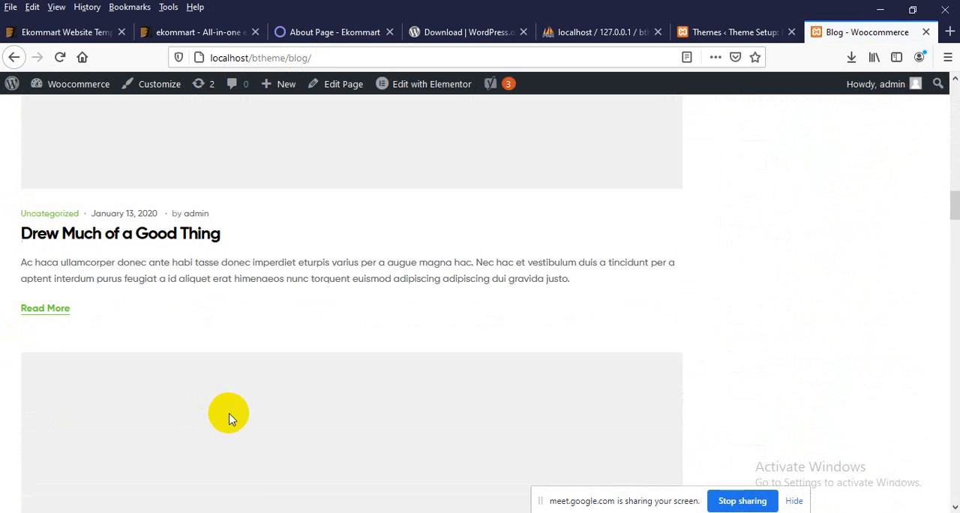
scroll(232, 415, "down", 4)
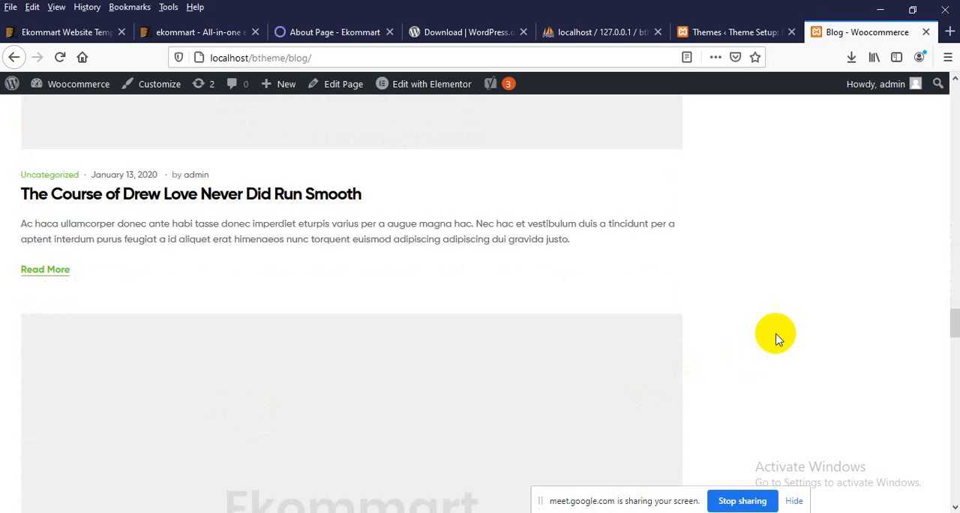
scroll(767, 314, "up", 20)
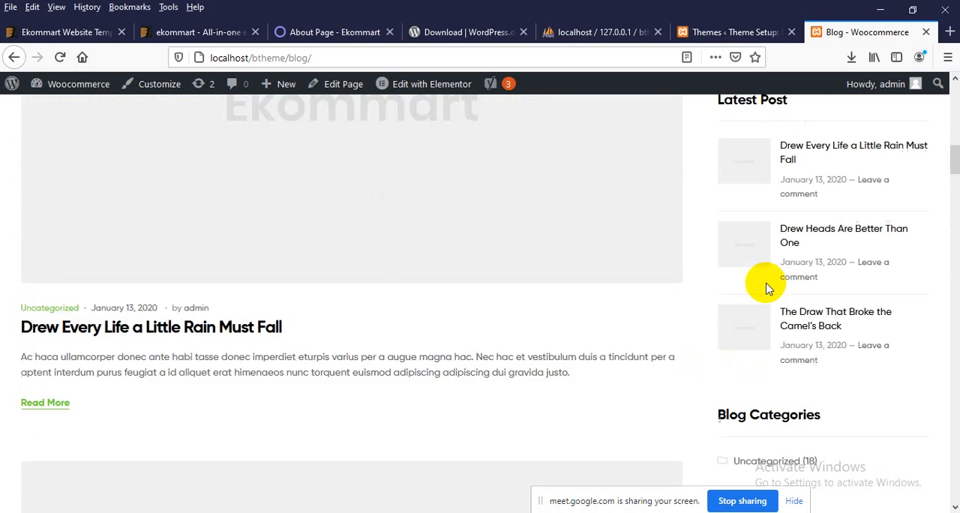
scroll(755, 346, "up", 5)
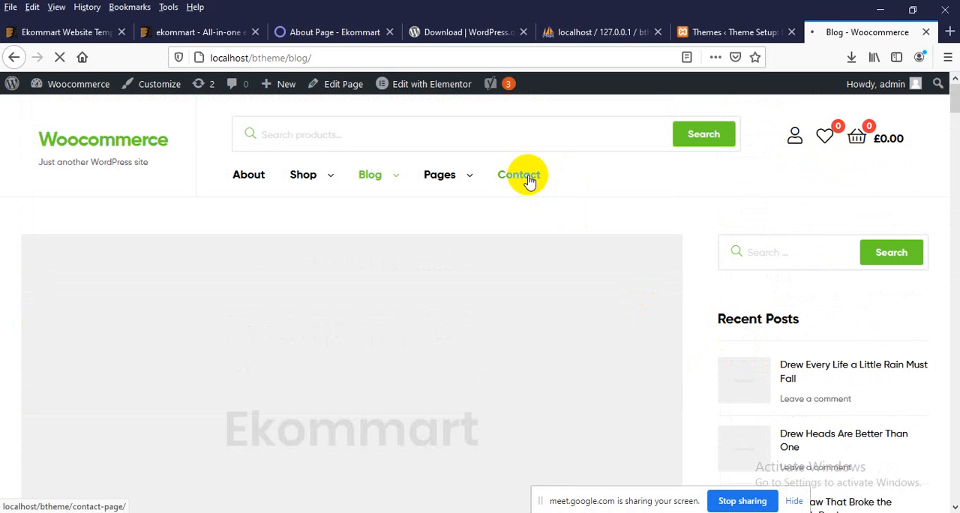
Step: Open the local site's Contact page and examine its head office details, map, message form and staff contacts
left_click(528, 180)
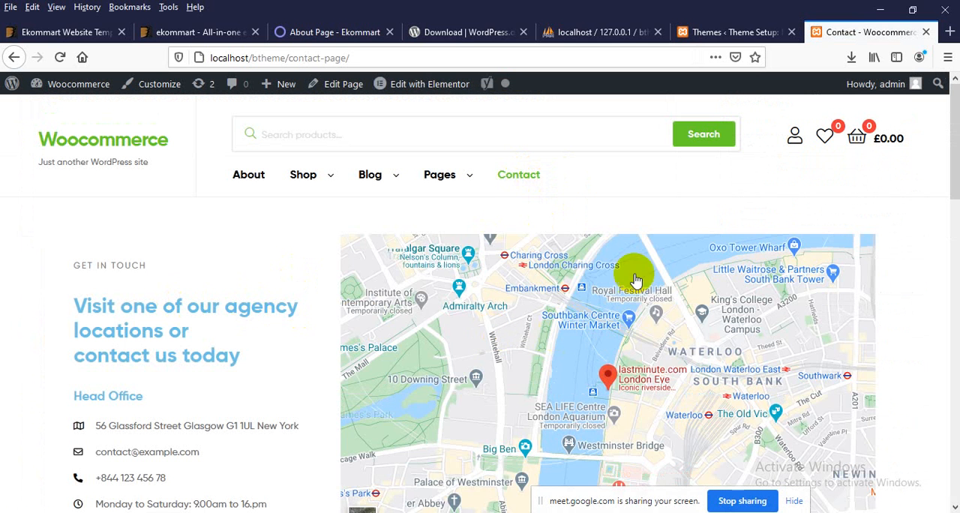
scroll(690, 306, "down", 2)
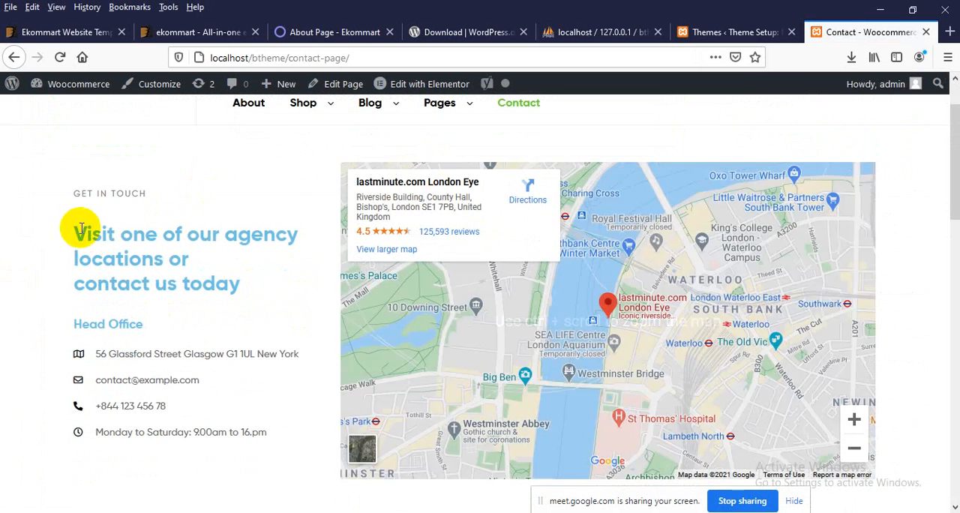
left_click_drag(78, 230, 118, 382)
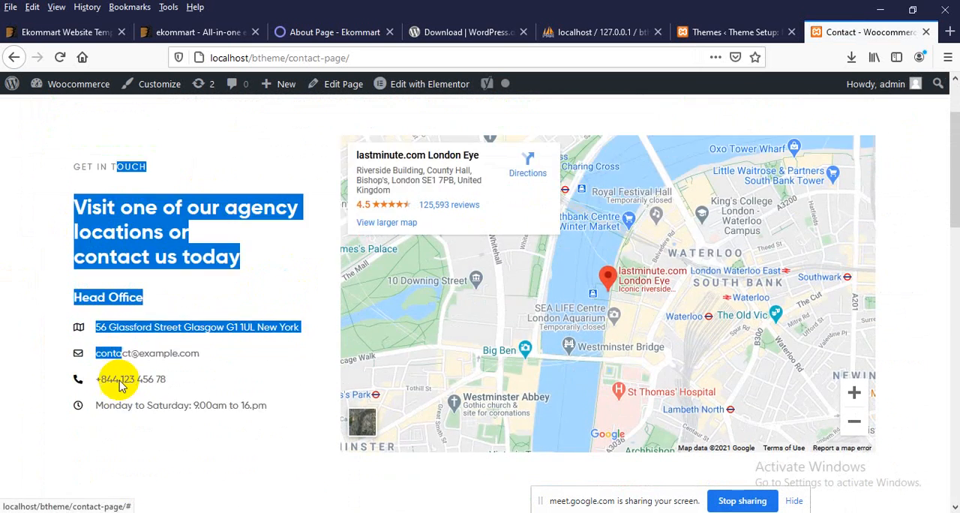
scroll(113, 366, "down", 10)
scroll(422, 372, "down", 4)
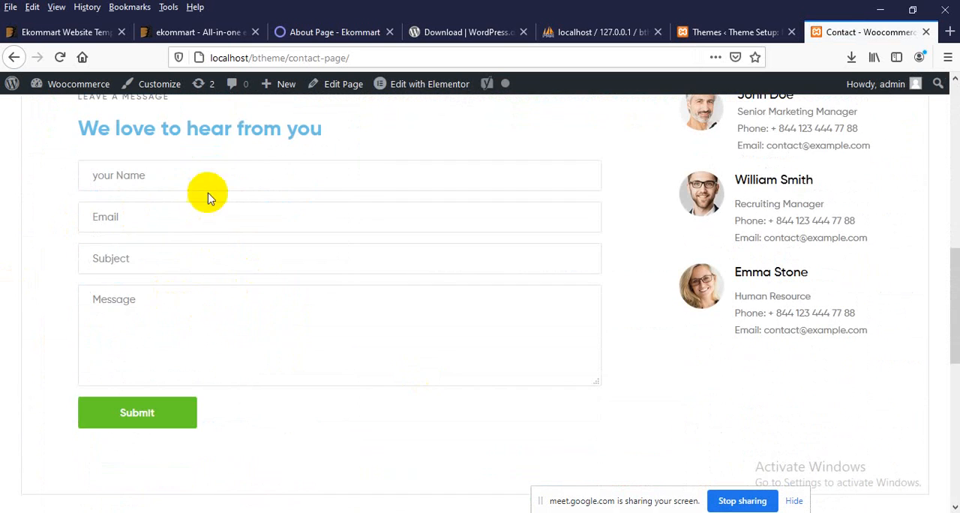
scroll(835, 207, "up", 4)
left_click_drag(784, 235, 792, 325)
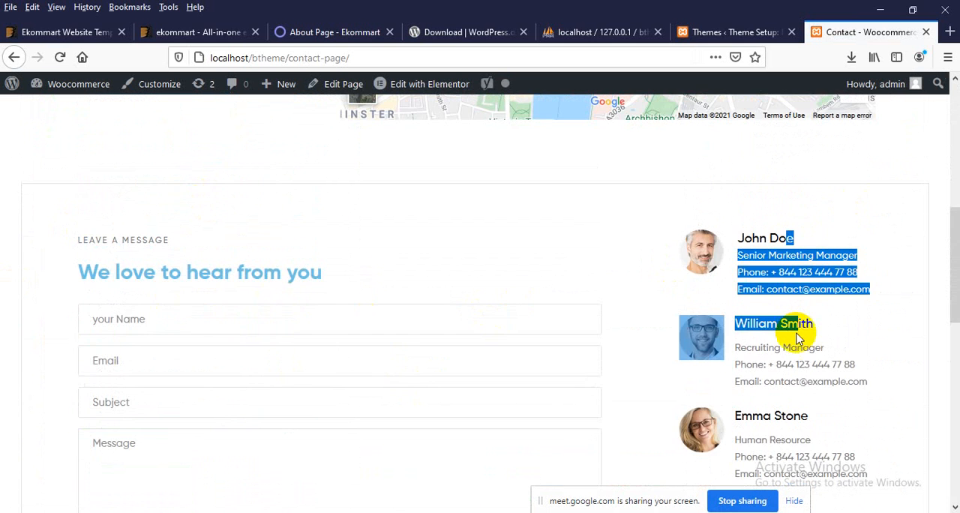
scroll(800, 321, "down", 4)
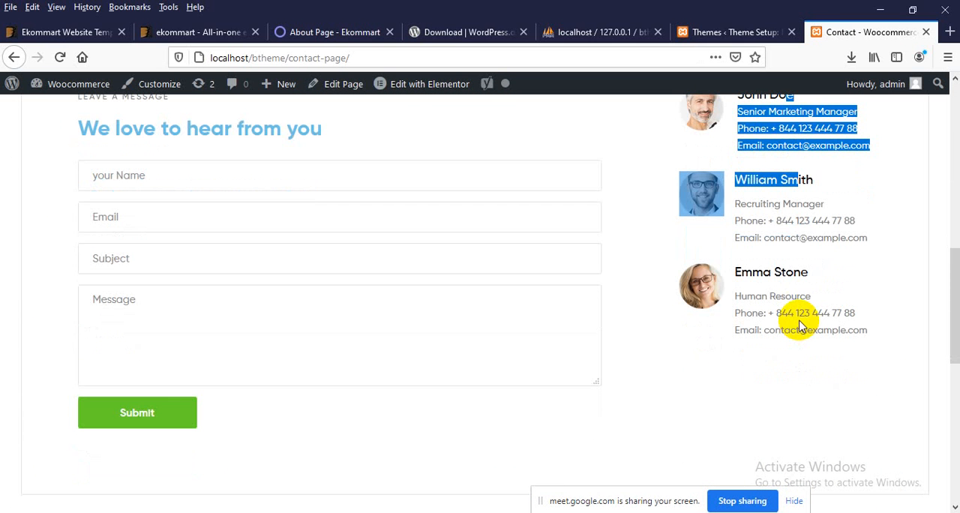
Step: Examine the brand logos and footer of the local Contact page, including recent posts and contact information
scroll(775, 236, "down", 9)
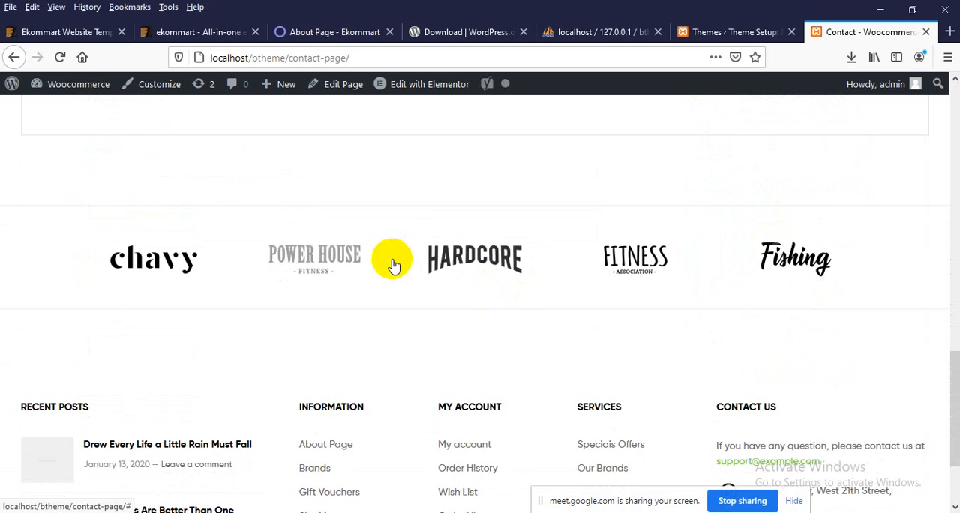
scroll(396, 303, "down", 3)
scroll(545, 419, "up", 10)
scroll(547, 405, "up", 10)
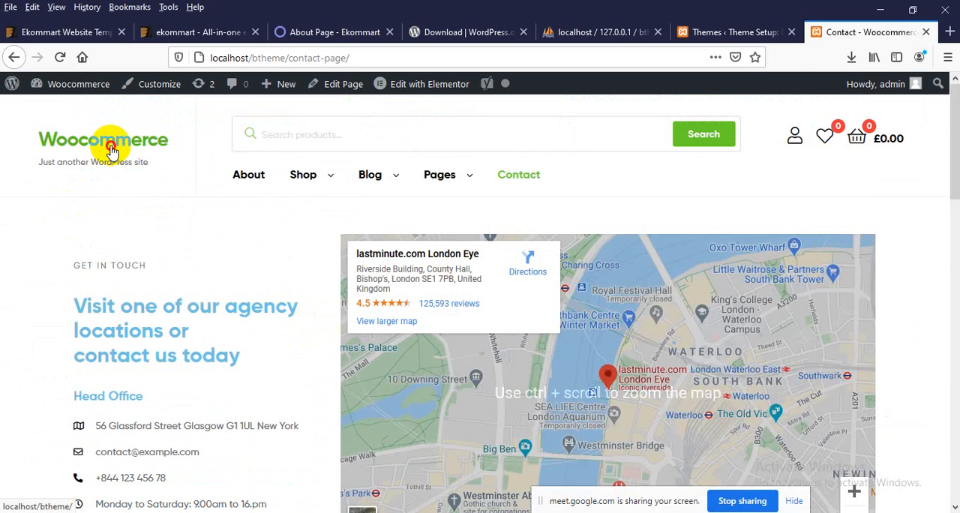
Step: Open the local site's home page and examine the site title and tagline in its header
left_click(111, 152)
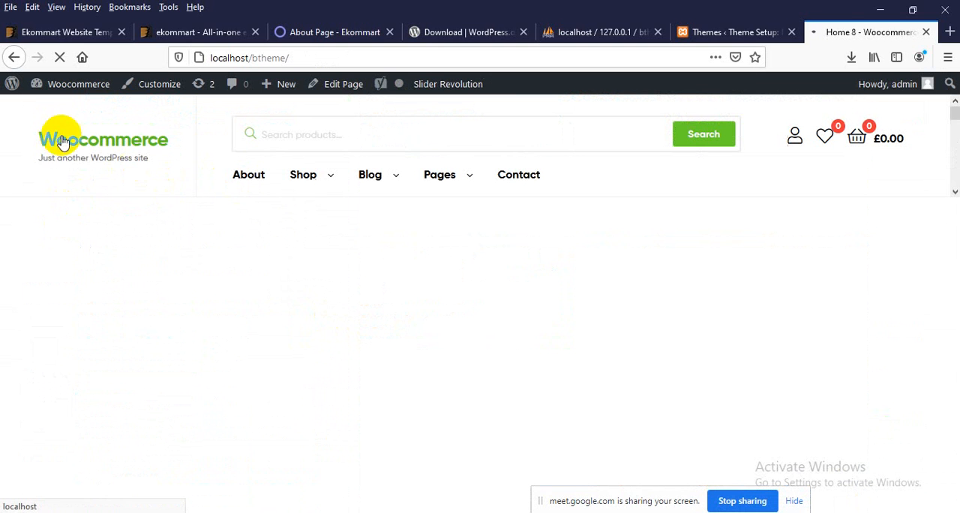
left_click_drag(53, 159, 143, 165)
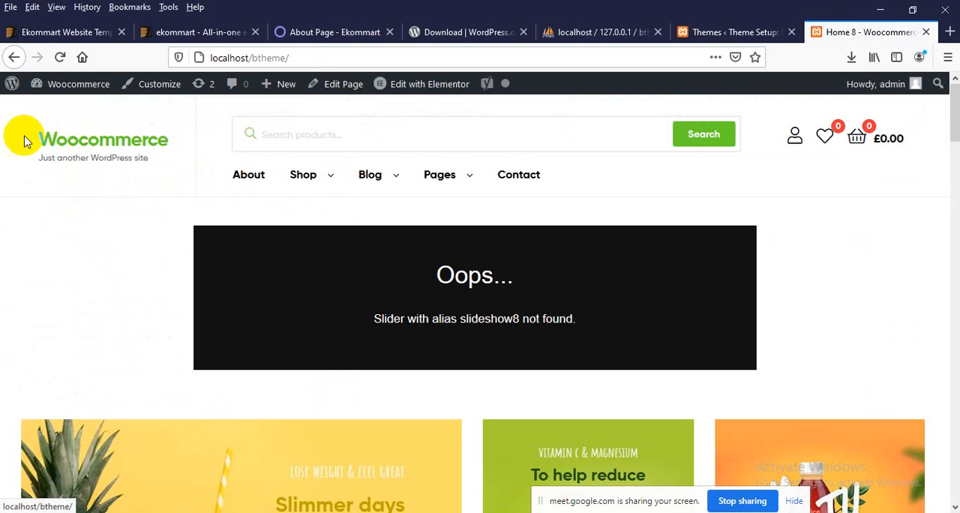
left_click_drag(15, 139, 168, 139)
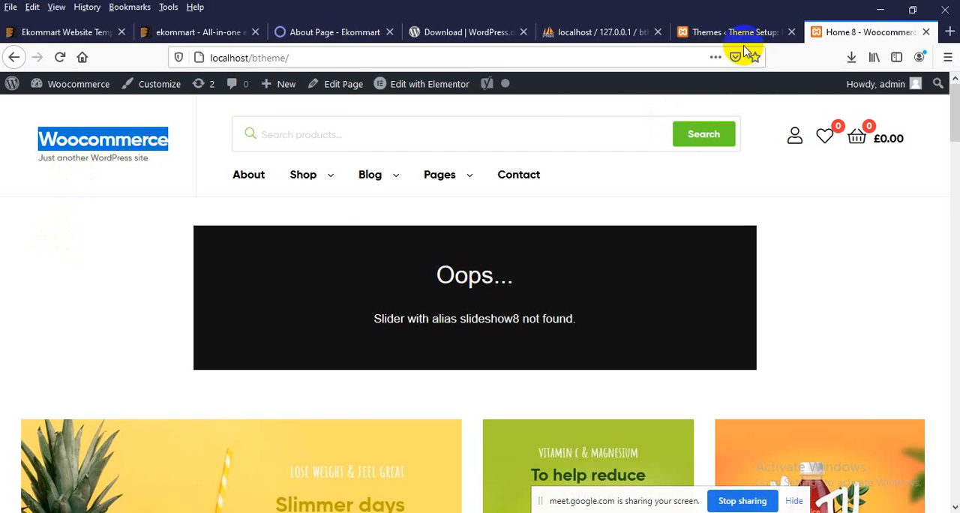
Step: Open the WordPress admin dashboard at localhost/btheme/wp-admin/ in place of the completed theme setup page
left_click(722, 35)
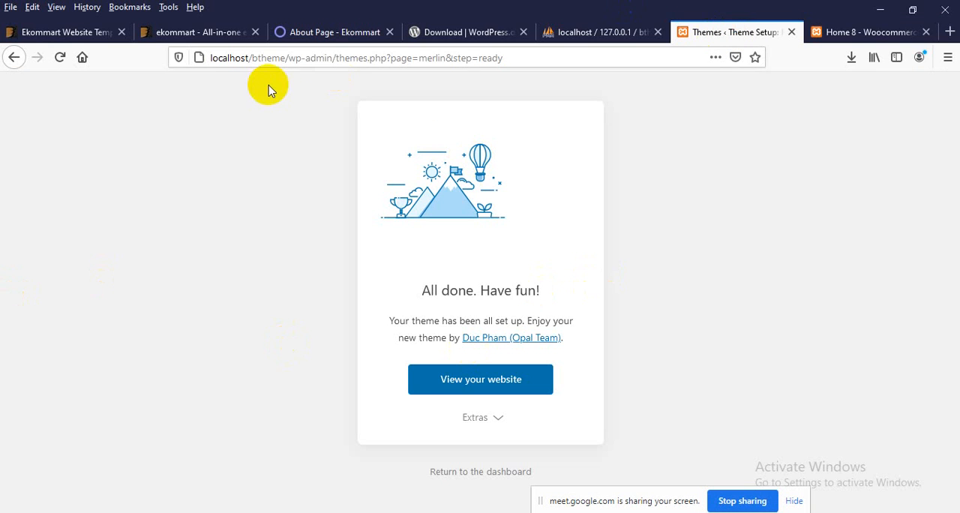
left_click_drag(334, 58, 695, 58)
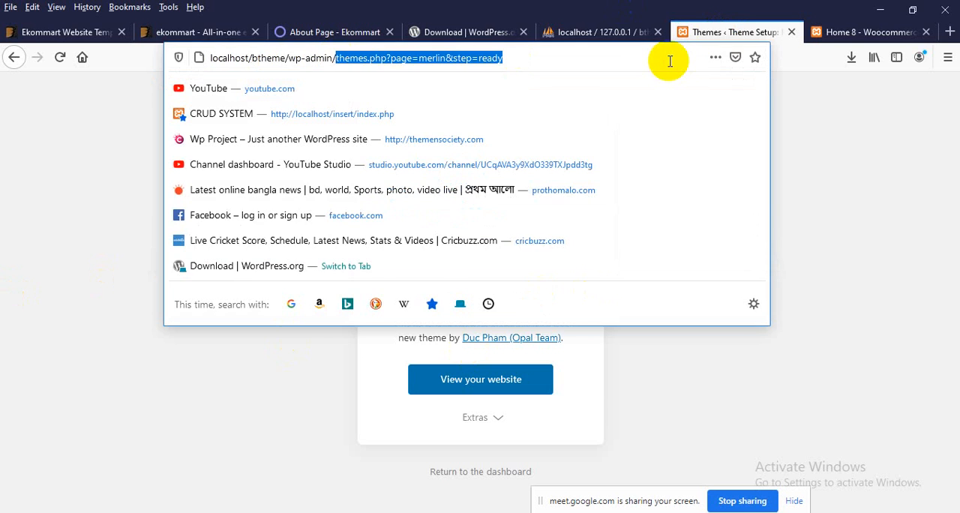
key("BackSpace")
key("Return")
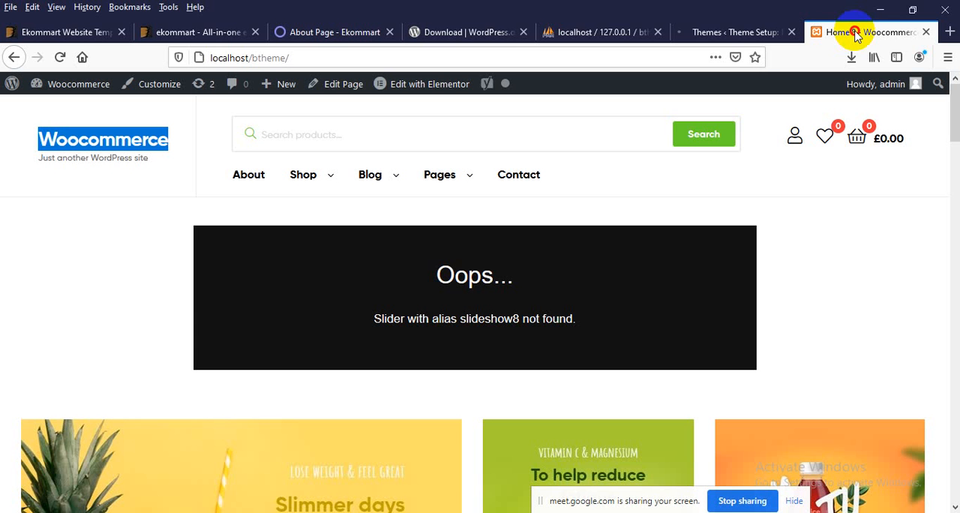
Step: Bring up the ekommart demo's Home 8 page and compare its header and slider with the local home page
left_click(838, 32)
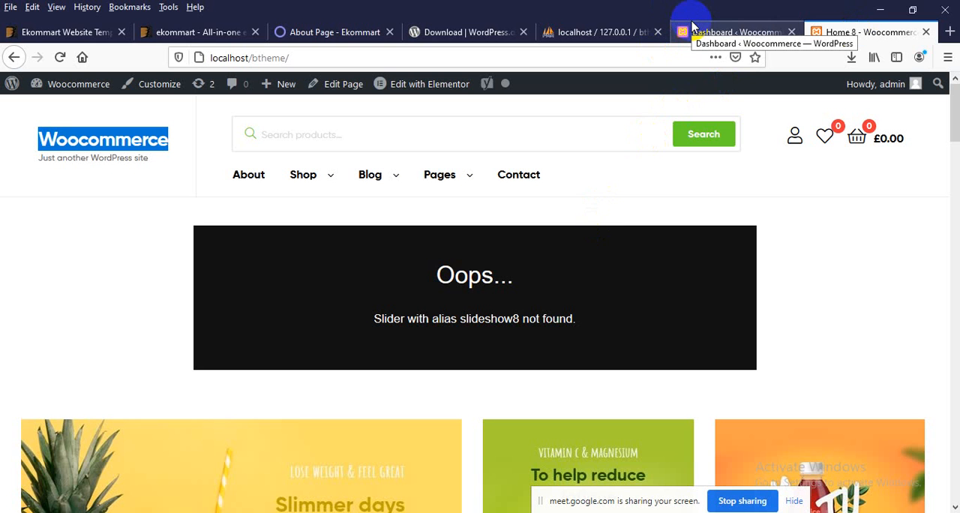
left_click(297, 34)
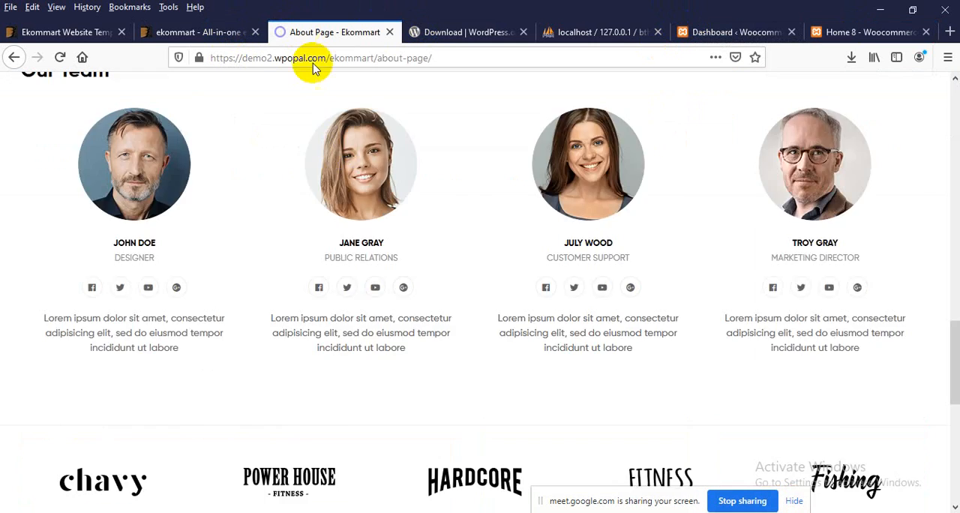
scroll(368, 209, "up", 10)
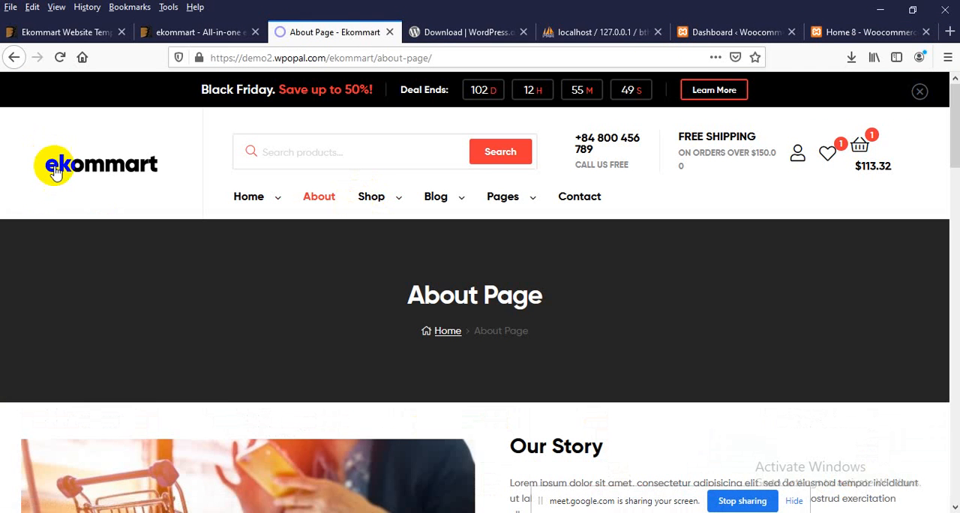
left_click(60, 171)
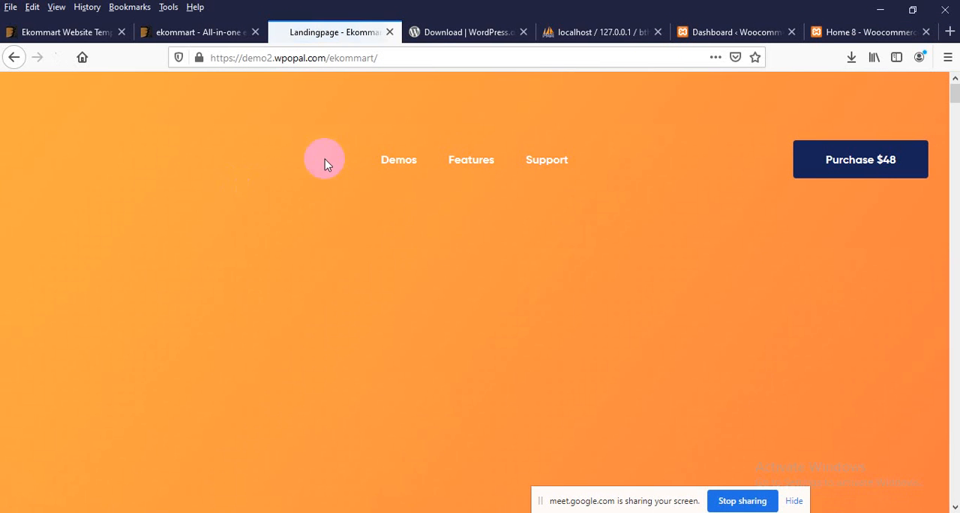
left_click(15, 58)
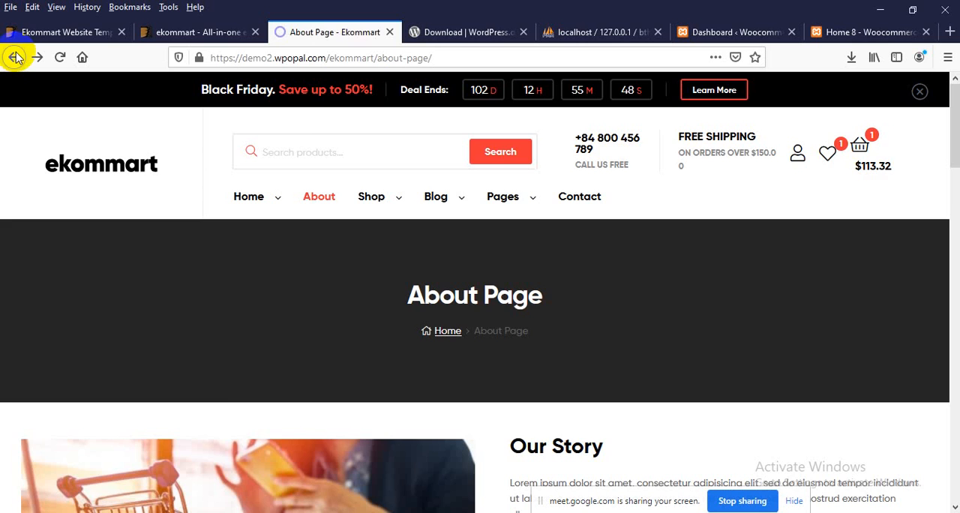
left_click(15, 58)
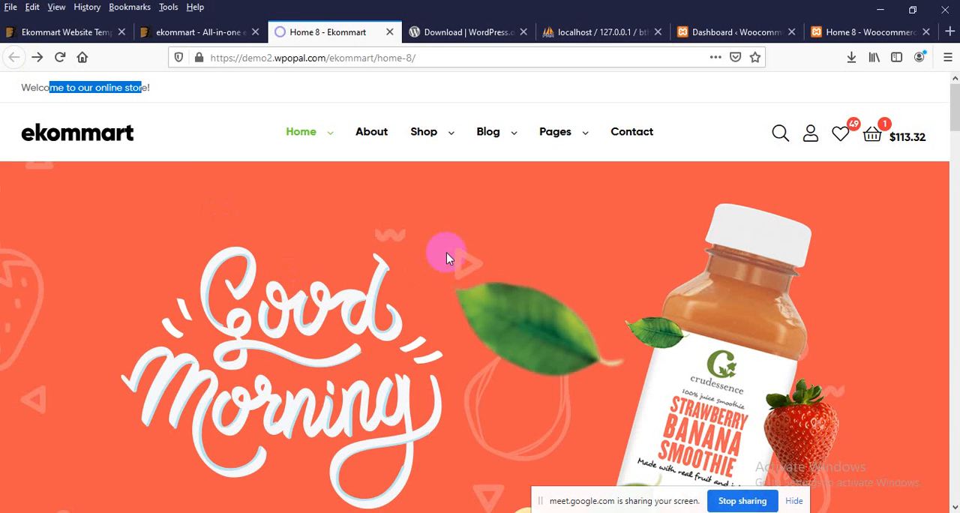
left_click(834, 26)
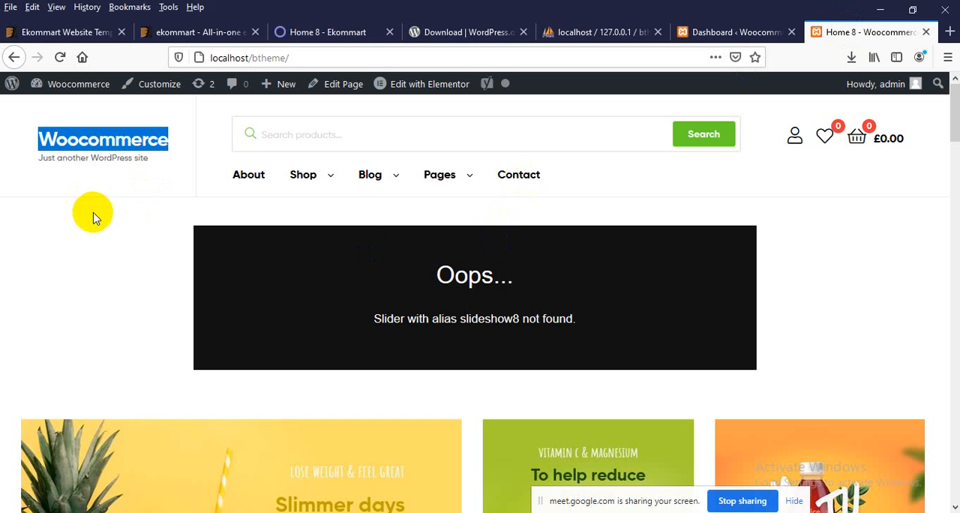
Step: Open the theme Customizer from the dashboard in a new browser tab and go to its Site Identity settings
left_click(683, 32)
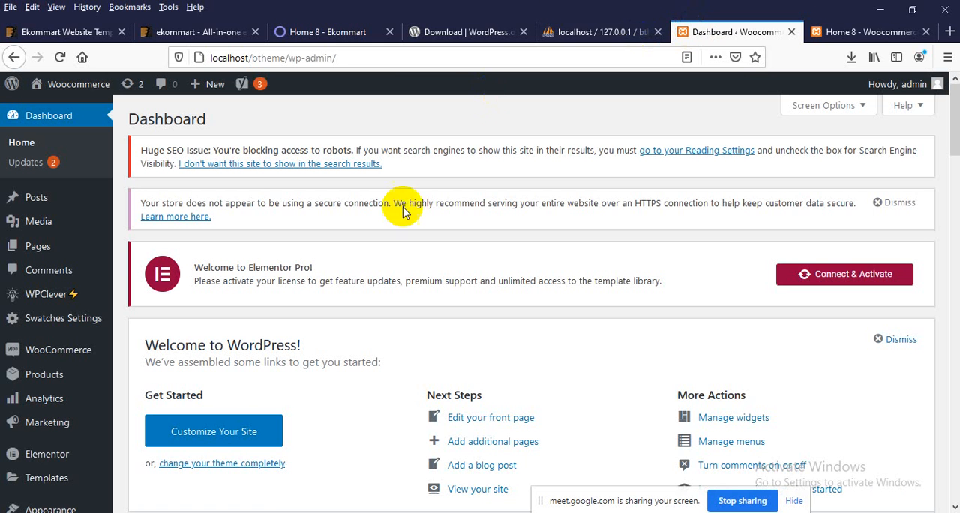
scroll(375, 358, "down", 5)
mouse_move(54, 321)
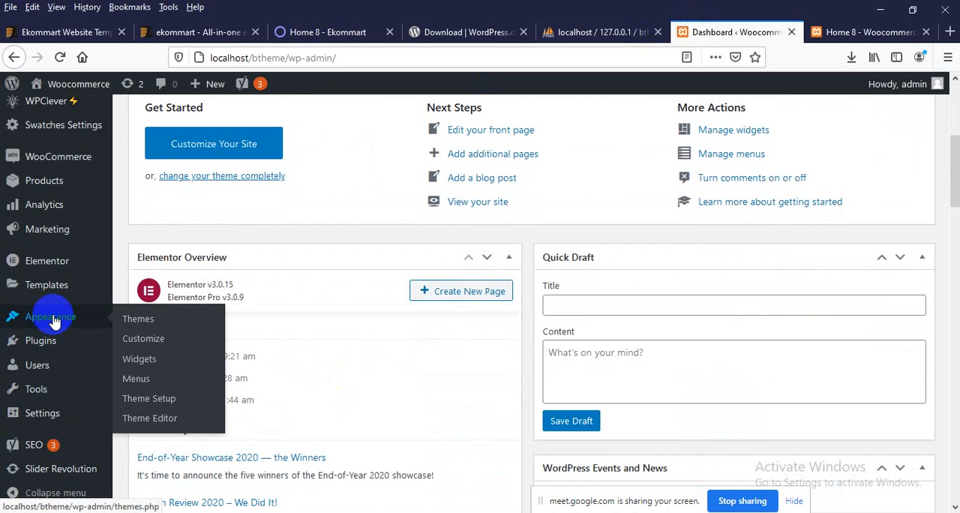
right_click(135, 345)
left_click(142, 350)
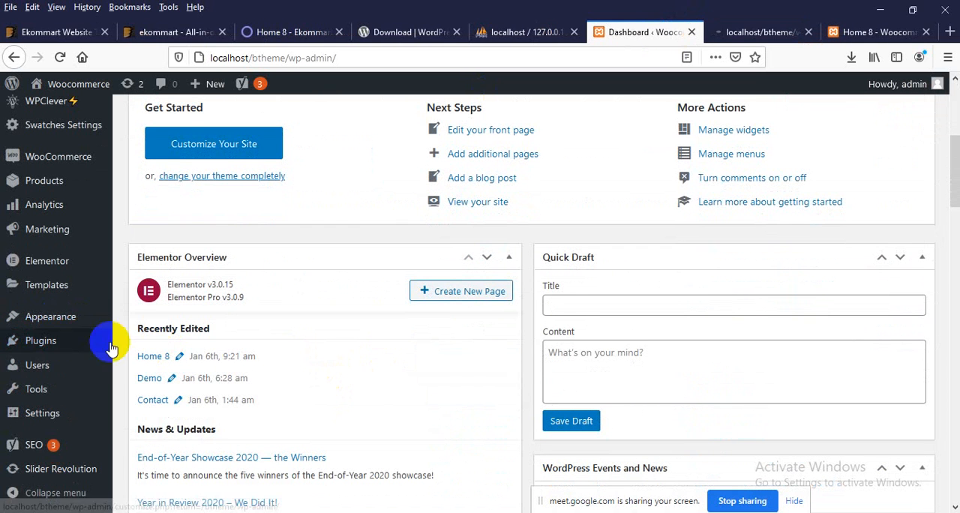
mouse_move(68, 314)
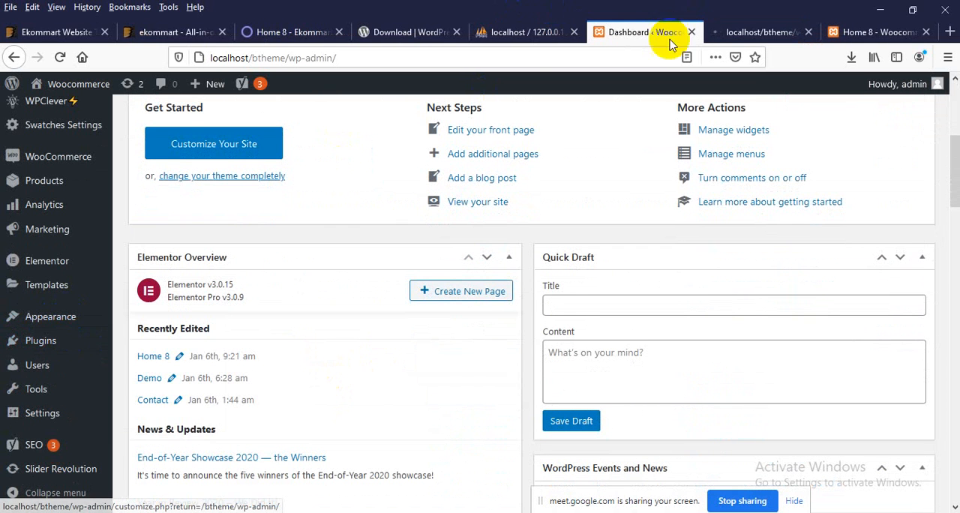
left_click(726, 30)
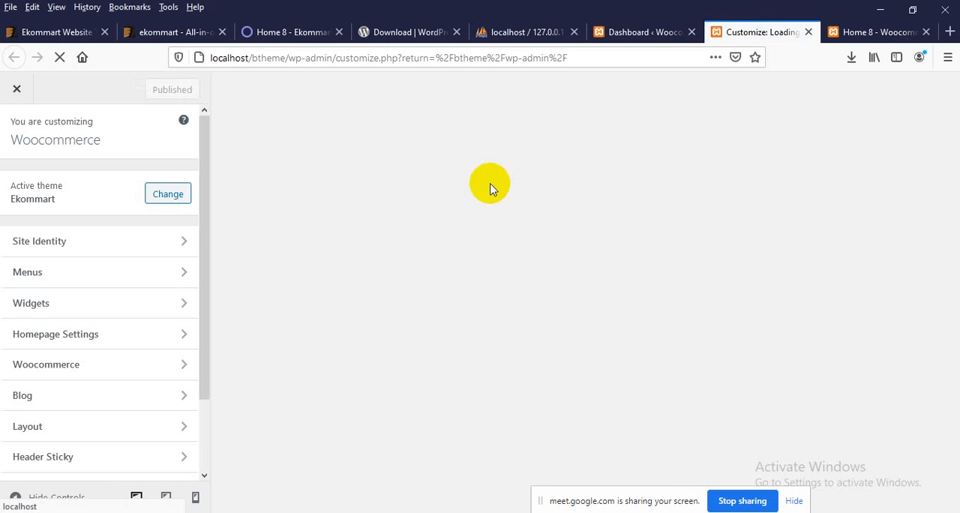
left_click(50, 252)
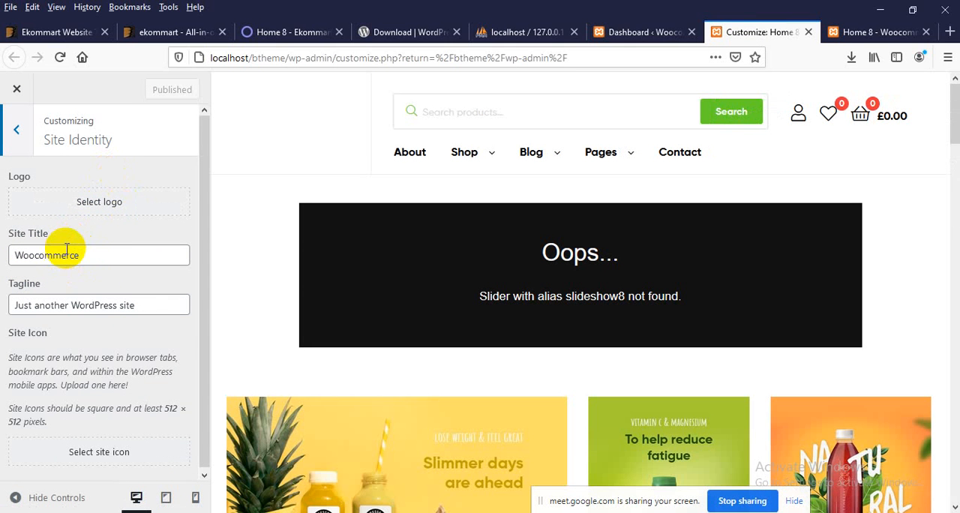
Step: Set the site tagline to "Buy Our Products" and publish the change
left_click_drag(150, 306, 1, 296)
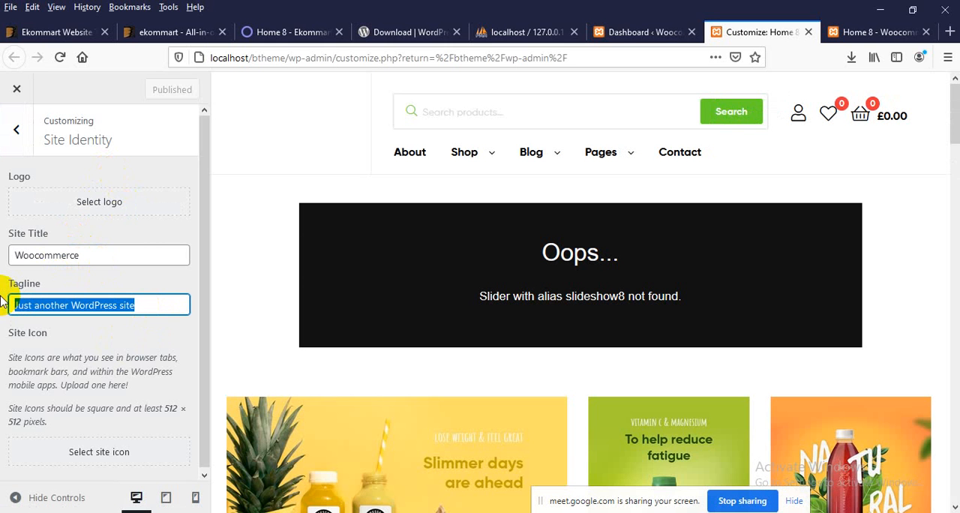
type("Buy Our Products")
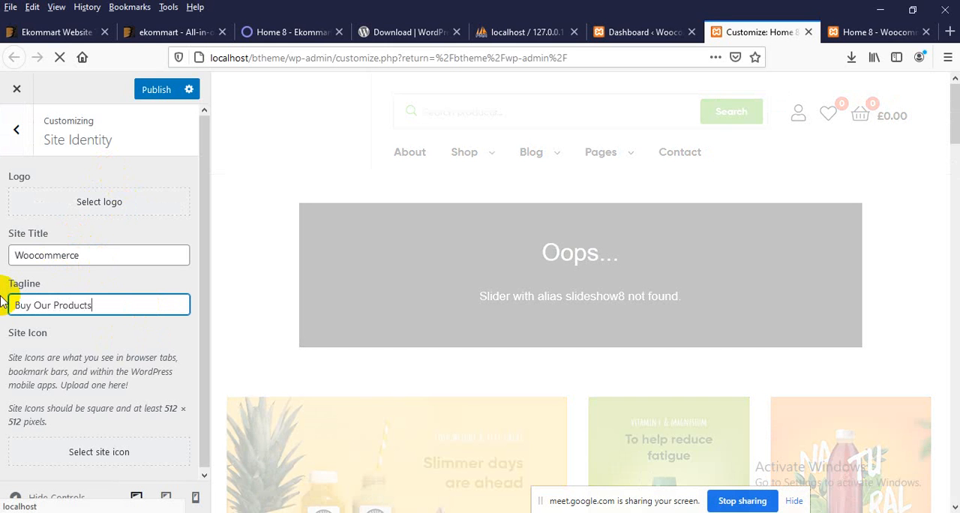
left_click(147, 92)
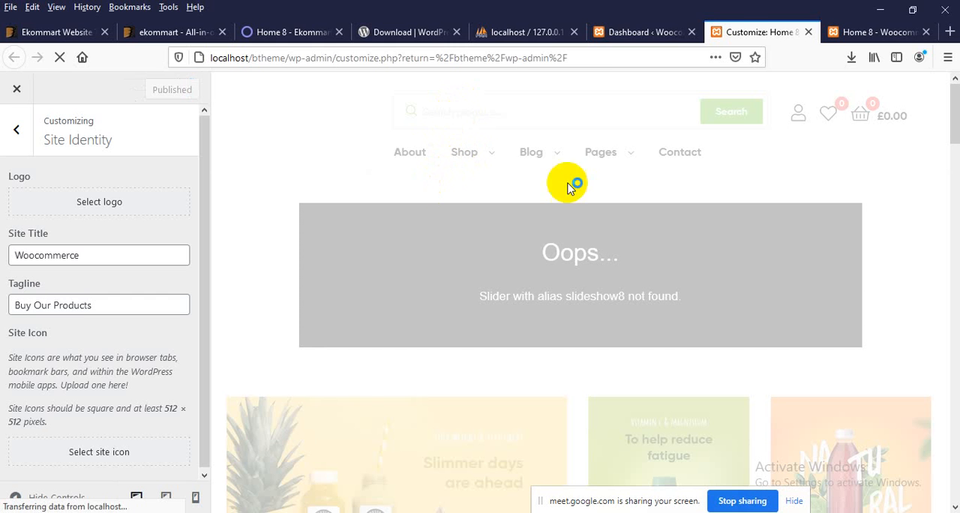
Step: Reload the local home page and check the tagline under the site title
left_click(855, 30)
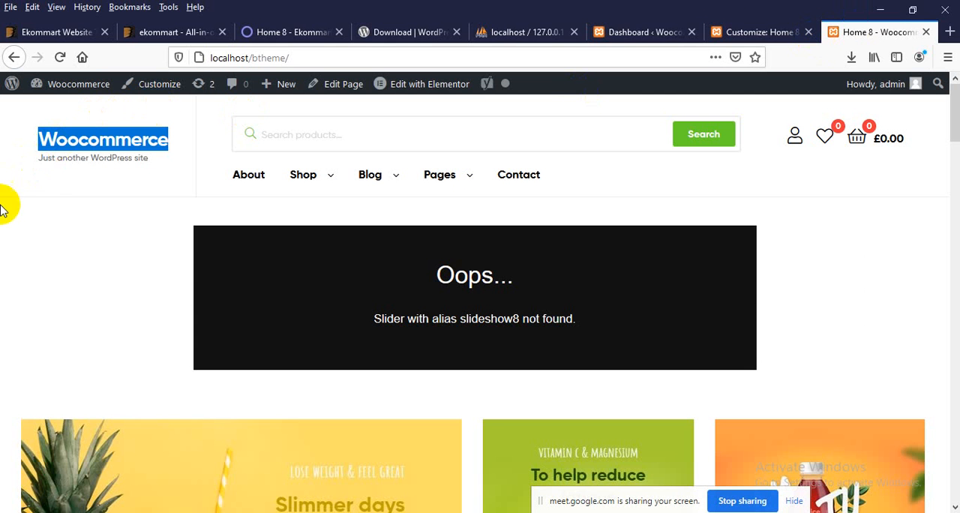
right_click(23, 211)
left_click(47, 173)
right_click(46, 183)
left_click(160, 195)
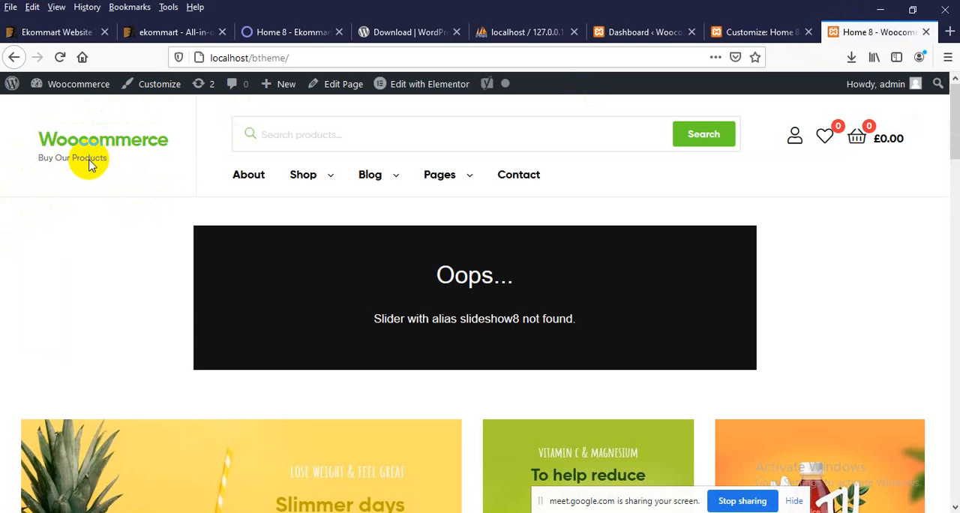
left_click_drag(90, 161, 53, 161)
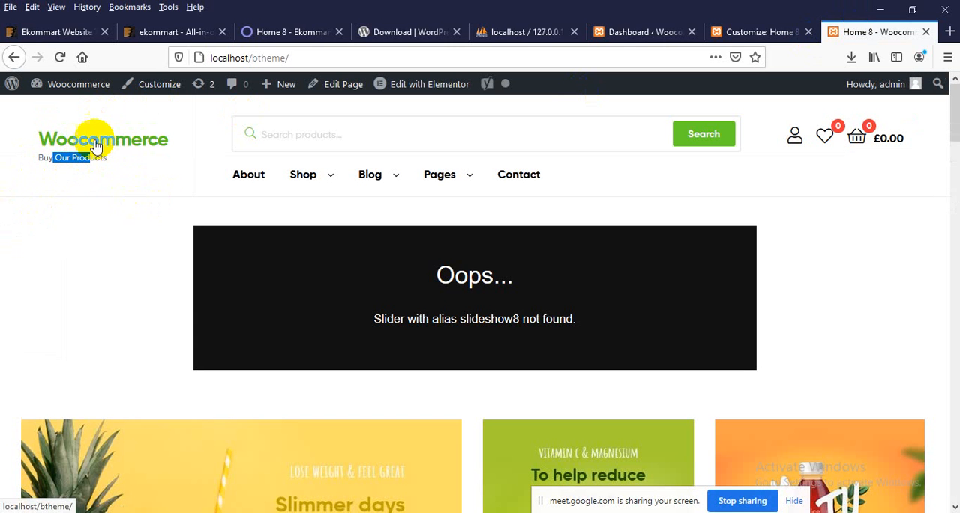
Step: Return to the Customizer's Site Identity settings and highlight the site title text
left_click(746, 34)
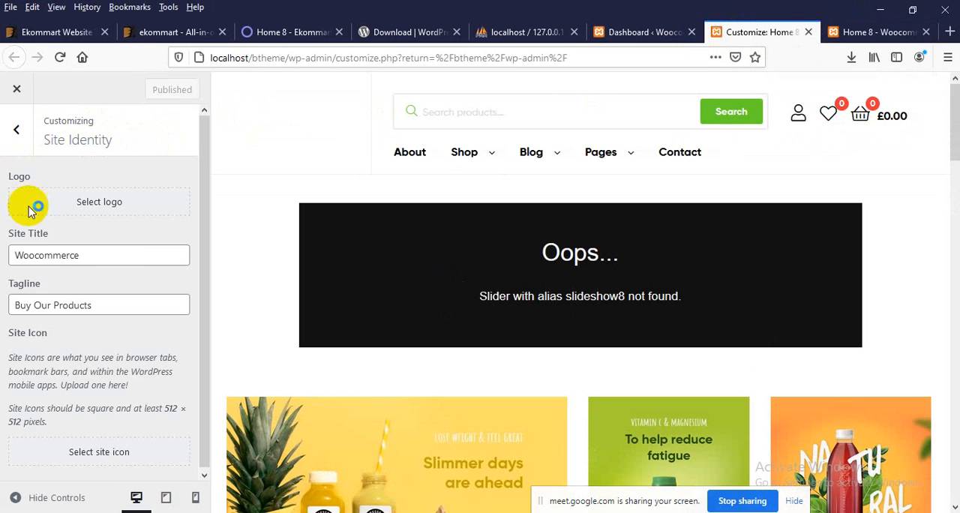
left_click(84, 257)
left_click_drag(84, 256, 7, 254)
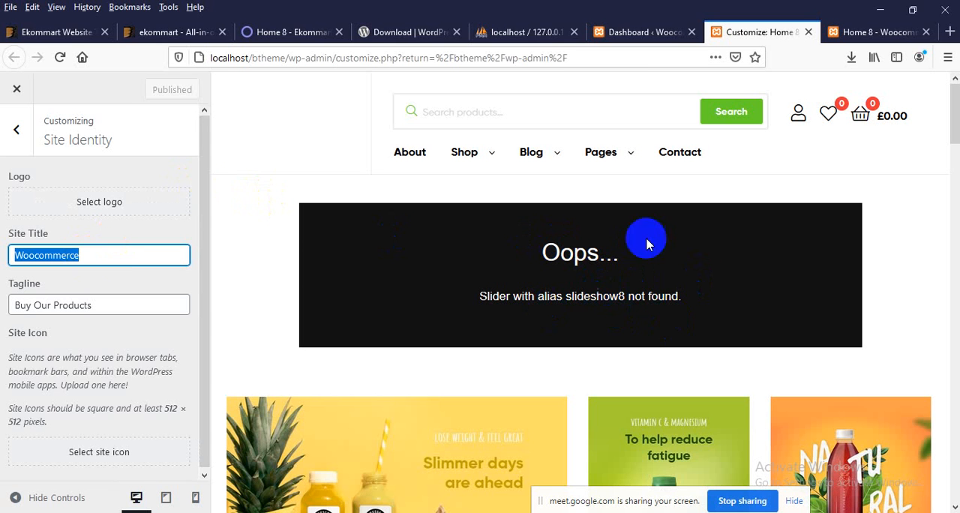
Step: Look over the dashboard's admin menu sections and the slider area of the local home page
left_click(600, 32)
scroll(30, 360, "down", 4)
scroll(182, 300, "up", 5)
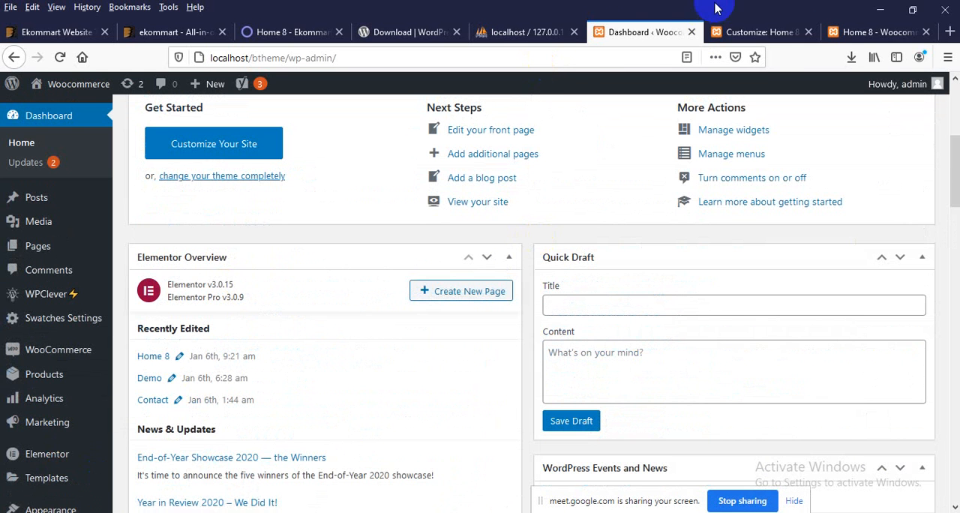
left_click(862, 32)
mouse_move(440, 174)
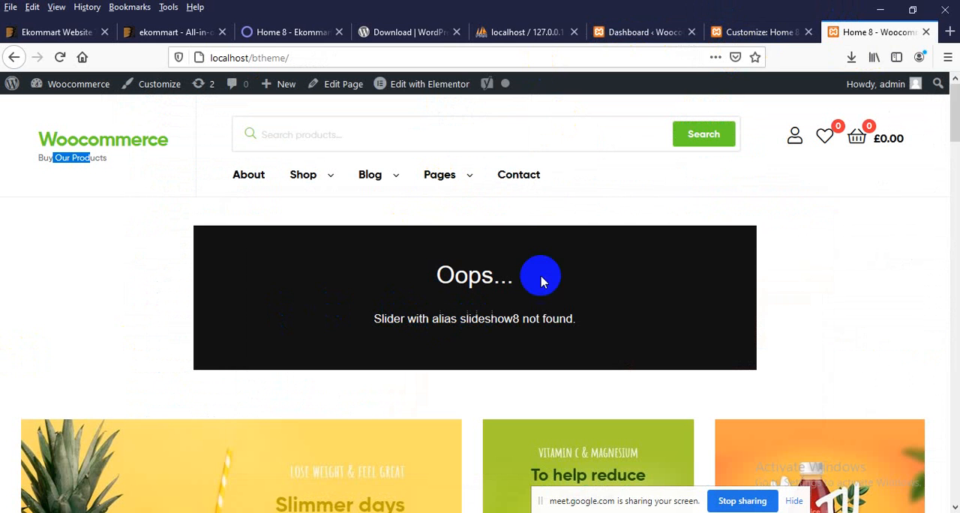
left_click(660, 33)
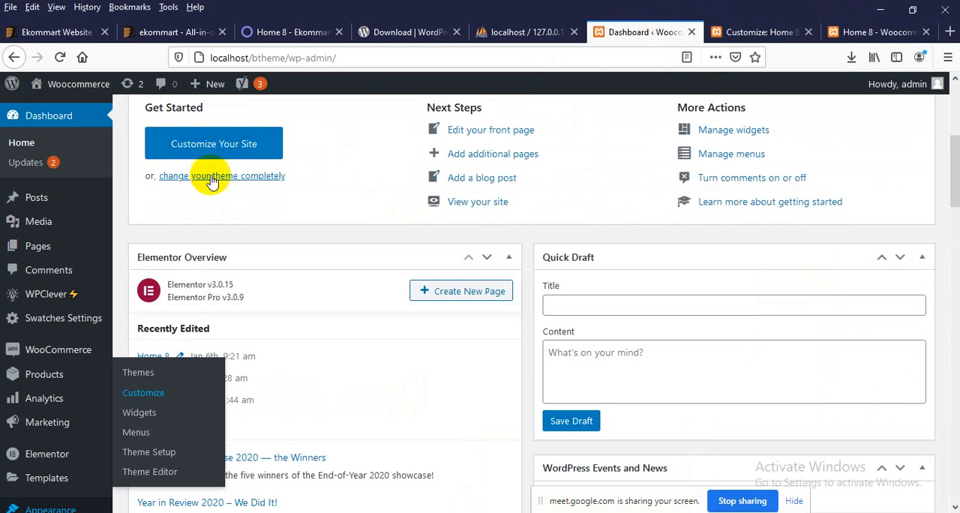
scroll(60, 352, "down", 2)
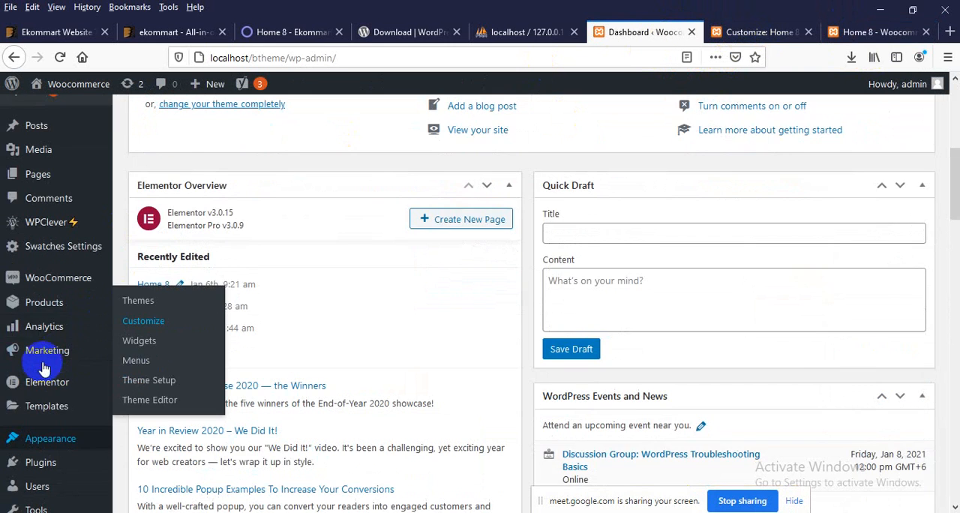
mouse_move(48, 390)
scroll(49, 375, "up", 4)
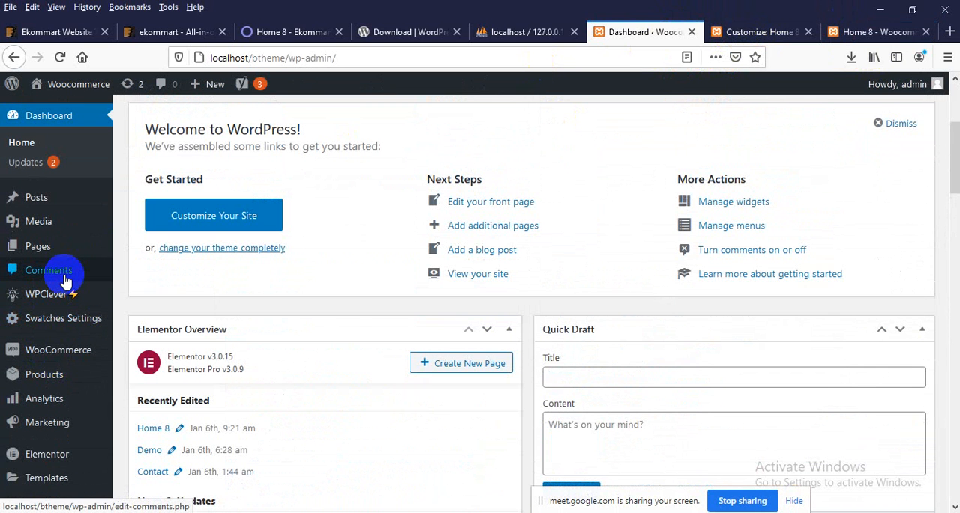
scroll(56, 300, "down", 2)
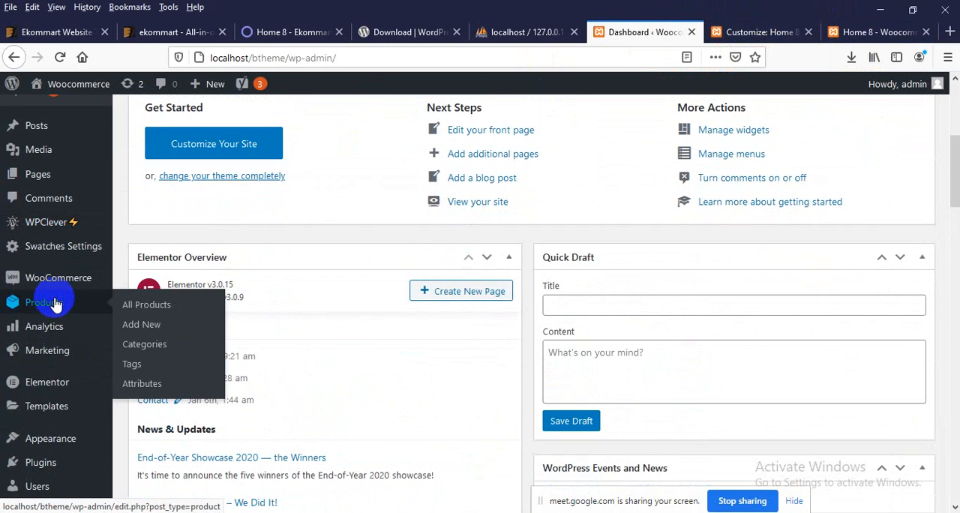
Step: Open the installed plugins list and look through it for the slider, Elementor and WooCommerce plugins
scroll(64, 323, "down", 2)
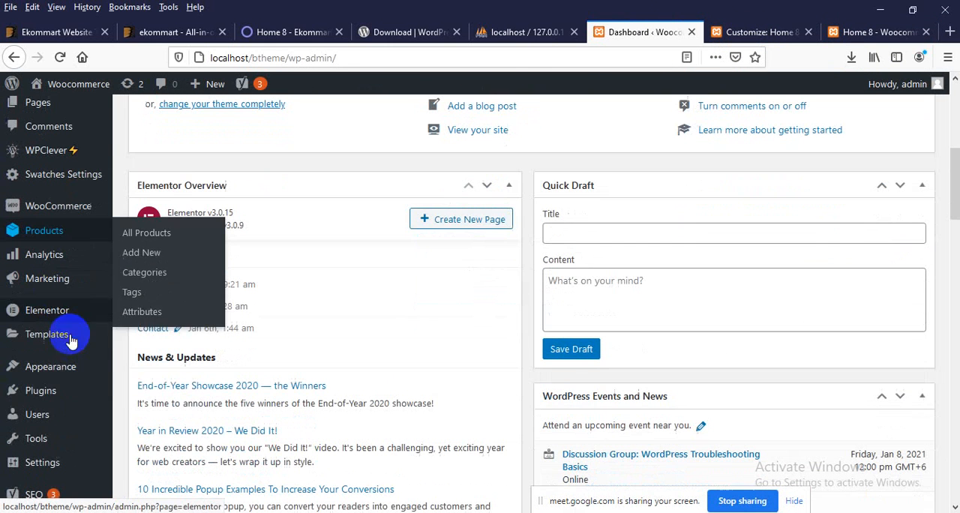
left_click(57, 393)
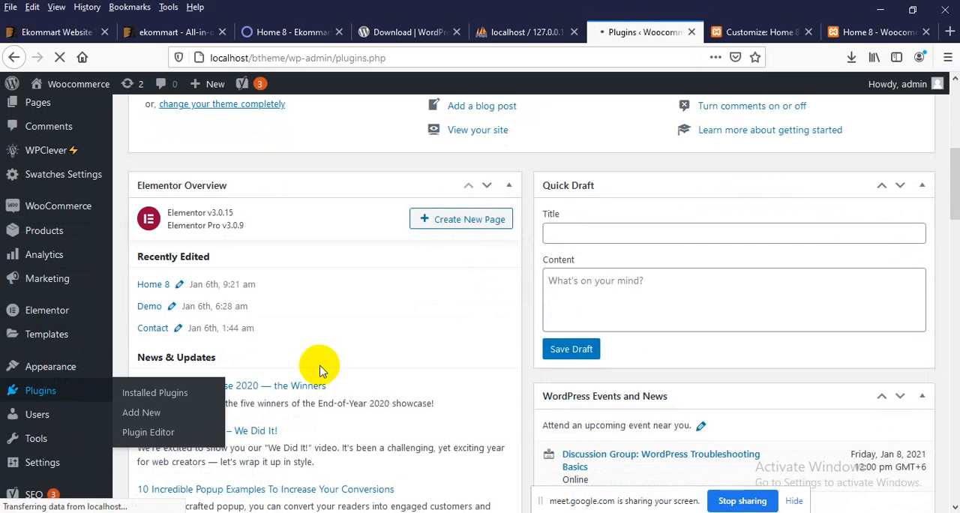
scroll(315, 364, "down", 5)
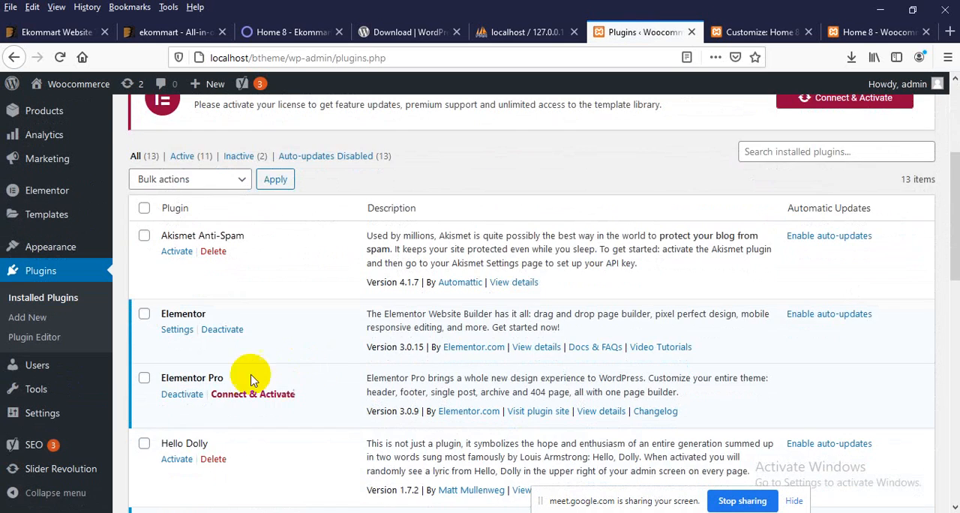
scroll(251, 380, "down", 6)
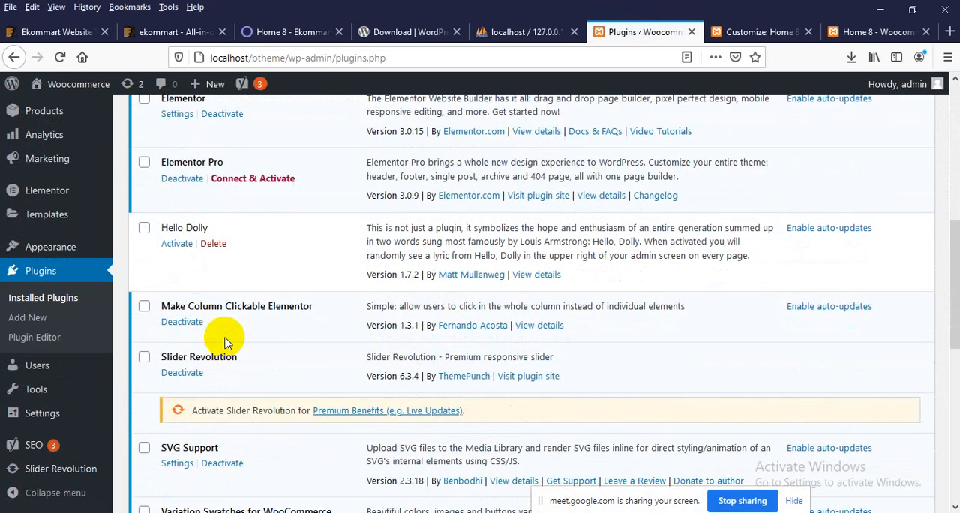
scroll(228, 347, "down", 4)
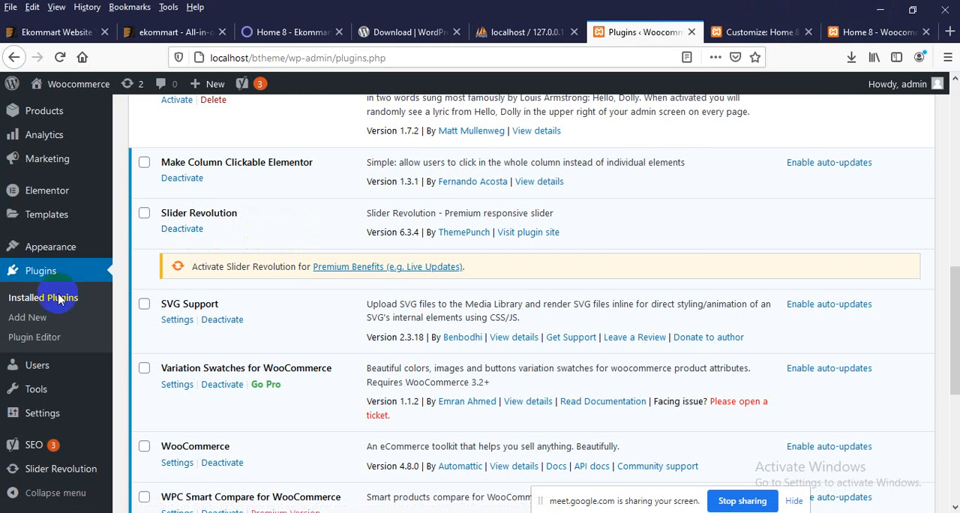
scroll(45, 360, "down", 2)
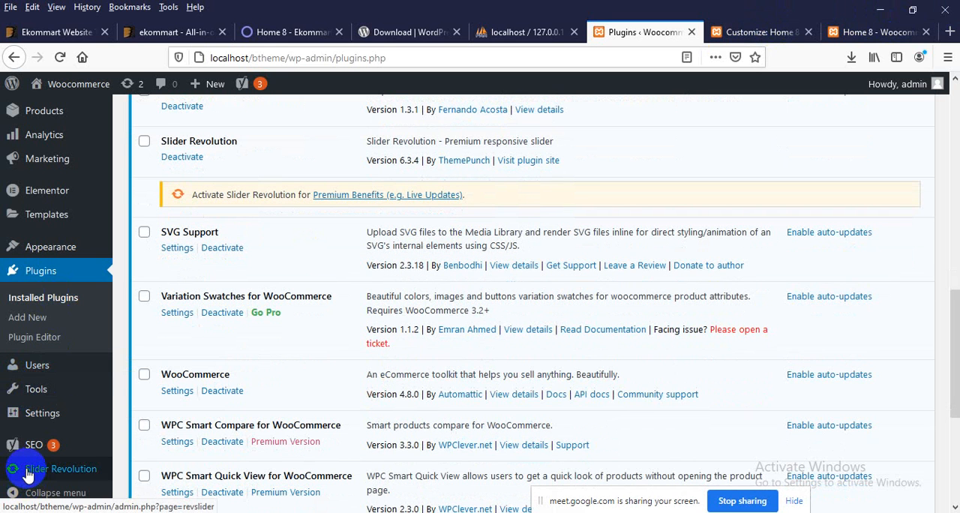
key("Print")
left_click_drag(1, 401, 146, 501)
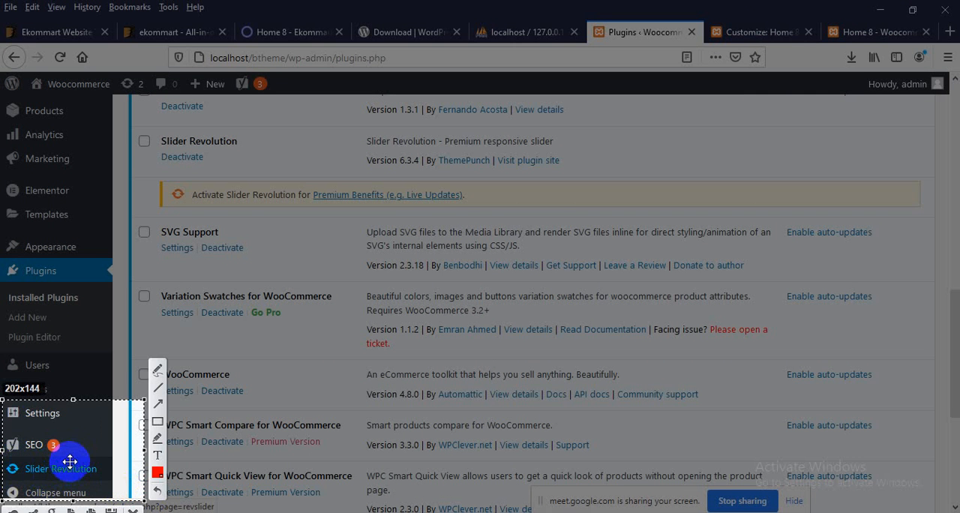
left_click_drag(80, 457, 86, 443)
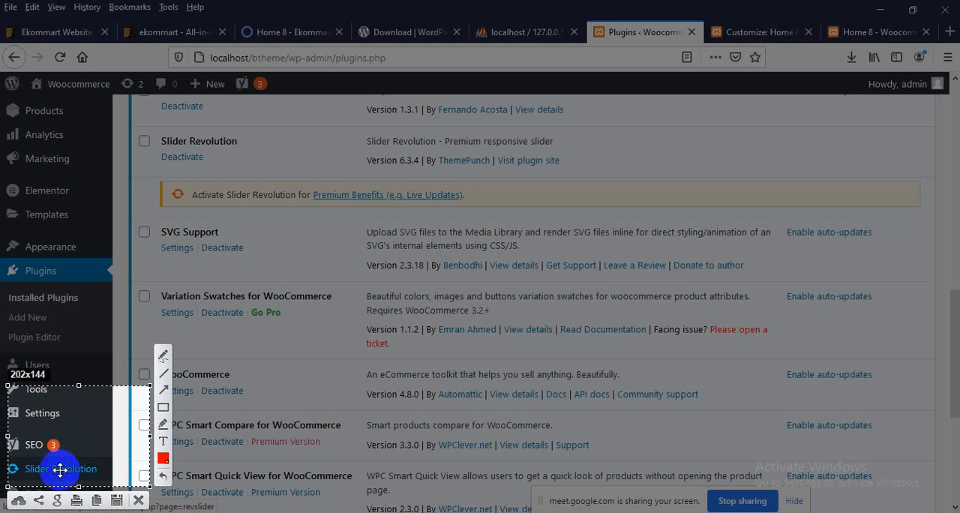
left_click(140, 501)
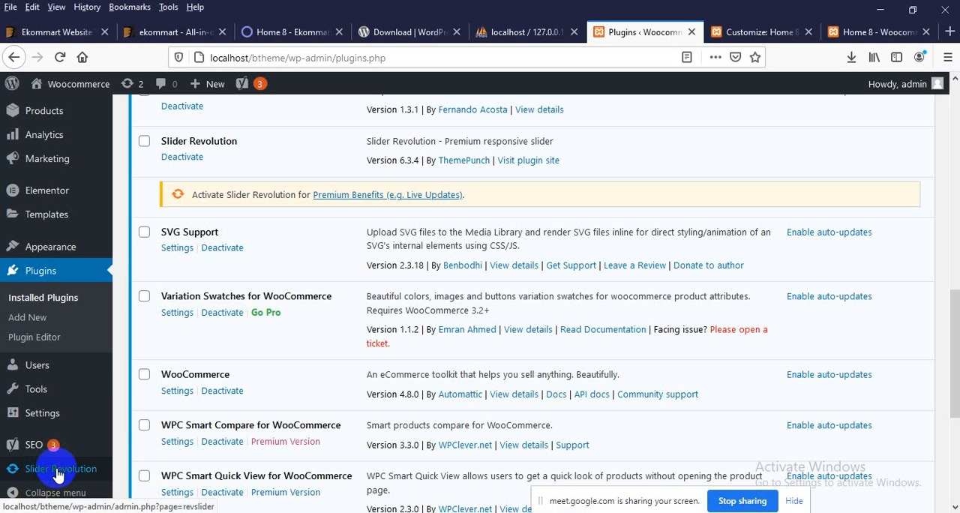
Step: Open the Slider Revolution page and look over its options for creating and importing modules
left_click(47, 468)
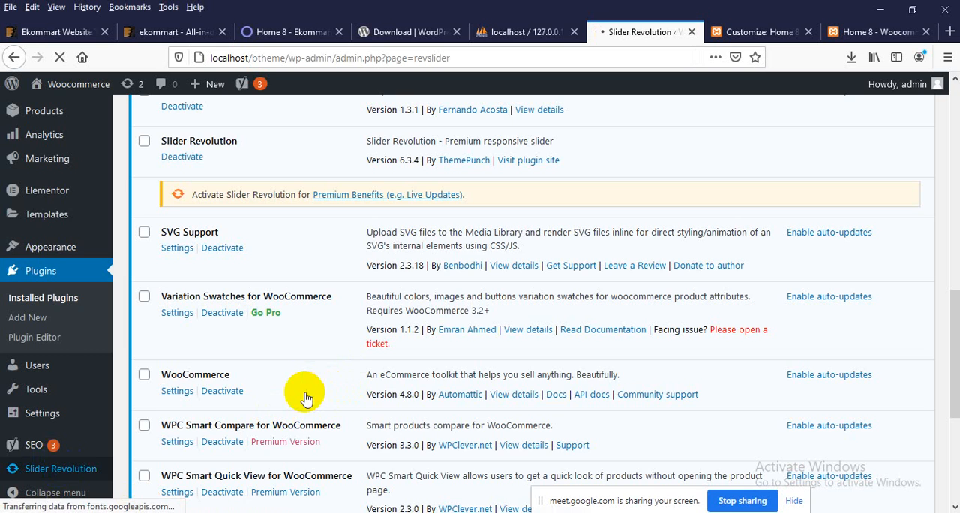
scroll(306, 397, "down", 3)
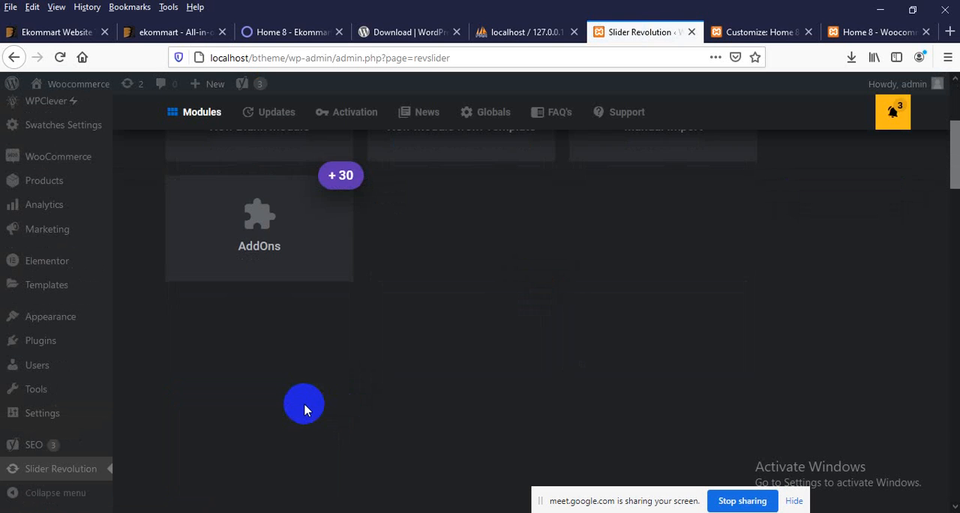
scroll(305, 409, "down", 8)
scroll(304, 406, "up", 12)
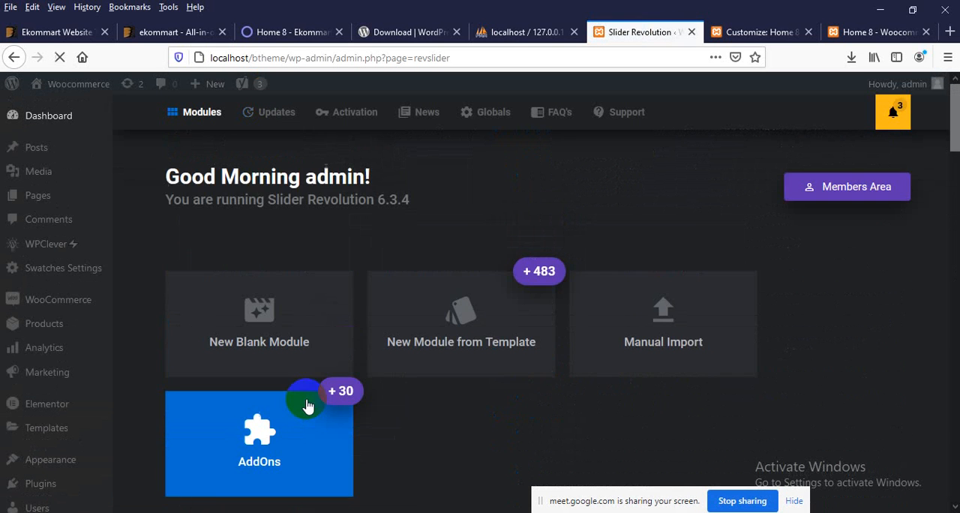
scroll(352, 368, "down", 4)
scroll(337, 315, "up", 5)
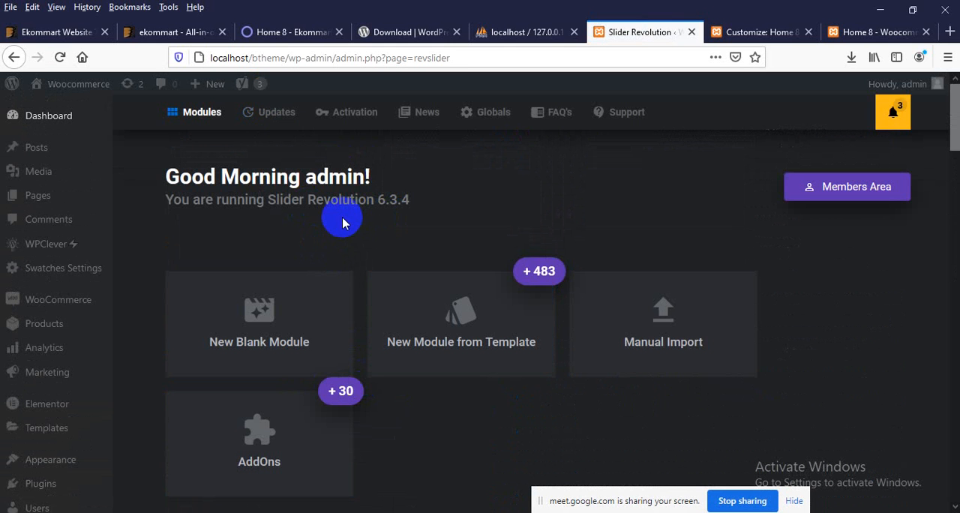
left_click_drag(209, 181, 294, 180)
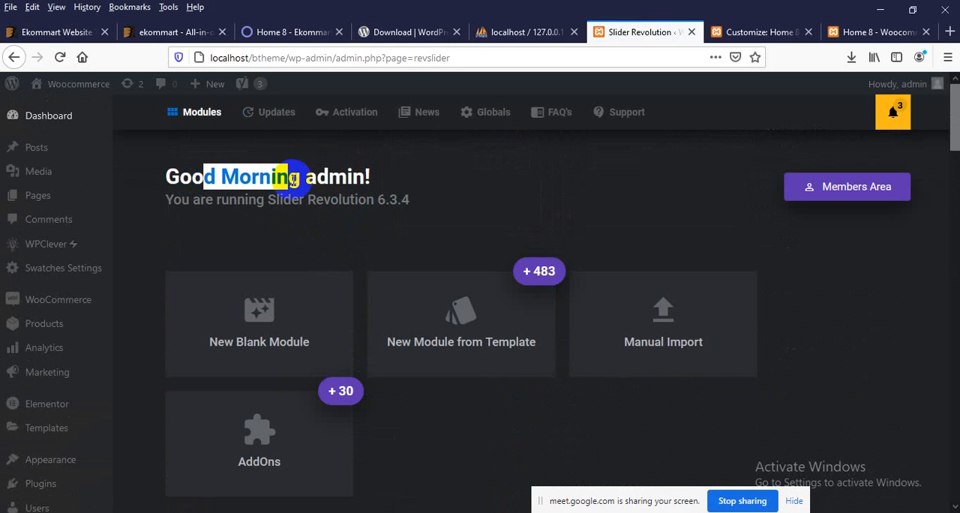
left_click(290, 179)
Step: Examine Slider Revolution's plugin updates, system requirements and license registration sections
scroll(275, 202, "down", 8)
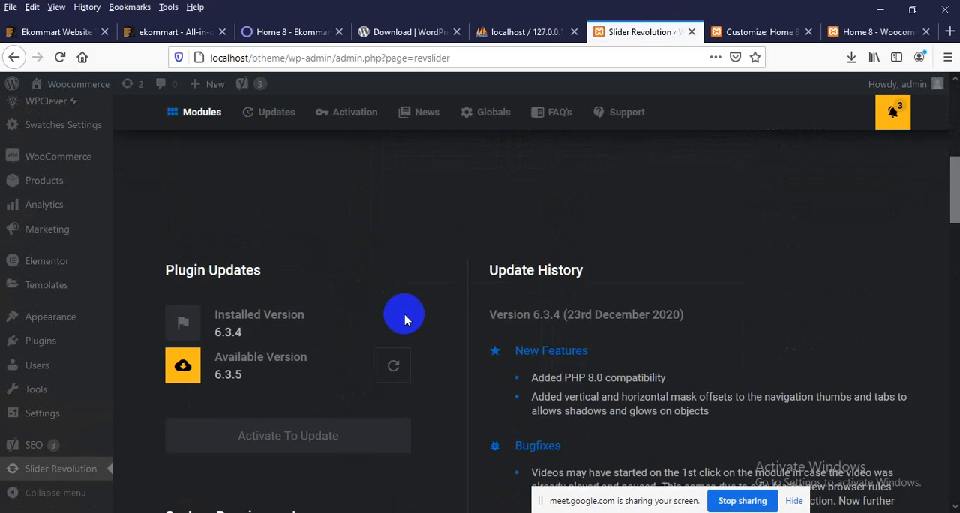
scroll(367, 313, "down", 5)
scroll(386, 328, "up", 6)
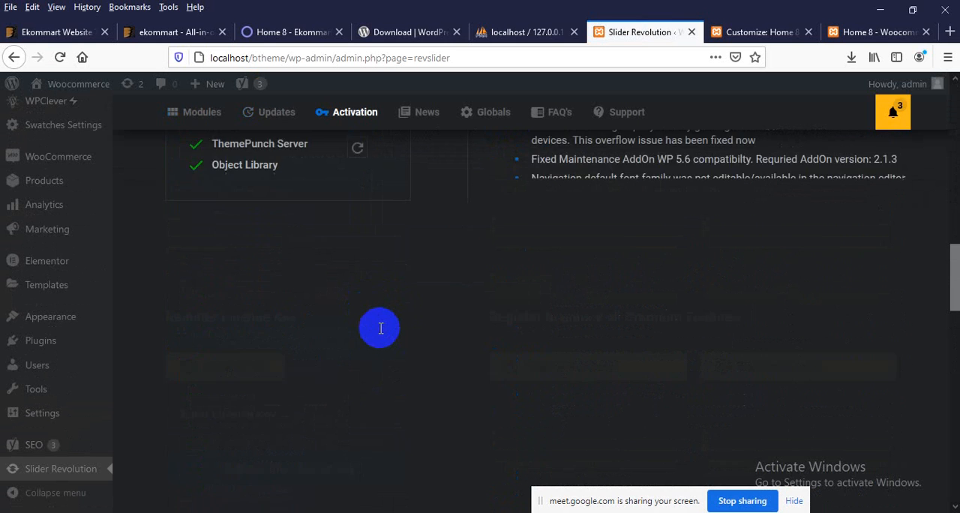
scroll(381, 322, "down", 6)
scroll(381, 316, "up", 4)
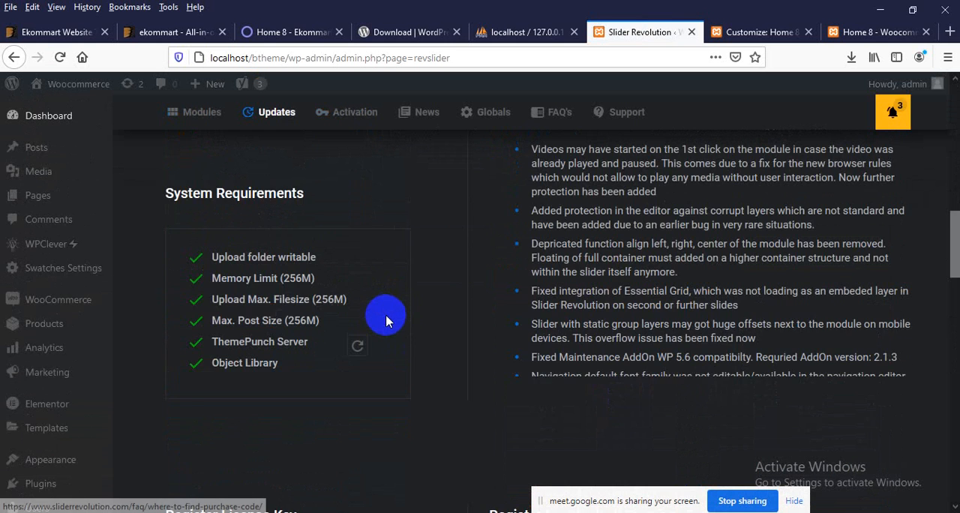
scroll(384, 319, "down", 5)
scroll(384, 320, "up", 6)
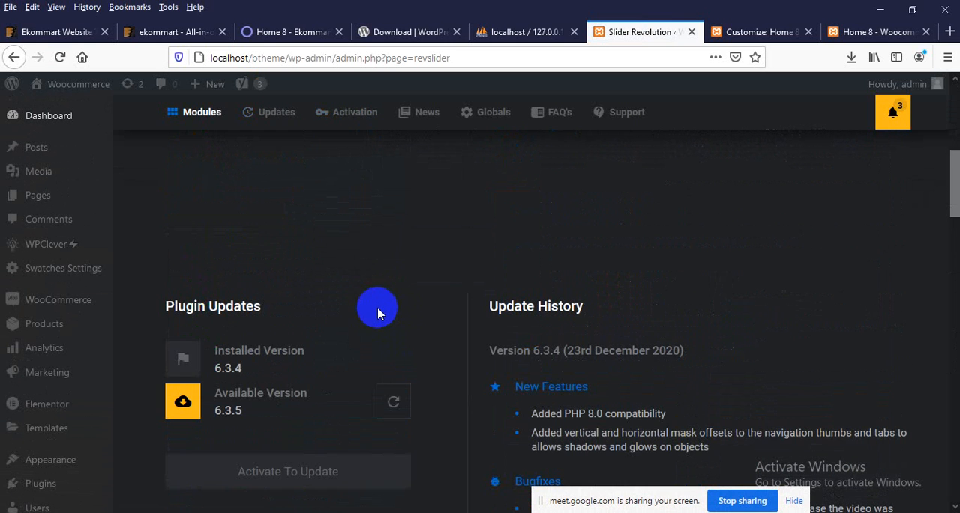
scroll(64, 319, "down", 4)
Step: Open the Tools section of the admin dashboard and go to its Import page
mouse_move(62, 321)
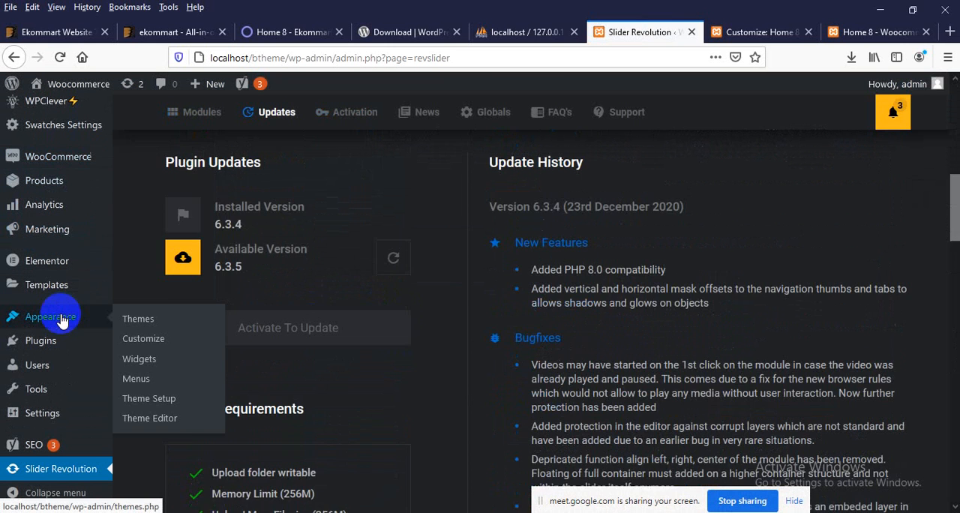
scroll(64, 322, "down", 3)
mouse_move(63, 411)
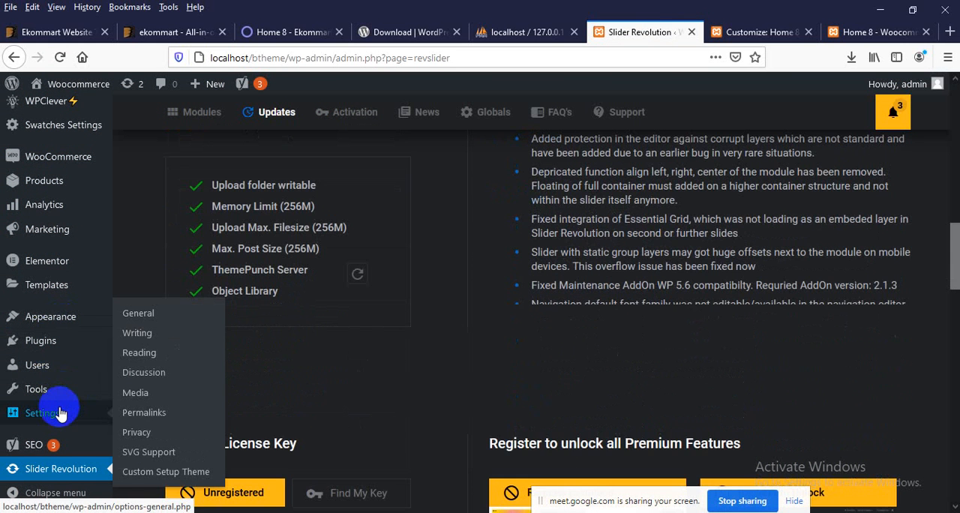
scroll(45, 416, "down", 3)
mouse_move(36, 387)
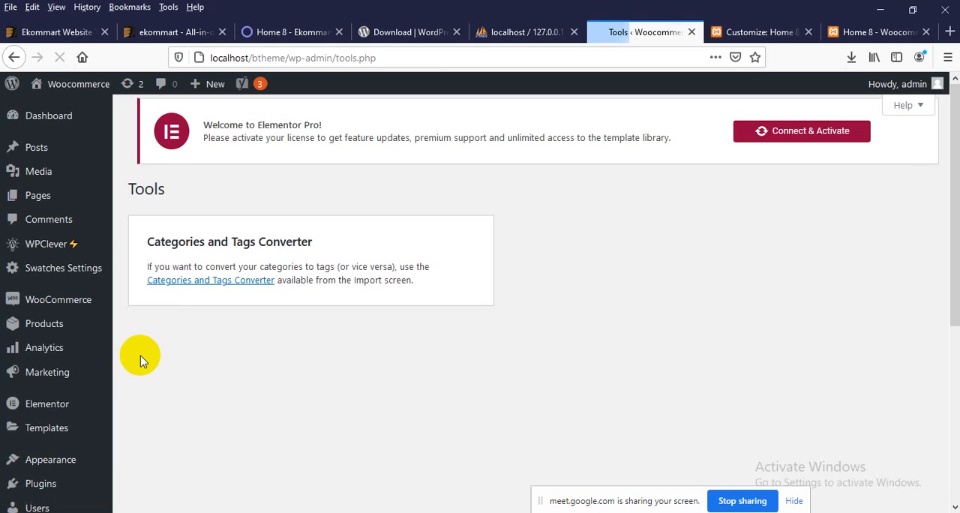
scroll(255, 364, "down", 3)
scroll(275, 362, "down", 2)
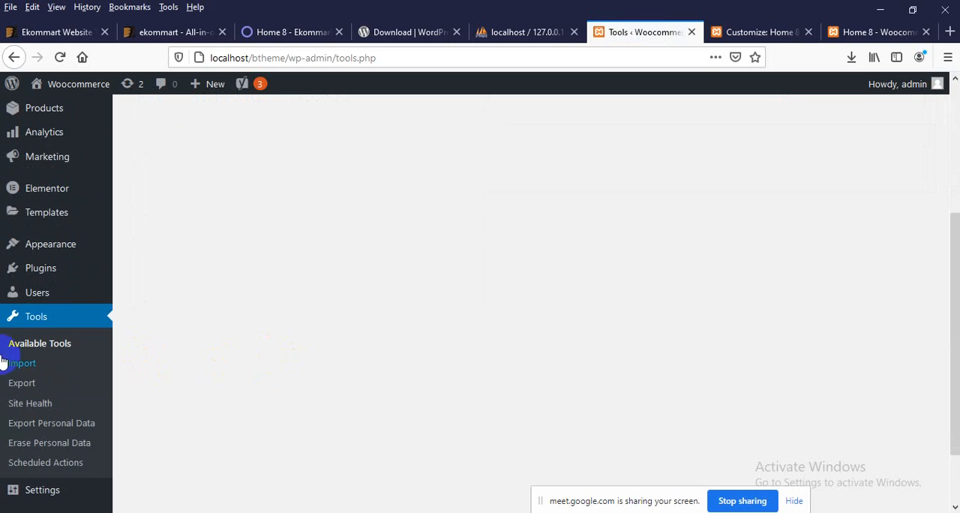
left_click(28, 365)
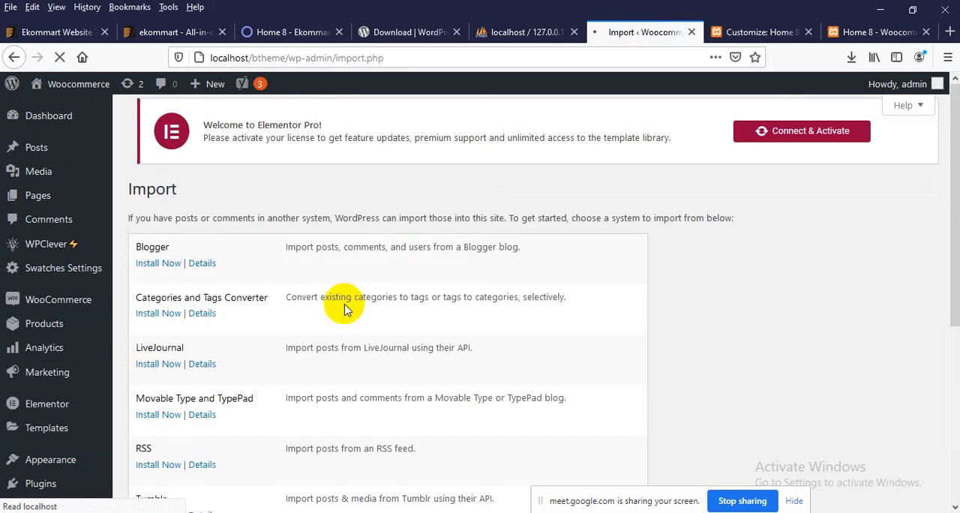
Step: Install the WordPress importer from the list of import systems and run it
scroll(343, 309, "down", 2)
scroll(339, 320, "down", 2)
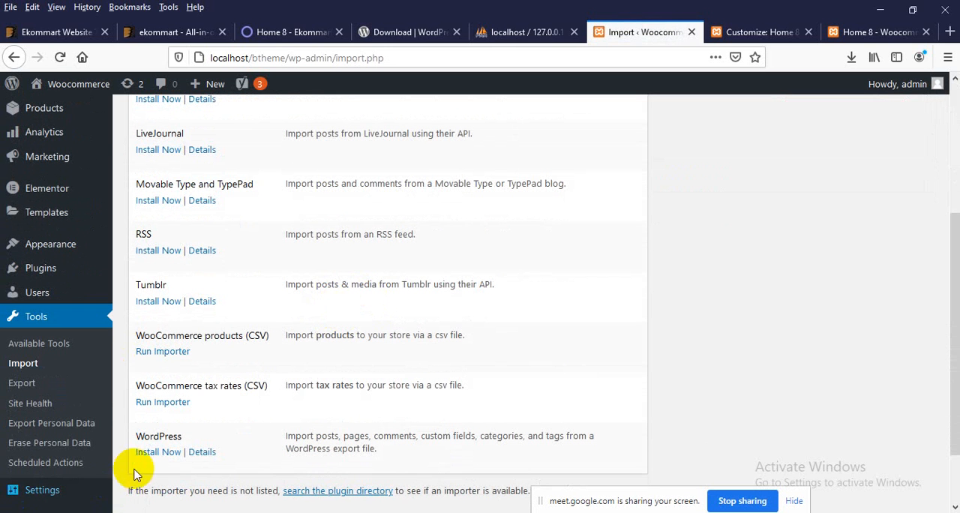
left_click_drag(150, 440, 187, 438)
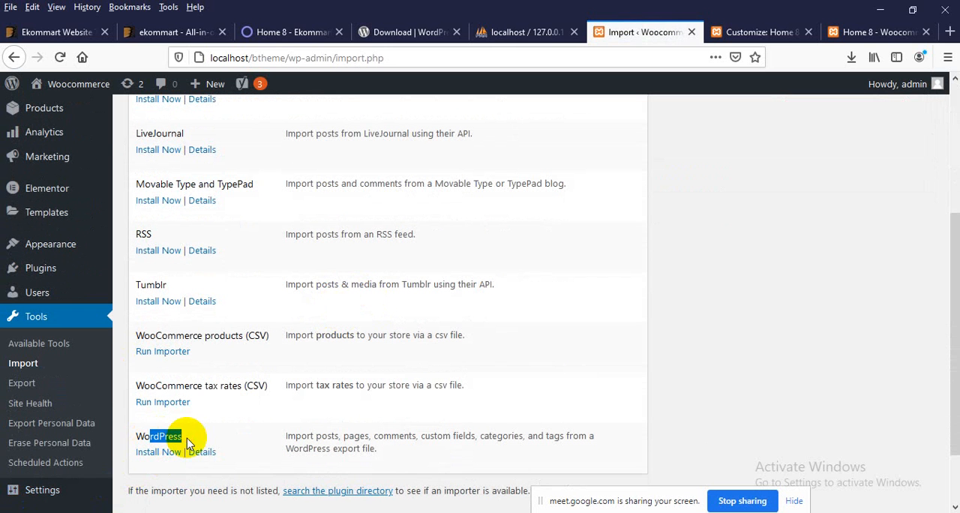
left_click(152, 453)
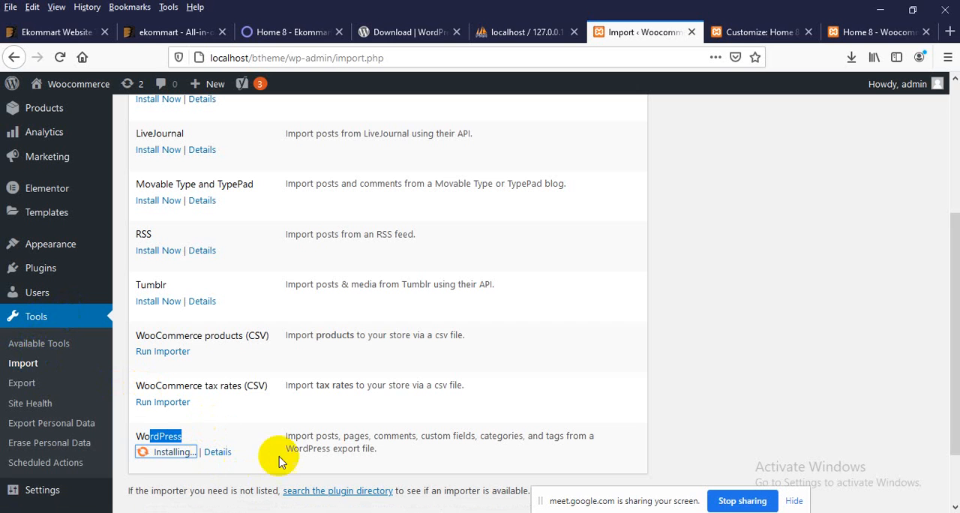
left_click_drag(307, 435, 372, 448)
left_click(378, 446)
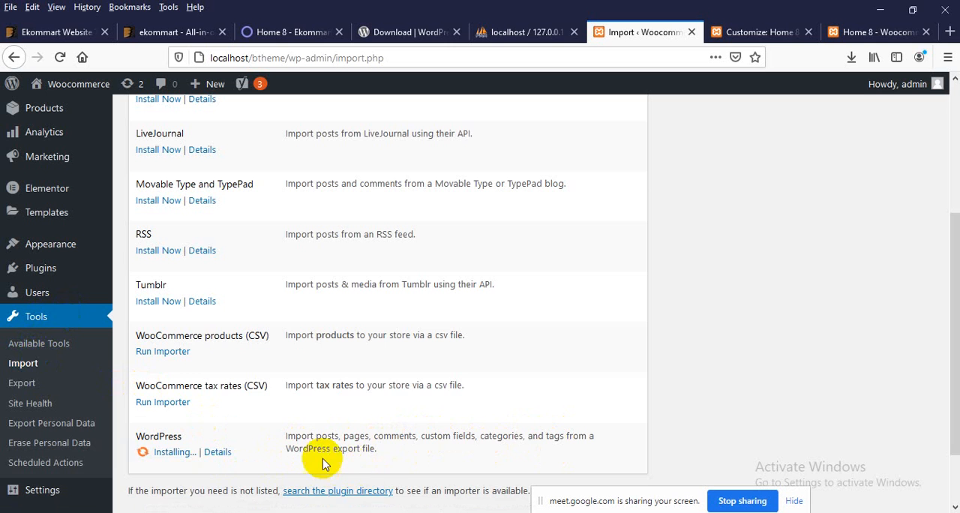
scroll(324, 459, "down", 2)
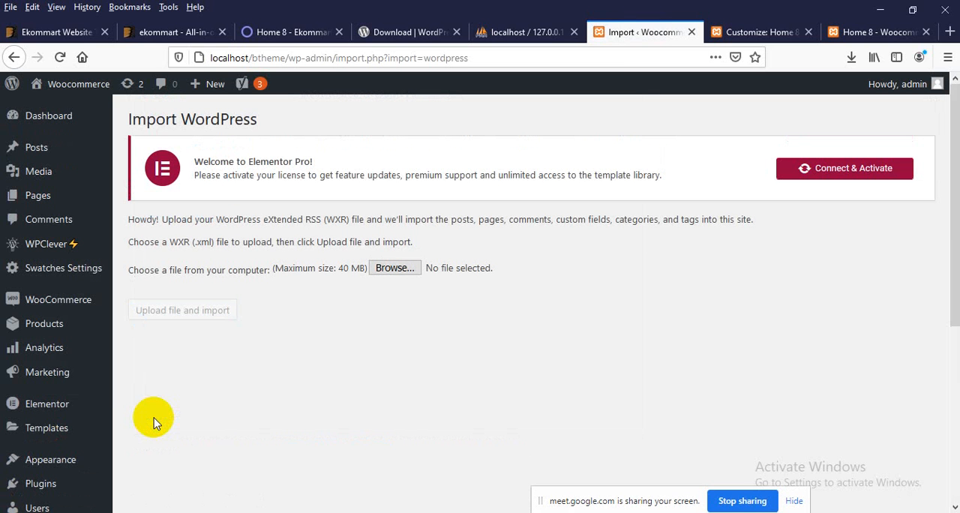
Step: Check the maximum file size on the WordPress importer's upload page and return to the list of import systems
left_click_drag(307, 267, 348, 280)
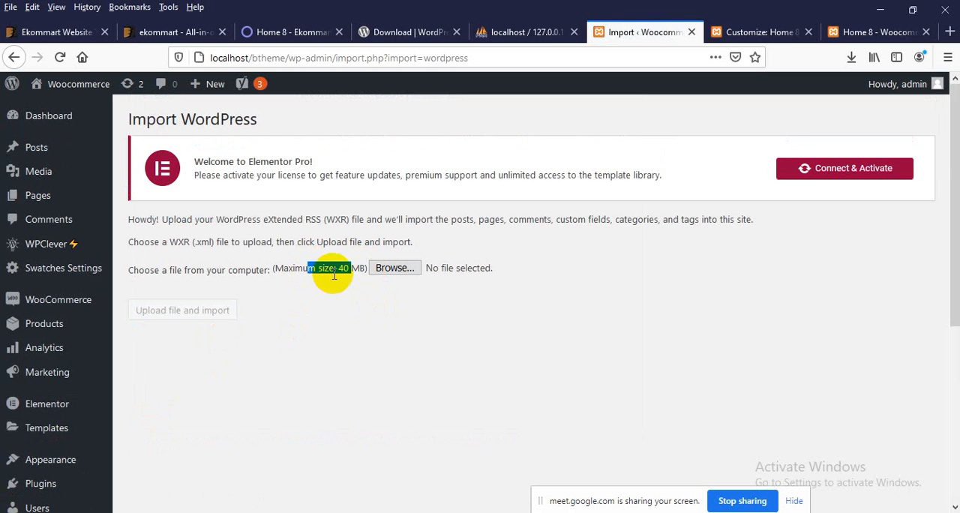
scroll(330, 293, "down", 5)
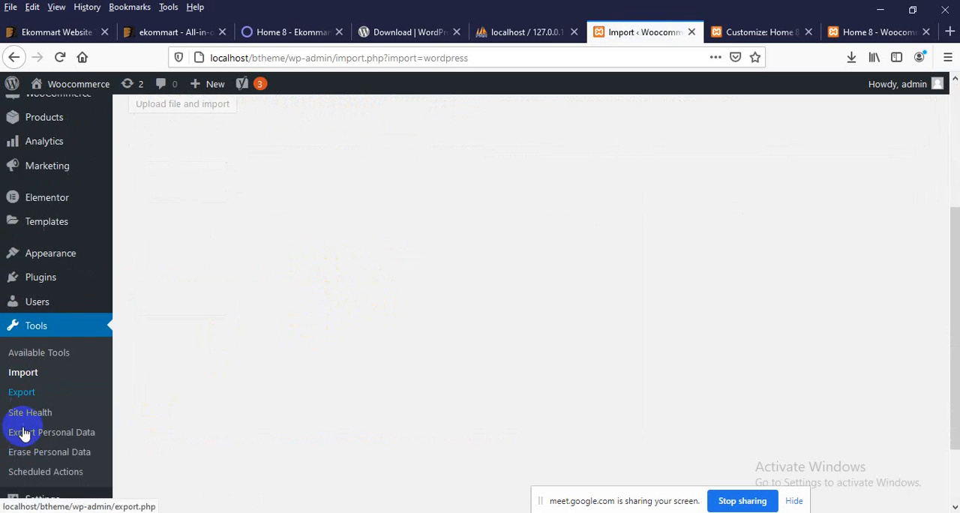
left_click(17, 362)
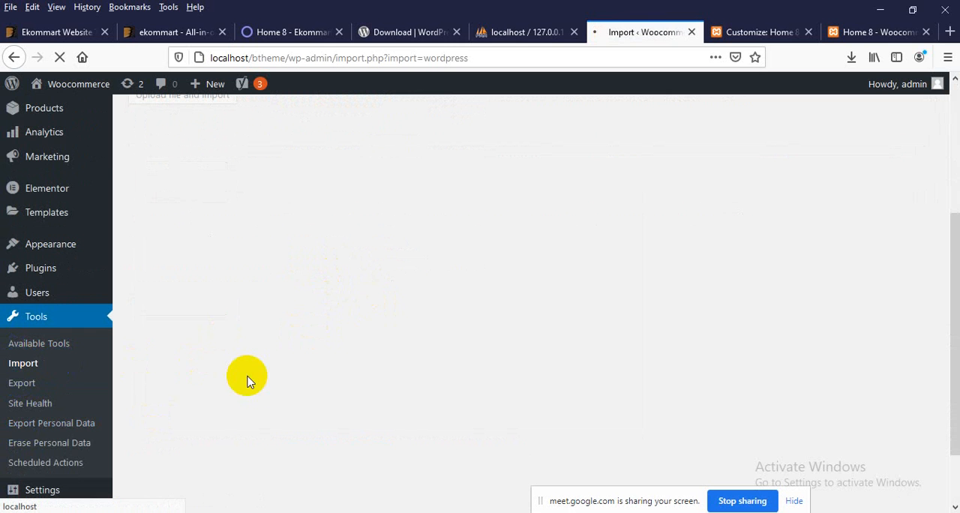
Step: Reopen the Slider Revolution page and switch to the ekommart-full folder in File Explorer
scroll(251, 384, "down", 2)
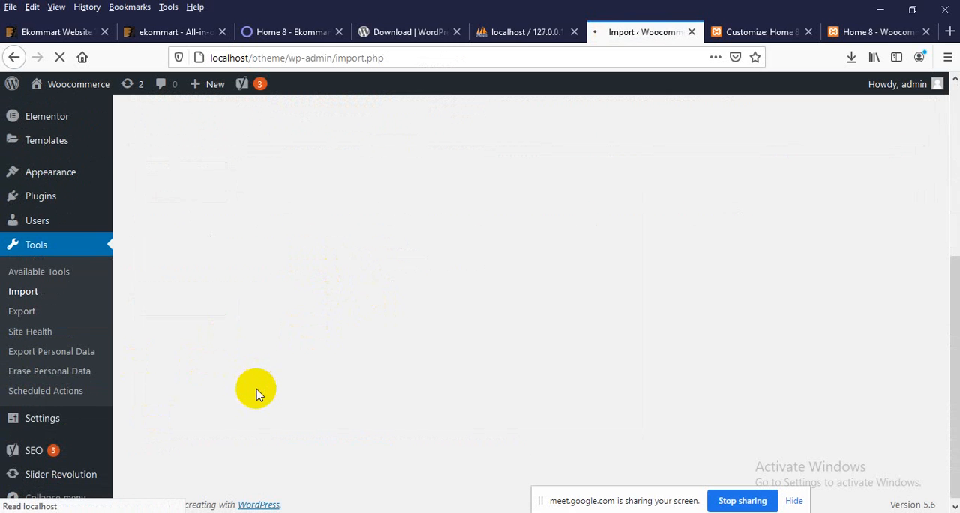
scroll(244, 393, "down", 4)
scroll(238, 398, "down", 3)
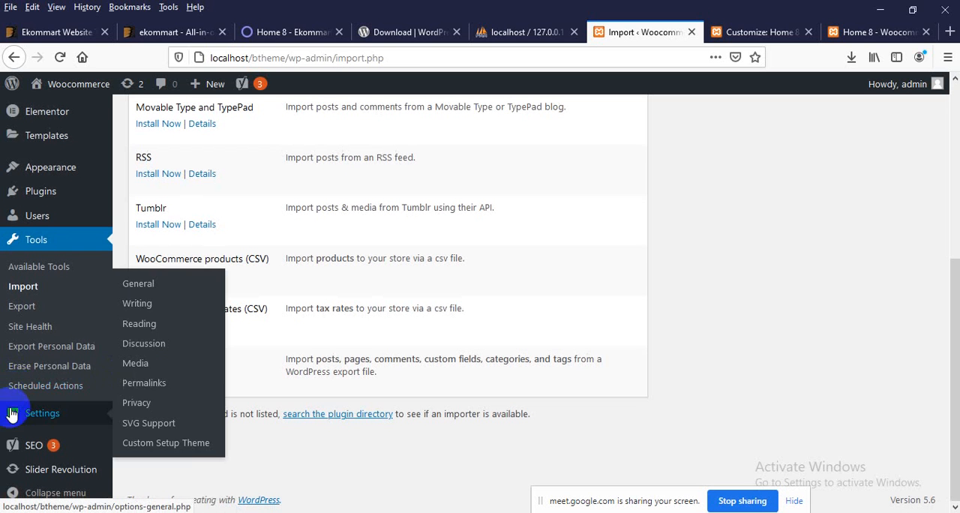
left_click(23, 472)
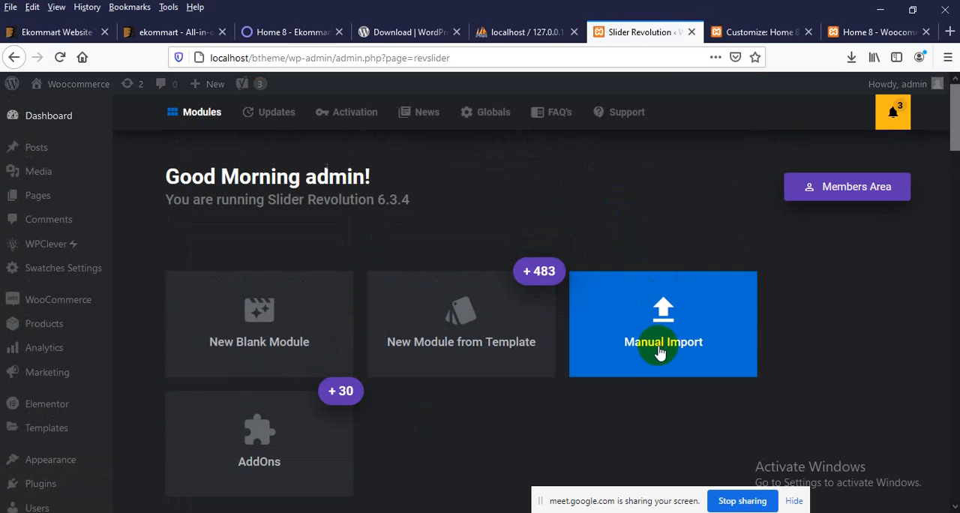
left_click(872, 9)
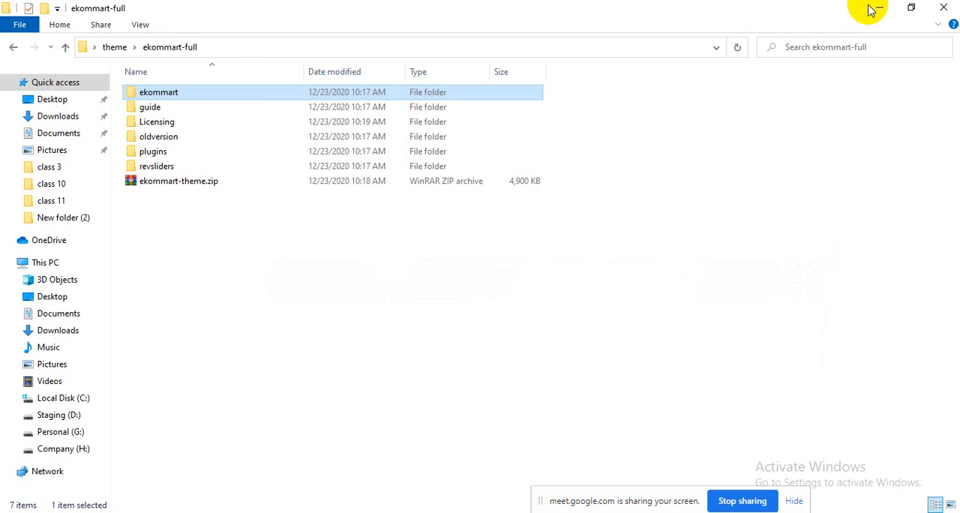
Step: Browse the revsliders folder, looking into home-1 and then opening home-8 to find its slideshow archives
double_click(157, 166)
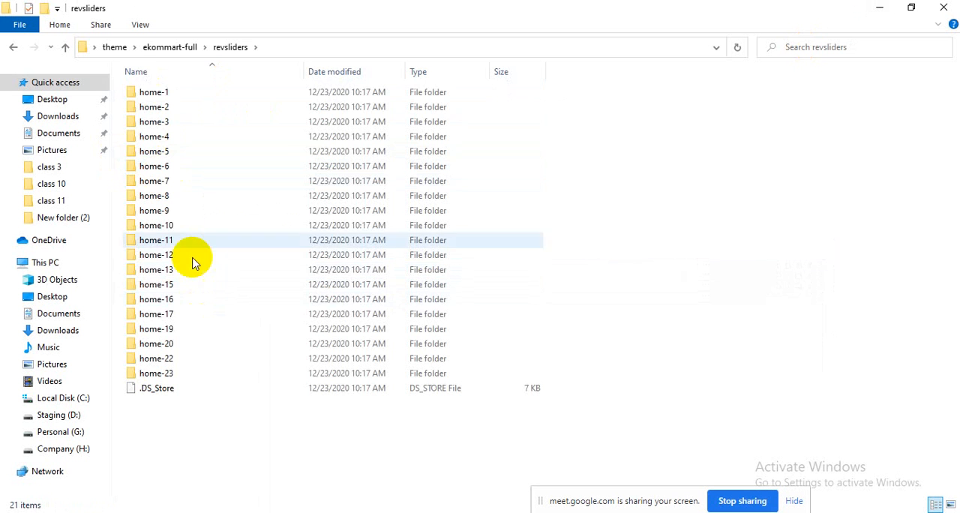
double_click(161, 92)
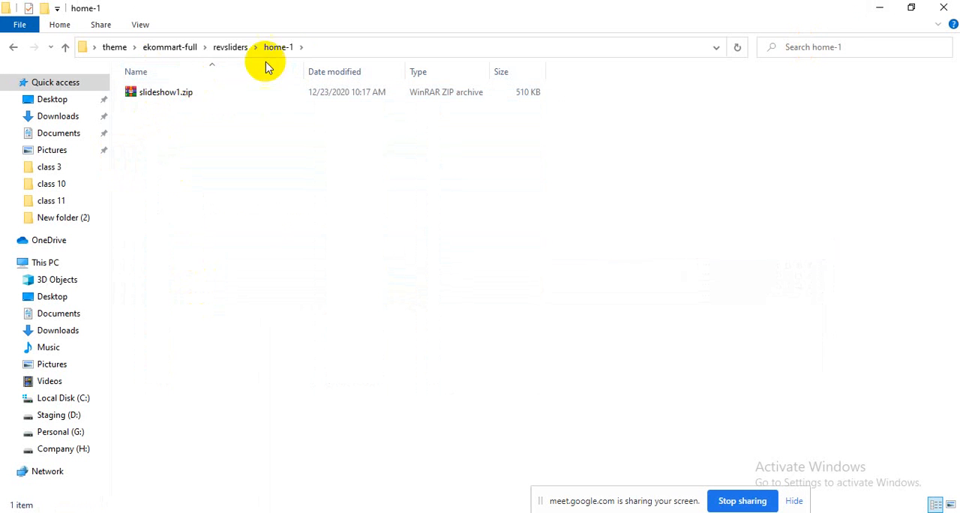
left_click(233, 47)
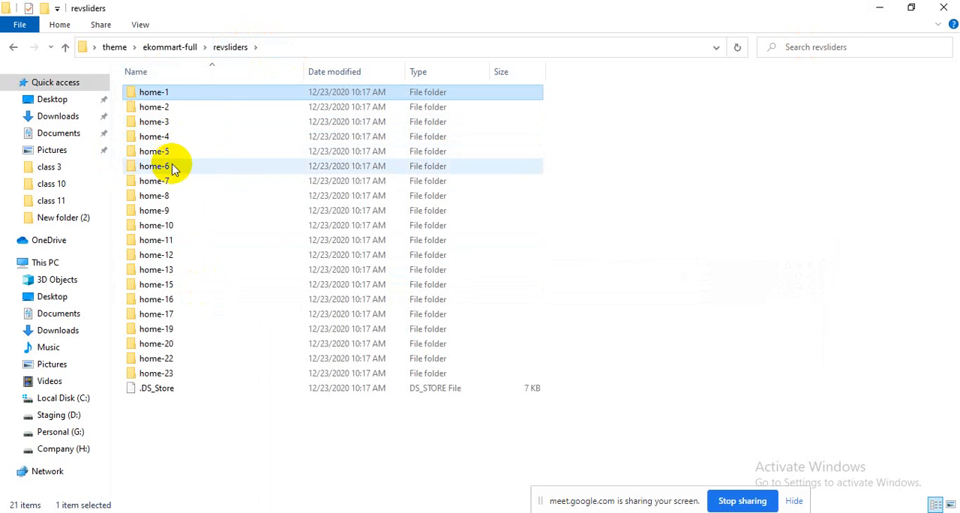
double_click(202, 201)
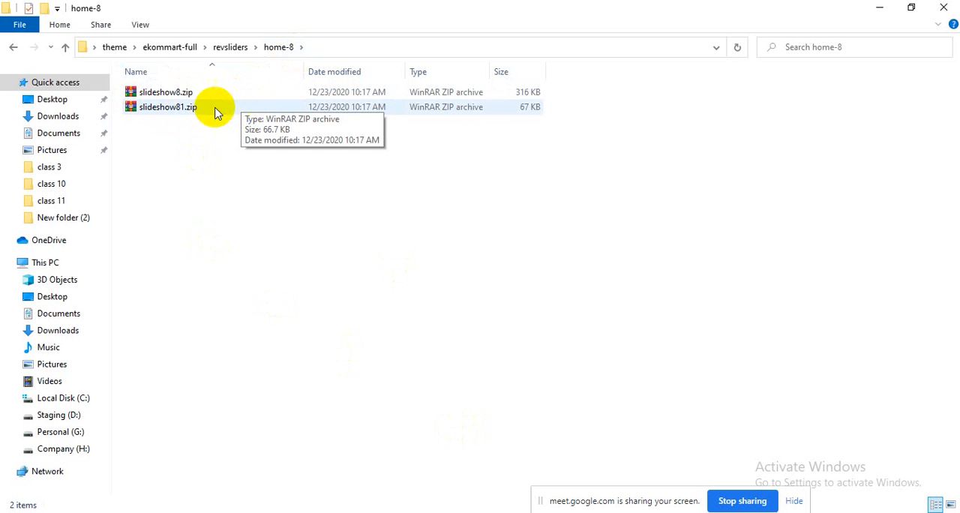
Step: Switch to the browser and manually import slideshow8.zip from the revsliders home-8 folder into Slider Revolution
left_click(526, 511)
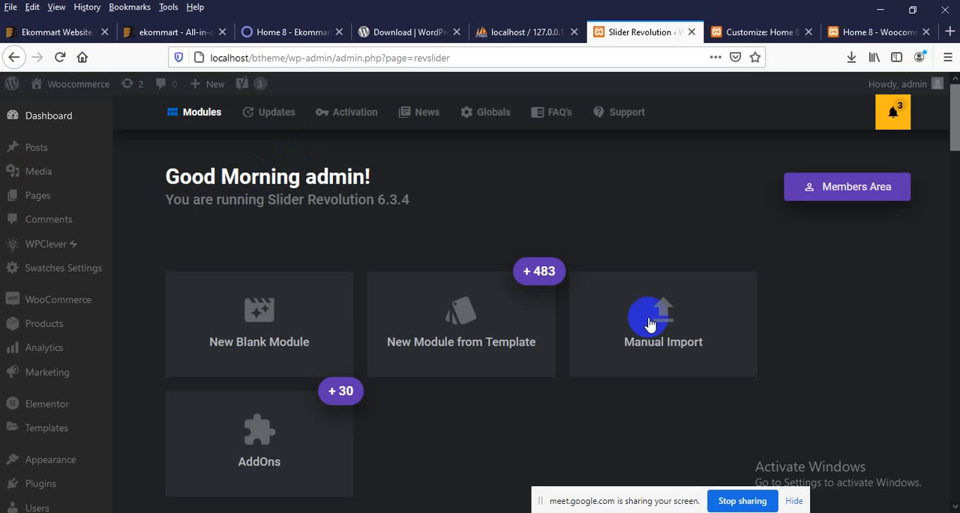
left_click(698, 327)
left_click(451, 323)
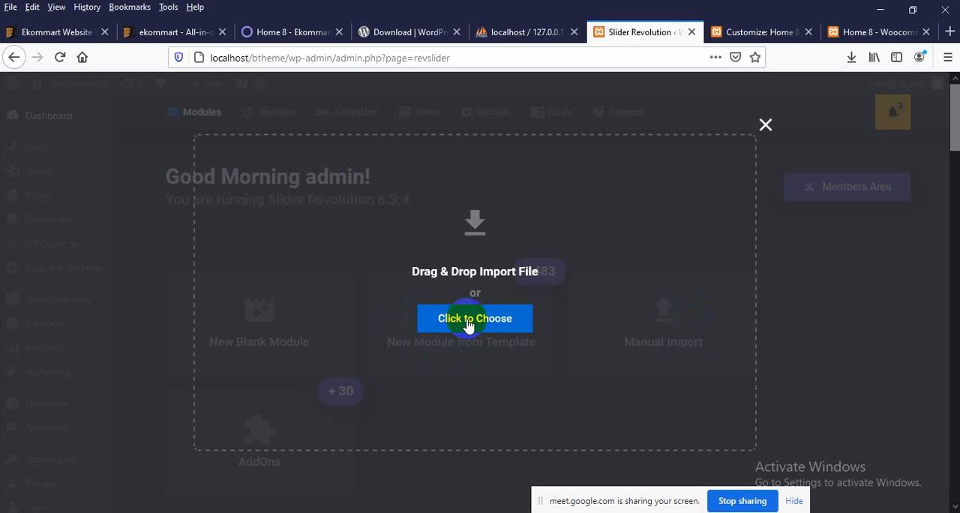
left_click(468, 323)
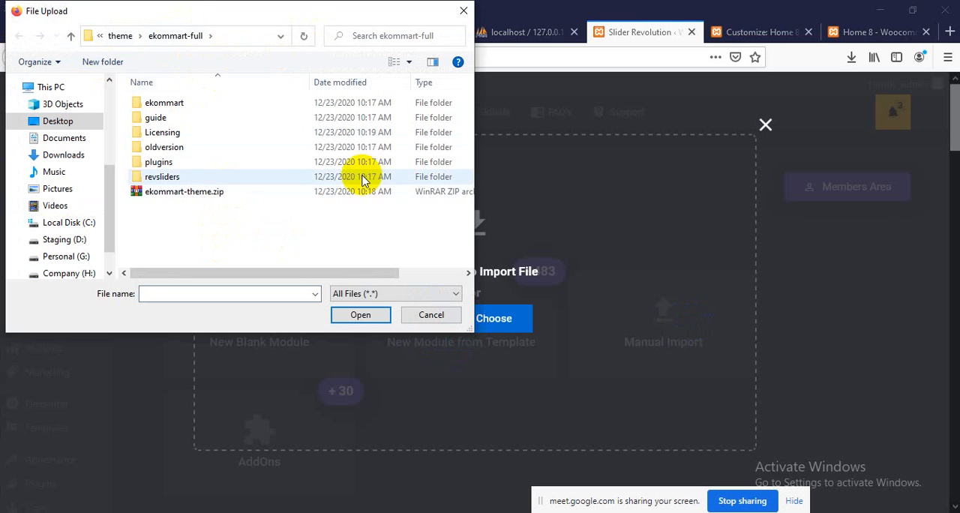
double_click(179, 176)
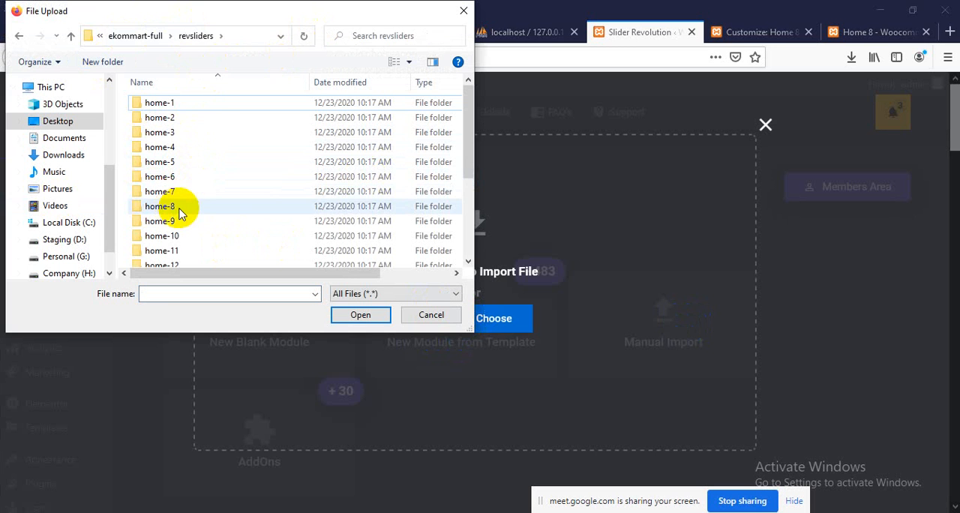
double_click(178, 209)
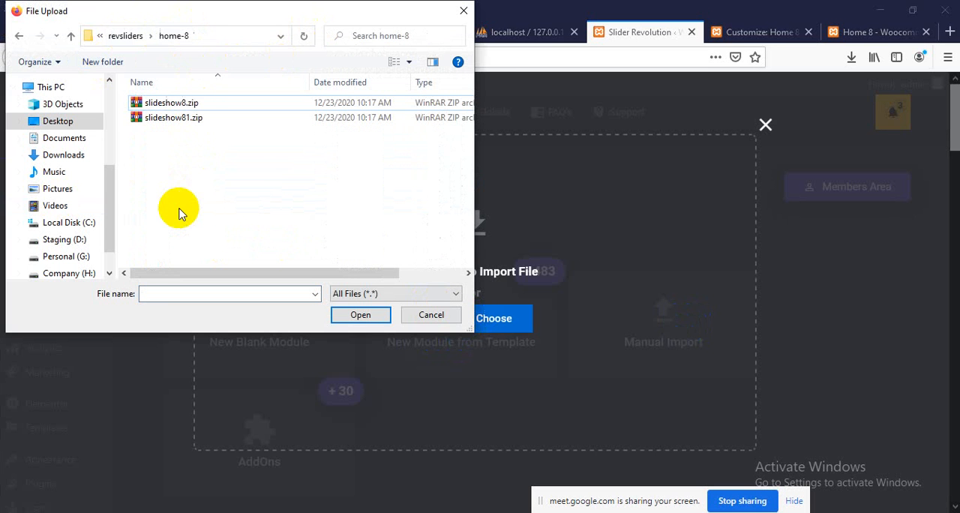
double_click(196, 108)
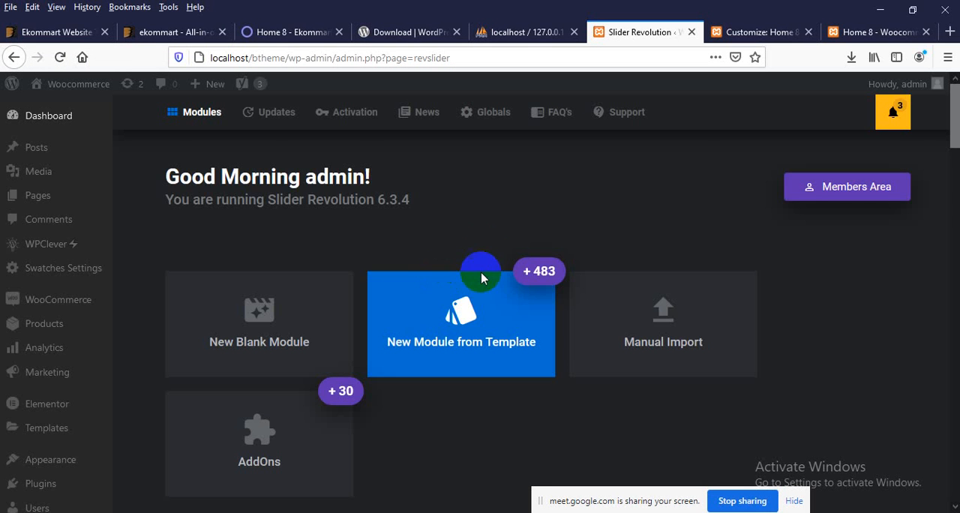
scroll(456, 263, "down", 6)
scroll(337, 288, "up", 1)
mouse_move(231, 291)
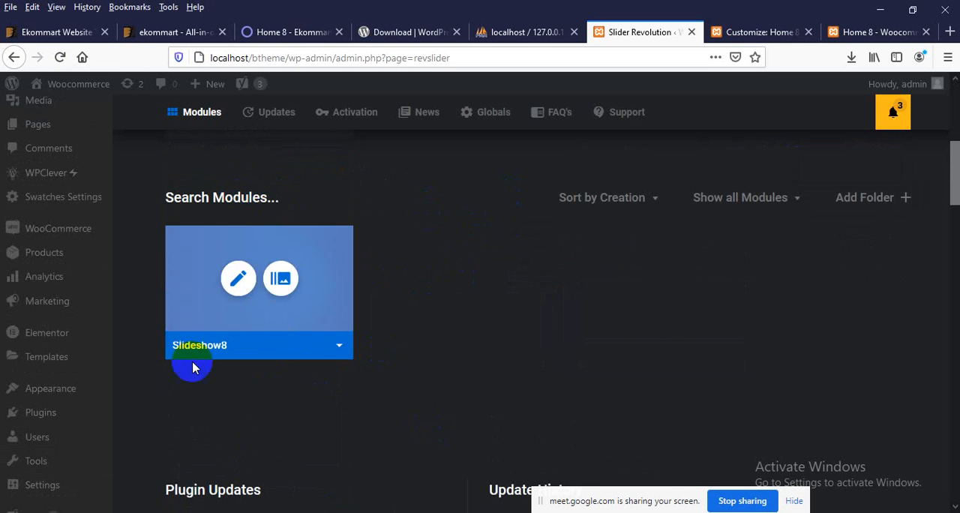
mouse_move(204, 334)
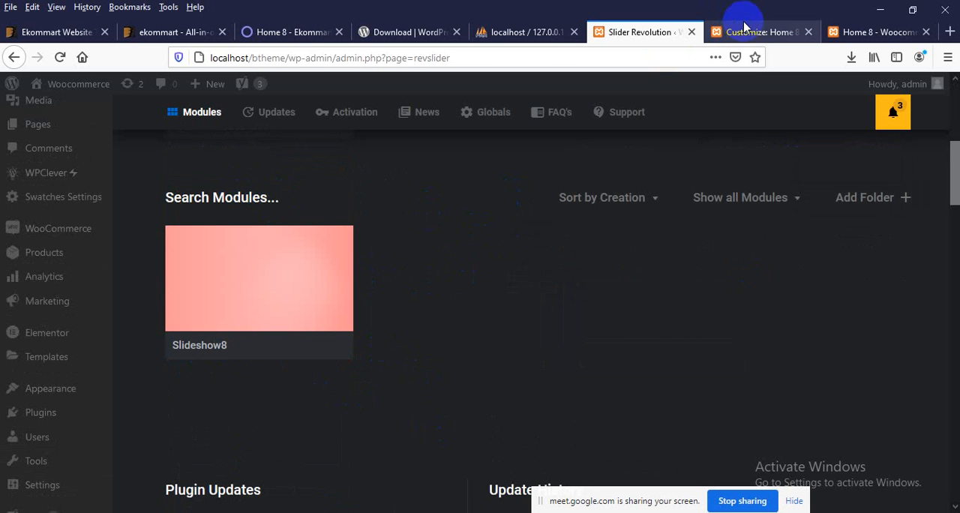
Step: Switch to the Home 8 storefront page and reload it
left_click(765, 33)
left_click(837, 32)
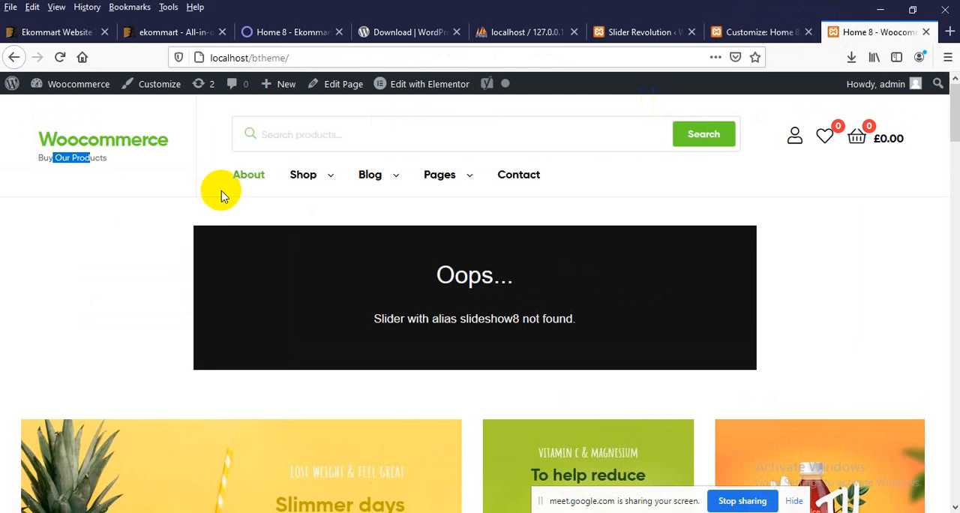
right_click(75, 225)
right_click(121, 203)
right_click(6, 225)
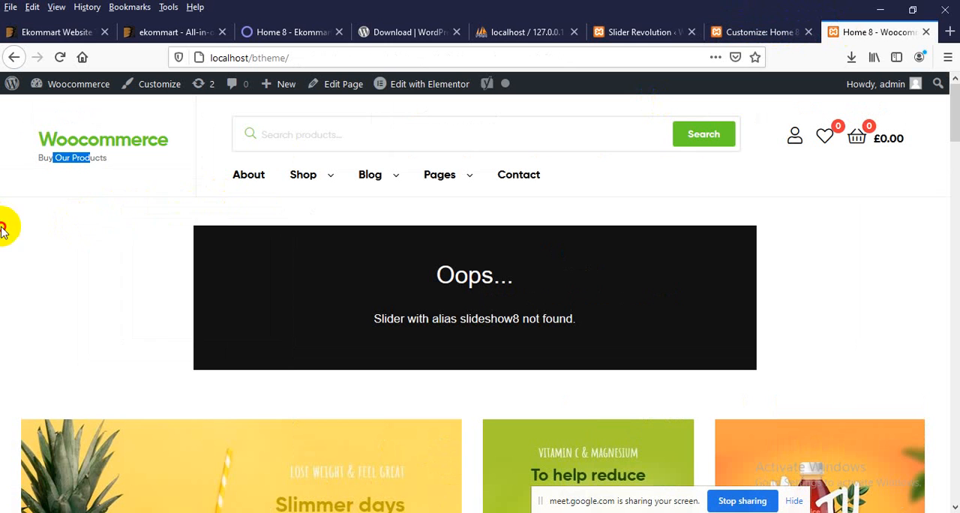
right_click(64, 186)
left_click(19, 203)
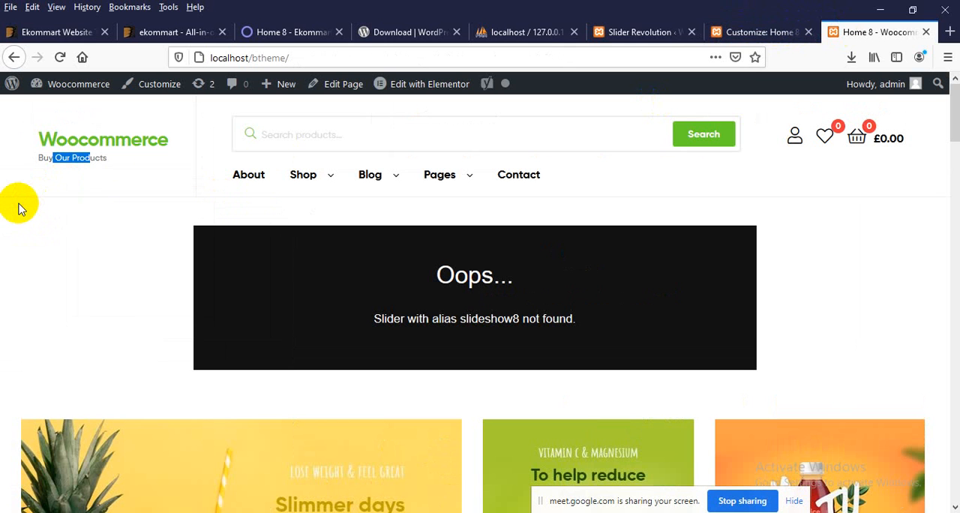
right_click(75, 166)
left_click(176, 180)
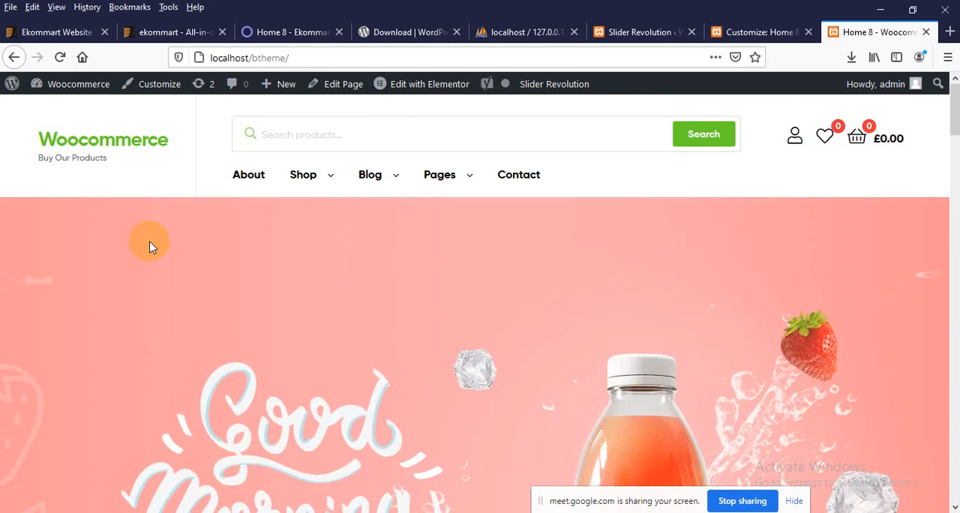
Step: Examine the homepage's main slider and the slider area above the "What makes us different" section
scroll(430, 296, "down", 3)
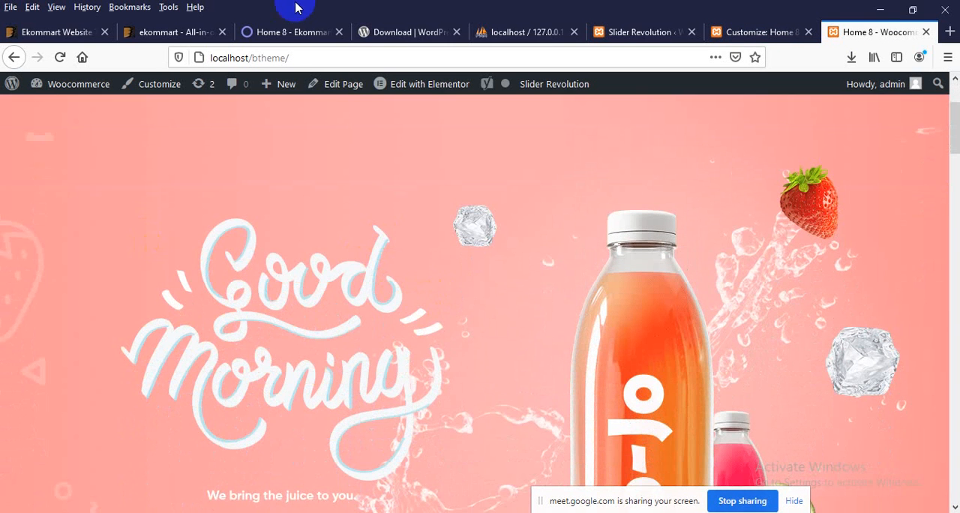
scroll(396, 215, "down", 5)
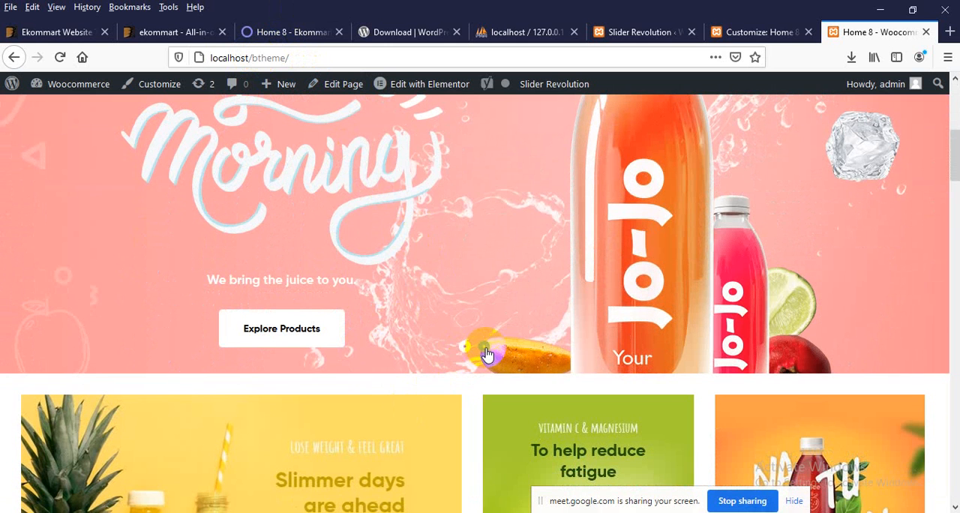
scroll(471, 328, "up", 5)
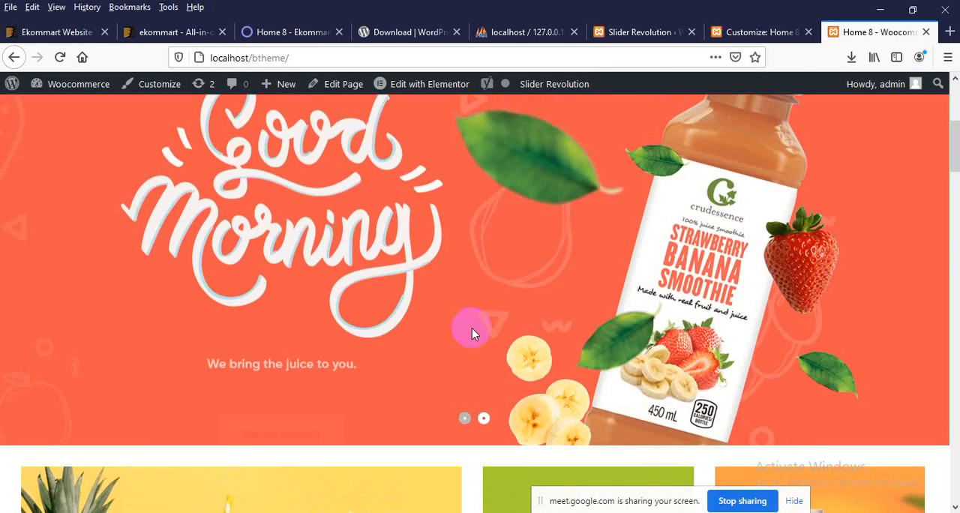
scroll(468, 339, "down", 2)
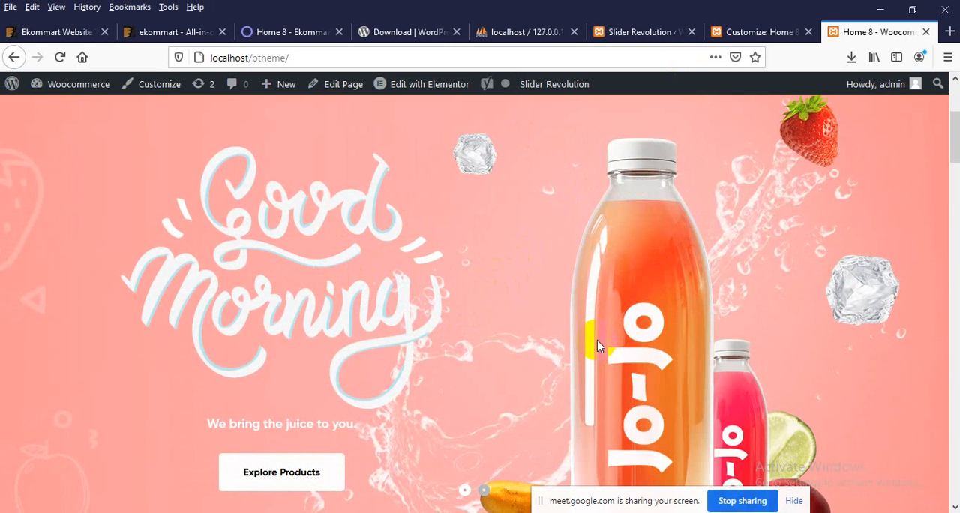
scroll(583, 219, "down", 15)
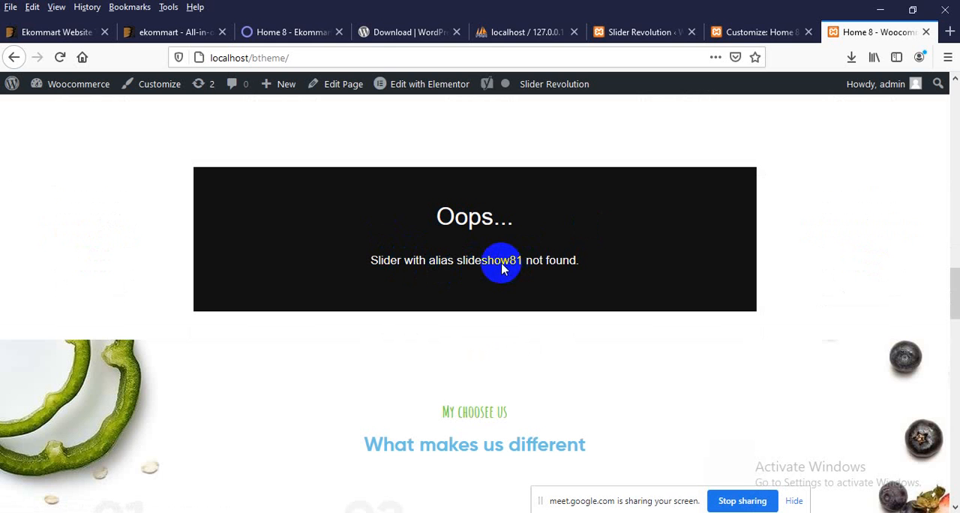
Step: Return to the Slider Revolution page and manually import slideshow81.zip from the home-8 folder
left_click(636, 32)
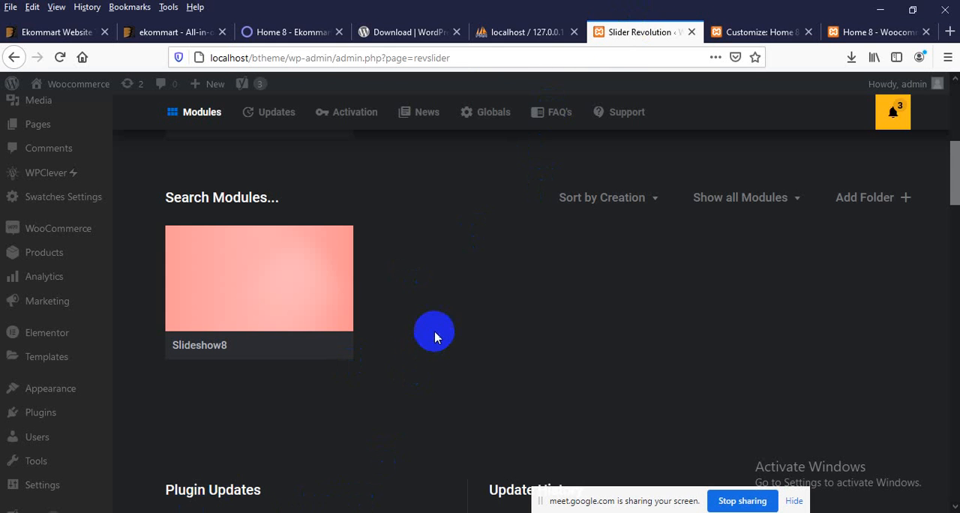
scroll(434, 333, "up", 5)
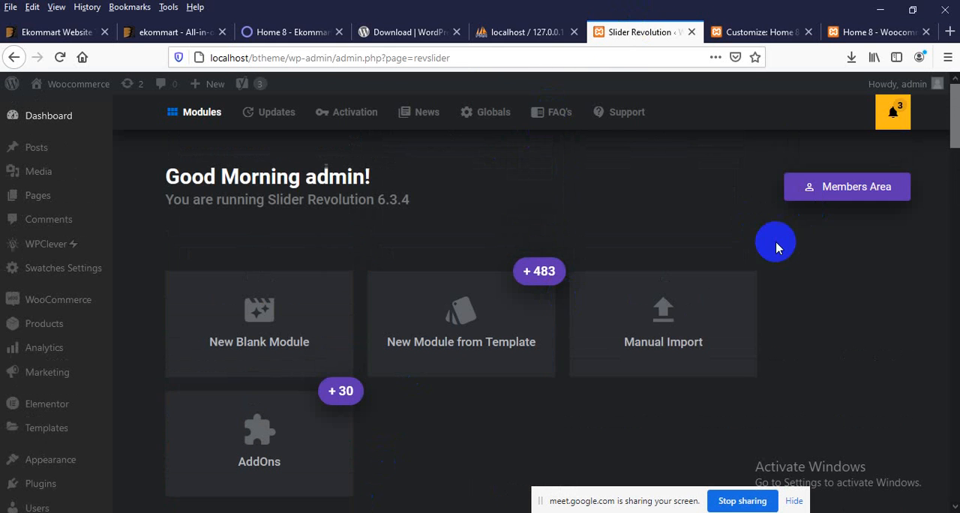
left_click(693, 330)
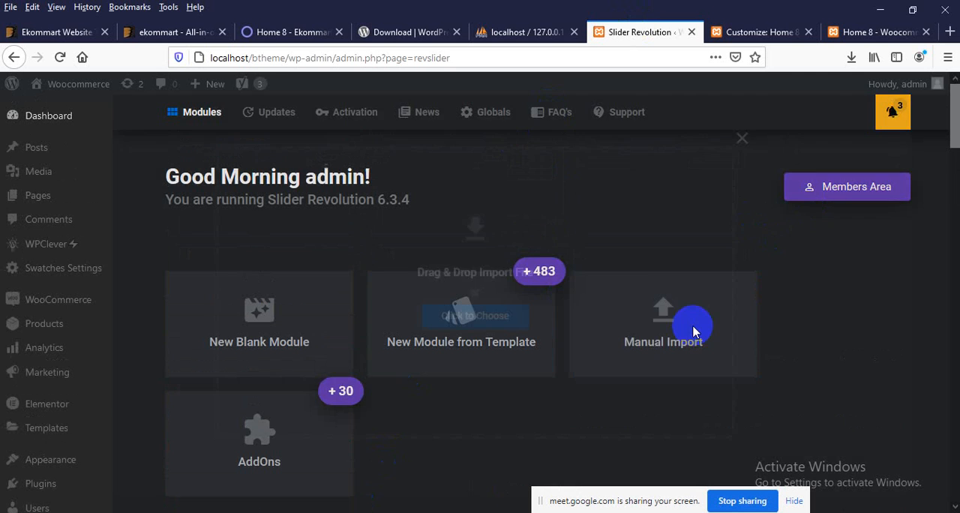
left_click(474, 321)
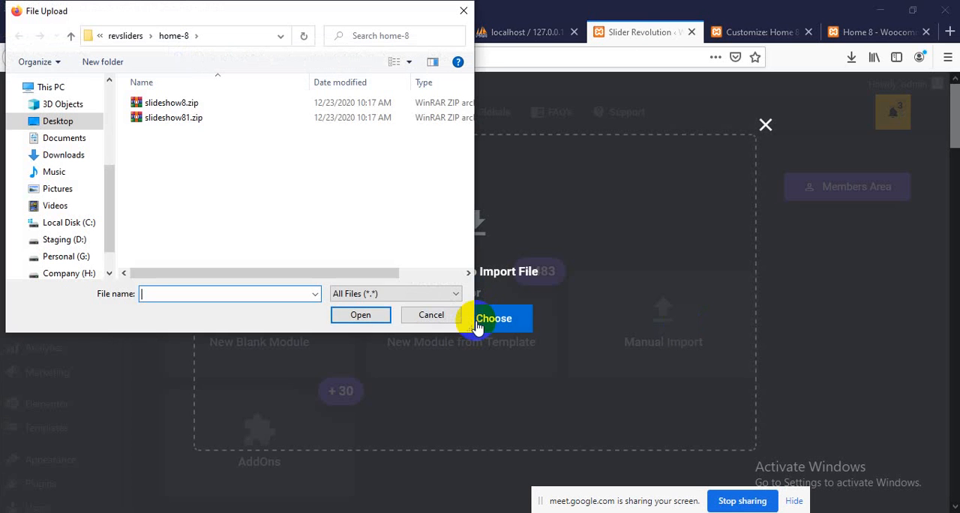
double_click(160, 120)
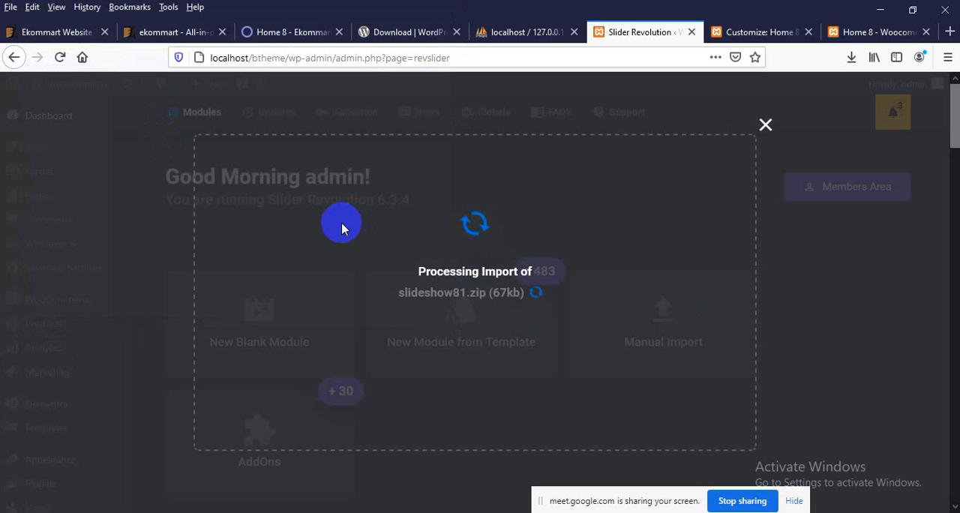
scroll(342, 228, "down", 6)
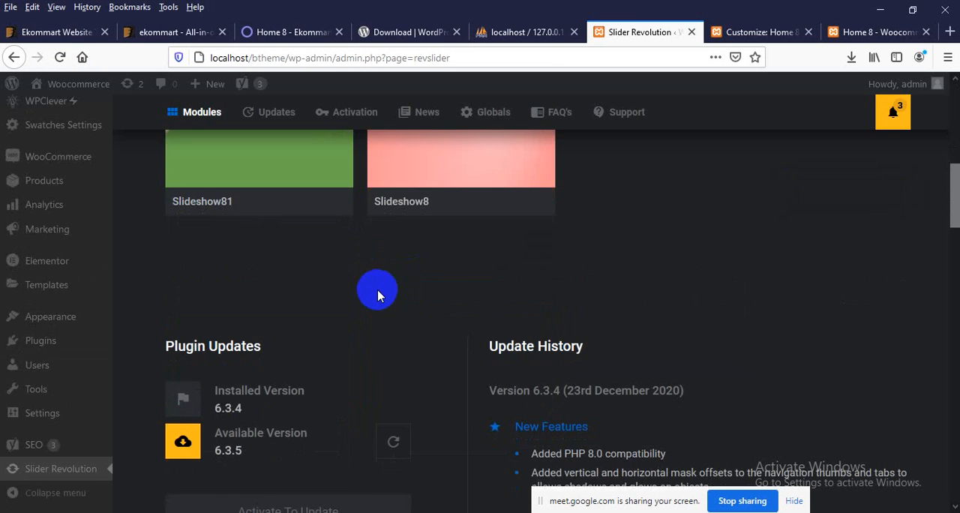
scroll(381, 292, "up", 2)
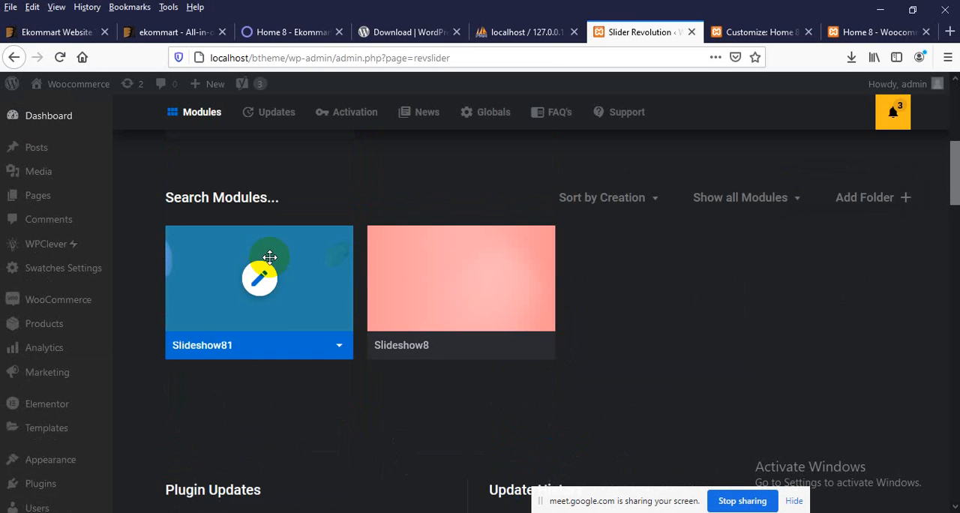
Step: Reload the Home 8 storefront page again and review it from the main slider to Latest News, including the second slider
left_click(855, 30)
right_click(133, 179)
left_click(205, 188)
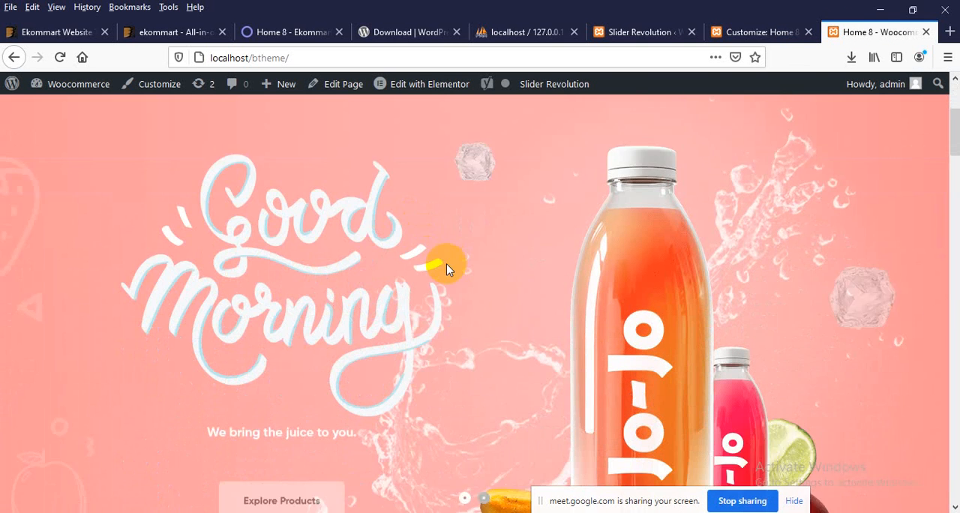
scroll(480, 405, "down", 1)
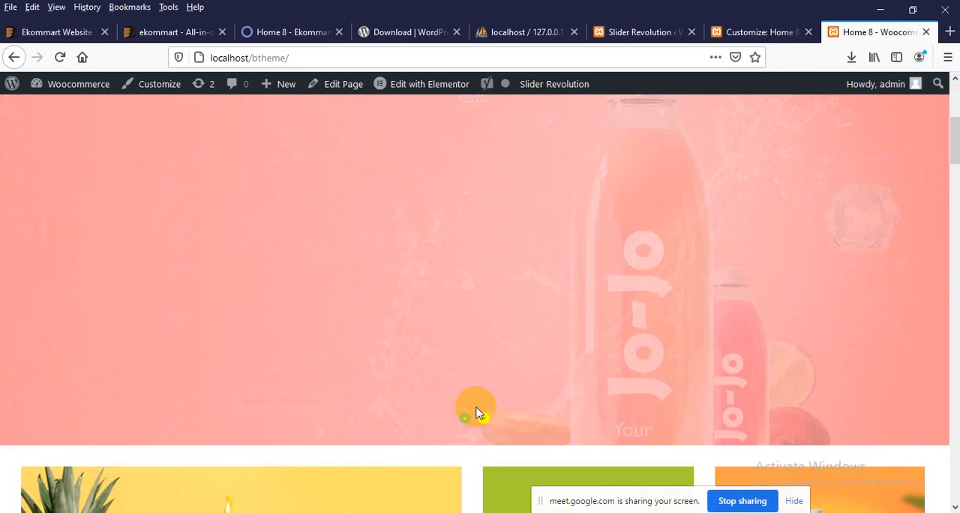
scroll(450, 195, "down", 3)
scroll(442, 208, "down", 12)
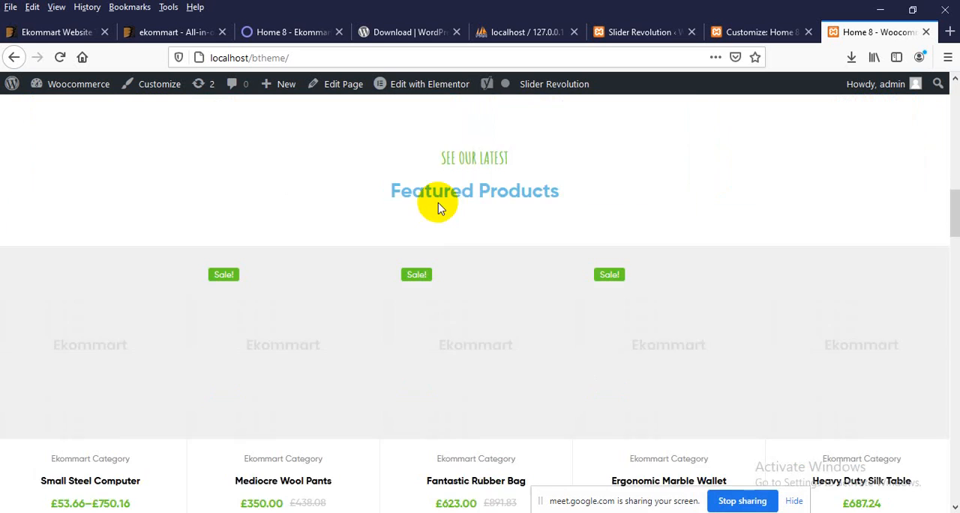
scroll(432, 206, "down", 15)
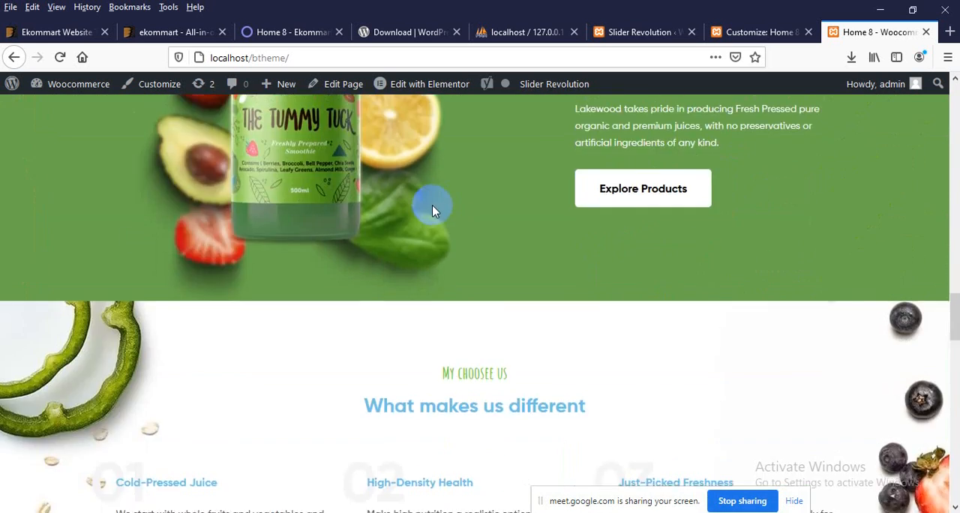
scroll(428, 211, "down", 5)
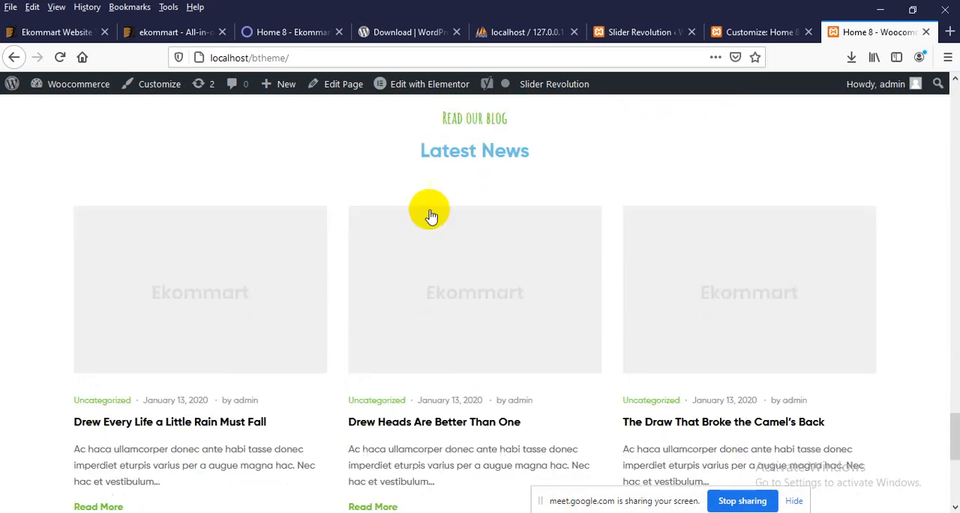
scroll(433, 193, "up", 20)
scroll(484, 227, "up", 5)
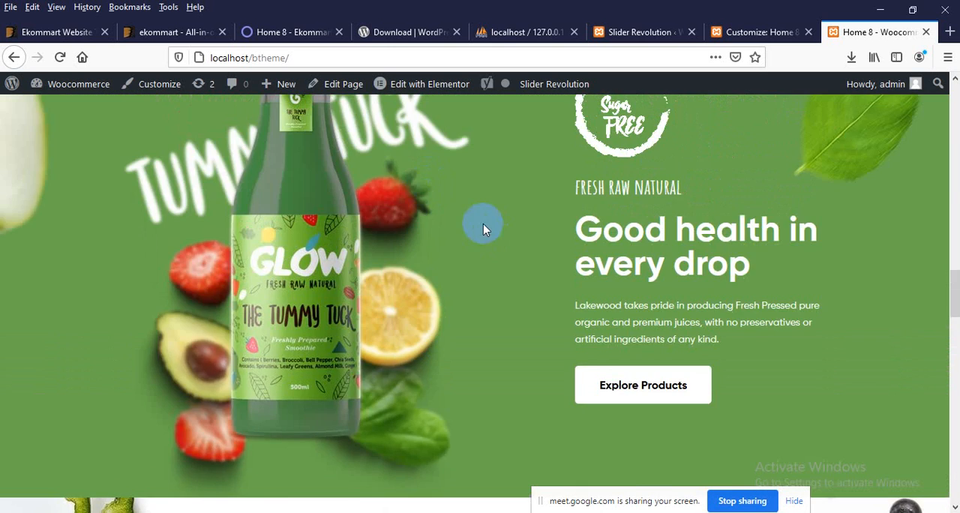
scroll(375, 289, "down", 2)
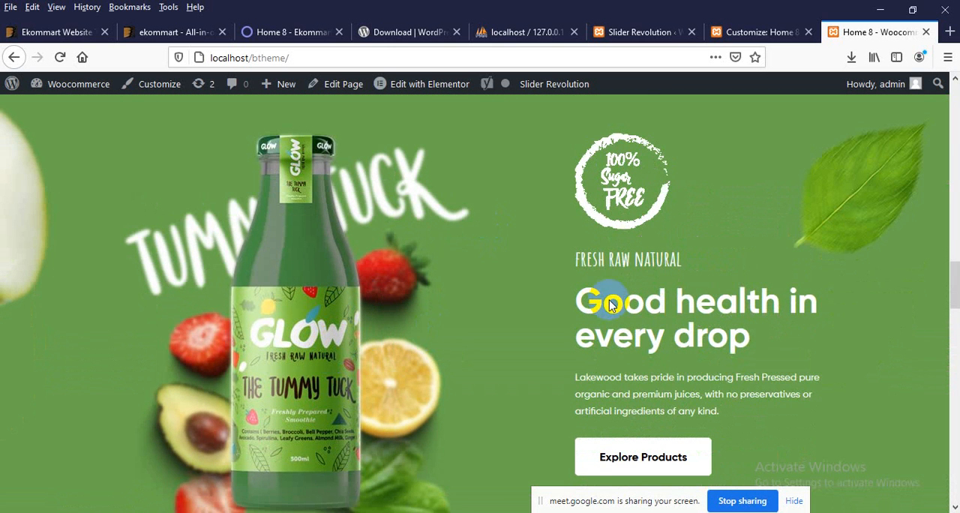
Step: Review the Home 8 storefront from the juice slider down to the footer and back up to the header navigation
scroll(516, 347, "down", 3)
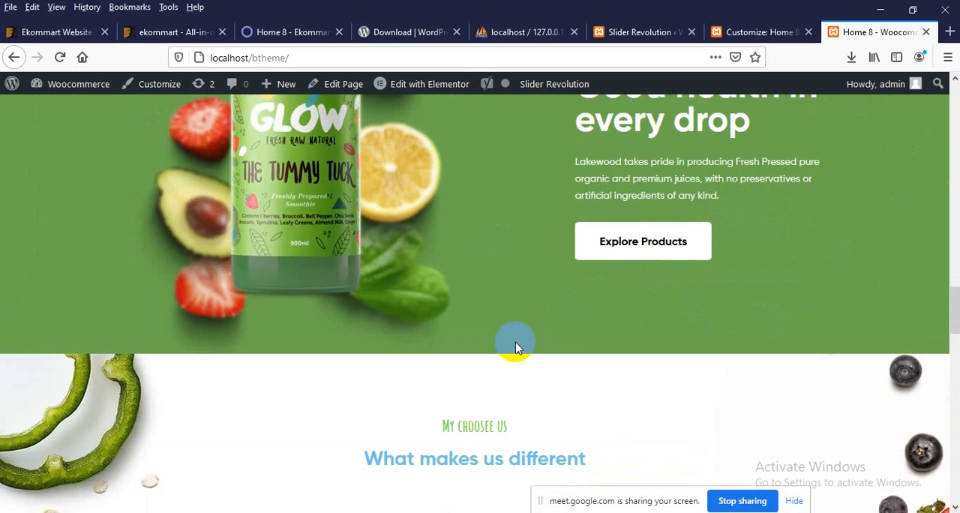
scroll(728, 257, "up", 3)
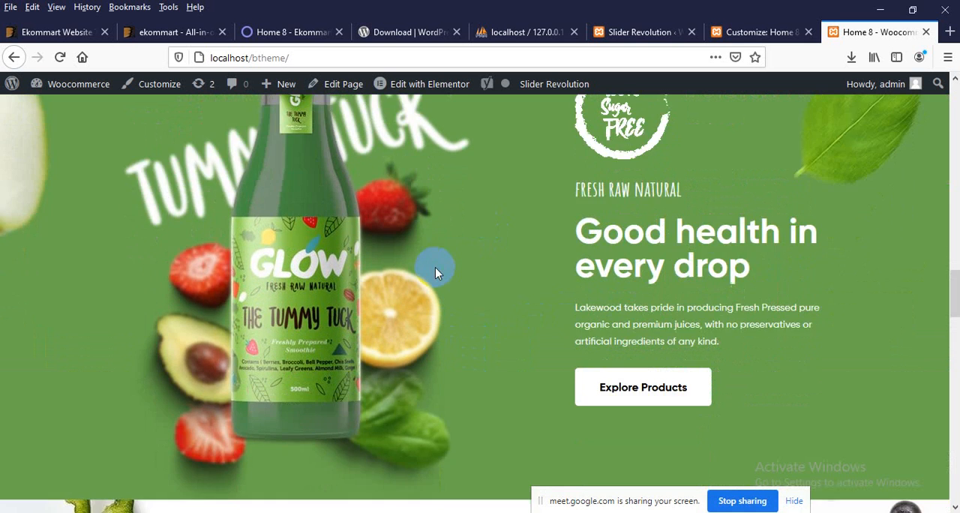
scroll(465, 263, "up", 1)
left_click(436, 280)
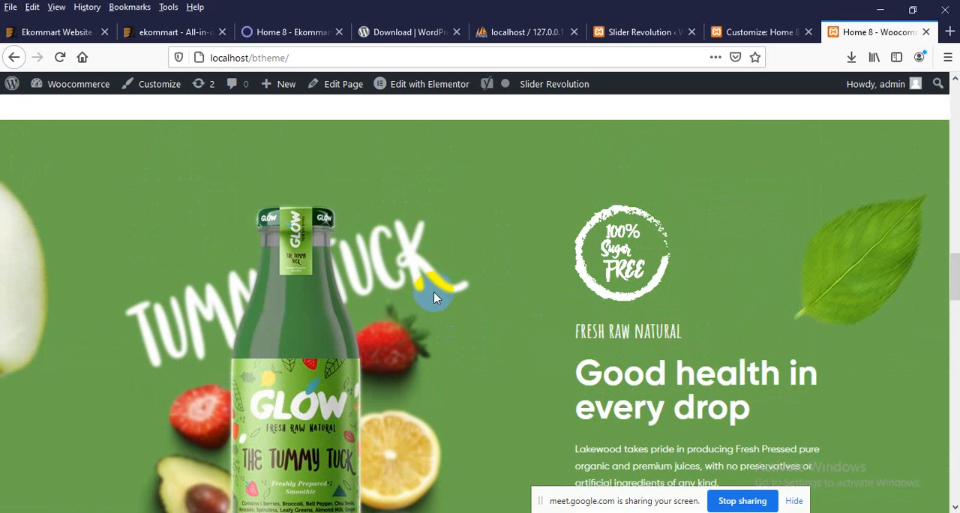
scroll(431, 274, "down", 12)
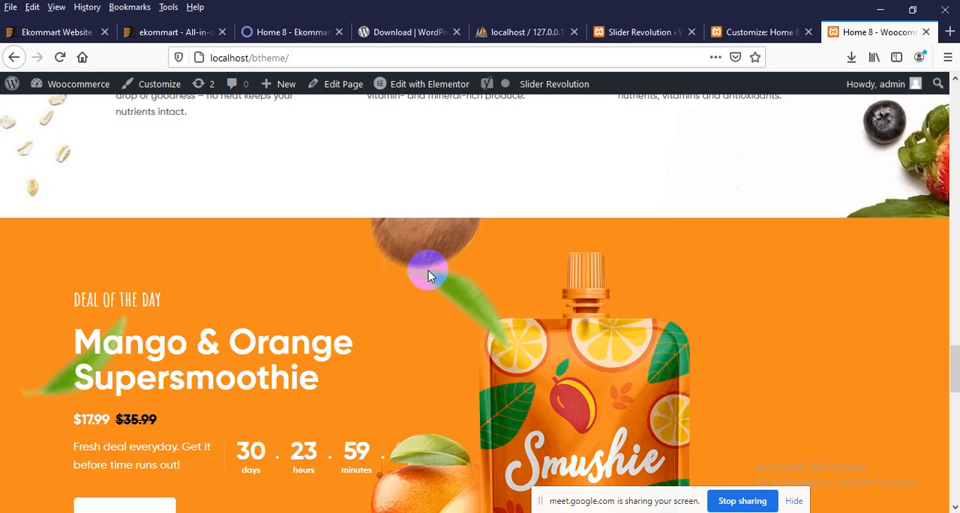
scroll(443, 339, "down", 6)
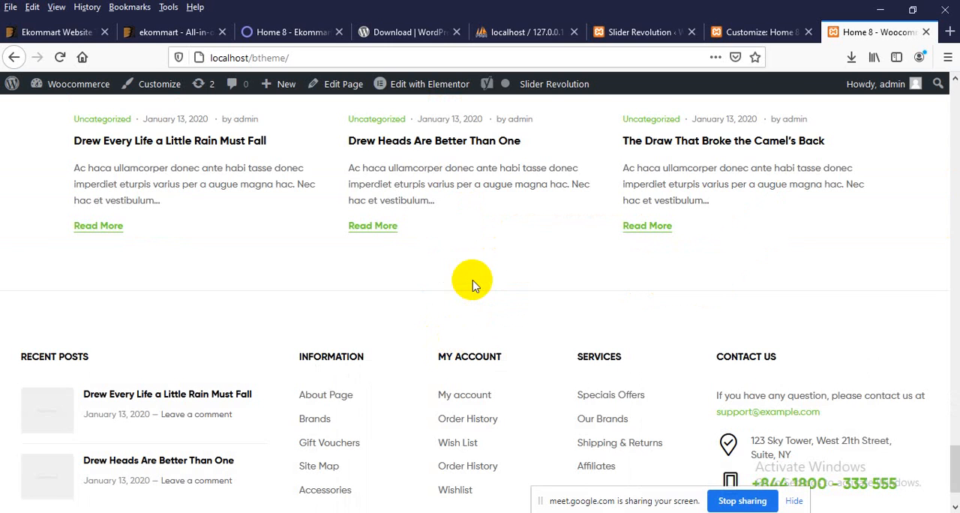
scroll(446, 280, "down", 1)
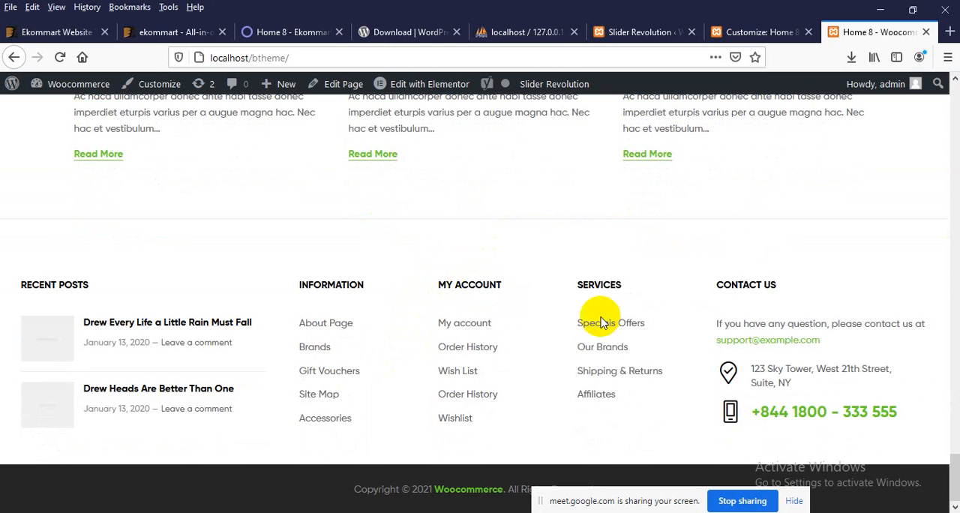
scroll(360, 266, "up", 7)
scroll(421, 219, "up", 15)
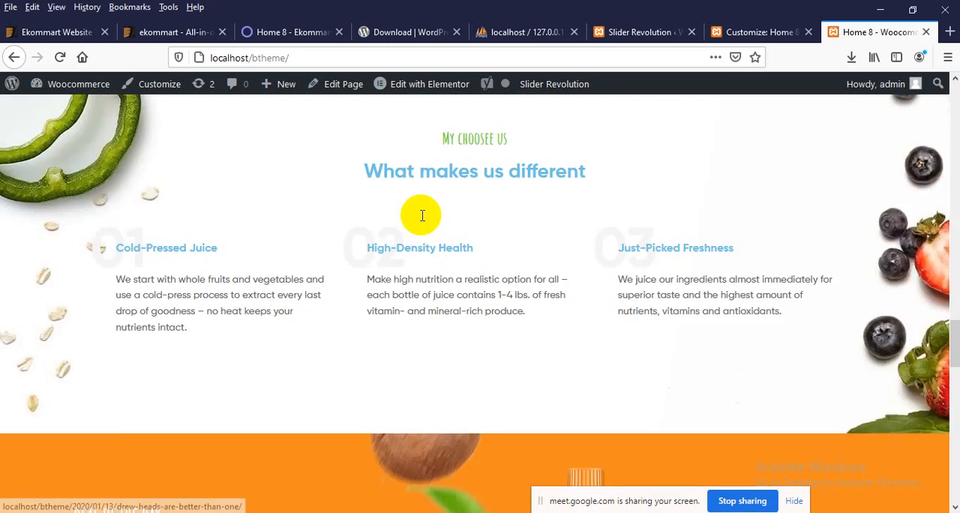
scroll(417, 236, "up", 1)
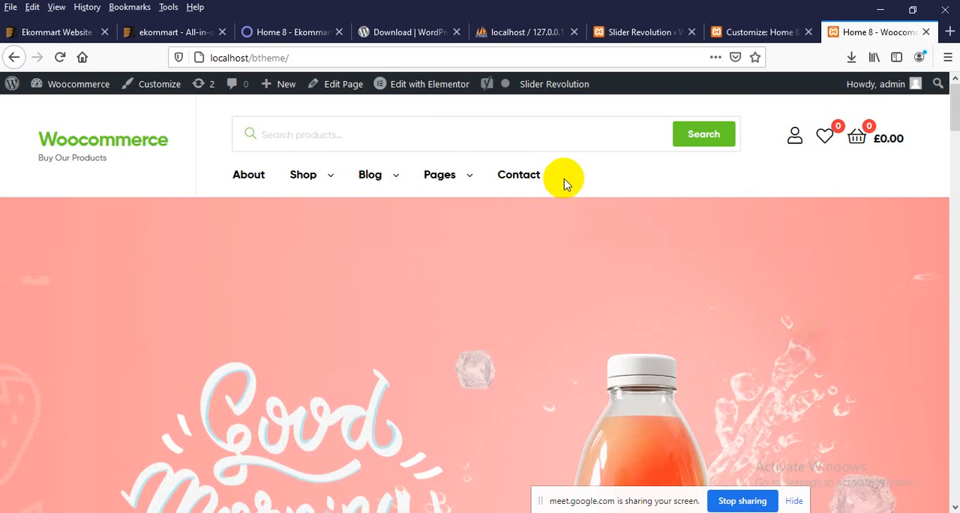
left_click_drag(566, 183, 242, 186)
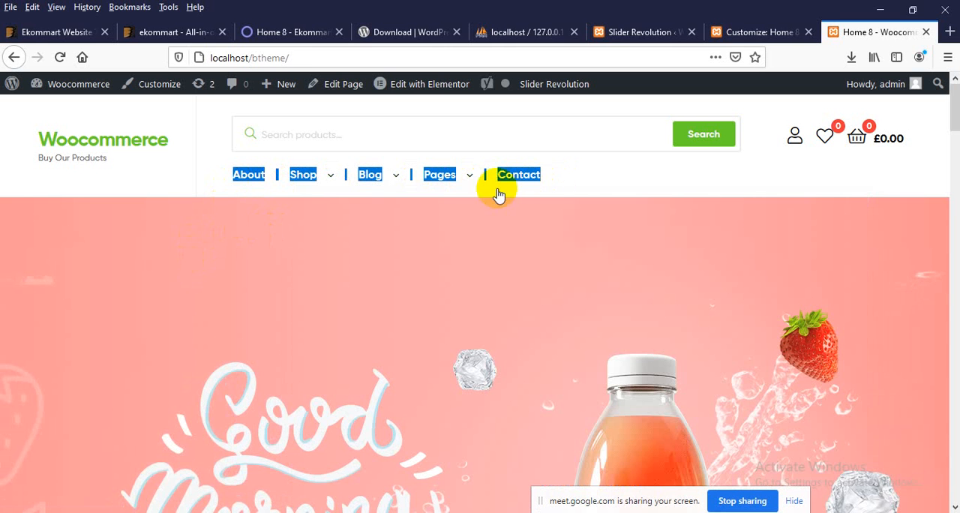
left_click(621, 177)
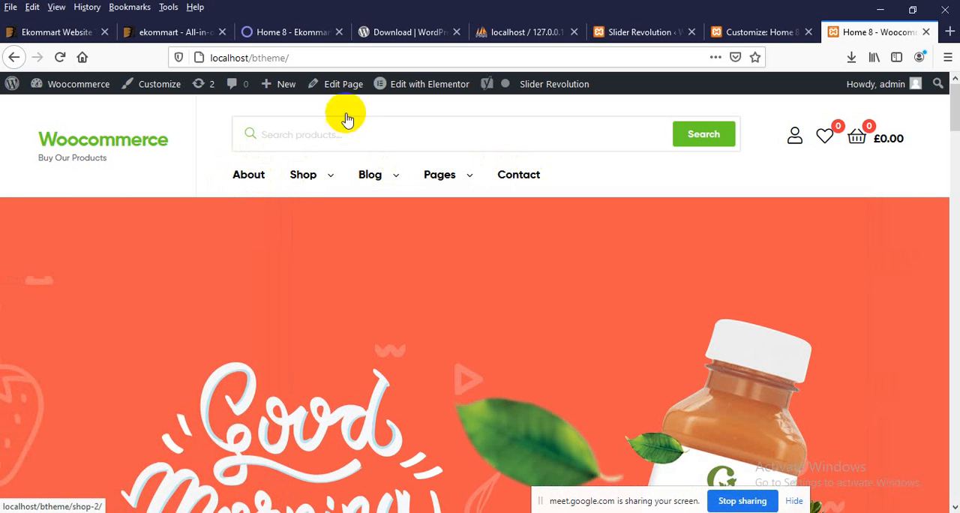
Step: Switch back to the WordPress admin page and open the Menus management page under Appearance
left_click(625, 39)
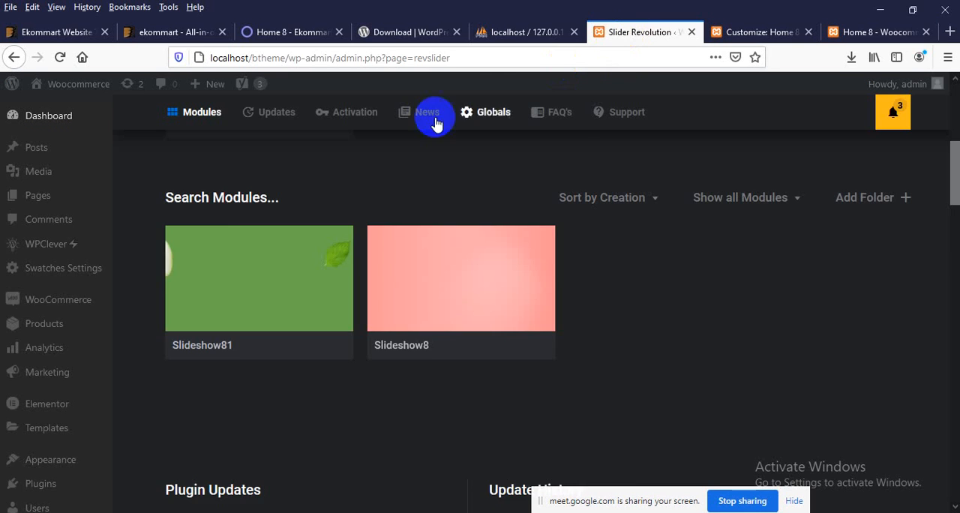
scroll(10, 300, "down", 6)
mouse_move(37, 361)
mouse_move(46, 319)
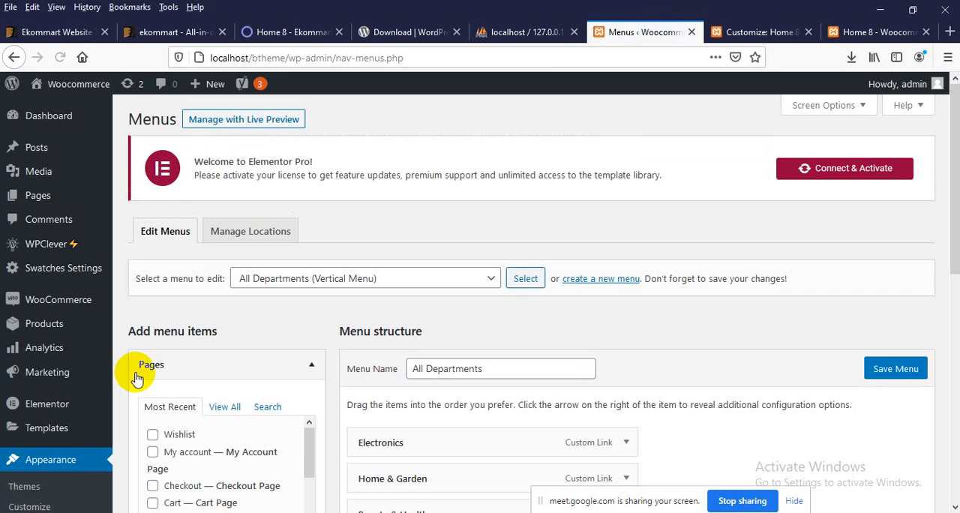
scroll(136, 379, "down", 3)
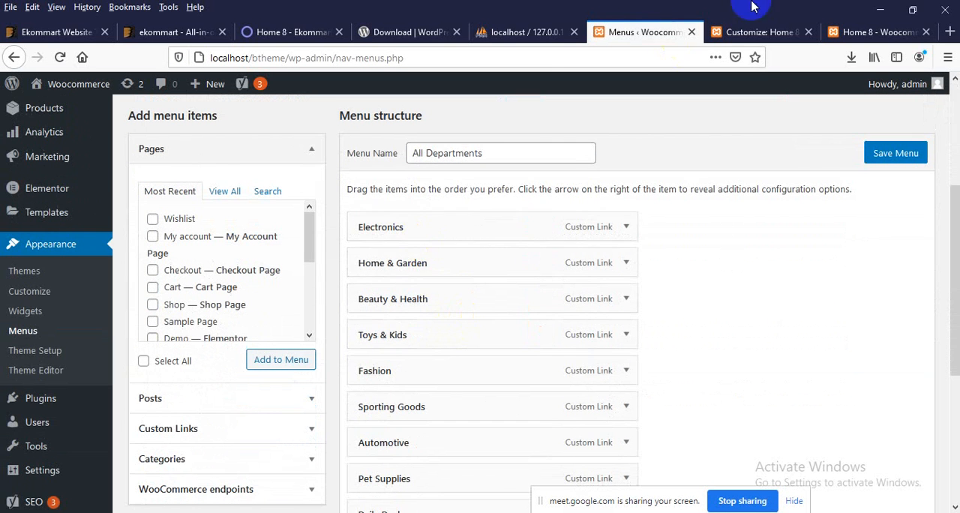
Step: Compare the storefront's header navigation with the All Departments menu and check that menu's display location
left_click(855, 31)
mouse_move(292, 171)
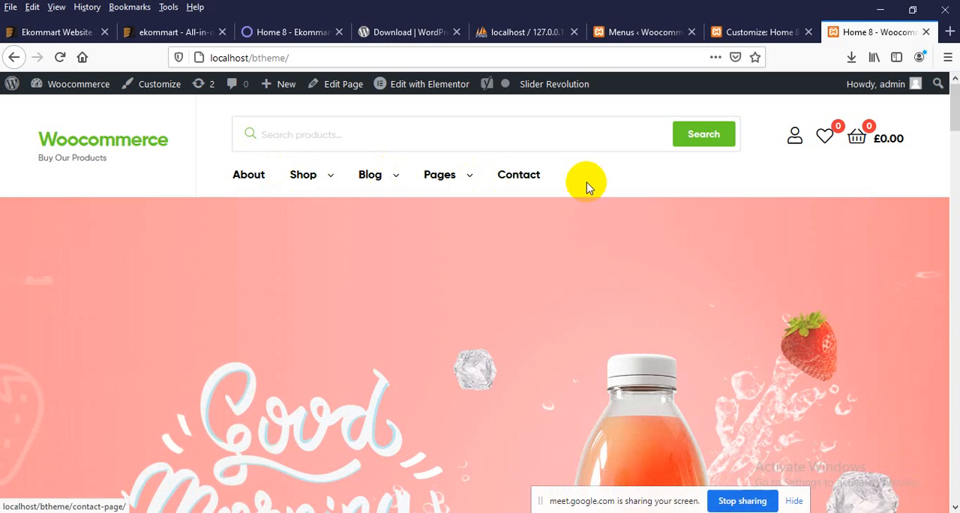
left_click(634, 32)
scroll(442, 325, "down", 1)
scroll(443, 325, "up", 2)
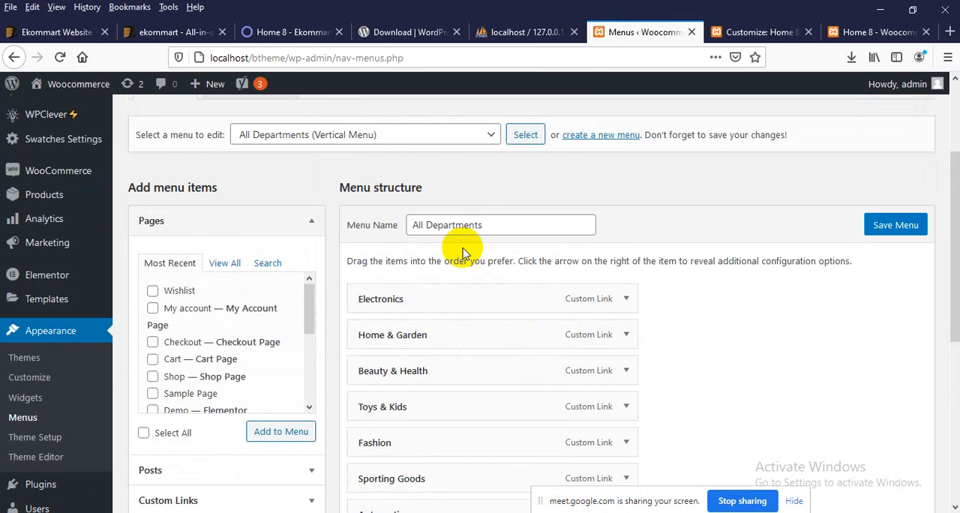
left_click_drag(492, 224, 400, 227)
scroll(343, 283, "down", 5)
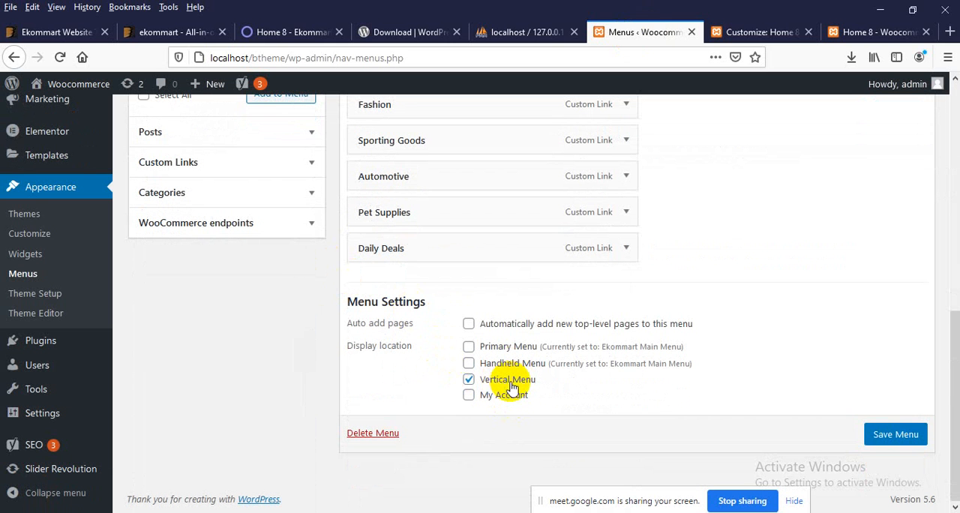
left_click(862, 32)
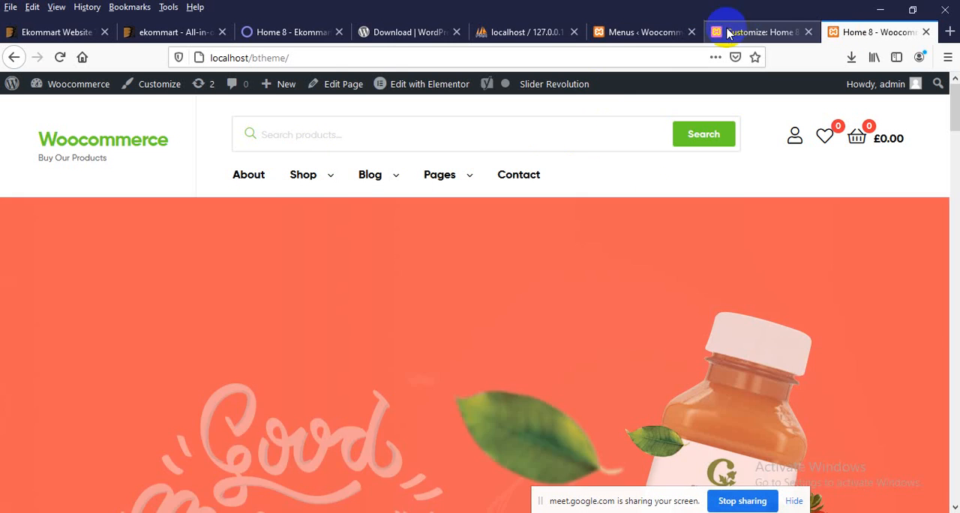
Step: Return to the Menus page and load Ekommart Main Menu (Primary Menu, Handheld Menu) for editing
left_click(643, 32)
scroll(276, 255, "up", 4)
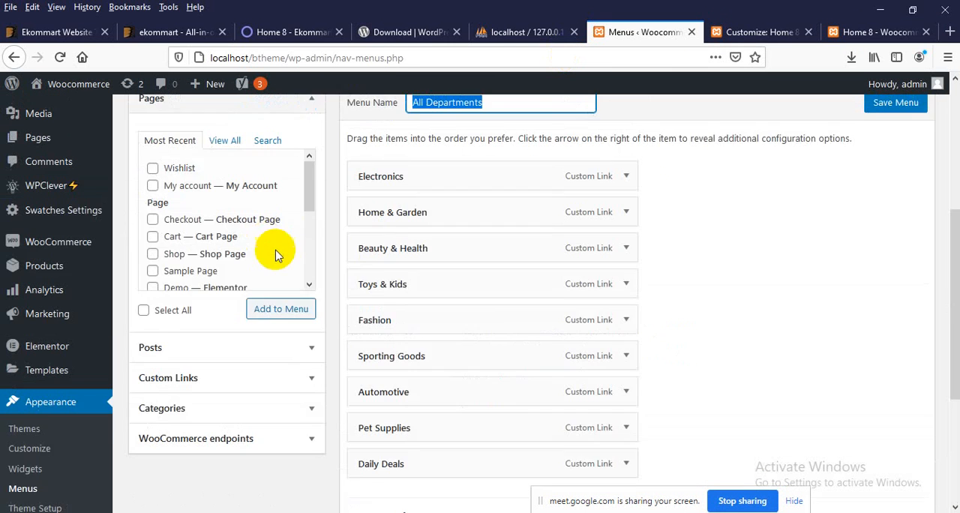
scroll(275, 255, "up", 3)
left_click(411, 342)
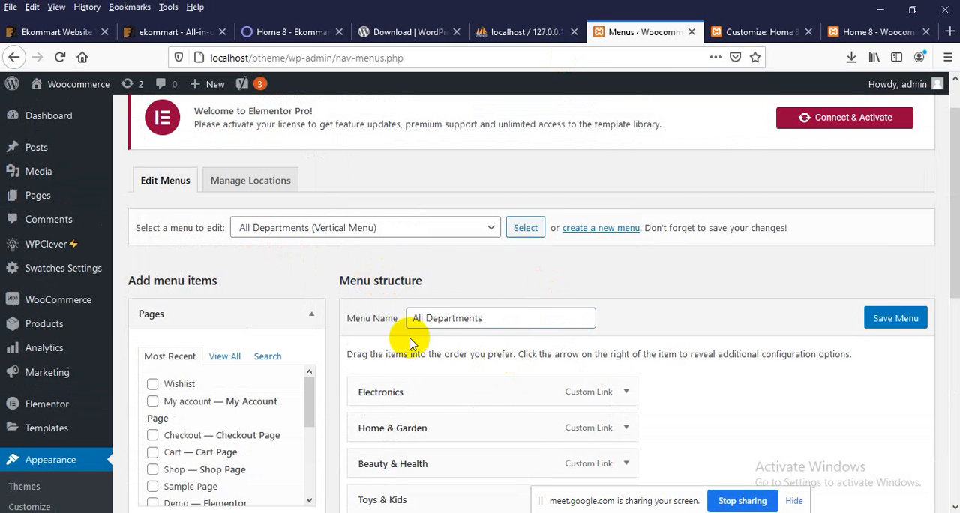
mouse_move(368, 389)
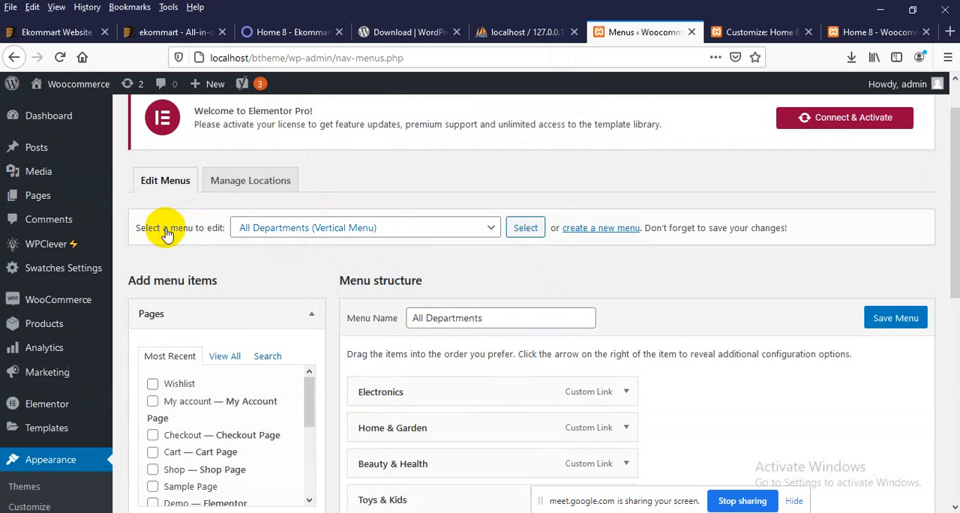
left_click(309, 234)
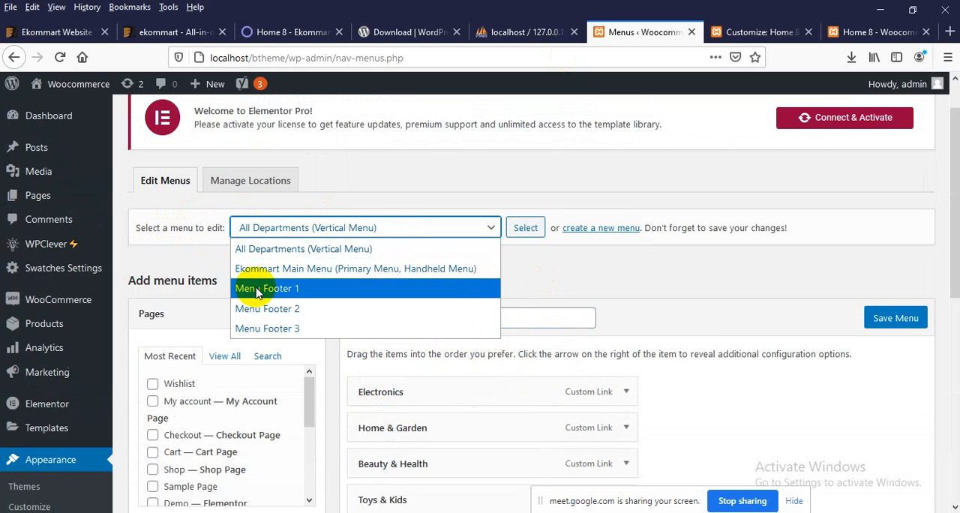
left_click(356, 271)
left_click(524, 228)
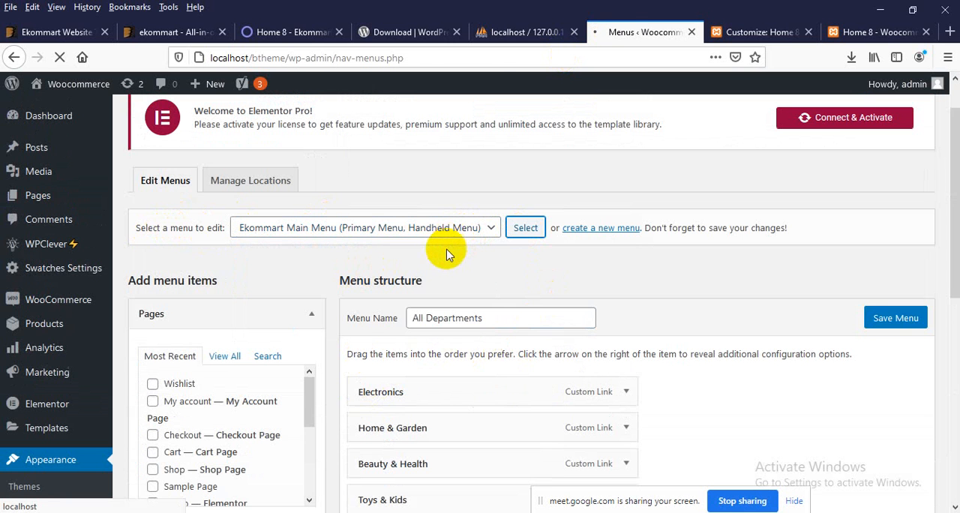
Step: Move the About item below Shop and its sub items in Ekommart Main Menu, and save the menu
scroll(439, 266, "down", 3)
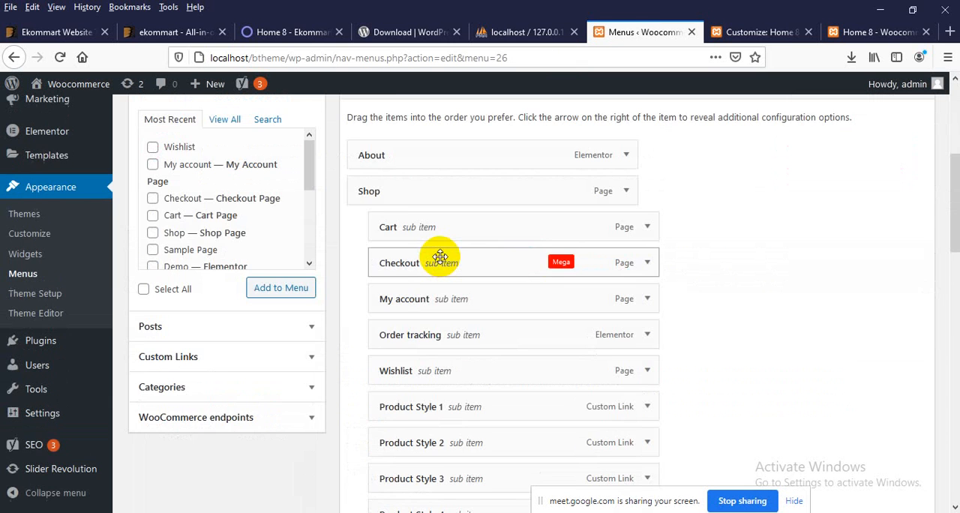
scroll(441, 274, "up", 1)
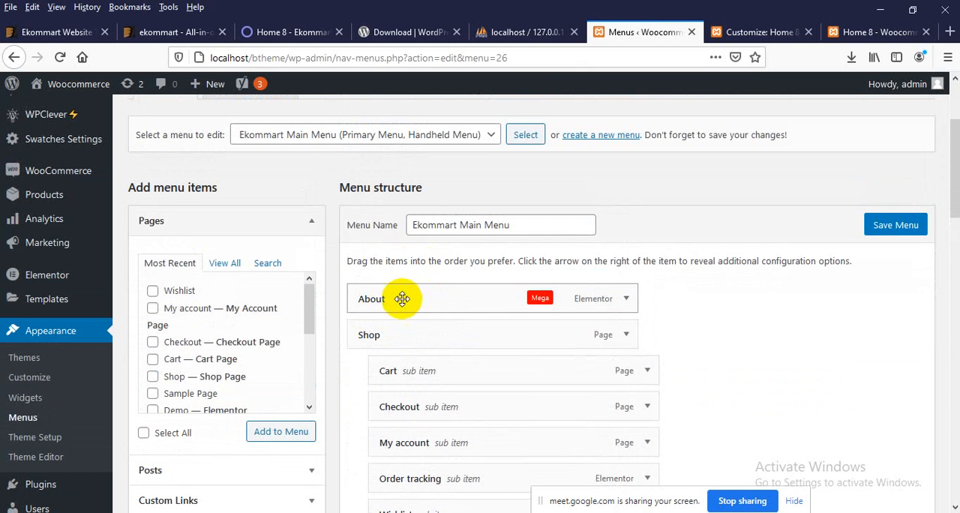
scroll(402, 299, "down", 2)
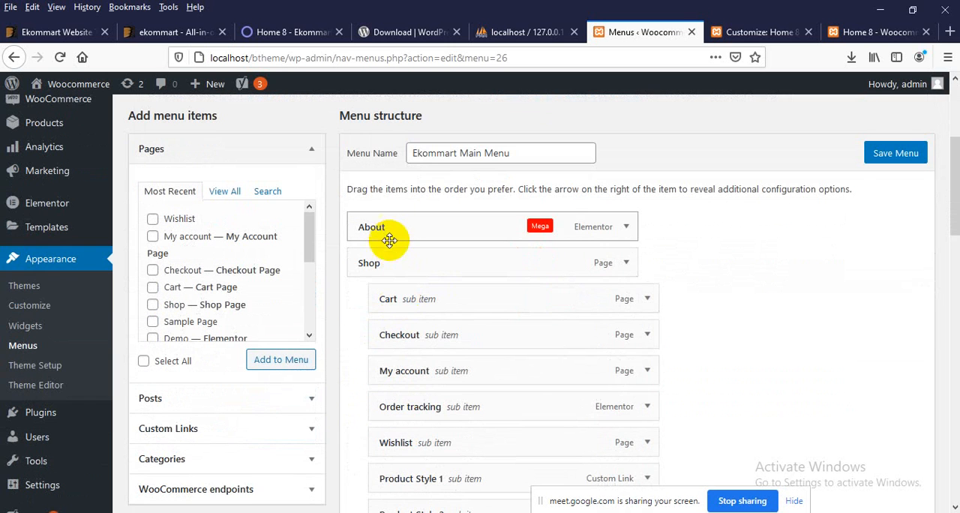
left_click_drag(396, 240, 398, 193)
scroll(390, 311, "down", 10)
scroll(398, 307, "up", 4)
scroll(649, 272, "up", 10)
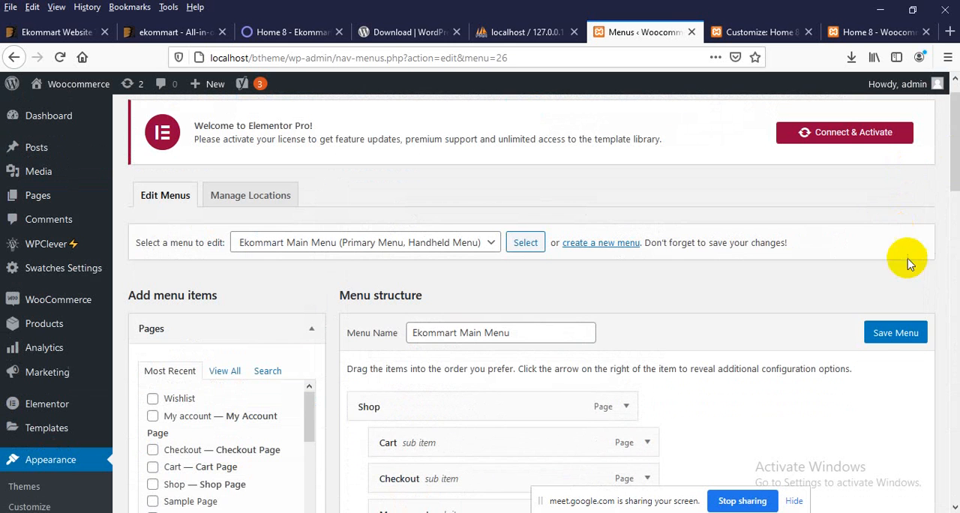
left_click(894, 337)
scroll(660, 278, "down", 15)
scroll(489, 318, "down", 3)
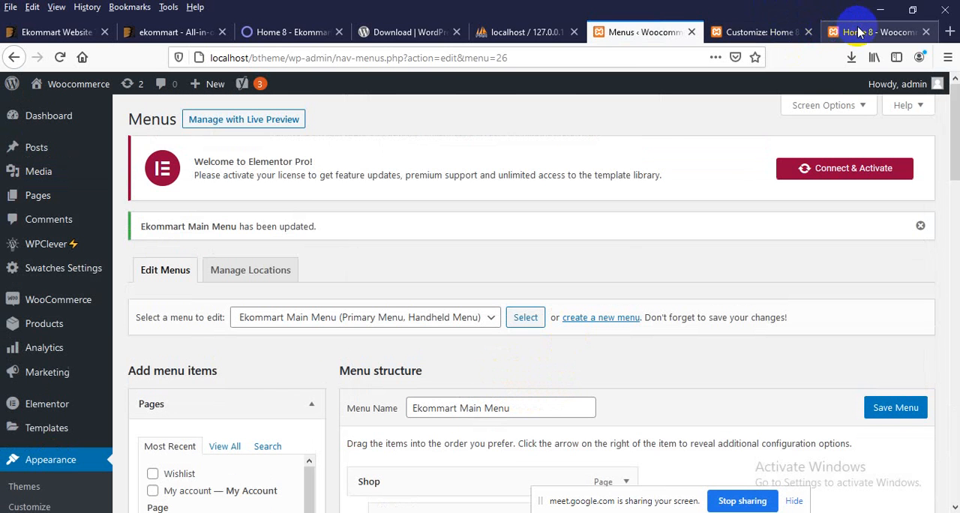
Step: Reload the storefront homepage and examine its navigation order, the Shop mega menu and the Blog submenu
left_click(862, 32)
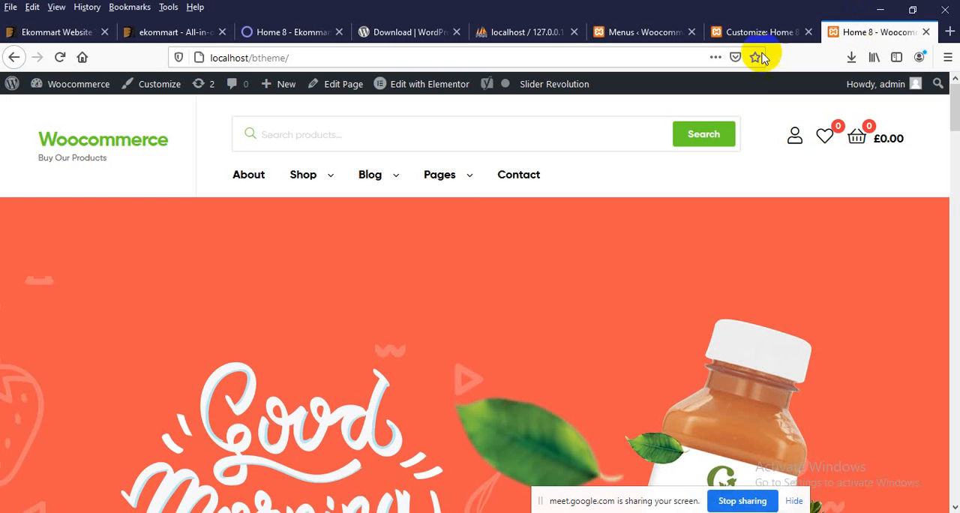
left_click(108, 148)
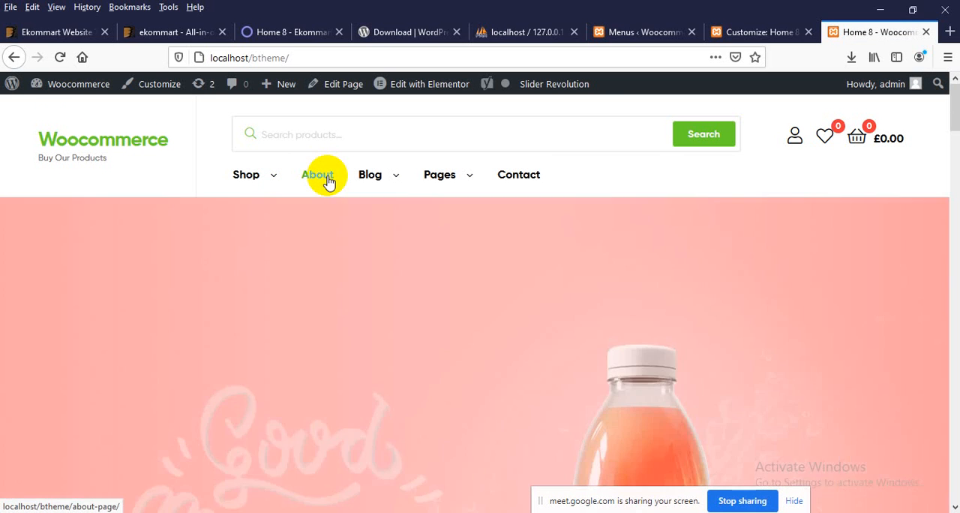
mouse_move(263, 176)
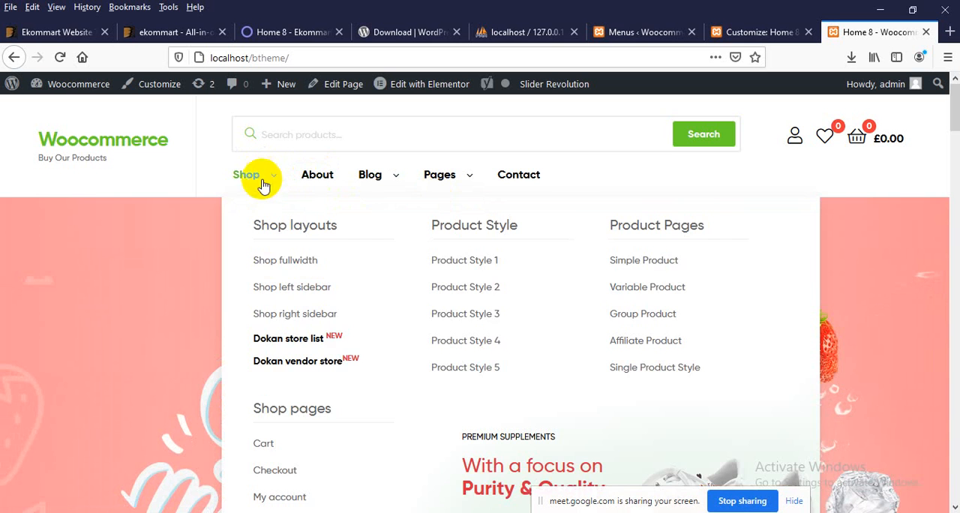
left_click(287, 262)
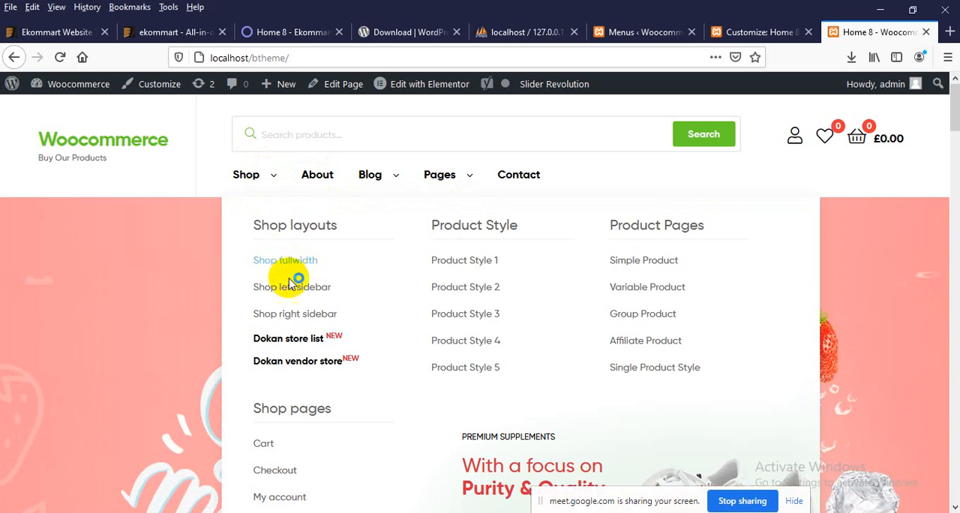
scroll(375, 338, "down", 3)
scroll(435, 338, "up", 2)
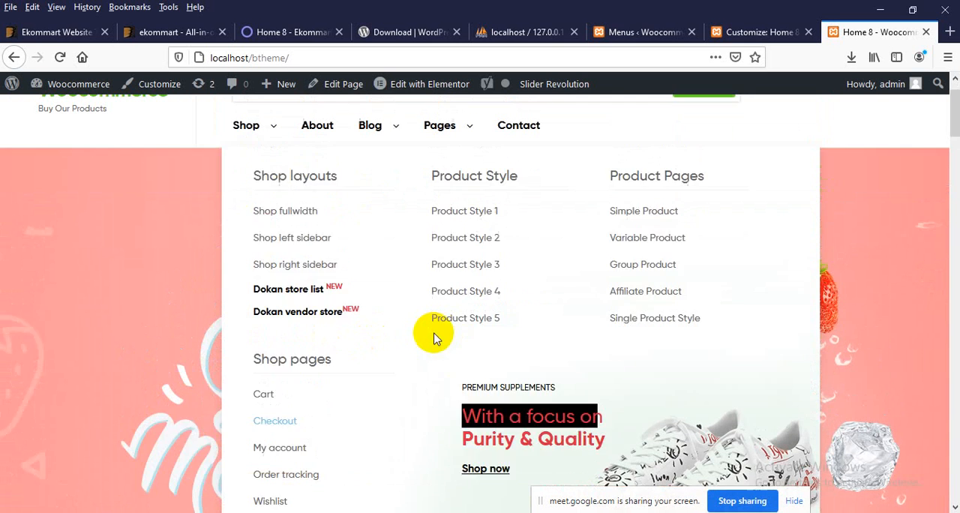
scroll(420, 322, "up", 1)
mouse_move(379, 180)
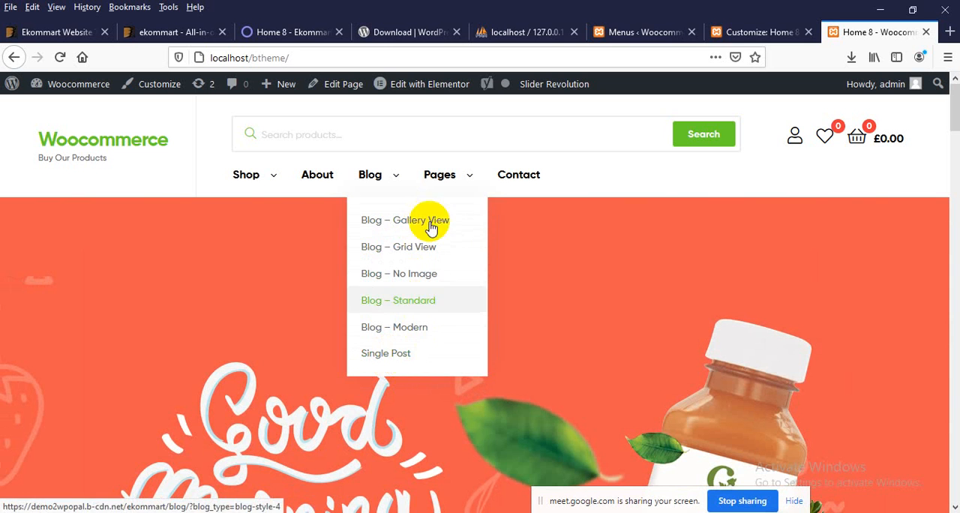
Step: Review the order and nesting of the items in Ekommart Main Menu on the Menus page
left_click(668, 30)
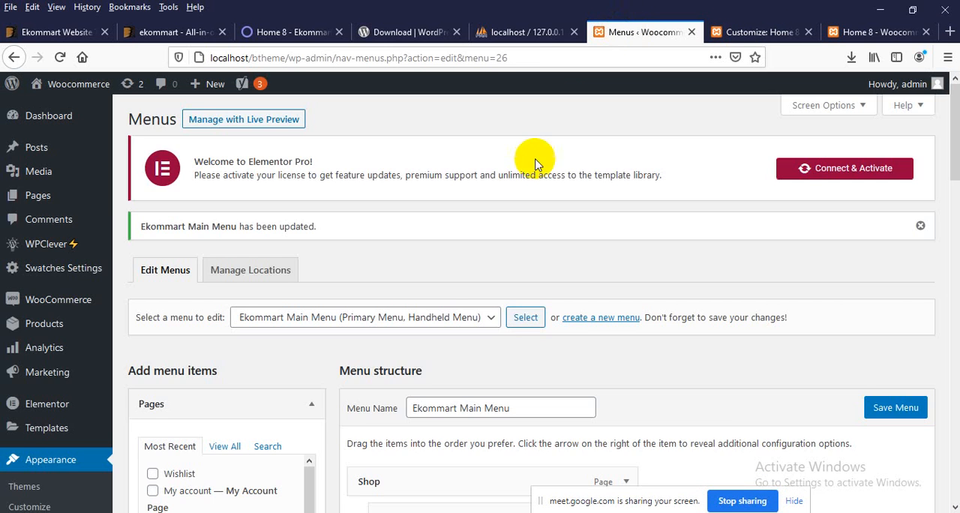
scroll(433, 287, "down", 4)
scroll(488, 337, "up", 2)
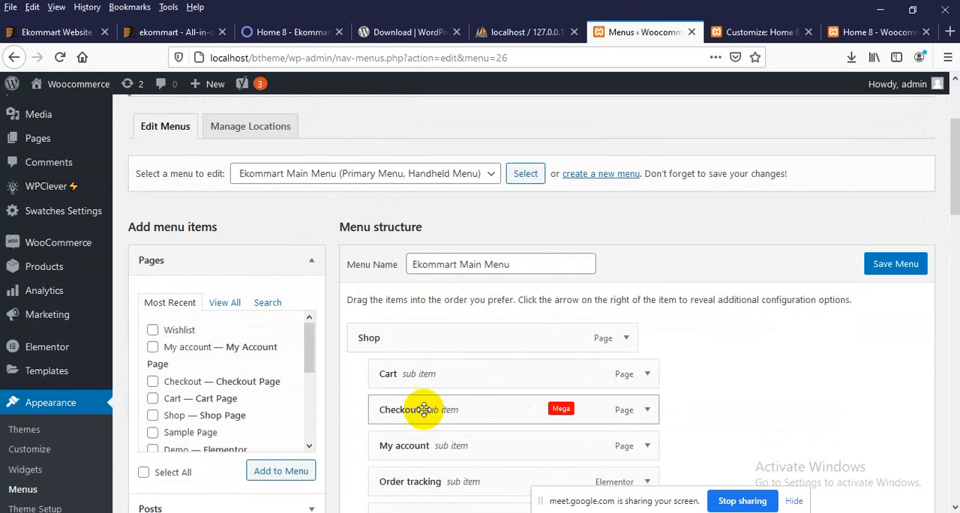
scroll(434, 416, "down", 4)
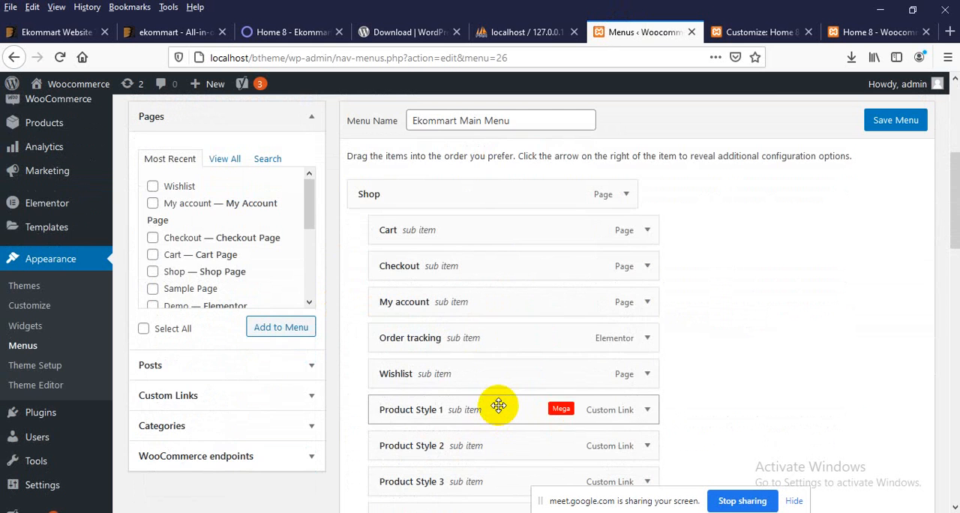
scroll(461, 315, "down", 8)
scroll(372, 348, "up", 4)
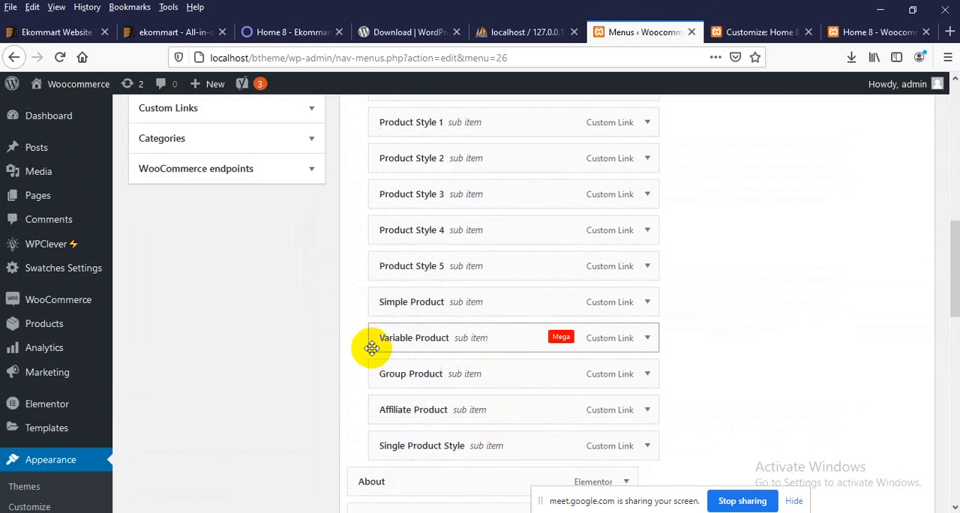
scroll(372, 347, "up", 10)
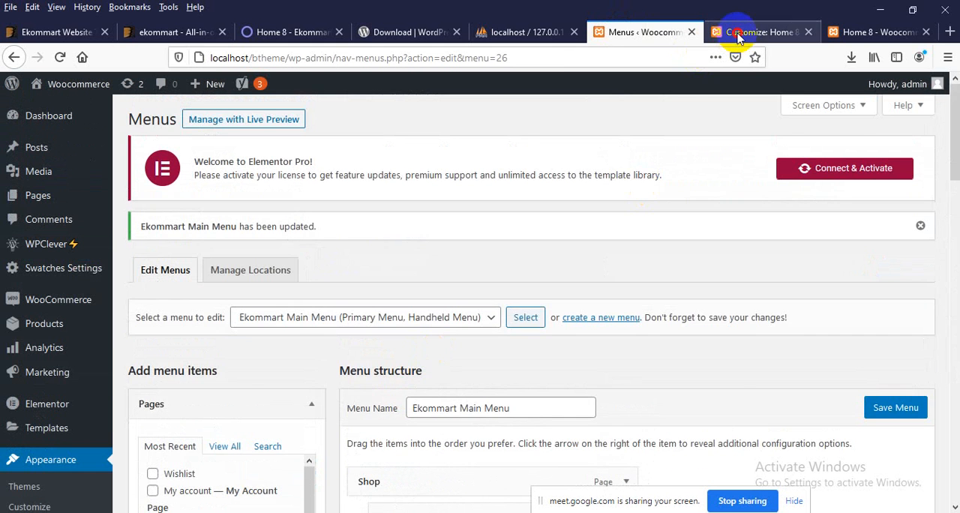
Step: Return to the storefront homepage and examine its slider, promotional banners and Featured Products section
left_click(738, 34)
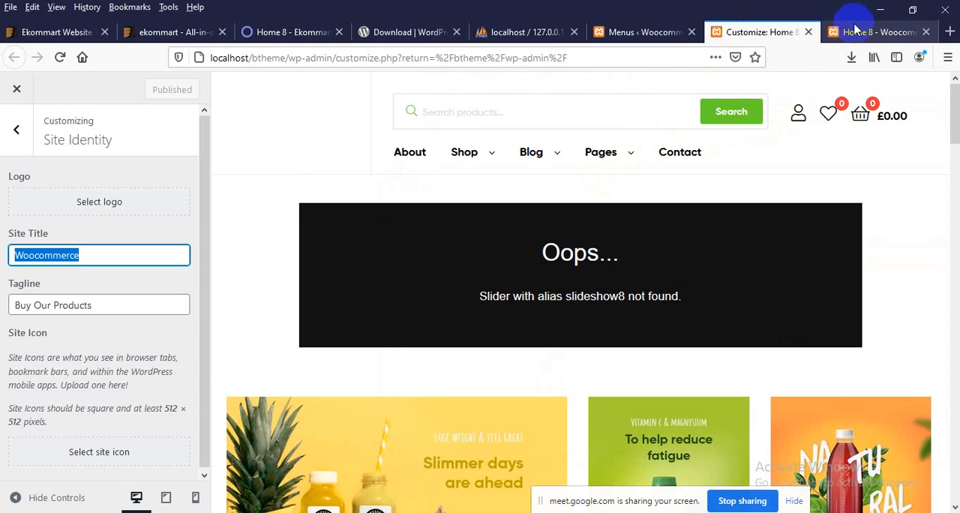
left_click(855, 31)
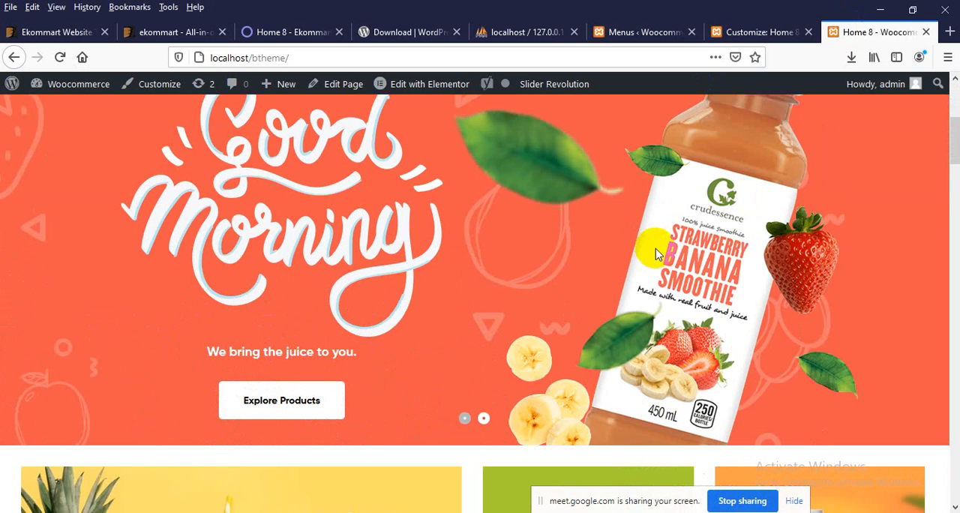
scroll(635, 198, "up", 2)
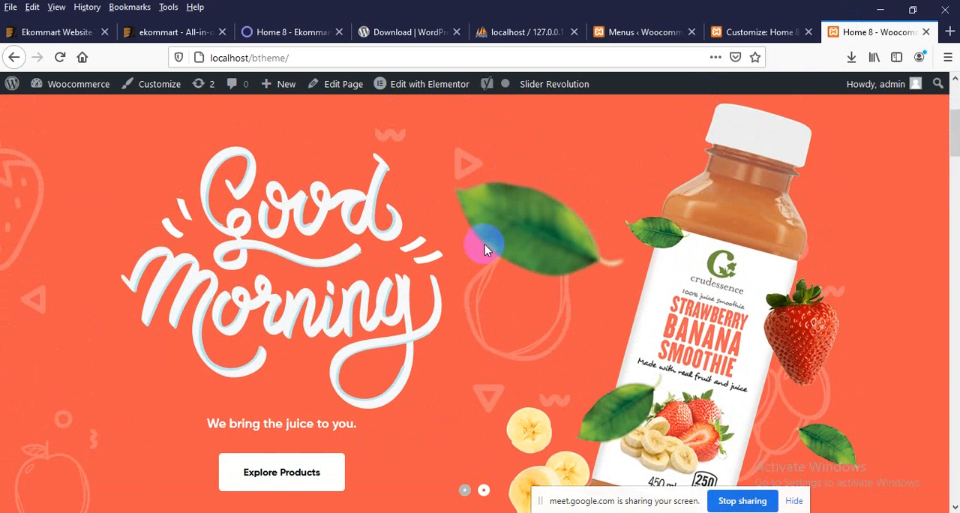
scroll(485, 311, "down", 8)
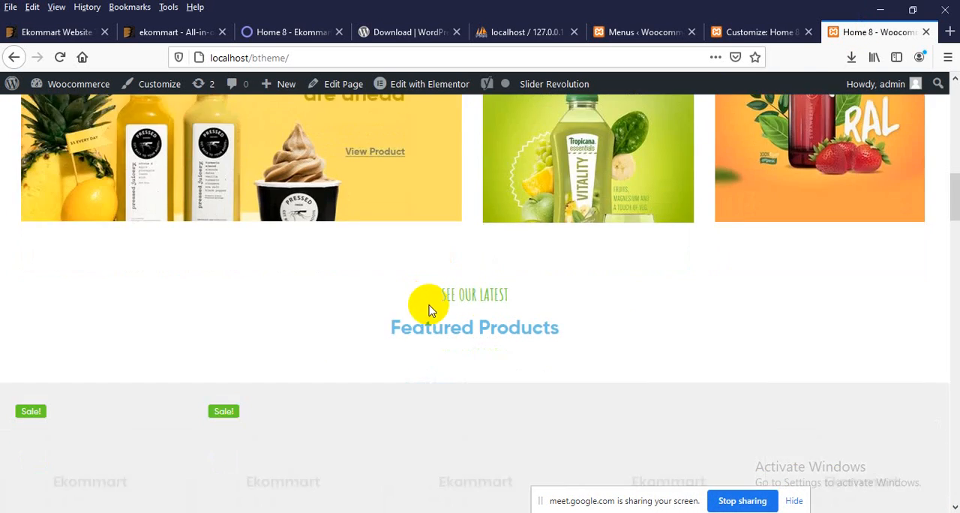
scroll(430, 310, "up", 3)
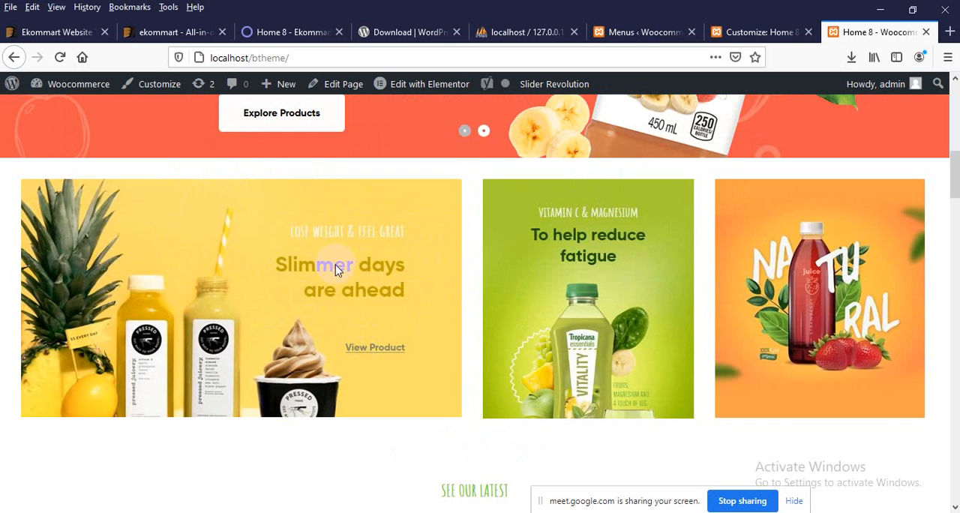
Step: Compare the browser options offered for the Slimmer days banner with those for the Featured Products heading text
right_click(237, 227)
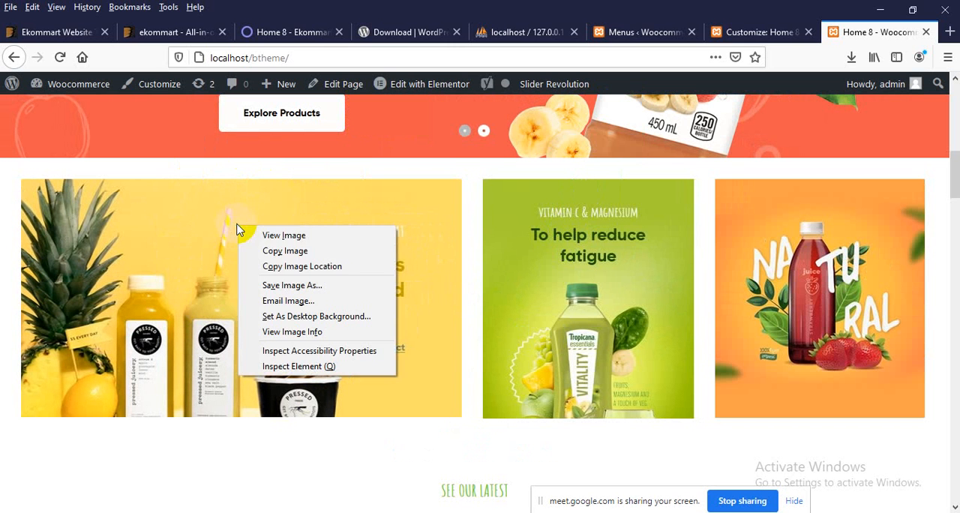
right_click(88, 236)
left_click(308, 209)
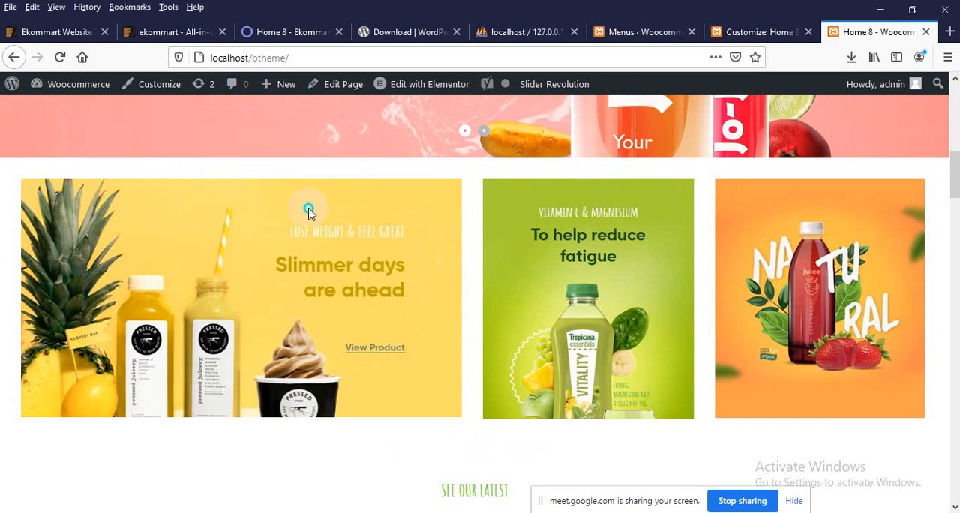
right_click(309, 212)
left_click(310, 192)
right_click(311, 194)
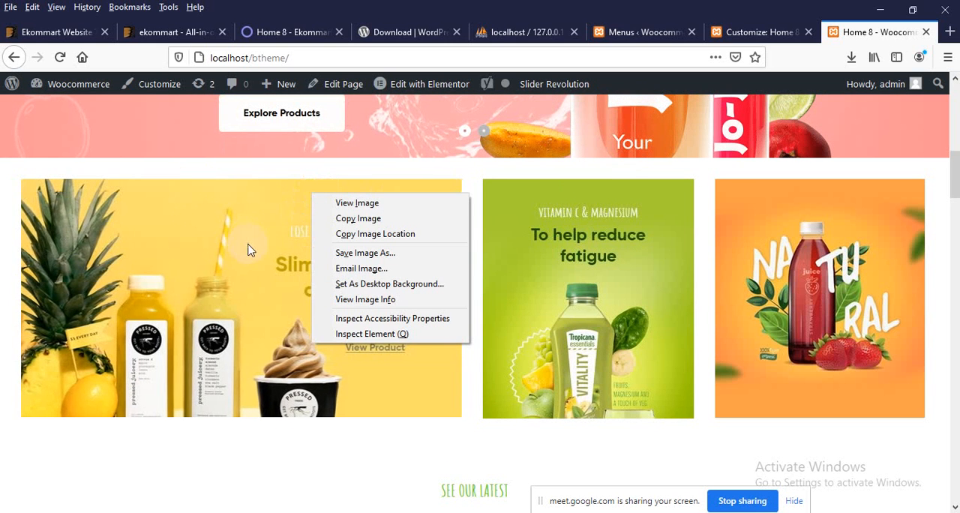
left_click(313, 418)
scroll(314, 419, "down", 5)
right_click(455, 207)
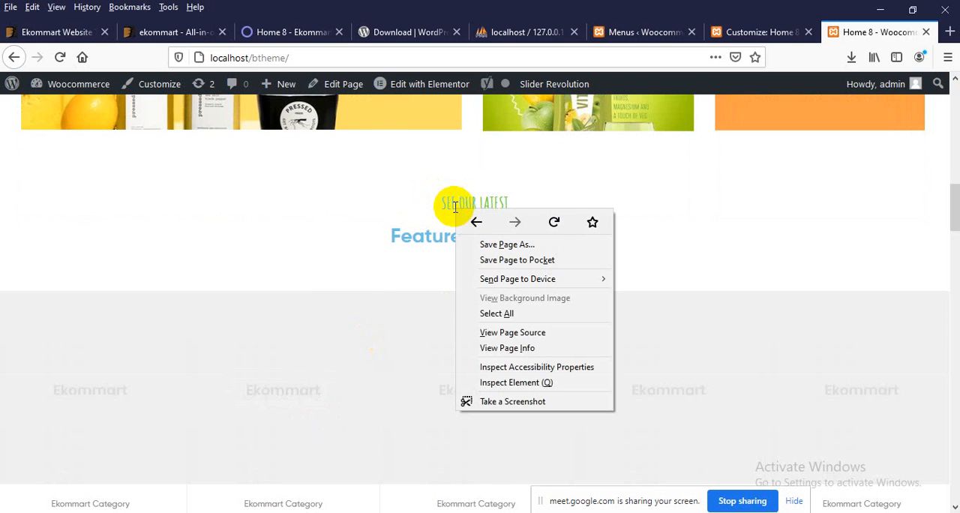
right_click(447, 197)
right_click(435, 230)
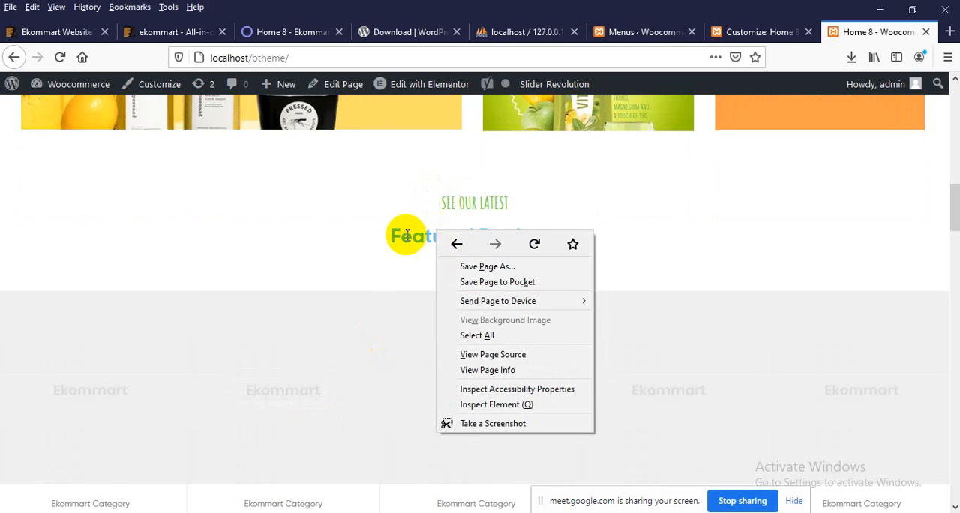
right_click(417, 240)
left_click(170, 240)
Step: View the Slimmer days banner image on its own in a separate browser tab
scroll(163, 283, "up", 3)
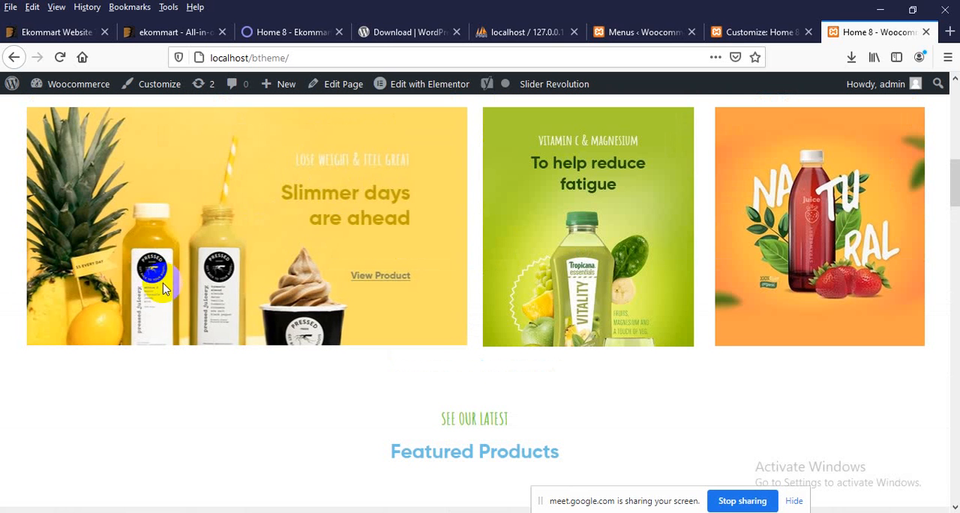
right_click(194, 200)
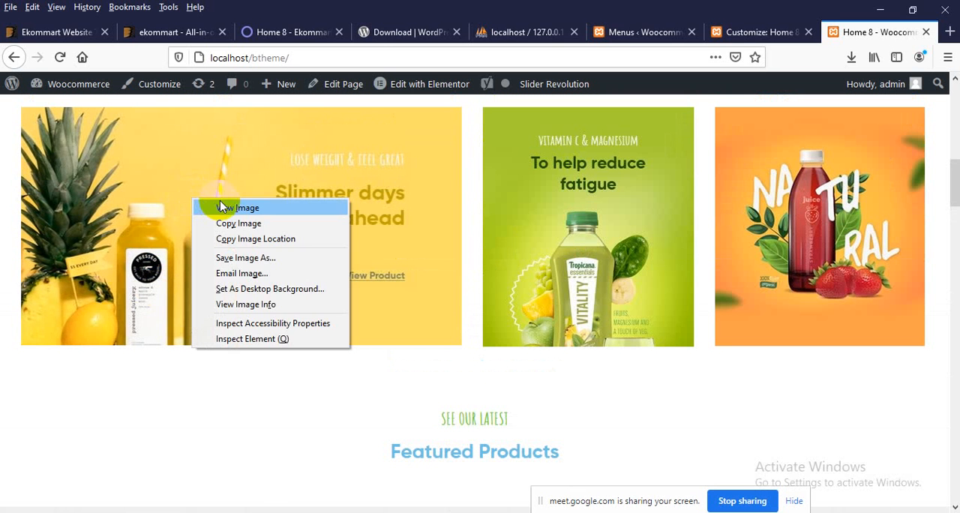
left_click(222, 207)
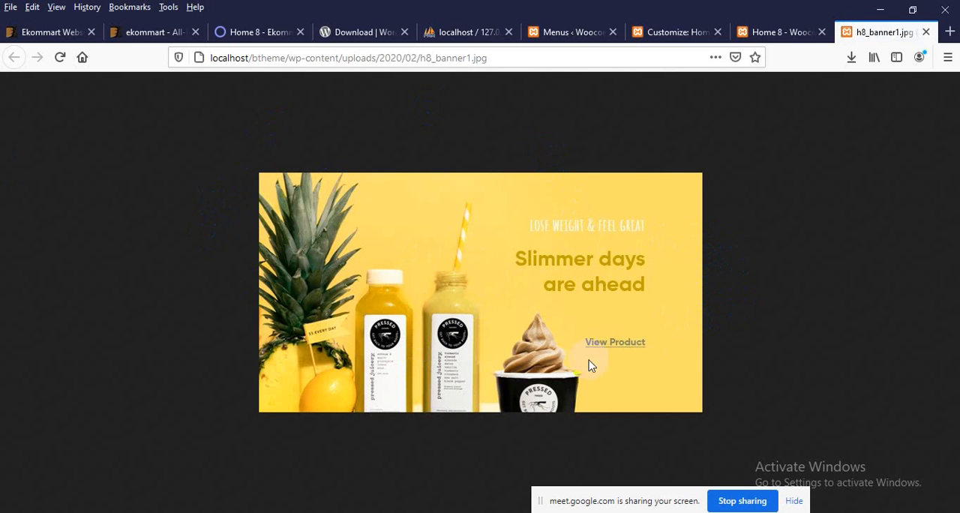
Step: Switch to the Google Meet call in Chrome to check the participants, and return to the banner image
left_click(454, 460)
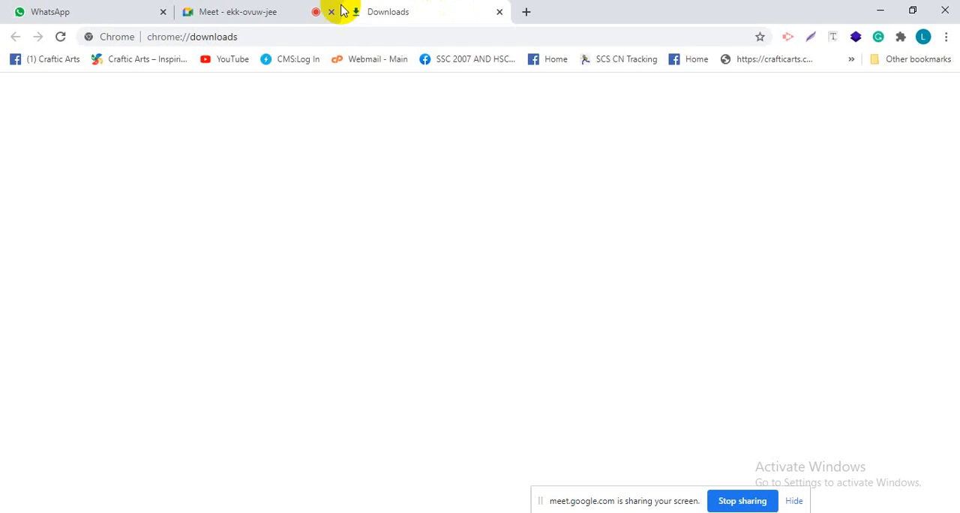
left_click(259, 7)
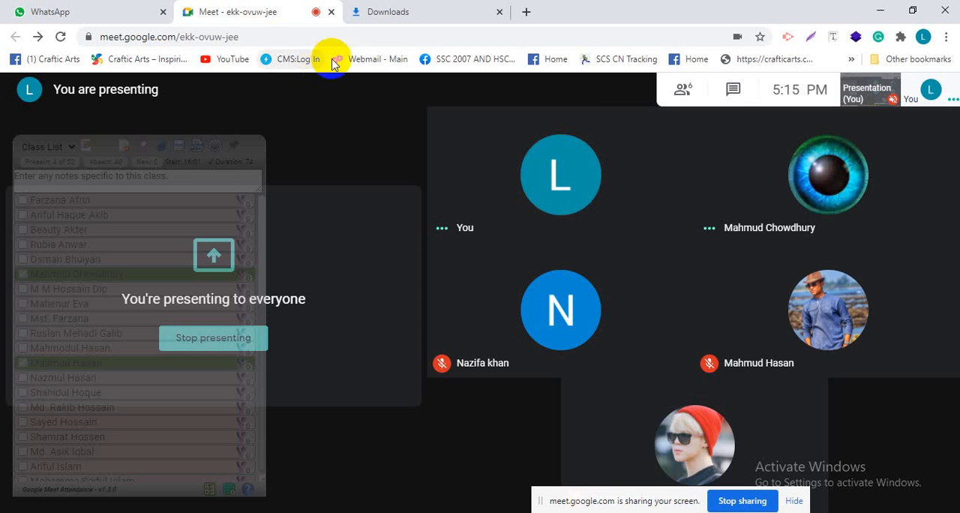
left_click(879, 11)
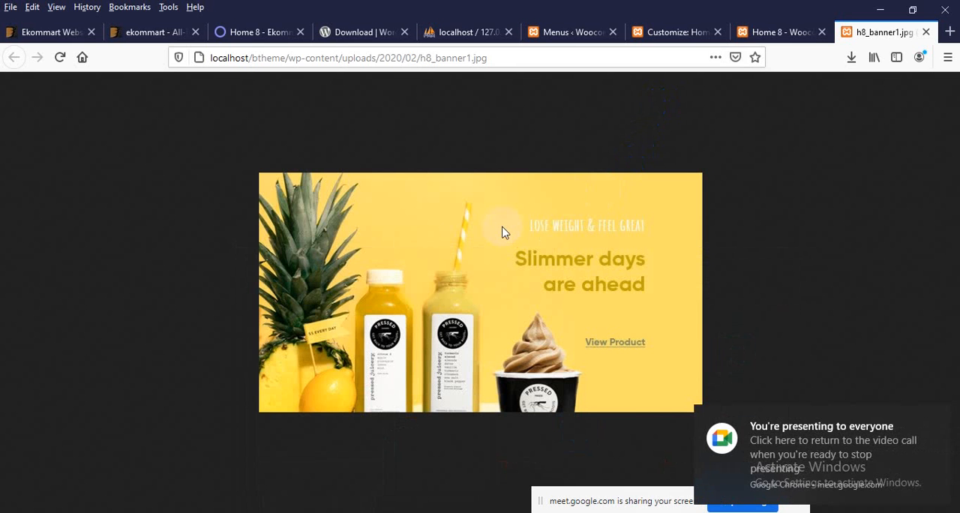
Step: Go back to the storefront homepage and view its header and main slider
key("ctrl+Page_Up")
scroll(407, 322, "up", 15)
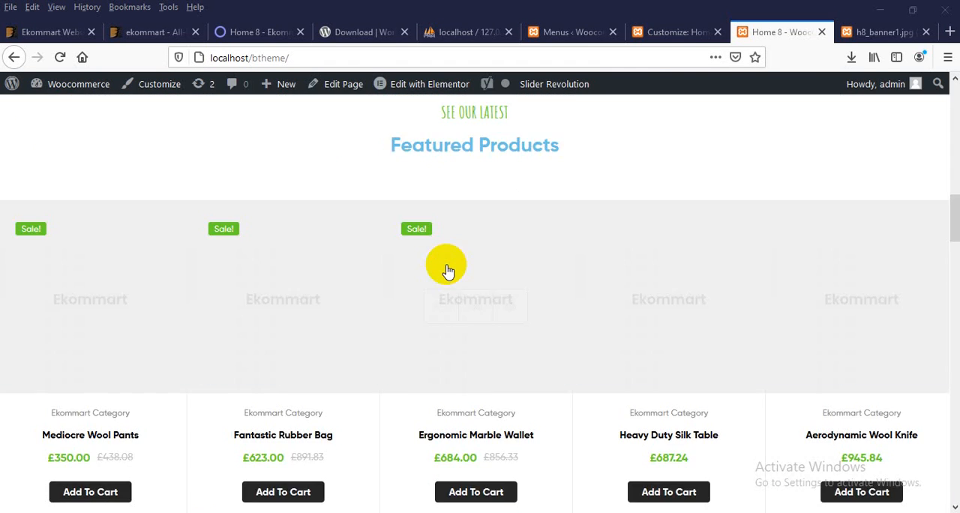
scroll(447, 270, "up", 10)
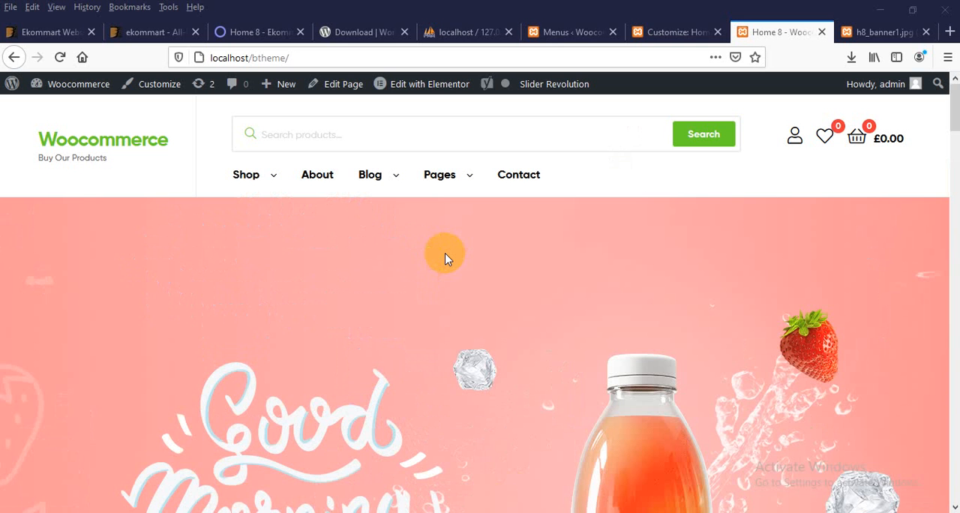